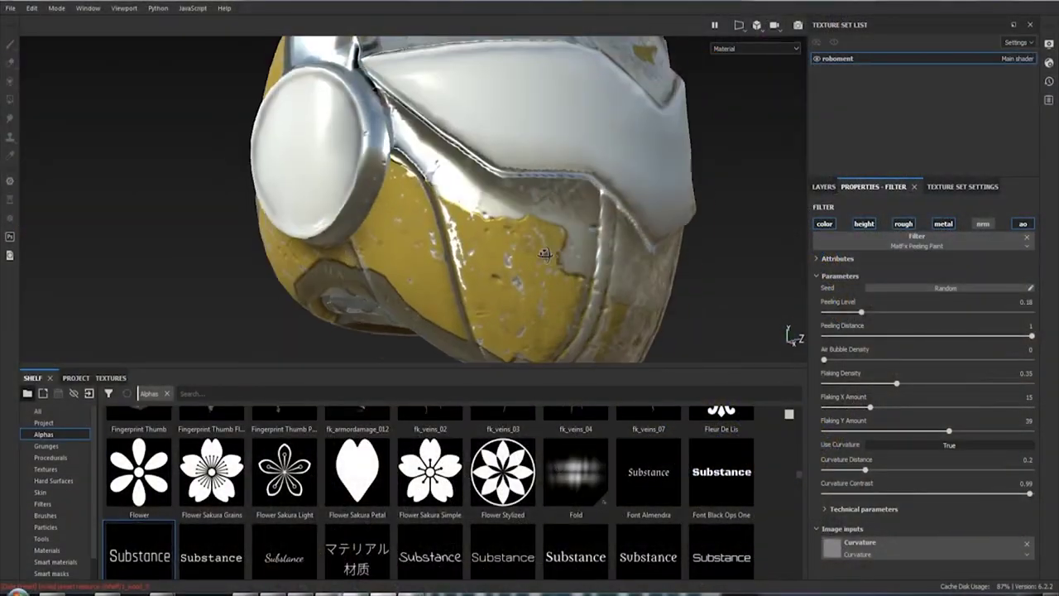
Orbit the helmet and rotate the environment light to inspect the wear and reflections
{"action": "left_click_drag", "start_coordinate": [545, 253], "coordinate": [717, 279], "text": "alt"}
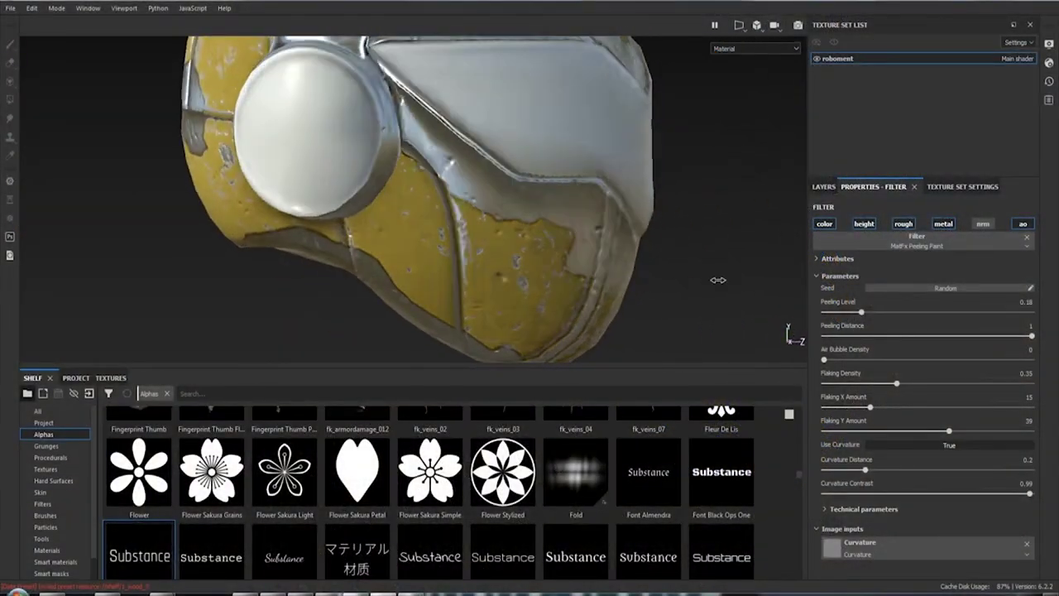
{"action": "right_click_drag", "start_coordinate": [717, 280], "coordinate": [680, 288], "text": "shift"}
{"action": "mouse_move", "coordinate": [674, 290]}
{"action": "left_mouse_down", "text": "alt"}
{"action": "mouse_move", "coordinate": [665, 155]}
{"action": "mouse_move", "coordinate": [796, 220]}
{"action": "mouse_move", "coordinate": [1001, 241]}
{"action": "mouse_move", "coordinate": [464, 250]}
{"action": "mouse_move", "coordinate": [548, 160]}
{"action": "mouse_move", "coordinate": [454, 88]}
{"action": "mouse_move", "coordinate": [644, 147]}
{"action": "mouse_move", "coordinate": [791, 331]}
{"action": "mouse_move", "coordinate": [515, 177]}
{"action": "mouse_move", "coordinate": [489, 236]}
{"action": "mouse_move", "coordinate": [502, 209]}
{"action": "mouse_move", "coordinate": [499, 237]}
{"action": "left_mouse_up", "text": "alt"}
{"action": "mouse_move", "coordinate": [644, 242]}
{"action": "right_mouse_down", "text": "shift"}
{"action": "mouse_move", "coordinate": [634, 243]}
{"action": "mouse_move", "coordinate": [662, 245]}
{"action": "right_mouse_up", "text": "shift"}
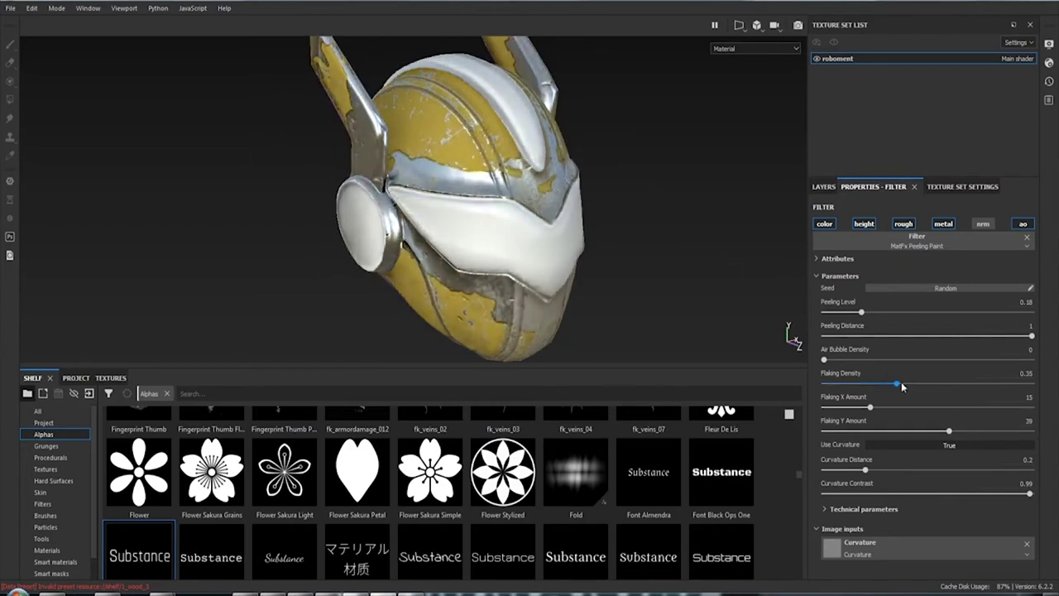
Toggle the peeling paint filter's height channel to compare the wear effect
{"action": "left_click", "coordinate": [868, 226]}
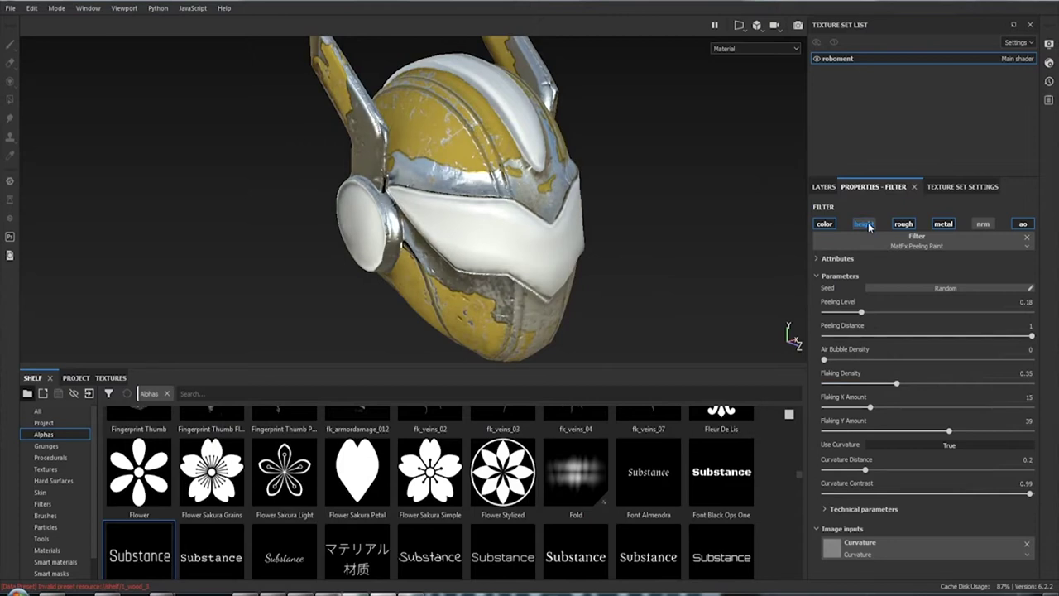
{"action": "left_click", "coordinate": [869, 227]}
{"action": "left_click", "coordinate": [869, 227]}
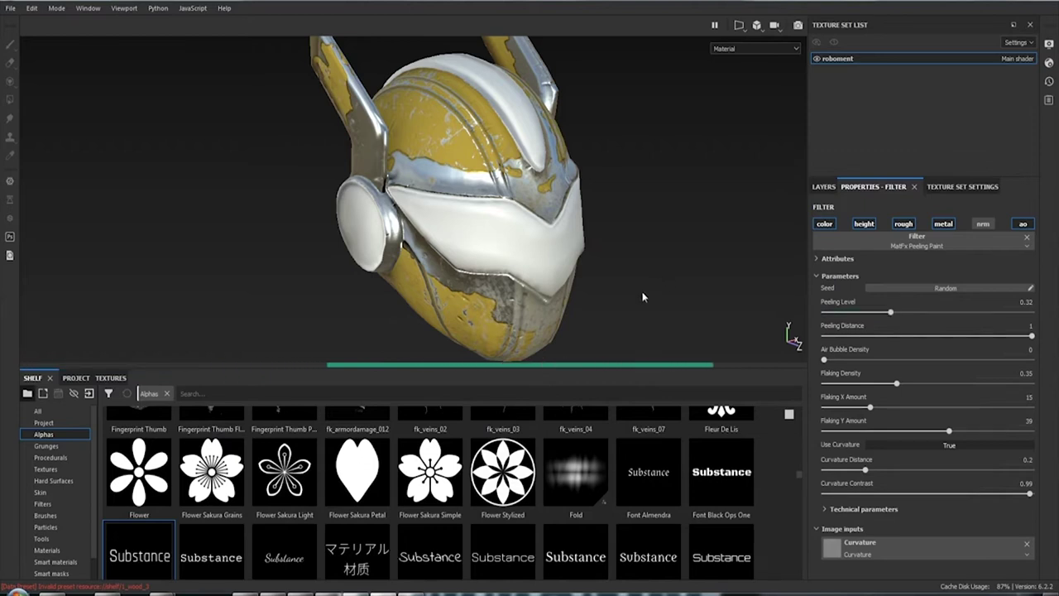
Orbit and zoom around the helmet to inspect the visor and yellow paint
{"action": "mouse_move", "coordinate": [634, 226]}
{"action": "left_mouse_down", "text": "alt"}
{"action": "mouse_move", "coordinate": [649, 221]}
{"action": "mouse_move", "coordinate": [656, 272]}
{"action": "mouse_move", "coordinate": [557, 164]}
{"action": "mouse_move", "coordinate": [648, 76]}
{"action": "mouse_move", "coordinate": [668, 74]}
{"action": "mouse_move", "coordinate": [511, 273]}
{"action": "left_mouse_up", "text": "alt"}
{"action": "mouse_move", "coordinate": [512, 273]}
{"action": "right_mouse_down", "text": "alt"}
{"action": "mouse_move", "coordinate": [511, 318]}
{"action": "mouse_move", "coordinate": [495, 216]}
{"action": "right_mouse_up", "text": "alt"}
{"action": "mouse_move", "coordinate": [522, 195]}
{"action": "left_mouse_down", "text": "alt"}
{"action": "mouse_move", "coordinate": [539, 183]}
{"action": "mouse_move", "coordinate": [737, 228]}
{"action": "mouse_move", "coordinate": [634, 237]}
{"action": "mouse_move", "coordinate": [606, 234]}
{"action": "mouse_move", "coordinate": [737, 190]}
{"action": "left_mouse_up", "text": "alt"}
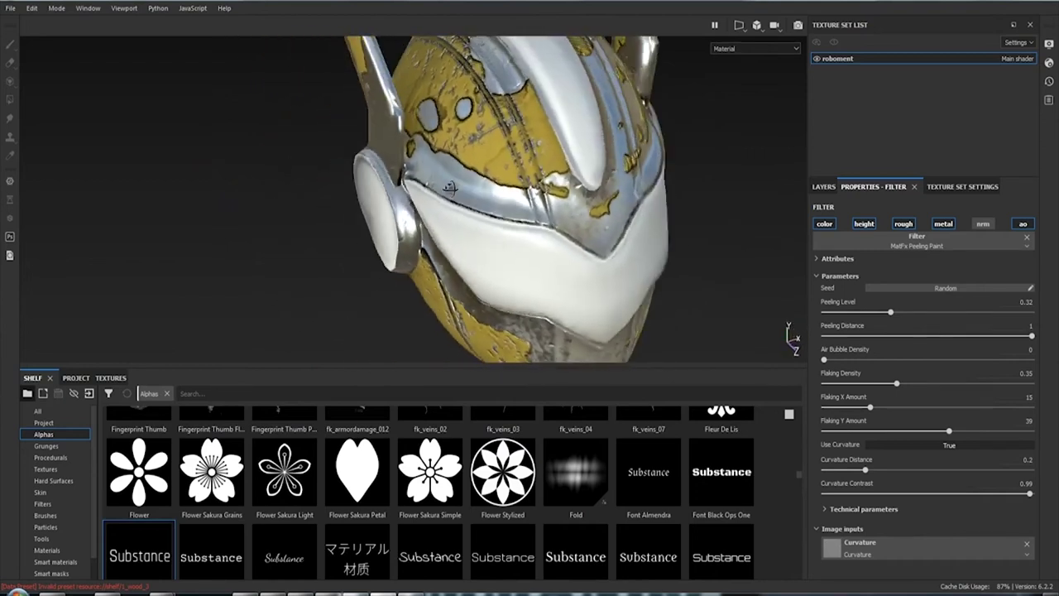
{"action": "mouse_move", "coordinate": [736, 190]}
{"action": "right_mouse_down", "text": "alt"}
{"action": "mouse_move", "coordinate": [564, 402]}
{"action": "mouse_move", "coordinate": [395, 139]}
{"action": "mouse_move", "coordinate": [398, 155]}
{"action": "right_mouse_up", "text": "alt"}
{"action": "left_click_drag", "start_coordinate": [440, 183], "coordinate": [478, 142], "text": "alt"}
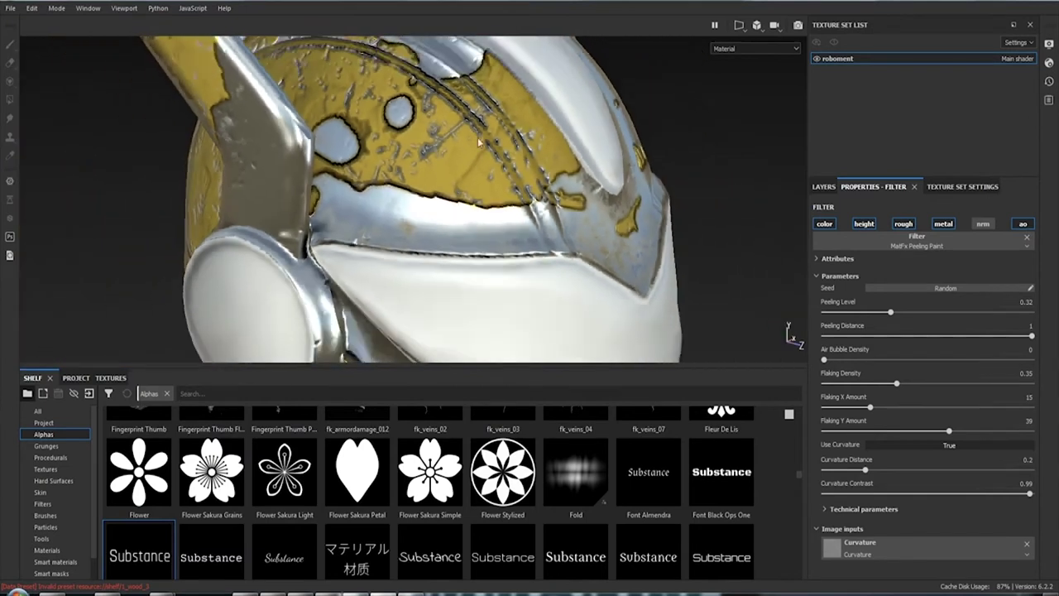
Lower Peeling Level to 0.21 and set Peeling Distance to 0.71
{"action": "left_click_drag", "start_coordinate": [890, 311], "coordinate": [873, 312]}
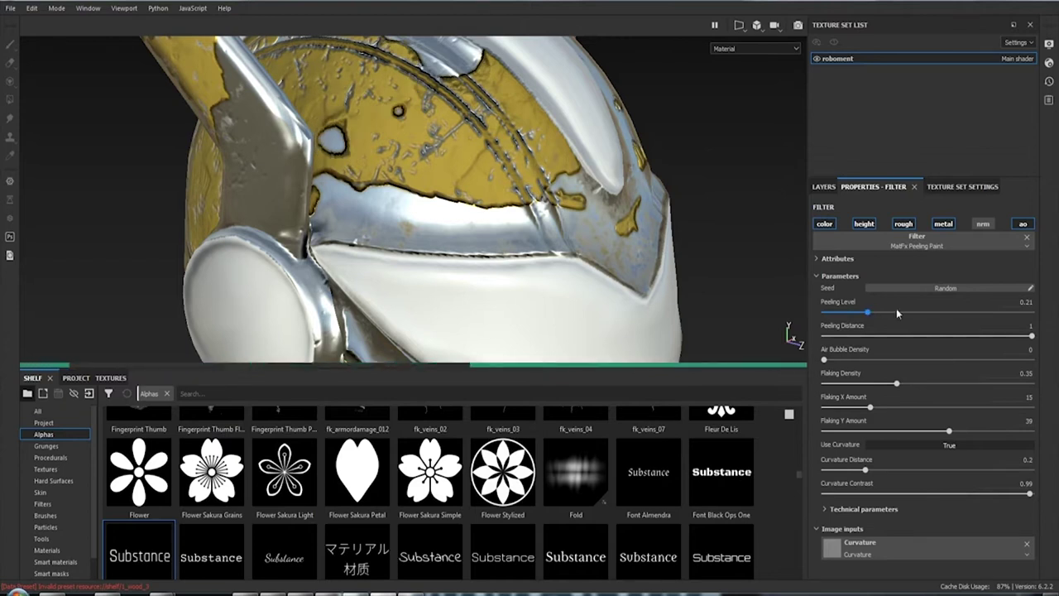
{"action": "left_click_drag", "start_coordinate": [1032, 335], "coordinate": [935, 336]}
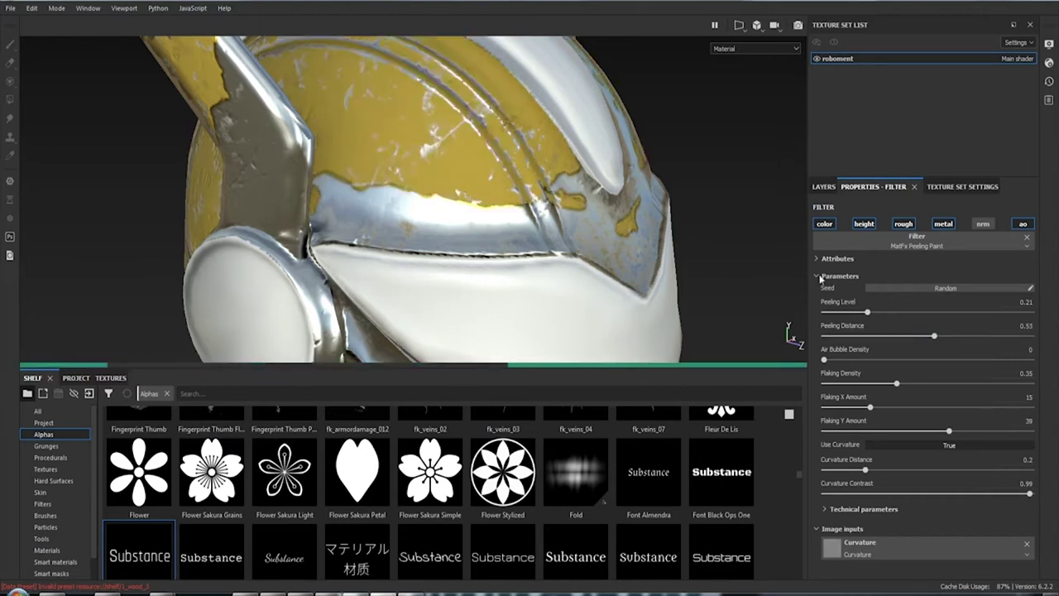
{"action": "left_click", "coordinate": [971, 336]}
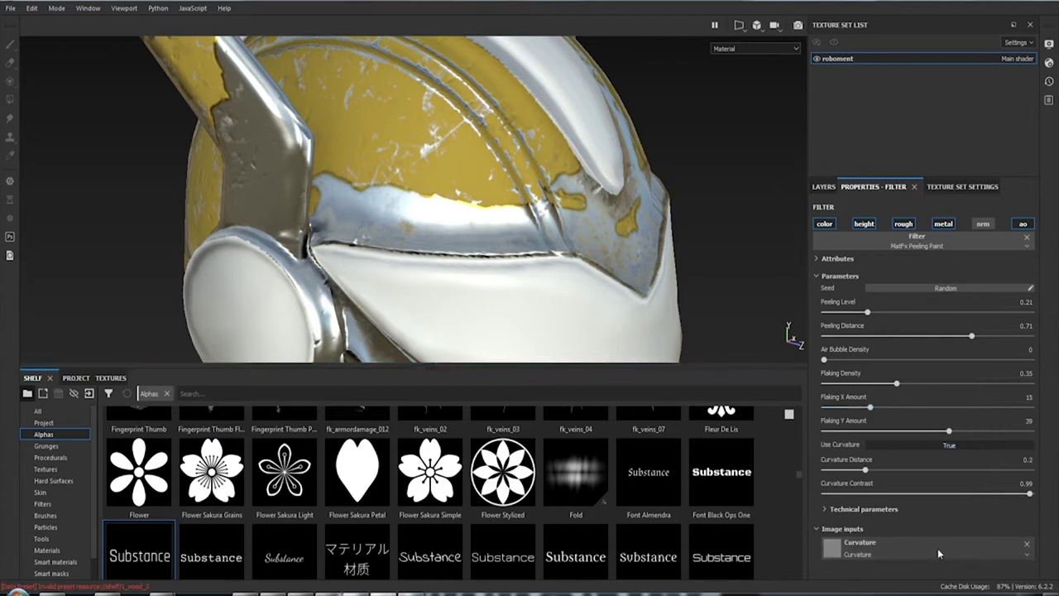
{"action": "mouse_move", "coordinate": [497, 183]}
{"action": "left_mouse_down", "text": "alt"}
{"action": "mouse_move", "coordinate": [410, 4]}
{"action": "mouse_move", "coordinate": [792, 225]}
{"action": "mouse_move", "coordinate": [579, 208]}
{"action": "mouse_move", "coordinate": [778, 217]}
{"action": "left_mouse_up", "text": "alt"}
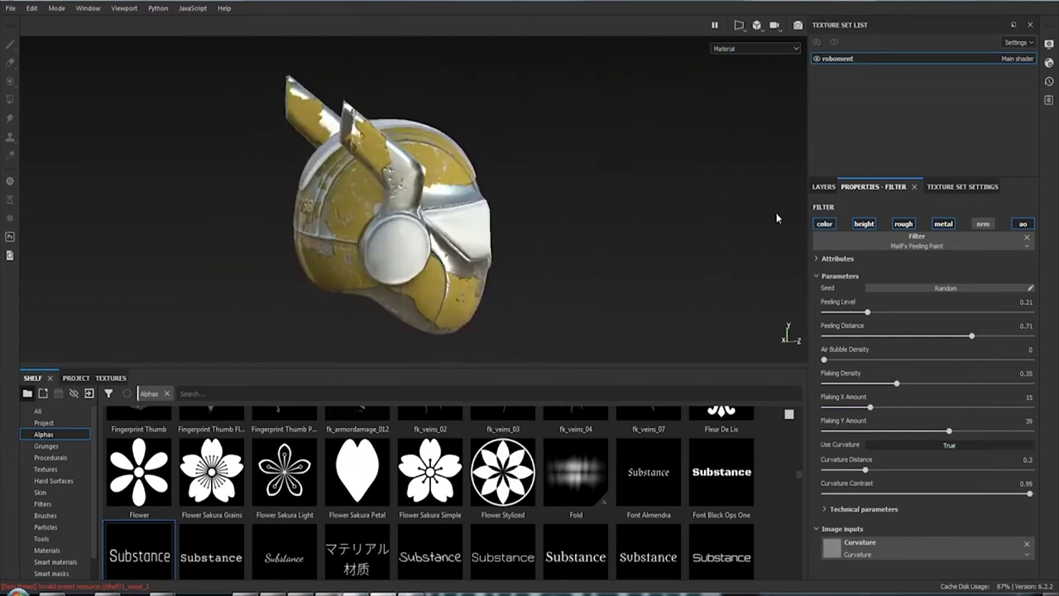
Change the Texture Set Settings Size from 4096 to 2048
{"action": "left_click", "coordinate": [828, 187]}
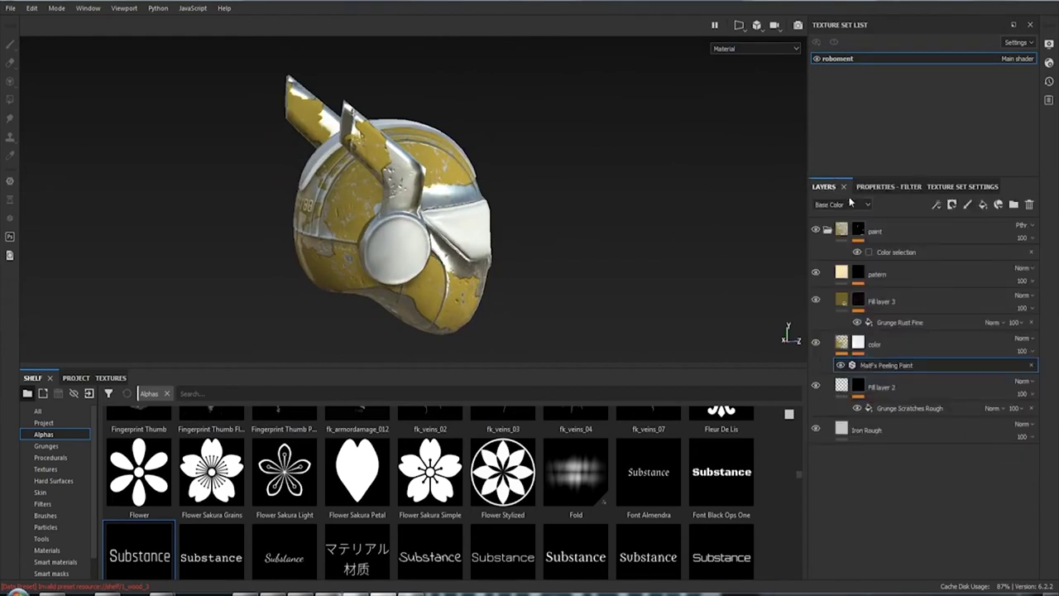
{"action": "left_click", "coordinate": [962, 186]}
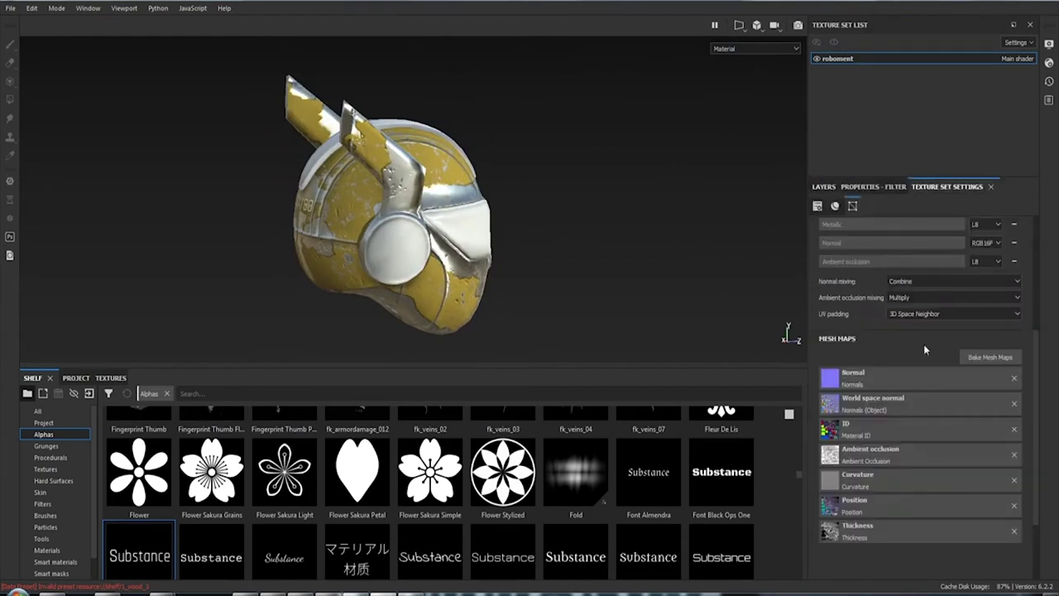
{"action": "scroll", "coordinate": [924, 348], "scroll_direction": "up", "scroll_amount": 3}
{"action": "scroll", "coordinate": [925, 347], "scroll_direction": "up", "scroll_amount": 2}
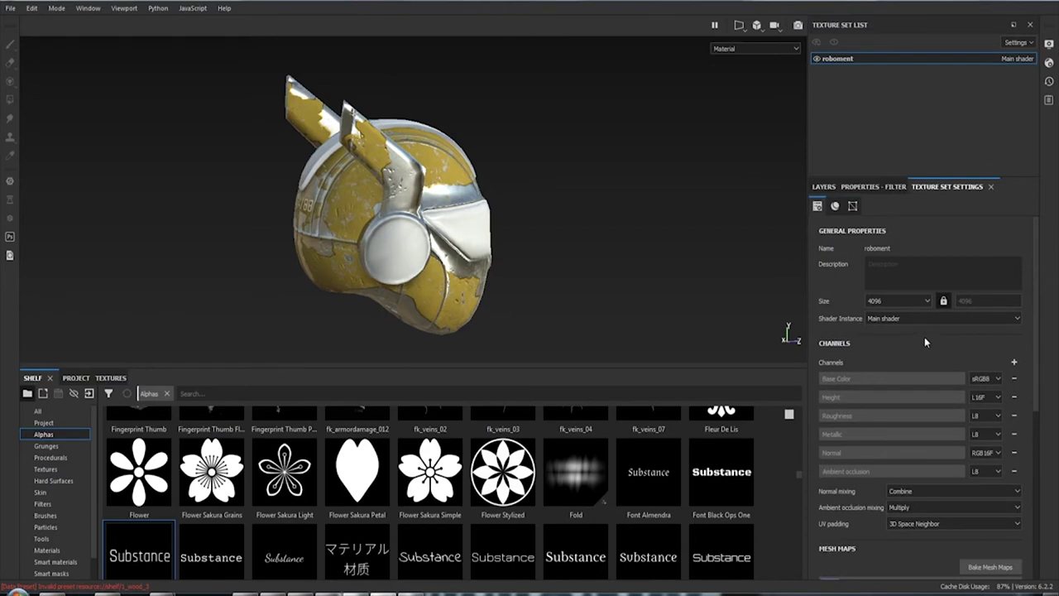
{"action": "left_click", "coordinate": [911, 303]}
{"action": "left_click", "coordinate": [925, 303]}
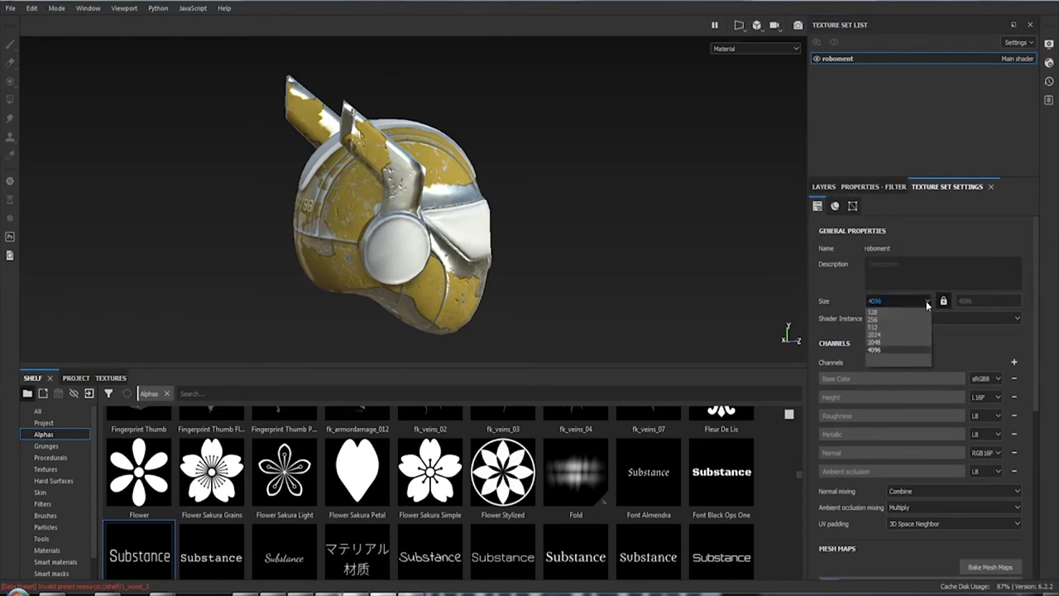
{"action": "left_click", "coordinate": [906, 341]}
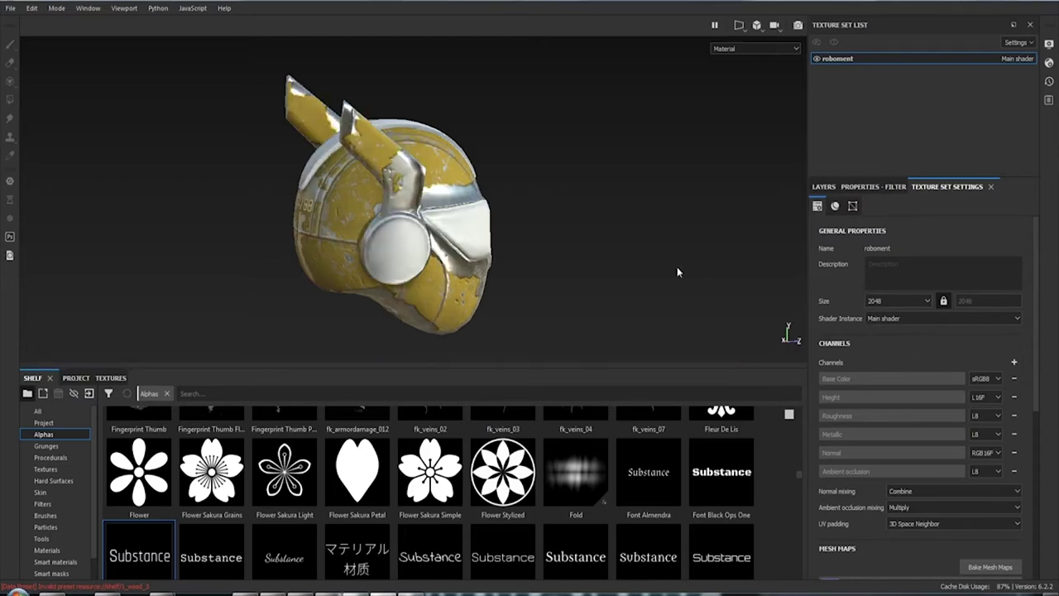
{"action": "mouse_move", "coordinate": [658, 273]}
{"action": "left_mouse_down", "text": "alt"}
{"action": "mouse_move", "coordinate": [379, 232]}
{"action": "mouse_move", "coordinate": [430, 248]}
{"action": "mouse_move", "coordinate": [451, 81]}
{"action": "left_mouse_up", "text": "alt"}
{"action": "scroll", "coordinate": [449, 265], "scroll_direction": "up", "scroll_amount": 3}
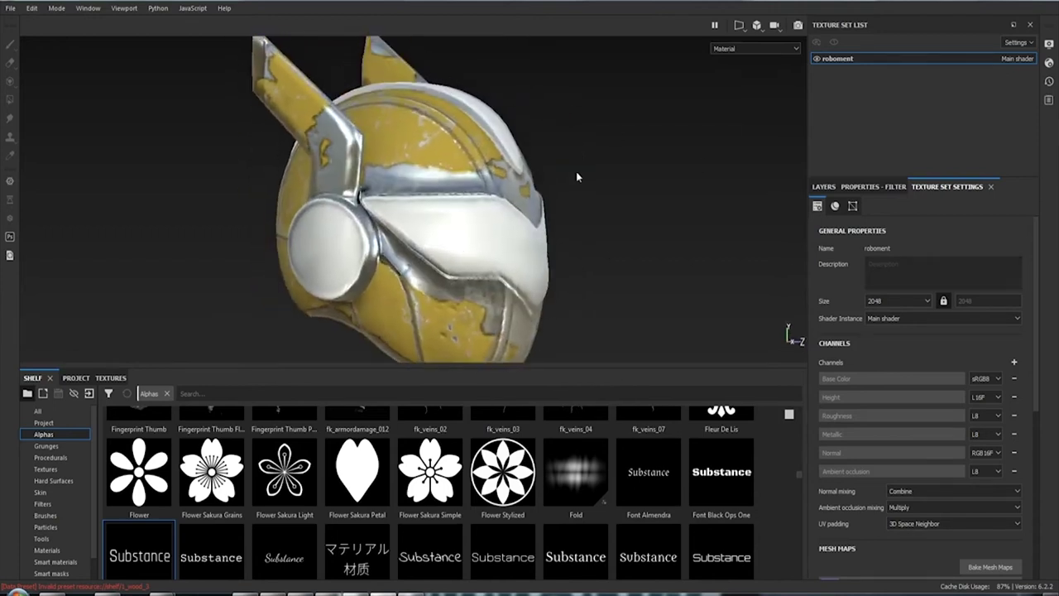
Bring up the MatFx Peeling Paint filter parameters in the Properties panel
{"action": "left_click_drag", "start_coordinate": [583, 229], "coordinate": [433, 229], "text": "alt"}
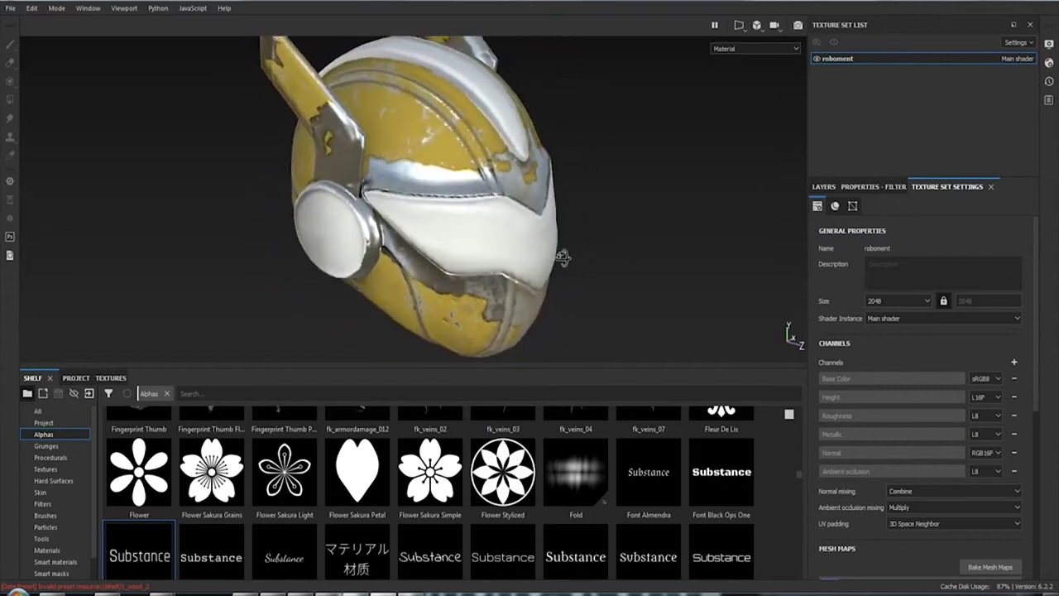
{"action": "right_click_drag", "start_coordinate": [433, 229], "coordinate": [430, 245], "text": "alt"}
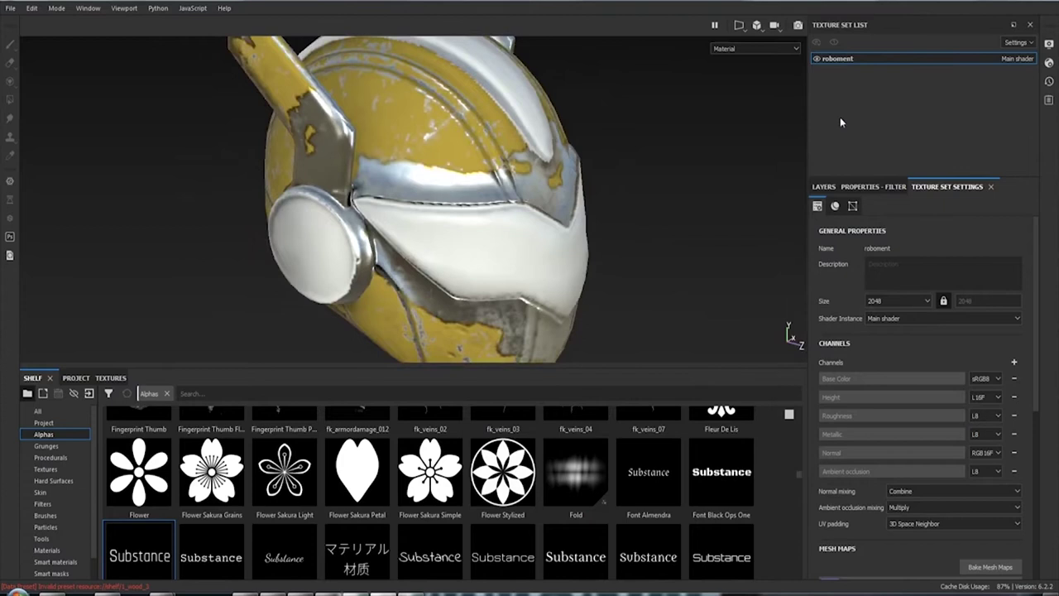
{"action": "left_click", "coordinate": [824, 186]}
{"action": "left_click", "coordinate": [965, 187]}
{"action": "left_click", "coordinate": [858, 187]}
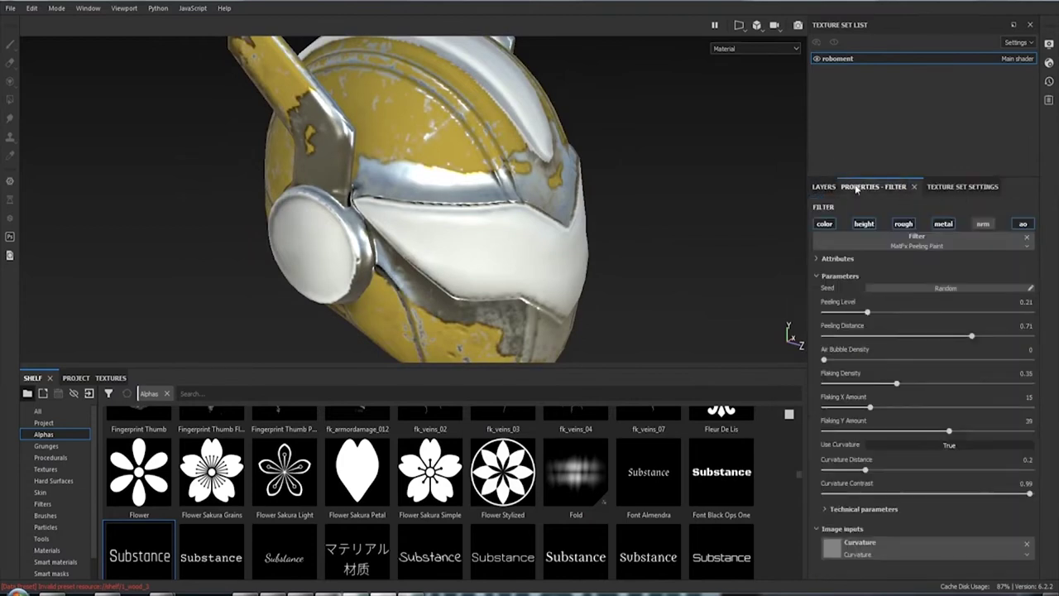
{"action": "left_click", "coordinate": [824, 187]}
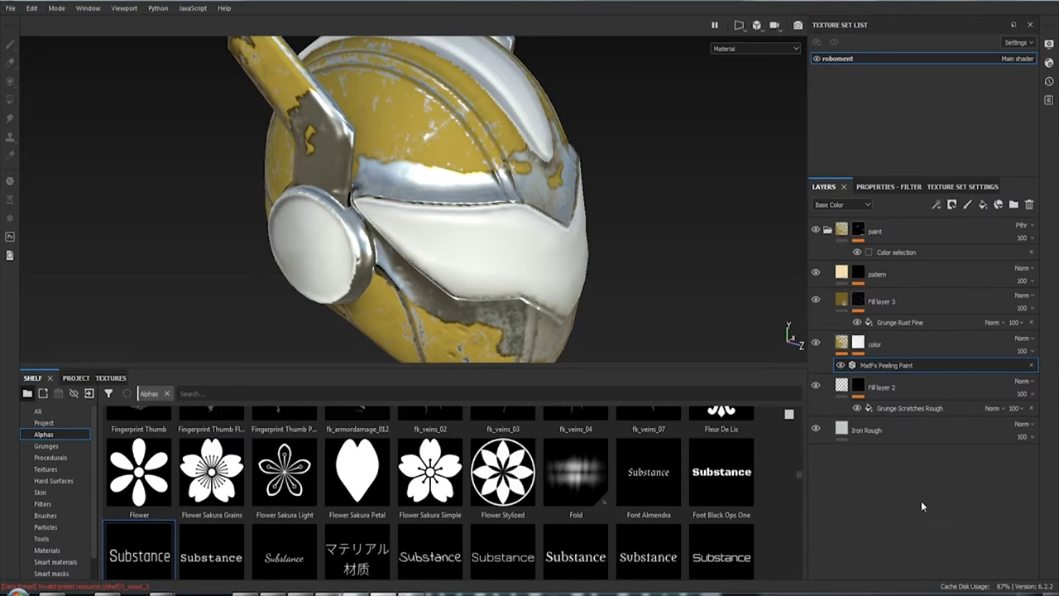
{"action": "left_click", "coordinate": [885, 186]}
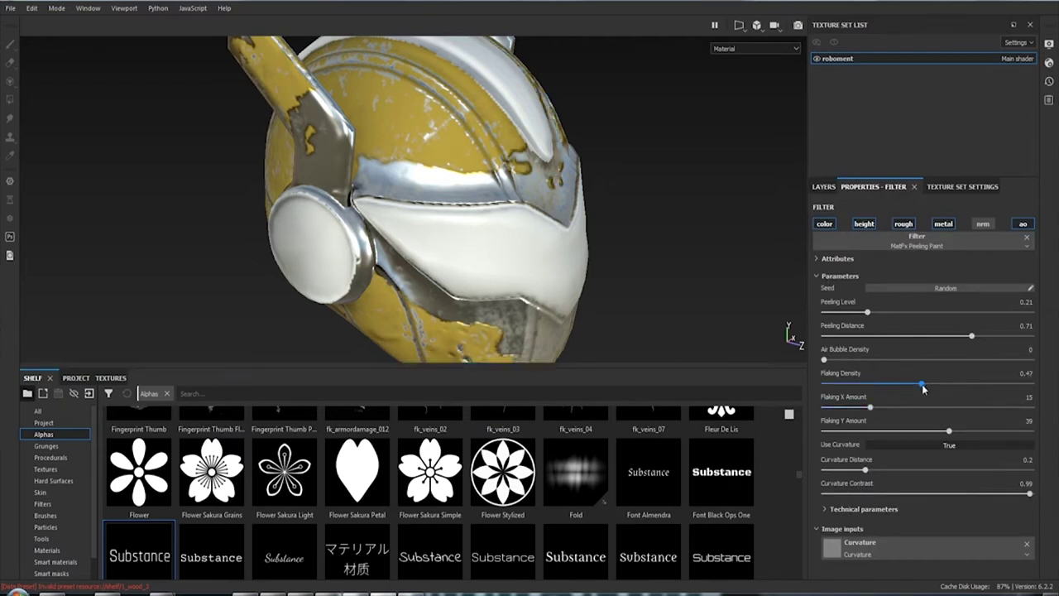
{"action": "mouse_move", "coordinate": [638, 303]}
{"action": "left_mouse_down", "text": "alt"}
{"action": "mouse_move", "coordinate": [457, 248]}
{"action": "mouse_move", "coordinate": [591, 289]}
{"action": "mouse_move", "coordinate": [588, 264]}
{"action": "left_mouse_up", "text": "alt"}
Set Flaking X Amount to 19 and turn Use Curvature to False, then bring up the filter list
{"action": "left_click", "coordinate": [883, 408]}
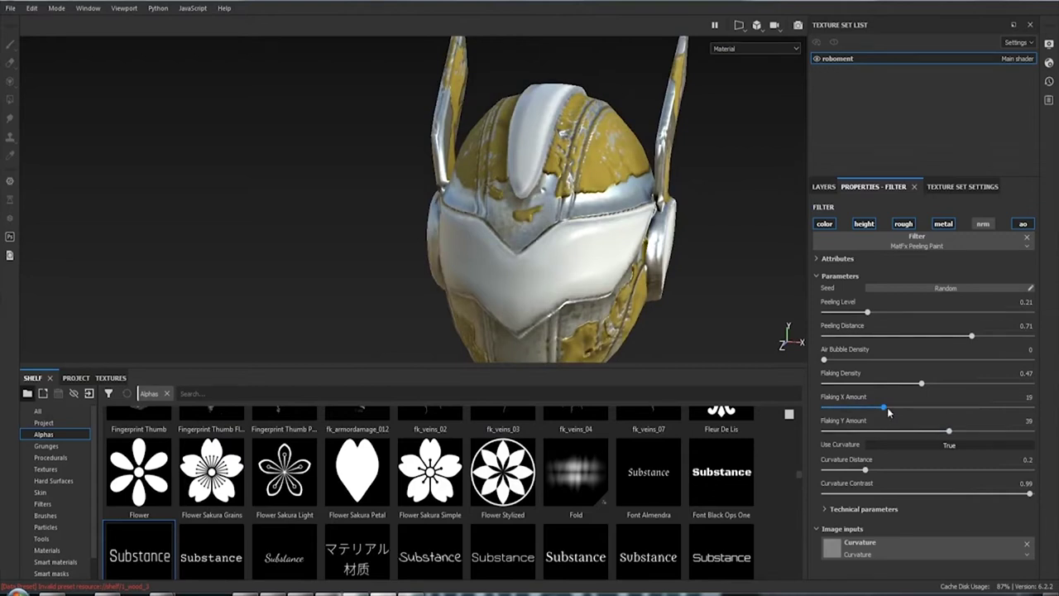
{"action": "left_click", "coordinate": [953, 445]}
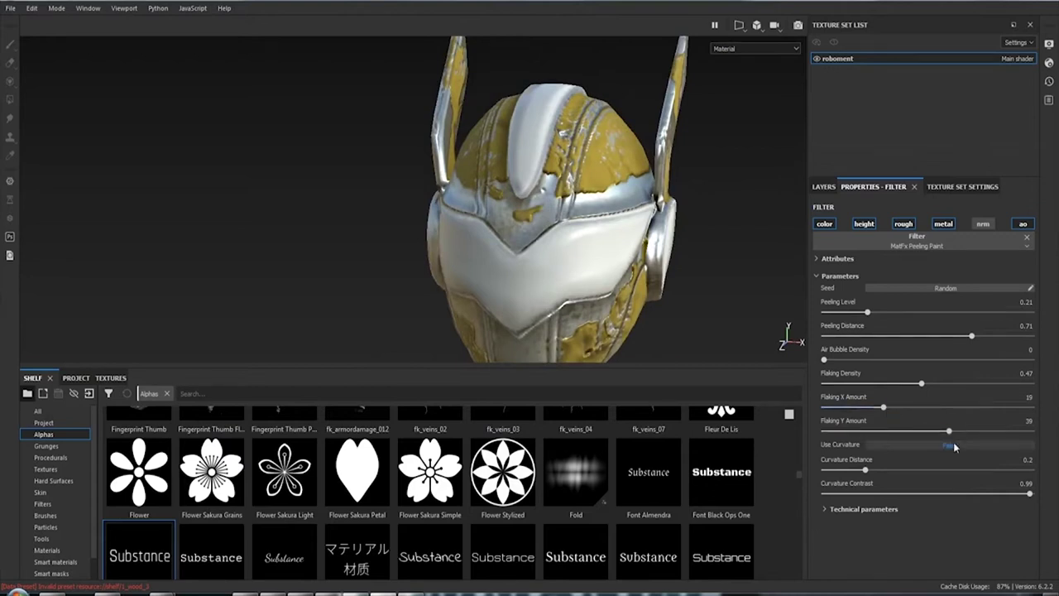
{"action": "left_click_drag", "start_coordinate": [800, 309], "coordinate": [683, 301], "text": "alt"}
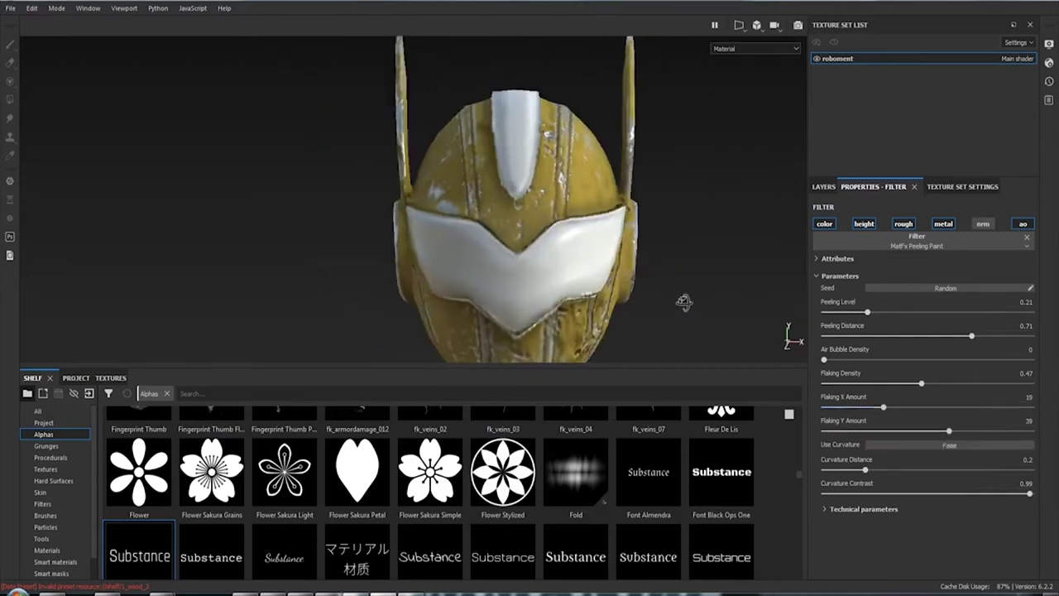
{"action": "left_click", "coordinate": [823, 186]}
{"action": "left_click", "coordinate": [884, 364]}
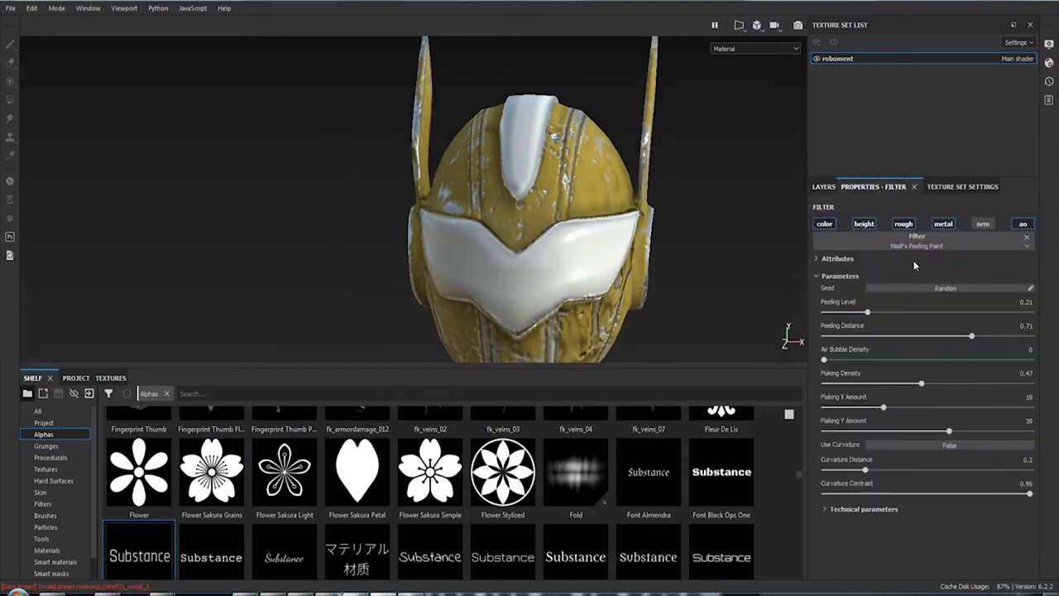
{"action": "left_click", "coordinate": [912, 245]}
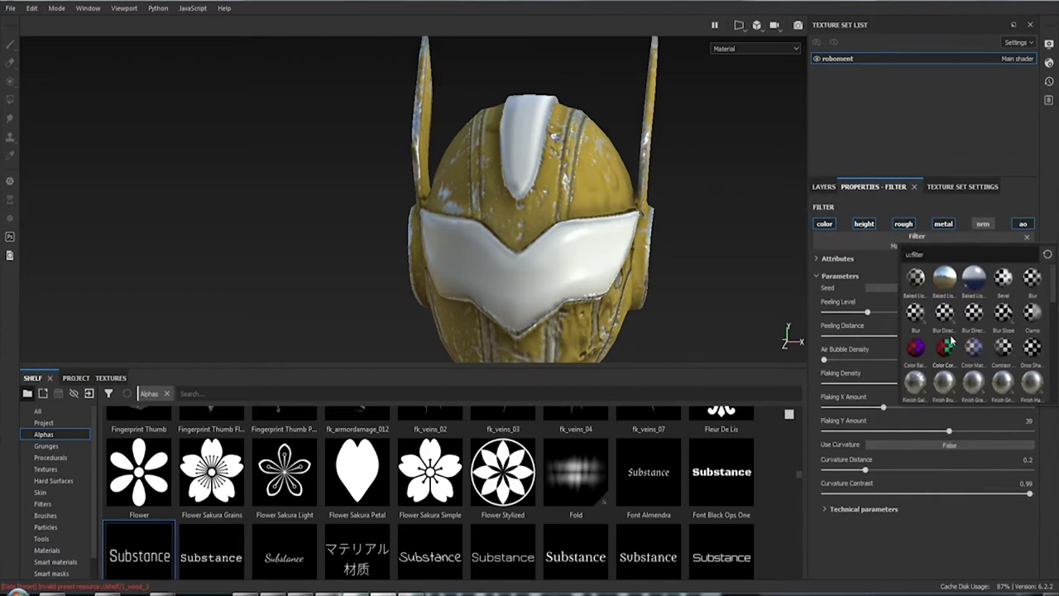
Try MatFx Comic Book, then swap the filter to HSL (Hue Saturation Lightness)
{"action": "scroll", "coordinate": [990, 335], "scroll_direction": "down", "scroll_amount": 5}
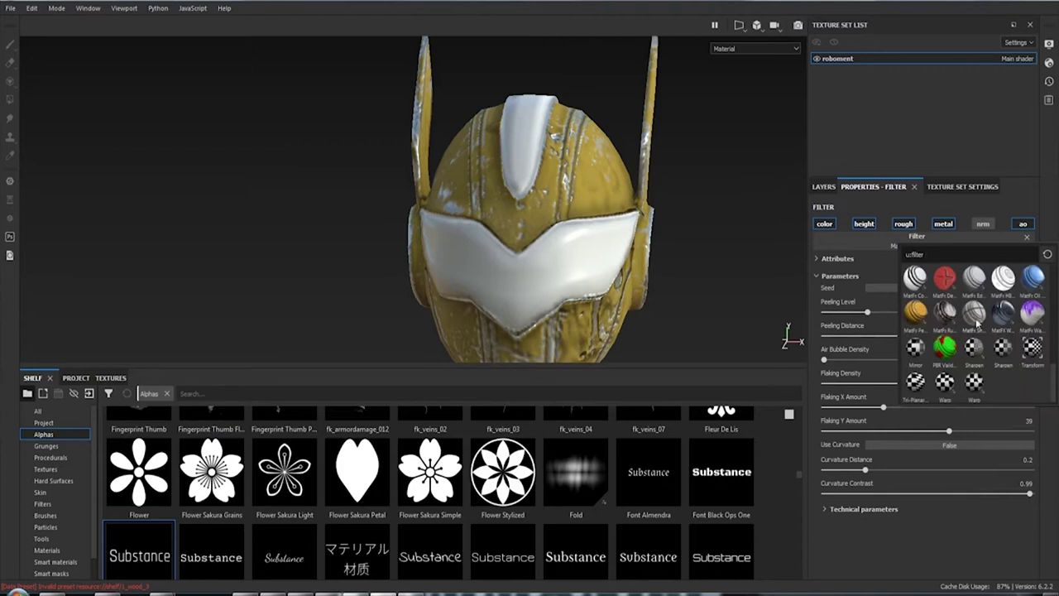
{"action": "left_click", "coordinate": [917, 283]}
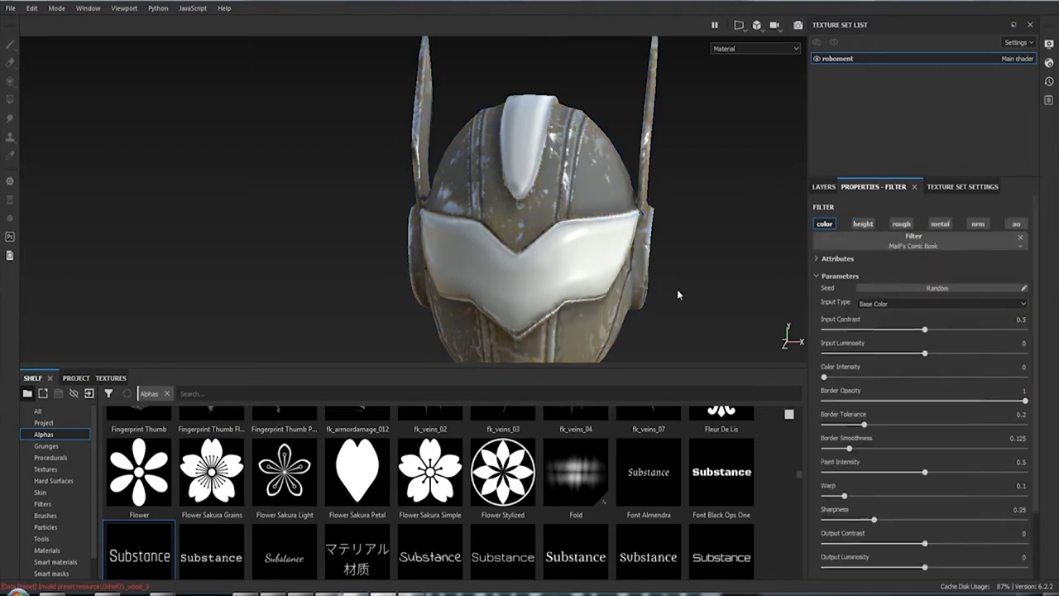
{"action": "left_click", "coordinate": [913, 244]}
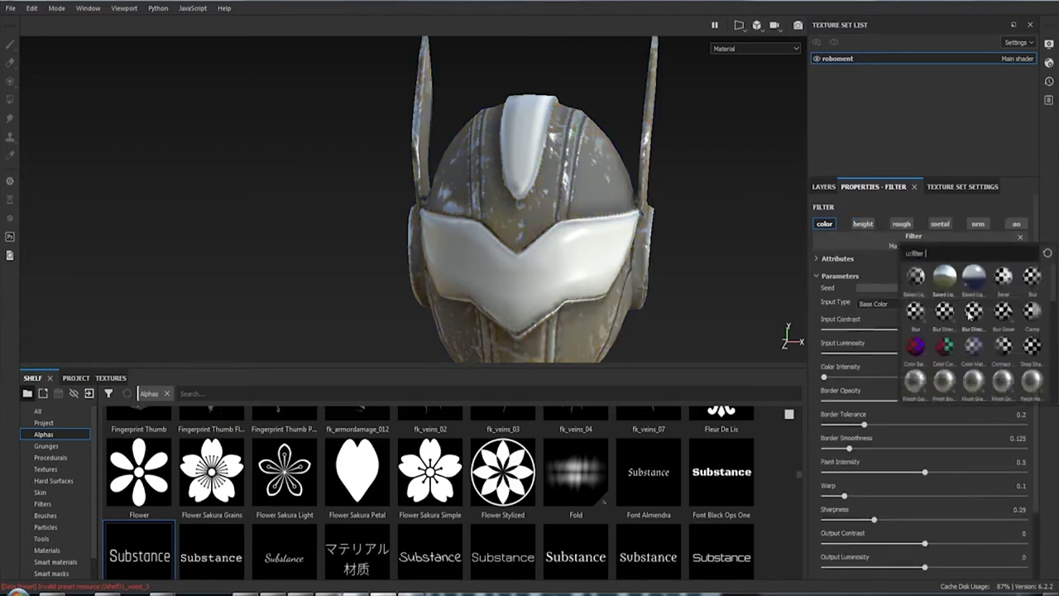
{"action": "scroll", "coordinate": [970, 321], "scroll_direction": "down", "scroll_amount": 3}
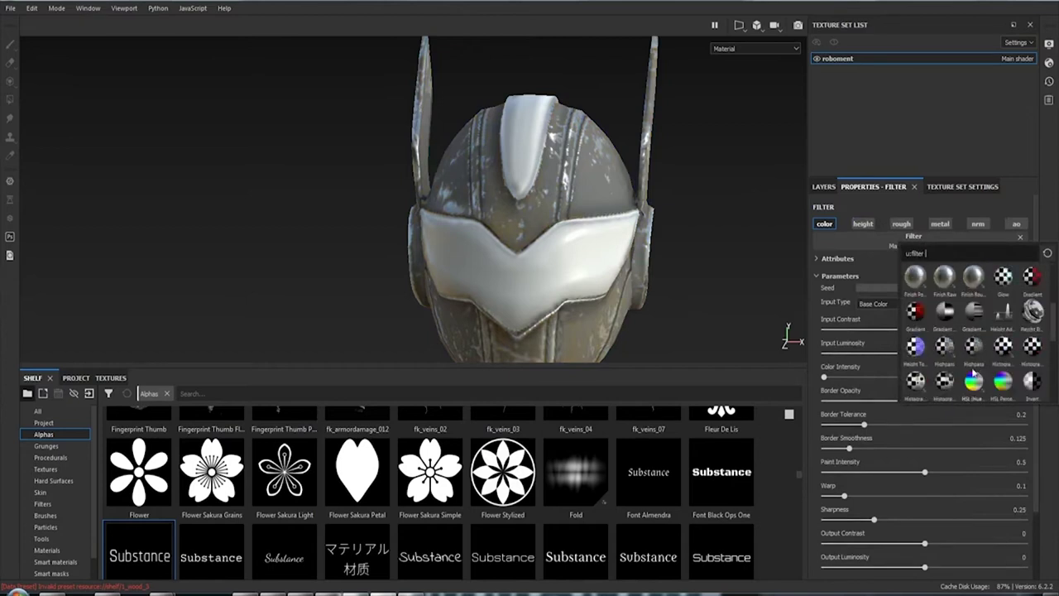
{"action": "mouse_move", "coordinate": [974, 381]}
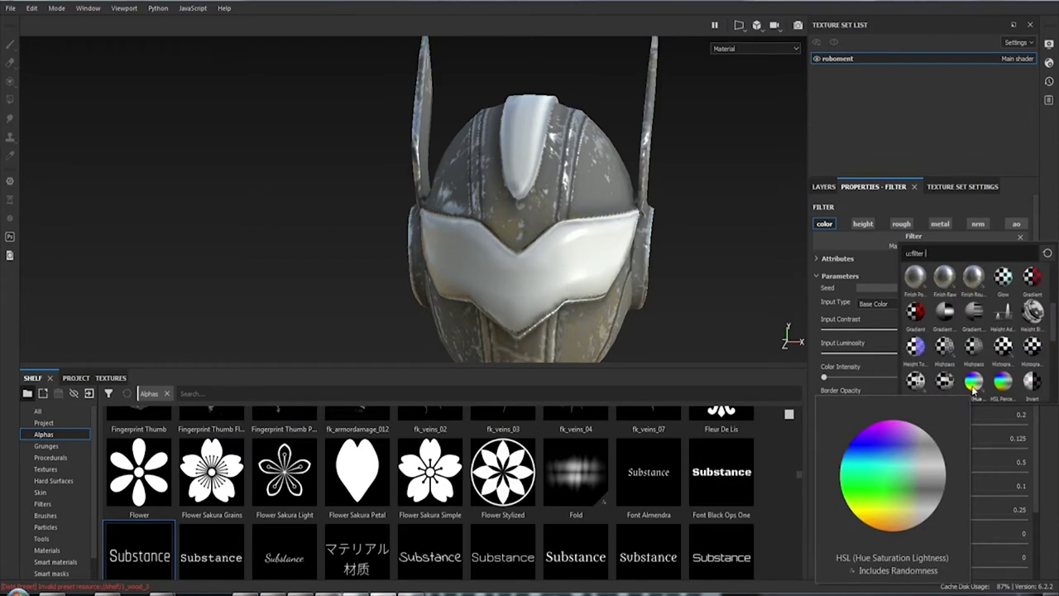
{"action": "left_click", "coordinate": [973, 383]}
{"action": "mouse_move", "coordinate": [663, 263]}
{"action": "left_mouse_down", "text": "alt"}
{"action": "mouse_move", "coordinate": [570, 151]}
{"action": "mouse_move", "coordinate": [645, 167]}
{"action": "mouse_move", "coordinate": [560, 172]}
{"action": "mouse_move", "coordinate": [599, 181]}
{"action": "left_mouse_up", "text": "alt"}
{"action": "mouse_move", "coordinate": [598, 181]}
{"action": "right_mouse_down", "text": "alt"}
{"action": "mouse_move", "coordinate": [603, 224]}
{"action": "mouse_move", "coordinate": [614, 211]}
{"action": "right_mouse_up", "text": "alt"}
{"action": "mouse_move", "coordinate": [615, 211]}
{"action": "left_mouse_down", "text": "alt"}
{"action": "mouse_move", "coordinate": [610, 229]}
{"action": "mouse_move", "coordinate": [629, 235]}
{"action": "left_mouse_up", "text": "alt"}
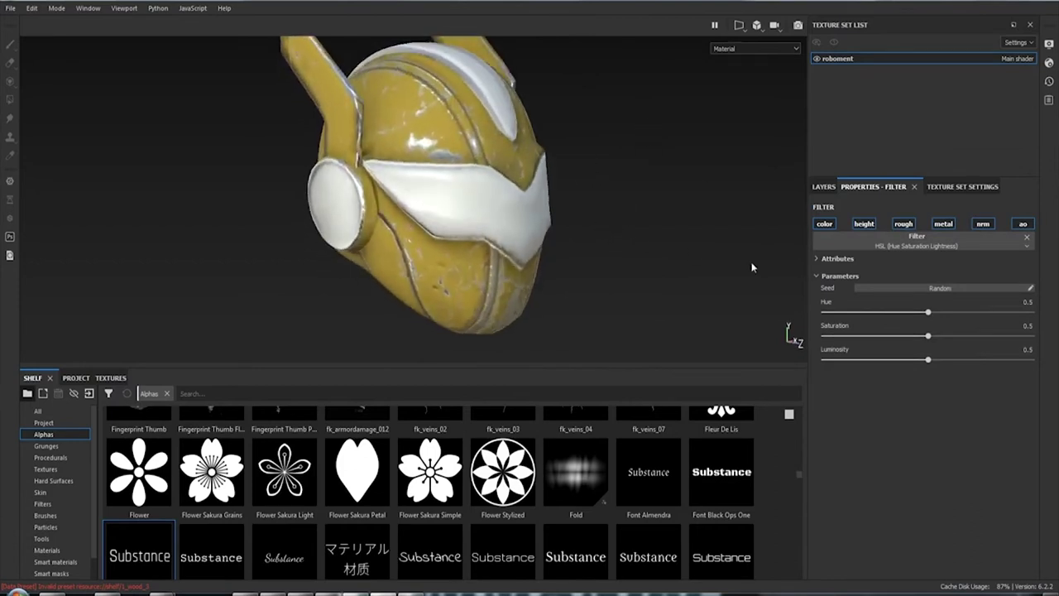
Adjust the HSL Hue until it settles at 0.5, turning the helmet yellow
{"action": "mouse_move", "coordinate": [928, 312]}
{"action": "left_mouse_down"}
{"action": "mouse_move", "coordinate": [997, 306]}
{"action": "mouse_move", "coordinate": [867, 312]}
{"action": "left_mouse_up"}
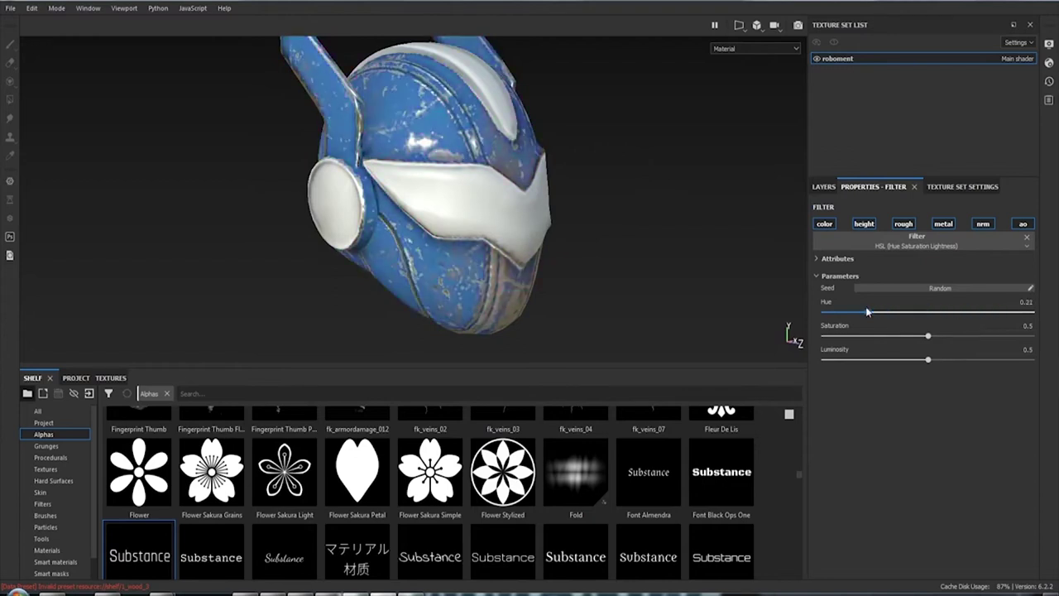
{"action": "left_click", "coordinate": [929, 312]}
{"action": "left_click_drag", "start_coordinate": [927, 313], "coordinate": [923, 314]}
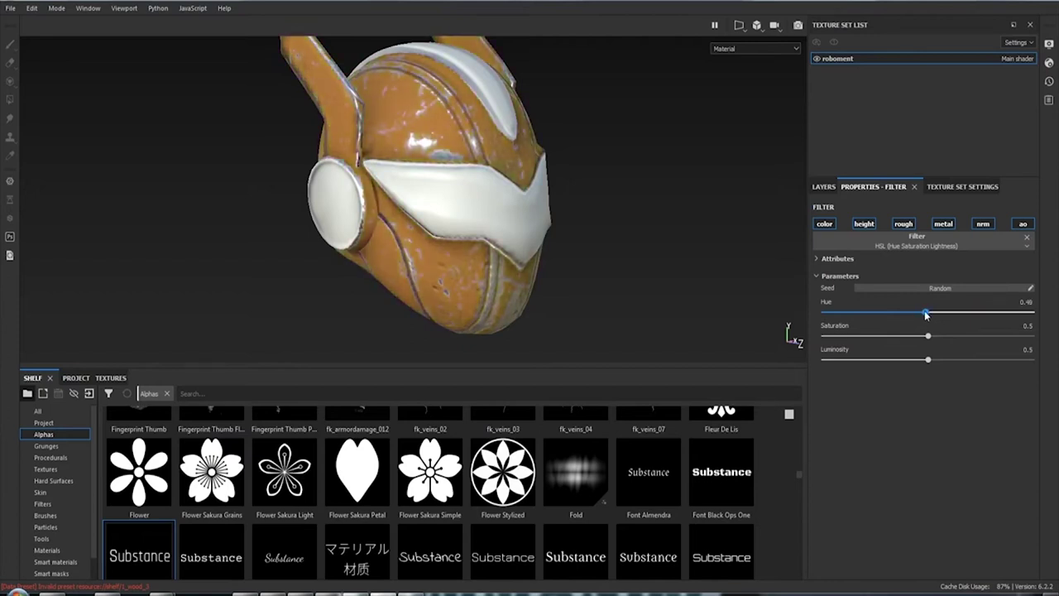
{"action": "left_click_drag", "start_coordinate": [926, 313], "coordinate": [929, 313]}
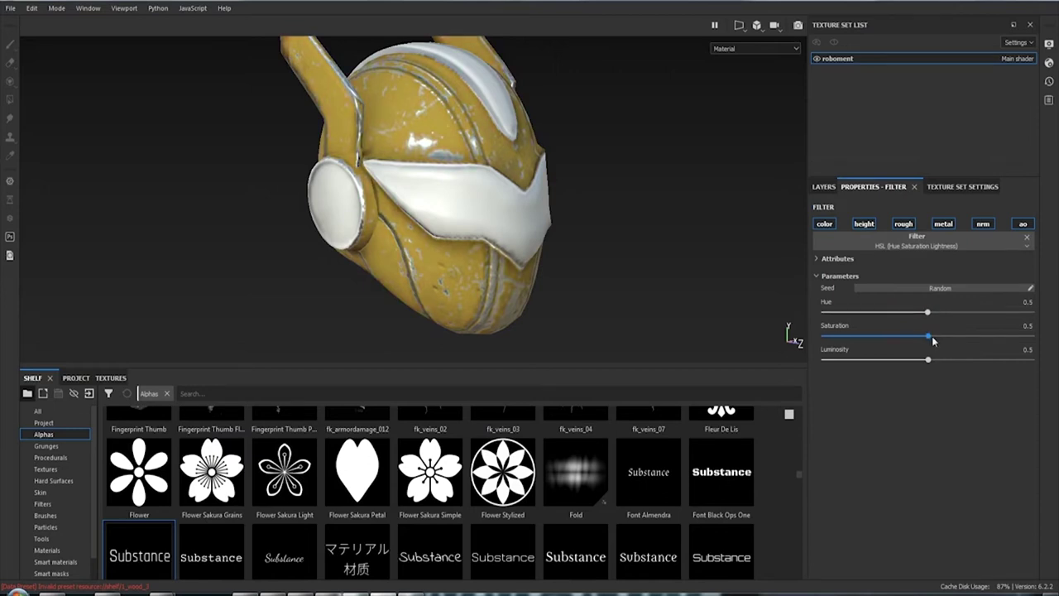
Tune Saturation to about 0.49 and include the metallic channel in the HSL adjustment
{"action": "mouse_move", "coordinate": [928, 338]}
{"action": "left_mouse_down"}
{"action": "mouse_move", "coordinate": [870, 338]}
{"action": "mouse_move", "coordinate": [985, 339]}
{"action": "mouse_move", "coordinate": [925, 338]}
{"action": "left_mouse_up"}
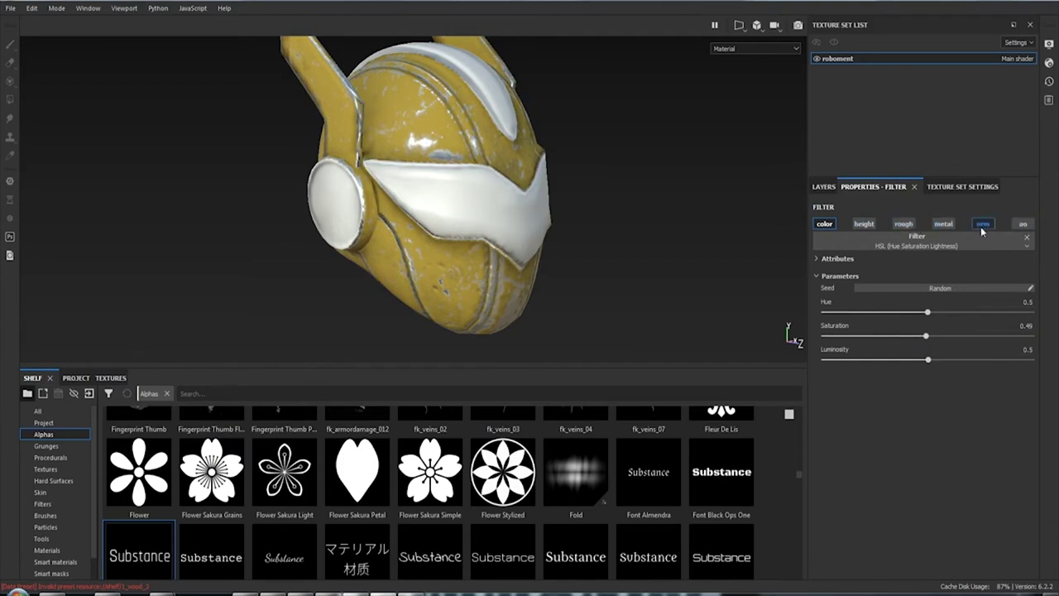
{"action": "mouse_move", "coordinate": [926, 335]}
{"action": "left_mouse_down"}
{"action": "mouse_move", "coordinate": [962, 337]}
{"action": "mouse_move", "coordinate": [910, 337]}
{"action": "left_mouse_up"}
{"action": "left_click", "coordinate": [944, 224]}
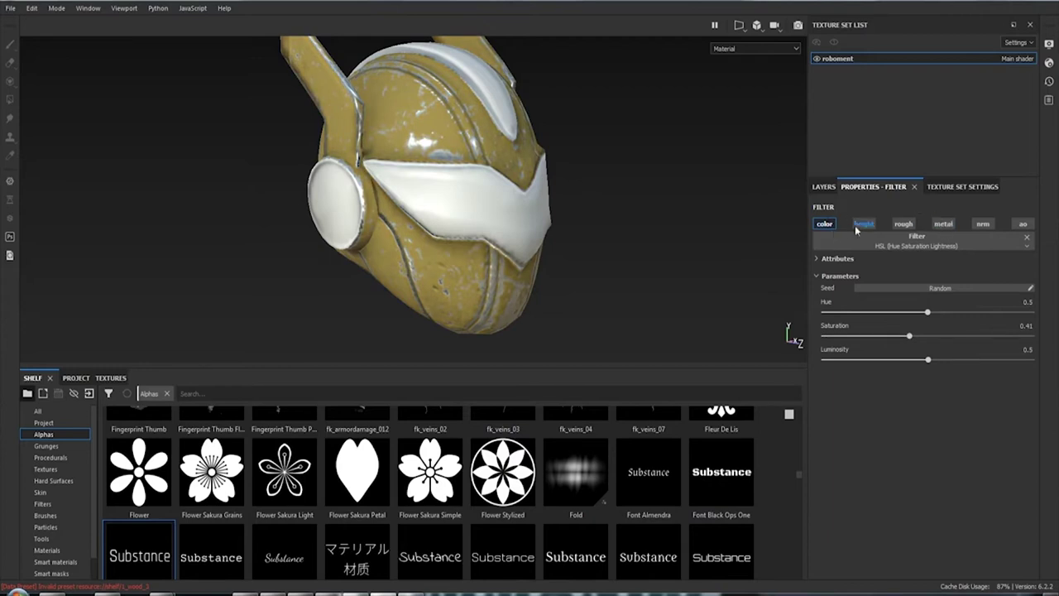
{"action": "mouse_move", "coordinate": [910, 336]}
{"action": "left_mouse_down"}
{"action": "mouse_move", "coordinate": [1034, 346]}
{"action": "mouse_move", "coordinate": [900, 337]}
{"action": "mouse_move", "coordinate": [929, 359]}
{"action": "mouse_move", "coordinate": [966, 359]}
{"action": "mouse_move", "coordinate": [875, 361]}
{"action": "mouse_move", "coordinate": [930, 367]}
{"action": "mouse_move", "coordinate": [905, 340]}
{"action": "mouse_move", "coordinate": [928, 342]}
{"action": "left_mouse_up"}
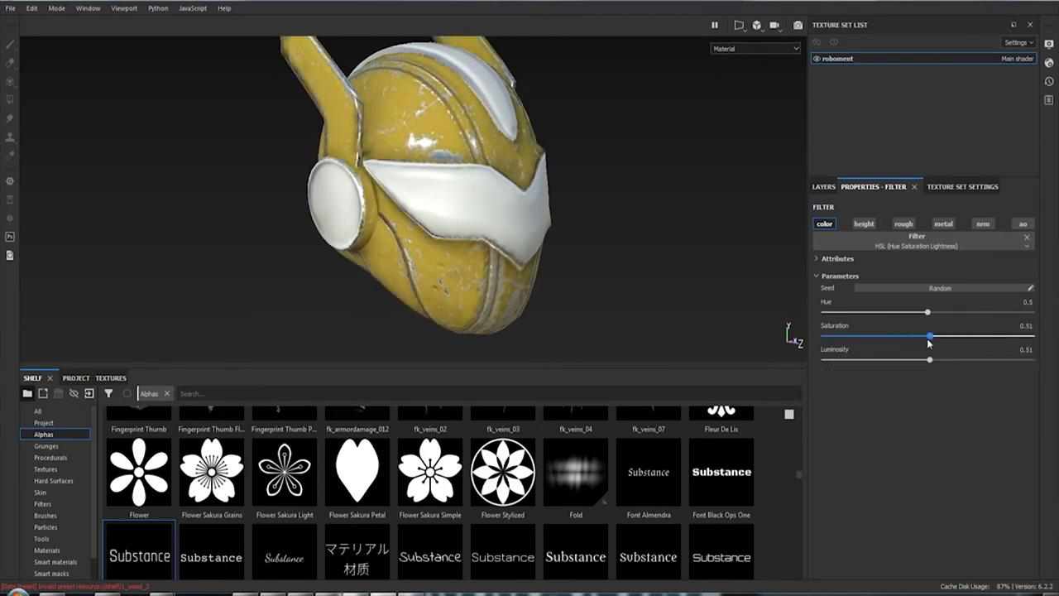
{"action": "mouse_move", "coordinate": [680, 276]}
{"action": "left_mouse_down", "text": "alt"}
{"action": "mouse_move", "coordinate": [579, 185]}
{"action": "mouse_move", "coordinate": [378, 173]}
{"action": "mouse_move", "coordinate": [590, 165]}
{"action": "mouse_move", "coordinate": [637, 184]}
{"action": "left_mouse_up", "text": "alt"}
Hide, then delete the HSL filter from the color layer
{"action": "left_click", "coordinate": [823, 186]}
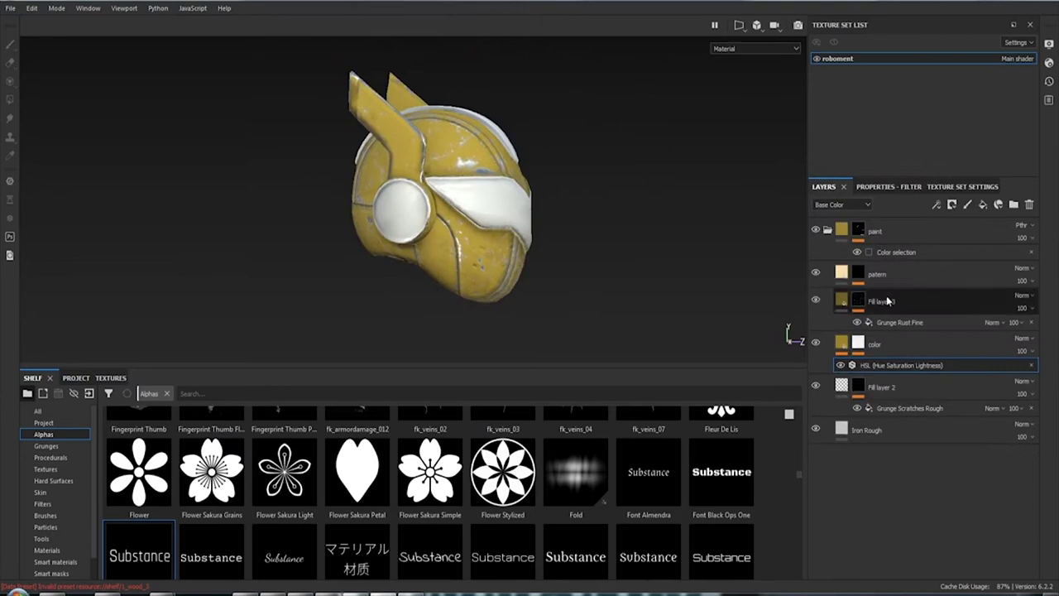
{"action": "left_click", "coordinate": [841, 364]}
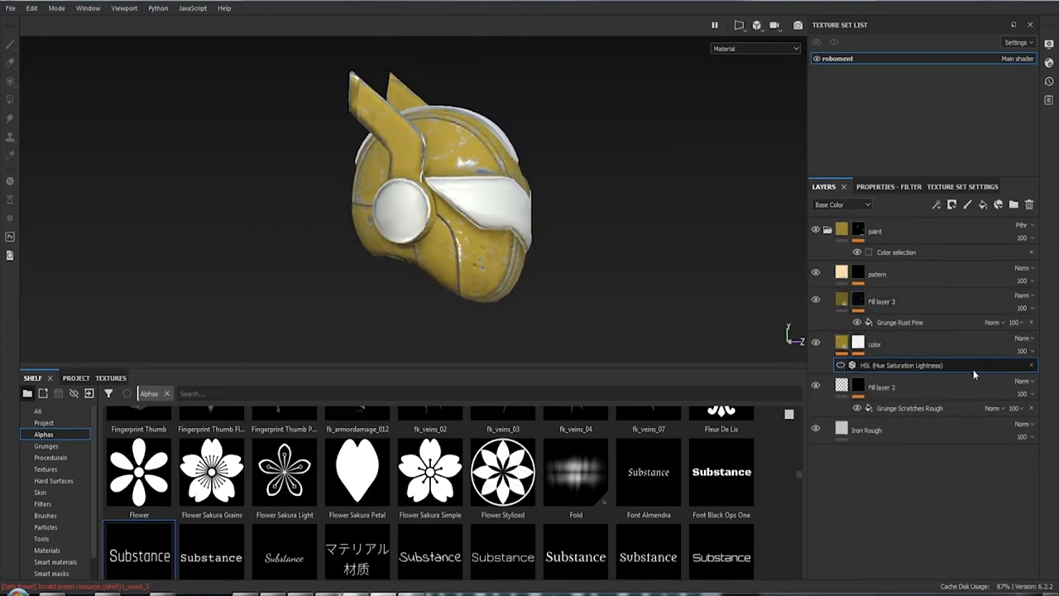
{"action": "left_click", "coordinate": [1029, 366]}
{"action": "mouse_move", "coordinate": [676, 251]}
{"action": "left_mouse_down", "text": "alt"}
{"action": "mouse_move", "coordinate": [587, 273]}
{"action": "mouse_move", "coordinate": [641, 213]}
{"action": "mouse_move", "coordinate": [527, 144]}
{"action": "left_mouse_up", "text": "alt"}
{"action": "scroll", "coordinate": [527, 144], "scroll_direction": "up", "scroll_amount": 3}
{"action": "scroll", "coordinate": [501, 182], "scroll_direction": "down", "scroll_amount": 2}
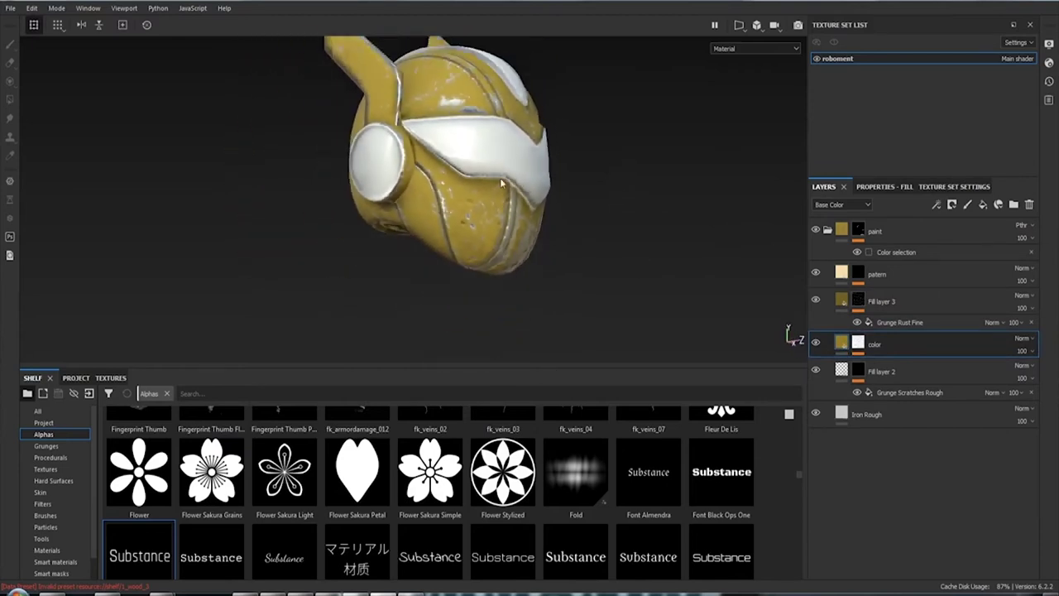
Save the project with Ctrl+S and review the helmet's faceplate from several angles
{"action": "key", "text": "ctrl+s"}
{"action": "left_click_drag", "start_coordinate": [605, 220], "coordinate": [560, 137], "text": "alt"}
{"action": "middle_click_drag", "start_coordinate": [560, 136], "coordinate": [489, 259], "text": "alt"}
{"action": "mouse_move", "coordinate": [489, 259]}
{"action": "left_mouse_down", "text": "alt"}
{"action": "mouse_move", "coordinate": [551, 189]}
{"action": "mouse_move", "coordinate": [537, 229]}
{"action": "left_mouse_up", "text": "alt"}
{"action": "mouse_move", "coordinate": [536, 229]}
{"action": "right_mouse_down", "text": "alt"}
{"action": "mouse_move", "coordinate": [544, 348]}
{"action": "mouse_move", "coordinate": [581, 381]}
{"action": "mouse_move", "coordinate": [546, 273]}
{"action": "right_mouse_up", "text": "alt"}
{"action": "mouse_move", "coordinate": [546, 273]}
{"action": "left_mouse_down", "text": "alt"}
{"action": "mouse_move", "coordinate": [433, 183]}
{"action": "mouse_move", "coordinate": [599, 194]}
{"action": "mouse_move", "coordinate": [239, 219]}
{"action": "left_mouse_up", "text": "alt"}
{"action": "left_click_drag", "start_coordinate": [783, 340], "coordinate": [505, 216], "text": "alt"}
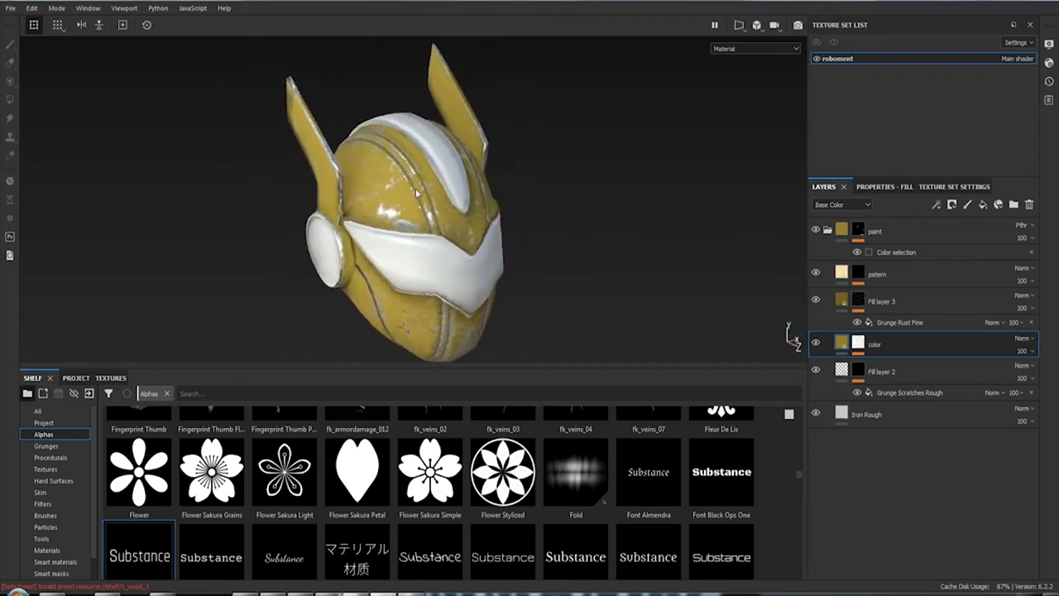
{"action": "left_click_drag", "start_coordinate": [417, 193], "coordinate": [463, 199], "text": "alt"}
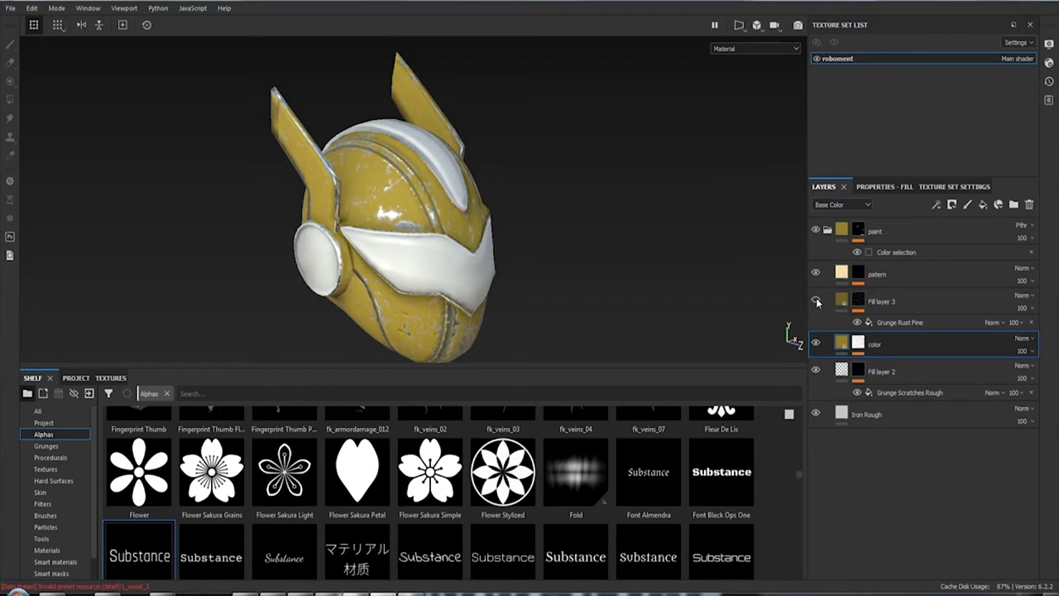
{"action": "mouse_move", "coordinate": [568, 260]}
{"action": "left_mouse_down", "text": "alt"}
{"action": "mouse_move", "coordinate": [507, 308]}
{"action": "mouse_move", "coordinate": [506, 200]}
{"action": "left_mouse_up", "text": "alt"}
{"action": "right_click_drag", "start_coordinate": [506, 199], "coordinate": [512, 277], "text": "alt"}
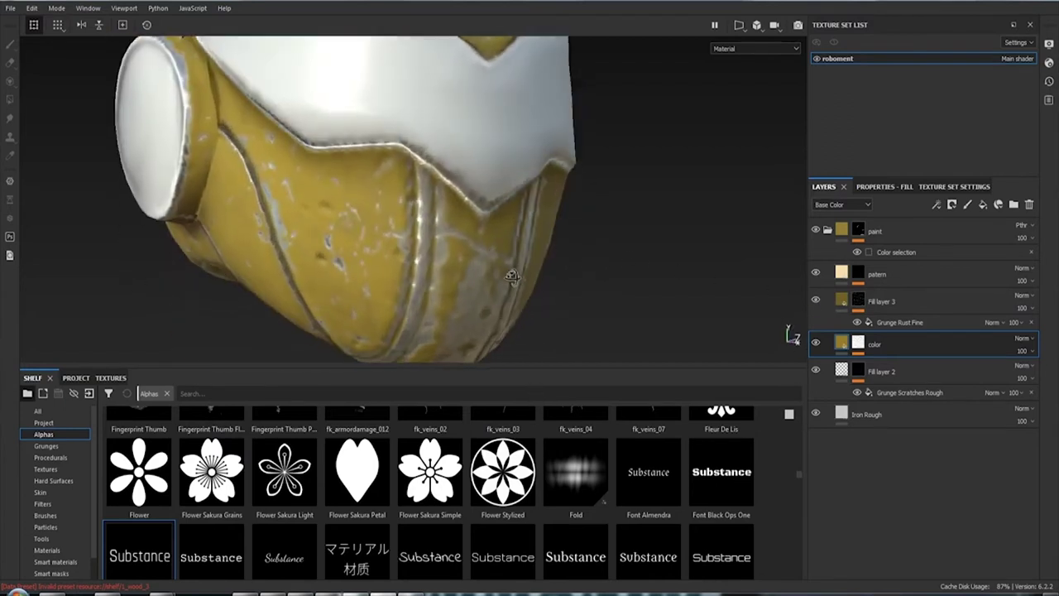
{"action": "left_click_drag", "start_coordinate": [511, 277], "coordinate": [529, 273], "text": "alt"}
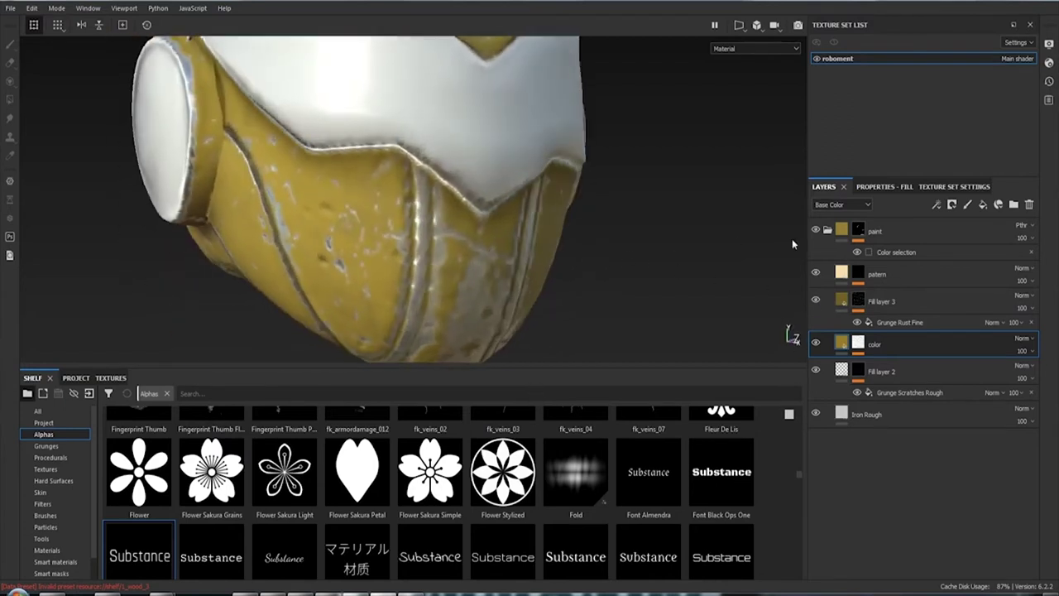
Compare Fill layer 3 on and off, select its mask, and clear the D14/88 stencil
{"action": "left_click", "coordinate": [816, 302]}
{"action": "mouse_move", "coordinate": [840, 301]}
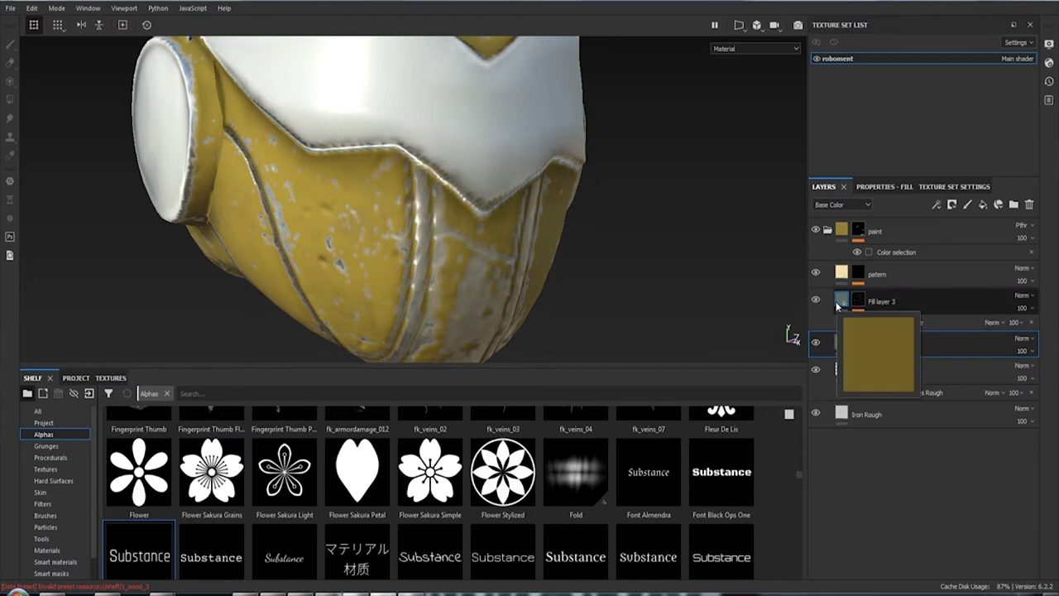
{"action": "left_click", "coordinate": [816, 302]}
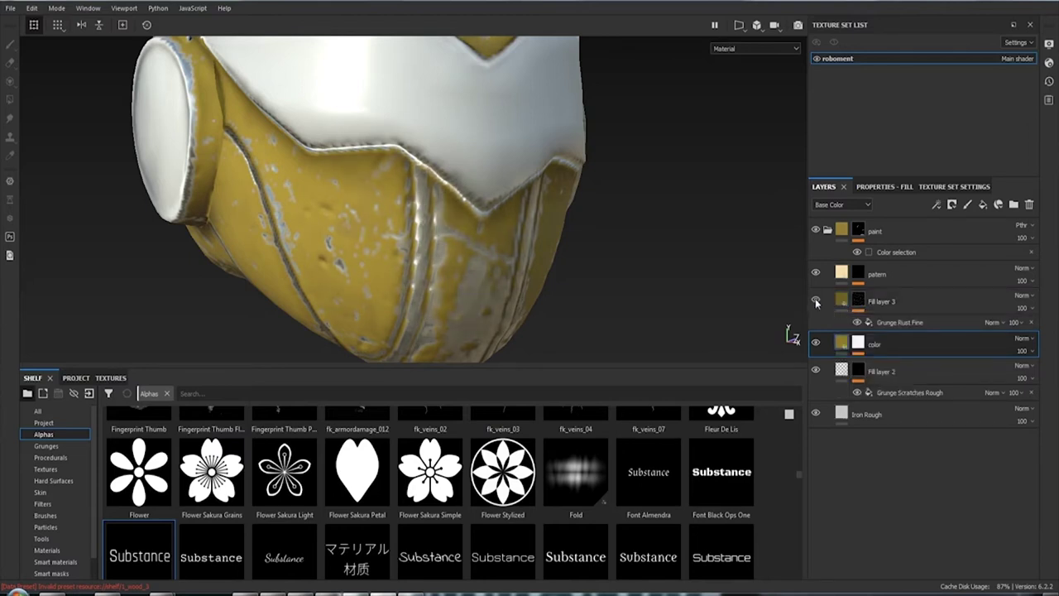
{"action": "mouse_move", "coordinate": [628, 265]}
{"action": "left_mouse_down", "text": "alt"}
{"action": "mouse_move", "coordinate": [690, 277]}
{"action": "mouse_move", "coordinate": [608, 220]}
{"action": "mouse_move", "coordinate": [643, 262]}
{"action": "mouse_move", "coordinate": [606, 268]}
{"action": "mouse_move", "coordinate": [716, 284]}
{"action": "mouse_move", "coordinate": [661, 264]}
{"action": "mouse_move", "coordinate": [652, 317]}
{"action": "mouse_move", "coordinate": [594, 318]}
{"action": "mouse_move", "coordinate": [621, 306]}
{"action": "mouse_move", "coordinate": [638, 204]}
{"action": "left_mouse_up", "text": "alt"}
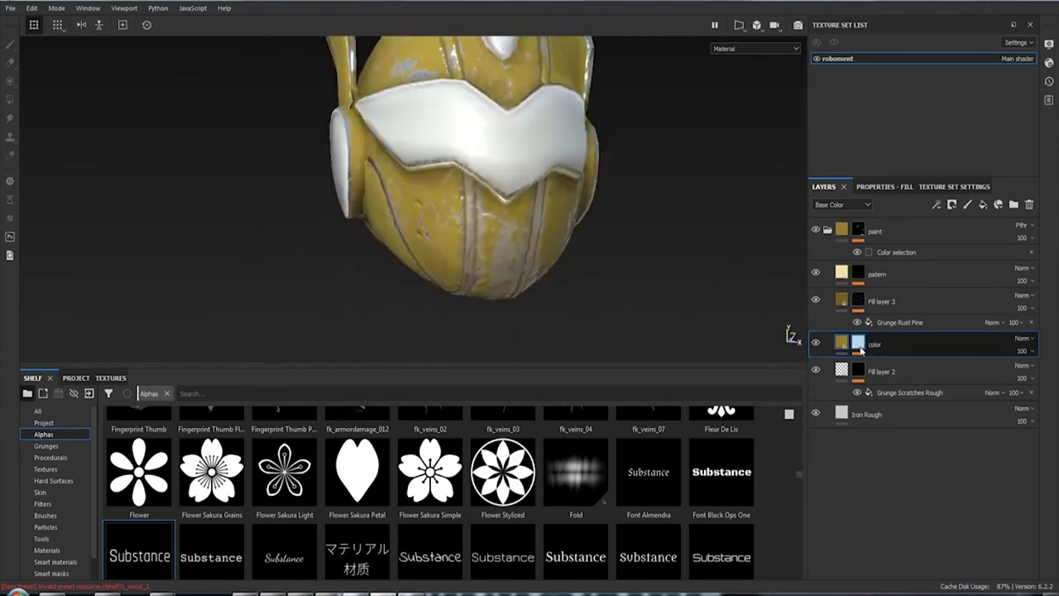
{"action": "left_click", "coordinate": [859, 304]}
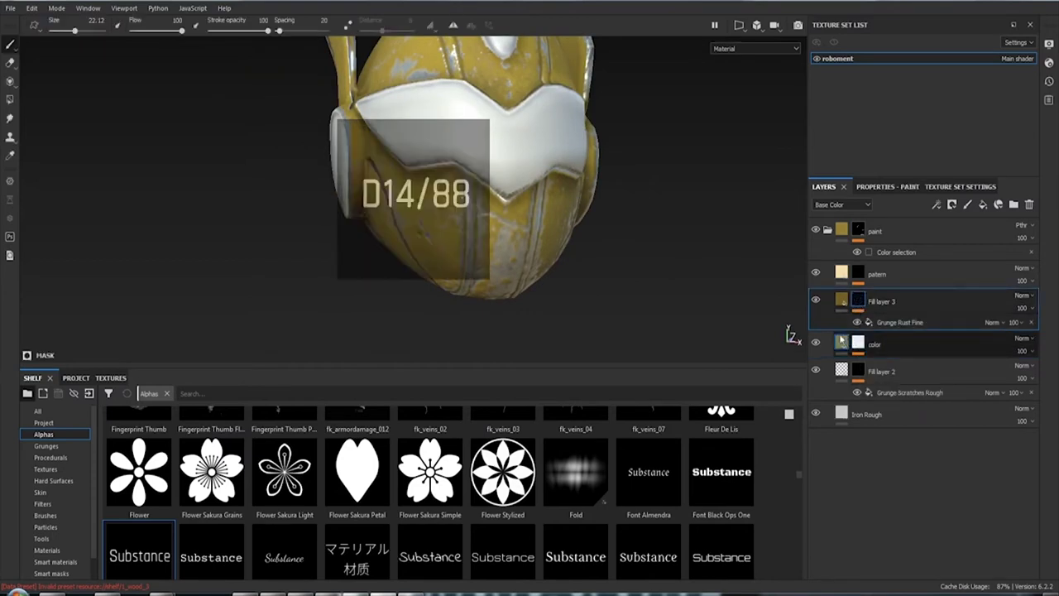
{"action": "left_click", "coordinate": [883, 322]}
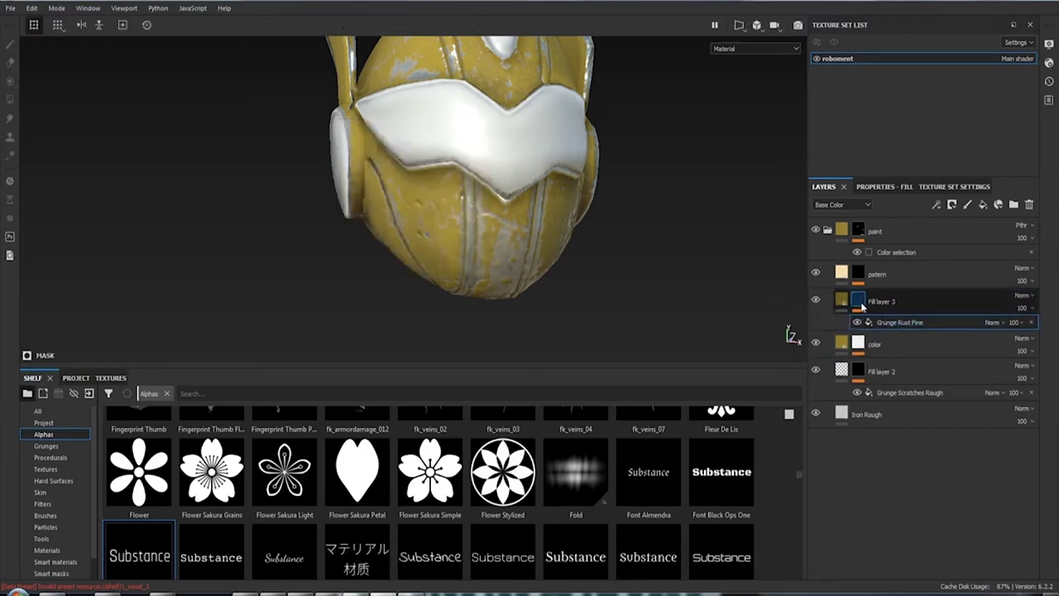
{"action": "left_click", "coordinate": [862, 307]}
{"action": "left_click", "coordinate": [881, 189]}
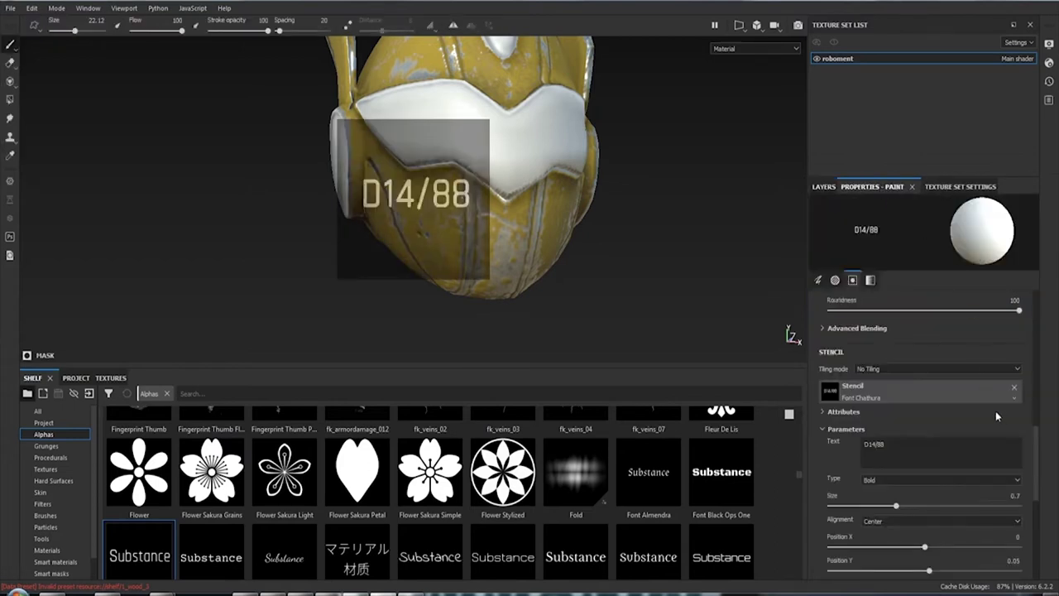
{"action": "left_click", "coordinate": [1014, 386]}
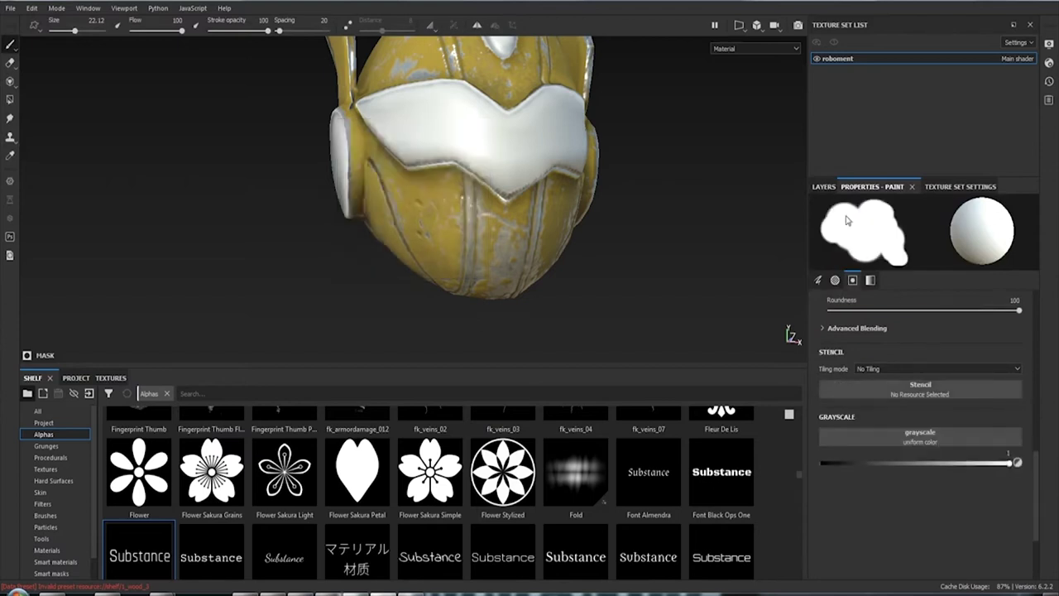
{"action": "left_click", "coordinate": [823, 186]}
{"action": "left_click", "coordinate": [893, 322]}
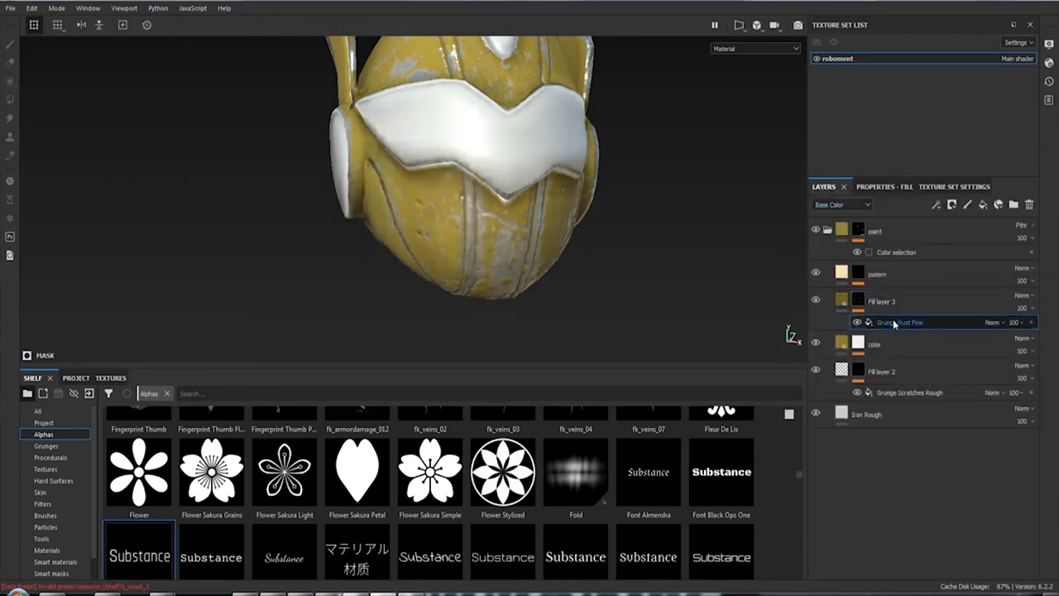
Add a paint effect above Grunge Rust Fine and brush two wear streaks
{"action": "right_click", "coordinate": [893, 322]}
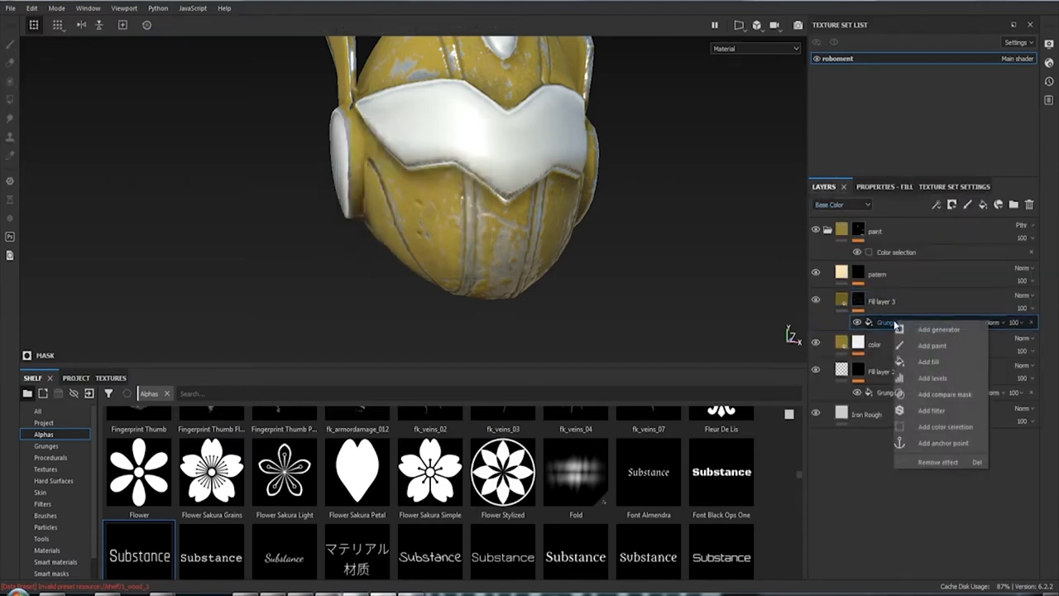
{"action": "left_click", "coordinate": [933, 345]}
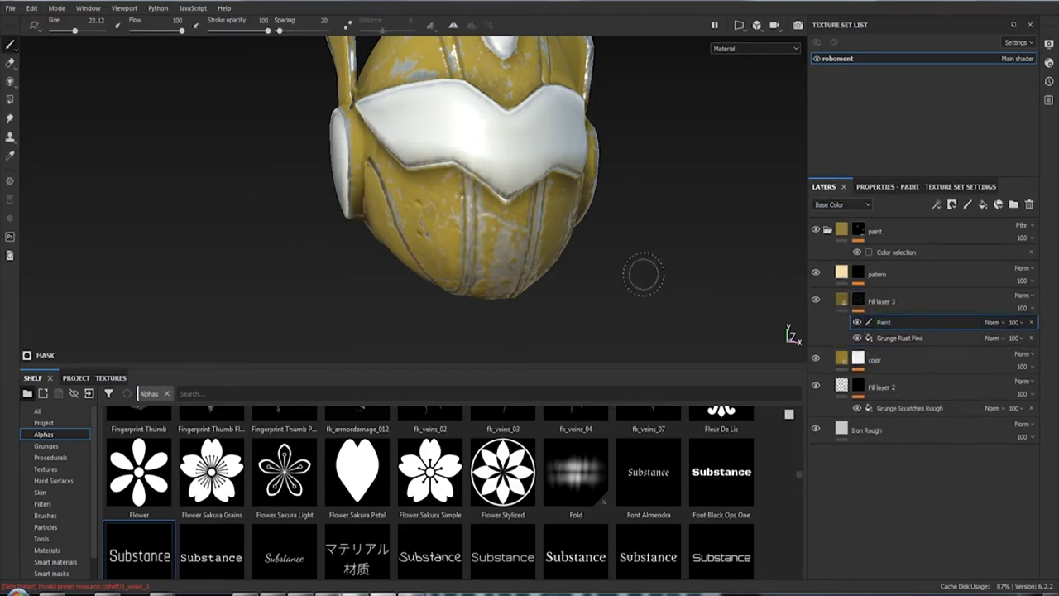
{"action": "left_click_drag", "start_coordinate": [497, 222], "coordinate": [548, 263]}
{"action": "left_click_drag", "start_coordinate": [498, 231], "coordinate": [495, 294]}
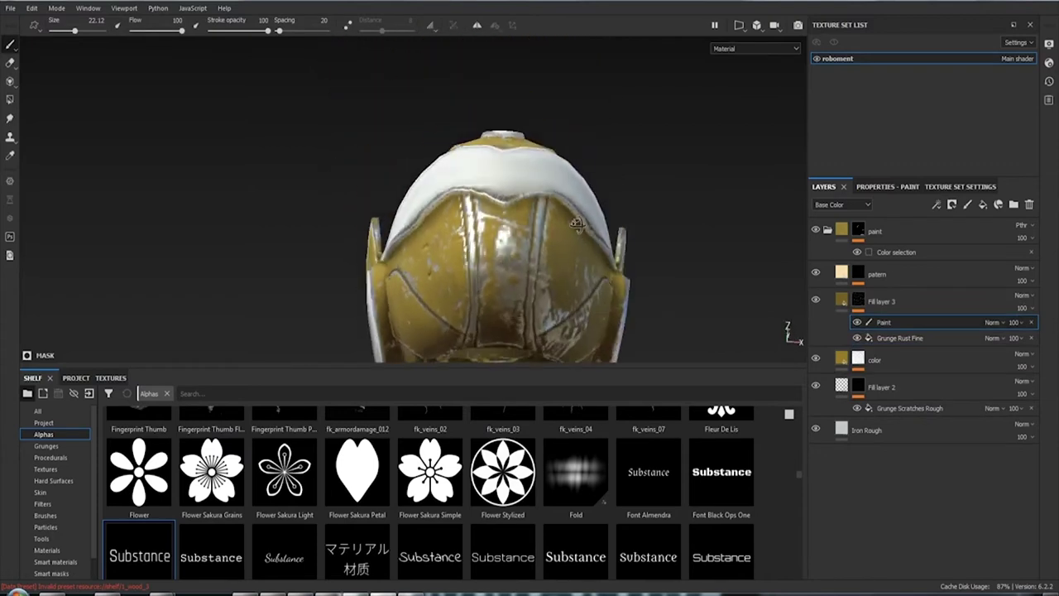
Check the mask view, paint one more small wear streak, then select Fill layer 3
{"action": "key", "text": "c"}
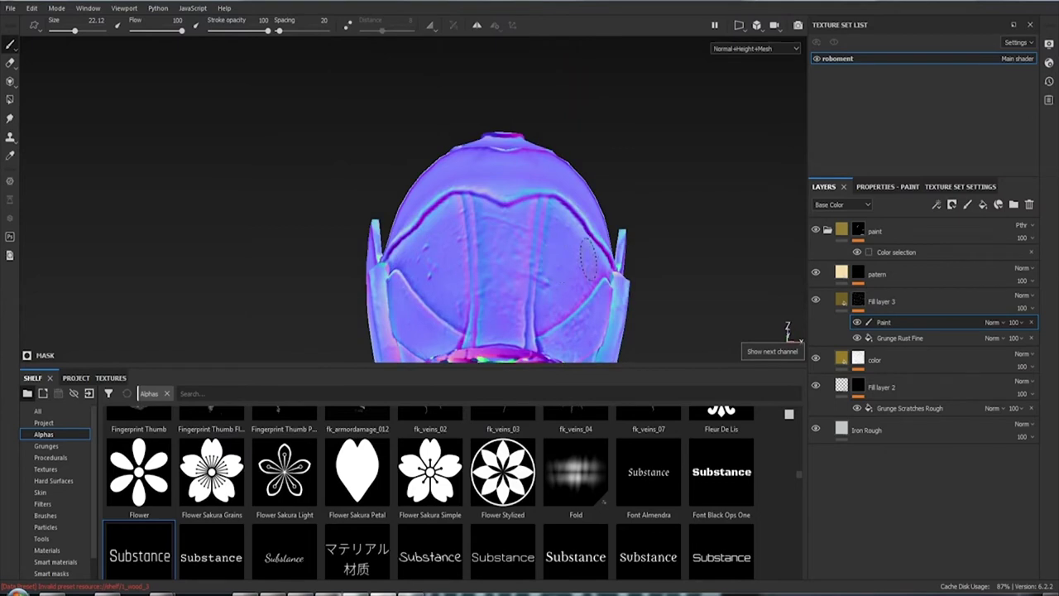
{"action": "key", "text": "c"}
{"action": "left_click_drag", "start_coordinate": [673, 190], "coordinate": [706, 260], "text": "alt"}
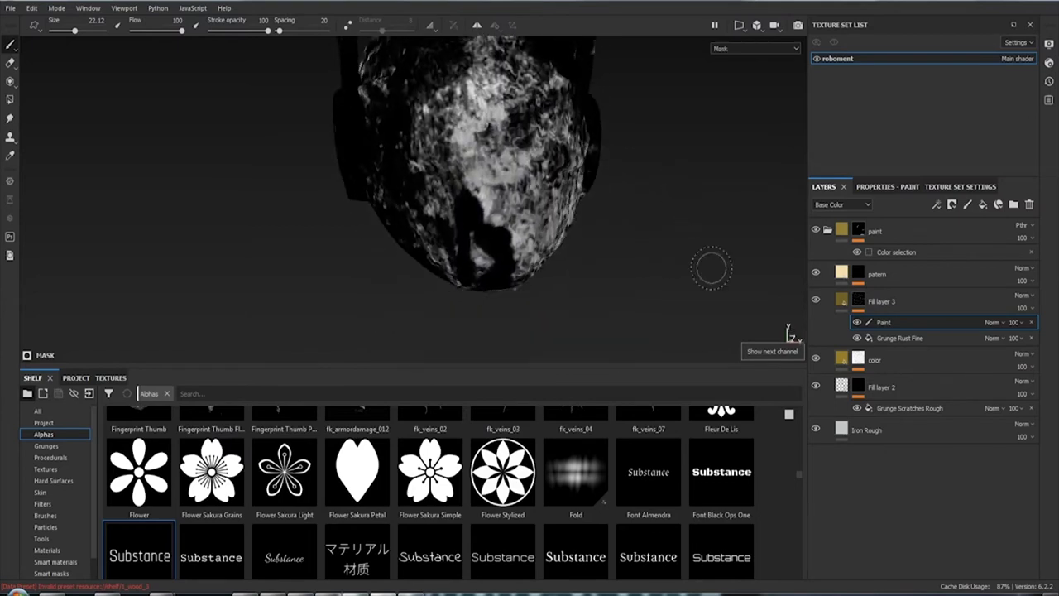
{"action": "mouse_move", "coordinate": [650, 225]}
{"action": "left_mouse_down", "text": "alt"}
{"action": "mouse_move", "coordinate": [629, 208]}
{"action": "mouse_move", "coordinate": [742, 184]}
{"action": "mouse_move", "coordinate": [631, 207]}
{"action": "mouse_move", "coordinate": [648, 195]}
{"action": "mouse_move", "coordinate": [603, 307]}
{"action": "mouse_move", "coordinate": [579, 259]}
{"action": "left_mouse_up", "text": "alt"}
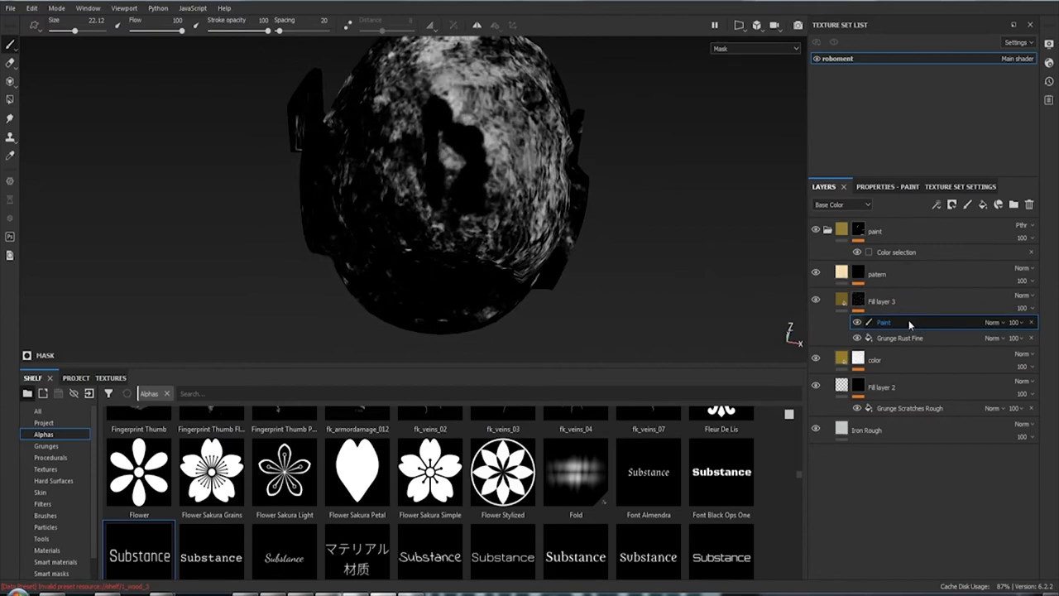
{"action": "key", "text": "m"}
{"action": "mouse_move", "coordinate": [643, 297]}
{"action": "left_mouse_down", "text": "alt"}
{"action": "mouse_move", "coordinate": [605, 239]}
{"action": "mouse_move", "coordinate": [608, 221]}
{"action": "mouse_move", "coordinate": [463, 172]}
{"action": "left_mouse_up", "text": "alt"}
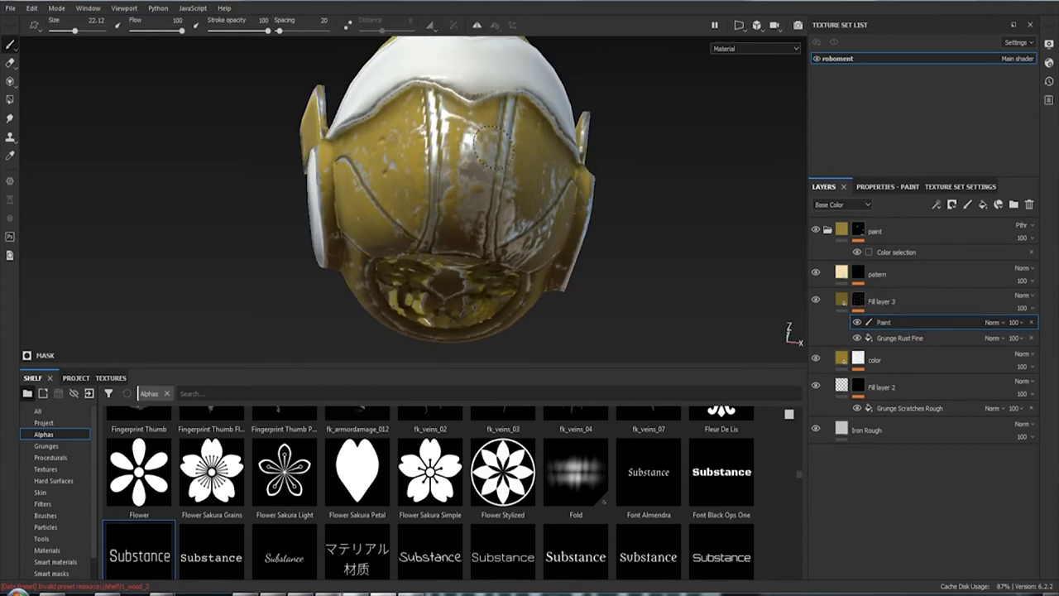
{"action": "left_click_drag", "start_coordinate": [500, 161], "coordinate": [504, 218]}
{"action": "mouse_move", "coordinate": [442, 228]}
{"action": "left_mouse_down", "text": "alt"}
{"action": "mouse_move", "coordinate": [482, 257]}
{"action": "mouse_move", "coordinate": [405, 224]}
{"action": "mouse_move", "coordinate": [596, 244]}
{"action": "mouse_move", "coordinate": [524, 241]}
{"action": "left_mouse_up", "text": "alt"}
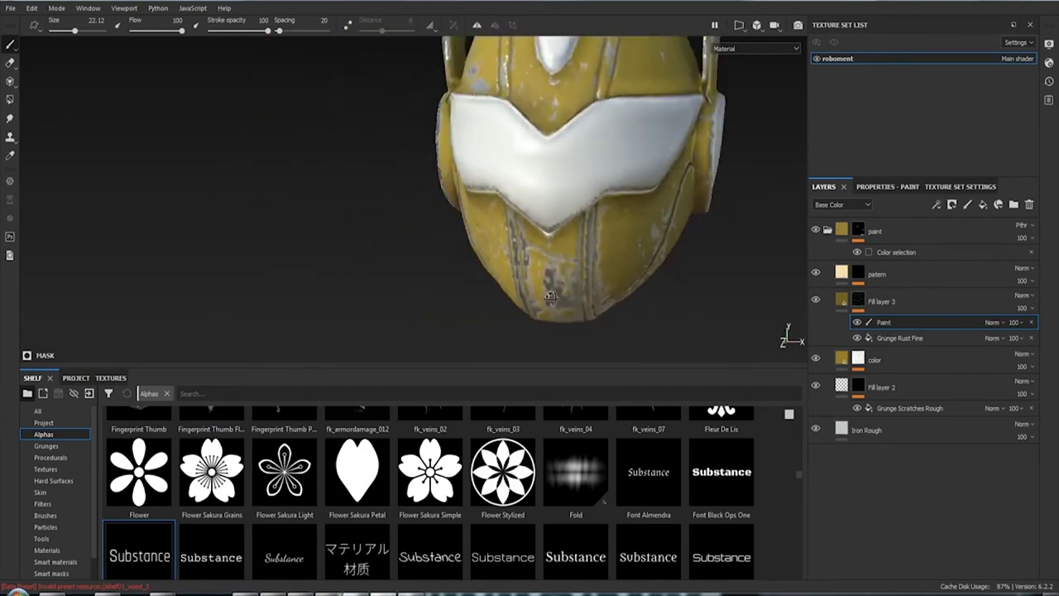
{"action": "left_click", "coordinate": [842, 303]}
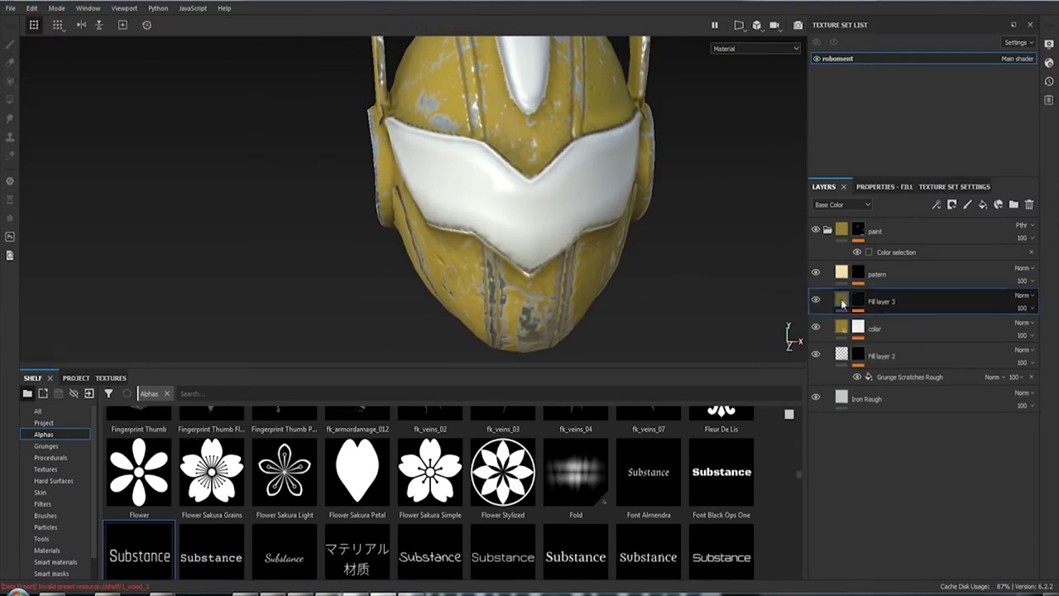
Add a filter to Fill layer 3 and set it to HSL
{"action": "right_click", "coordinate": [843, 304]}
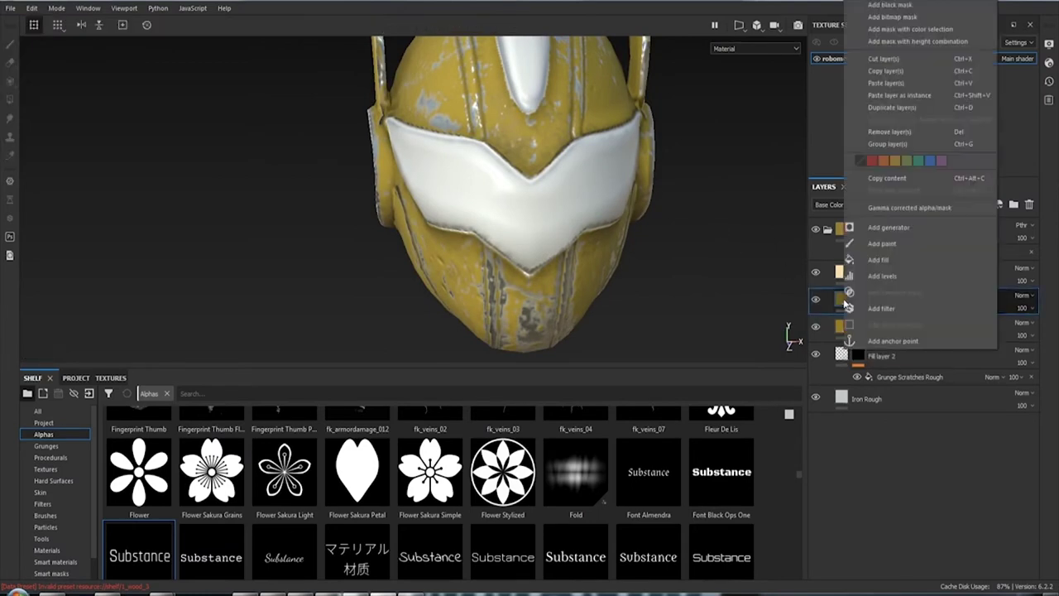
{"action": "left_click", "coordinate": [901, 307]}
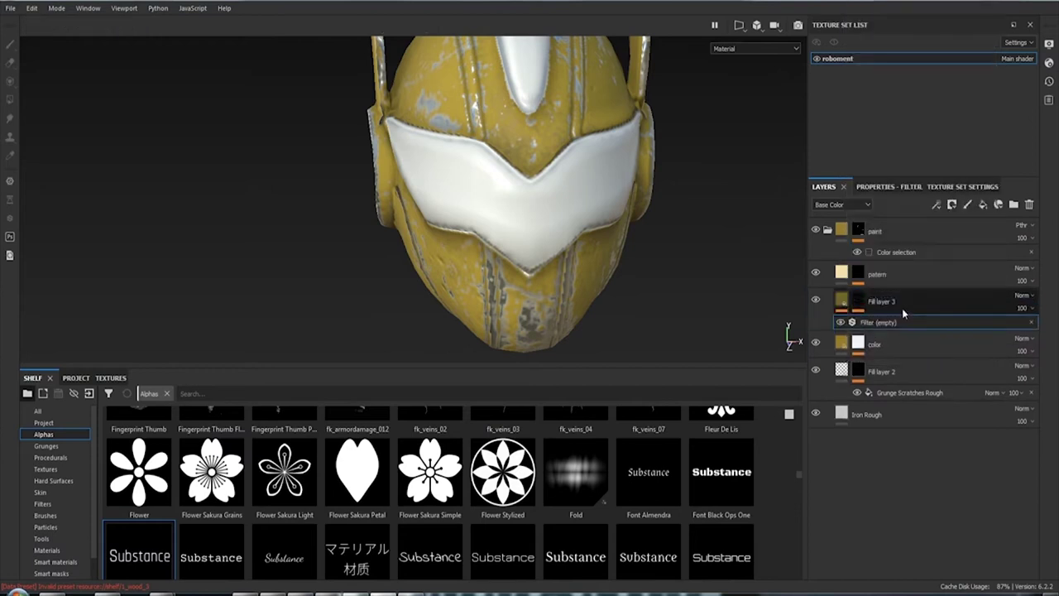
{"action": "left_click", "coordinate": [883, 187]}
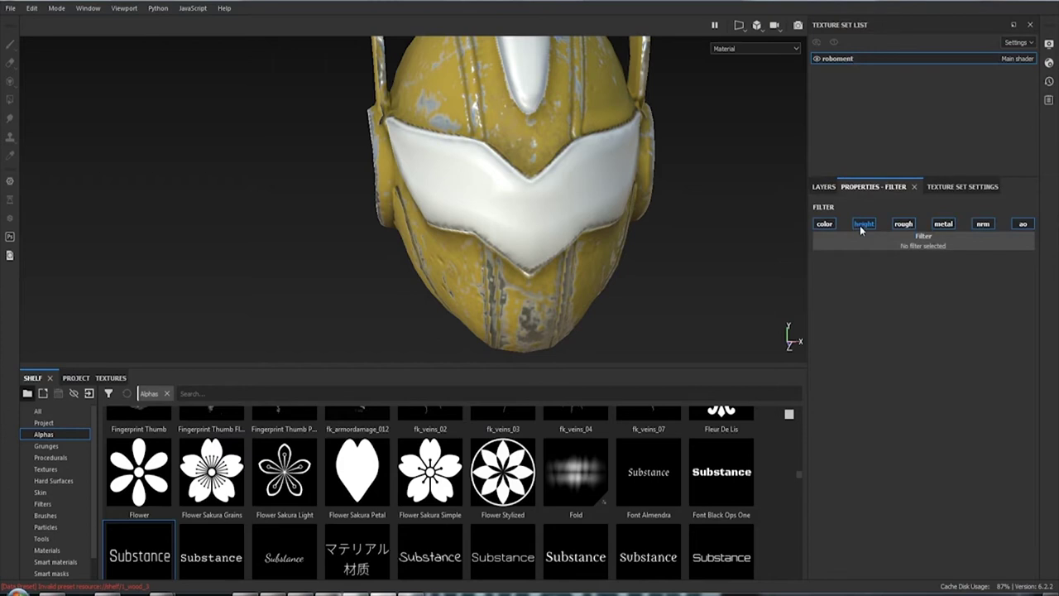
{"action": "left_click", "coordinate": [884, 187]}
{"action": "left_click", "coordinate": [899, 241]}
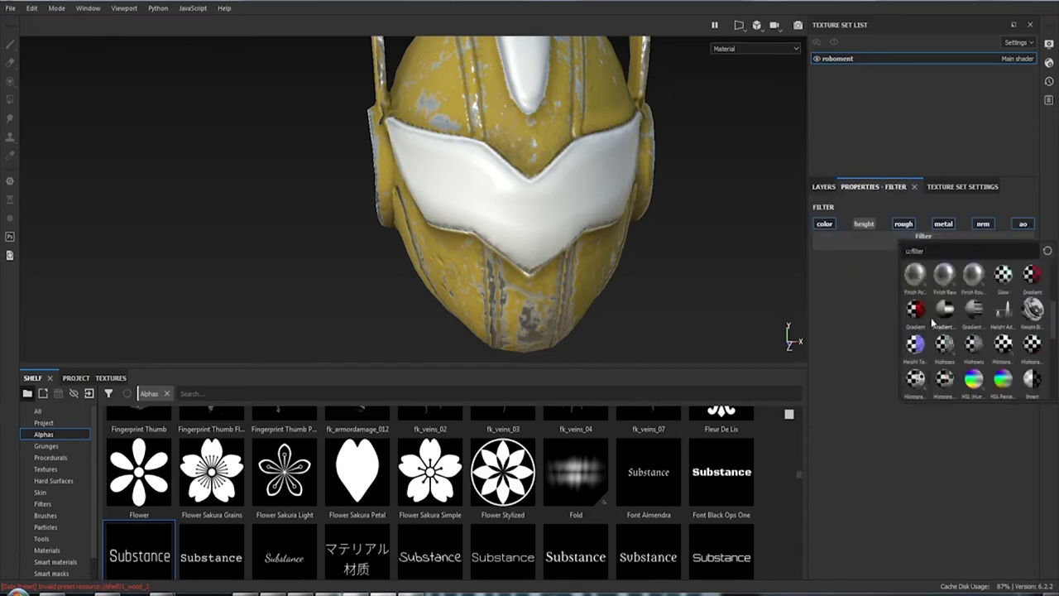
{"action": "left_click", "coordinate": [977, 382]}
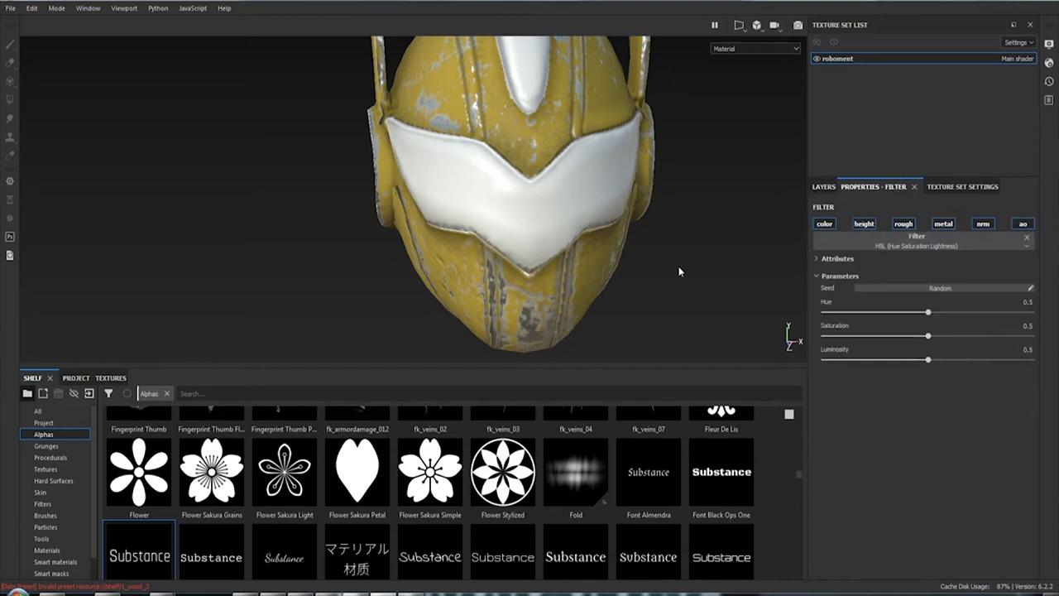
{"action": "left_click_drag", "start_coordinate": [681, 273], "coordinate": [683, 298], "text": "alt"}
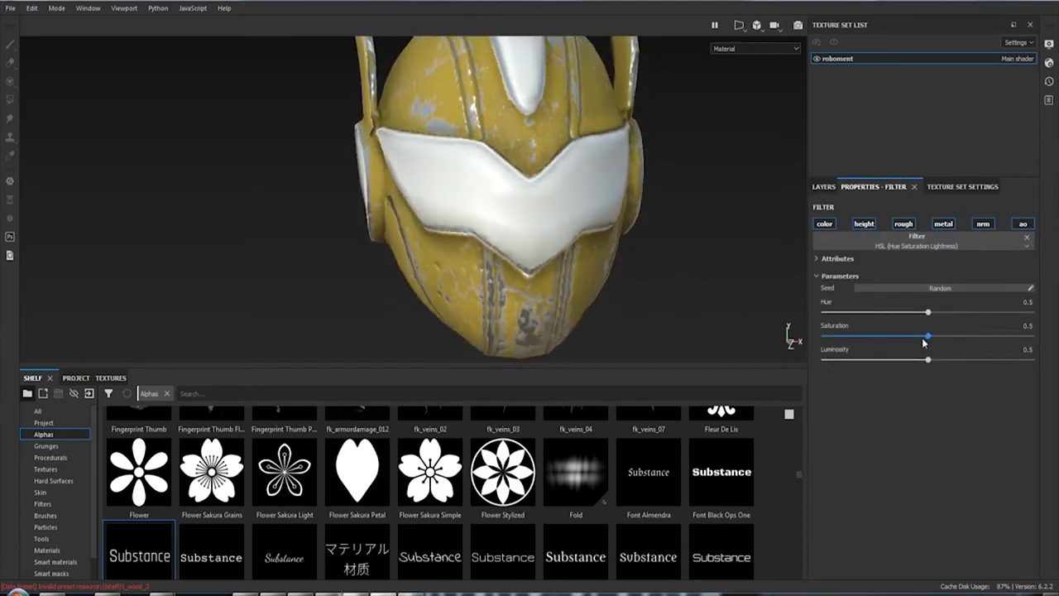
Lower HSL Saturation to 0.24 and Luminosity to 0.42, then cycle through viewport channels
{"action": "left_click_drag", "start_coordinate": [928, 338], "coordinate": [875, 338]}
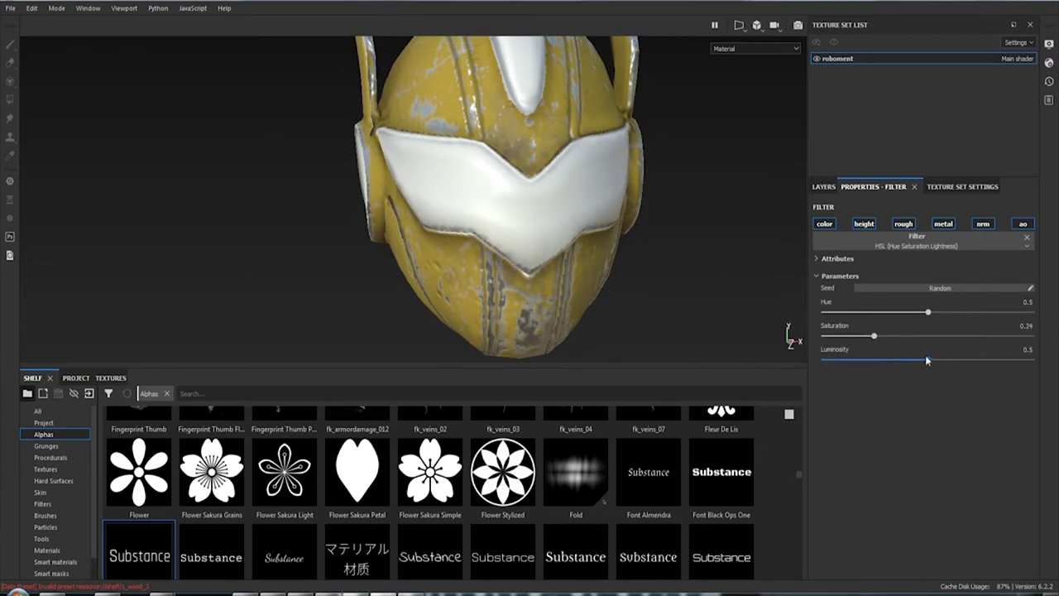
{"action": "mouse_move", "coordinate": [937, 362]}
{"action": "left_mouse_down"}
{"action": "mouse_move", "coordinate": [953, 361]}
{"action": "mouse_move", "coordinate": [907, 361]}
{"action": "left_mouse_up"}
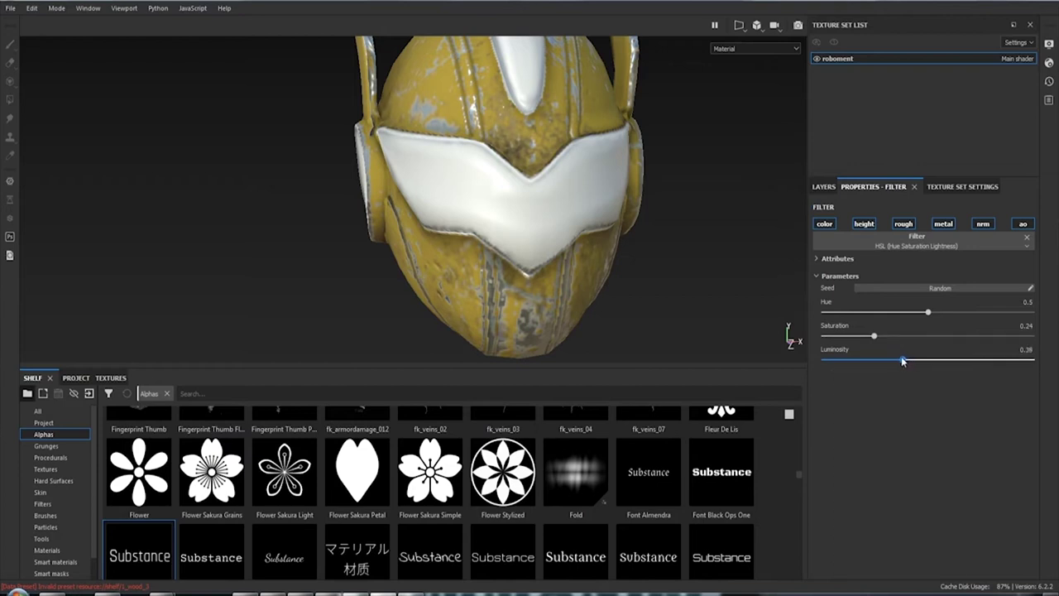
{"action": "left_click_drag", "start_coordinate": [908, 361], "coordinate": [911, 360]}
{"action": "mouse_move", "coordinate": [641, 214]}
{"action": "left_mouse_down", "text": "alt"}
{"action": "mouse_move", "coordinate": [713, 173]}
{"action": "mouse_move", "coordinate": [657, 130]}
{"action": "mouse_move", "coordinate": [628, 244]}
{"action": "mouse_move", "coordinate": [579, 224]}
{"action": "left_mouse_up", "text": "alt"}
{"action": "mouse_move", "coordinate": [579, 224]}
{"action": "right_mouse_down", "text": "alt"}
{"action": "mouse_move", "coordinate": [610, 237]}
{"action": "mouse_move", "coordinate": [574, 232]}
{"action": "mouse_move", "coordinate": [711, 259]}
{"action": "right_mouse_up", "text": "alt"}
{"action": "mouse_move", "coordinate": [711, 260]}
{"action": "left_mouse_down", "text": "alt"}
{"action": "mouse_move", "coordinate": [464, 179]}
{"action": "mouse_move", "coordinate": [507, 186]}
{"action": "mouse_move", "coordinate": [612, 289]}
{"action": "mouse_move", "coordinate": [505, 186]}
{"action": "mouse_move", "coordinate": [618, 231]}
{"action": "mouse_move", "coordinate": [756, 243]}
{"action": "mouse_move", "coordinate": [506, 163]}
{"action": "mouse_move", "coordinate": [610, 236]}
{"action": "mouse_move", "coordinate": [558, 199]}
{"action": "mouse_move", "coordinate": [579, 201]}
{"action": "mouse_move", "coordinate": [591, 208]}
{"action": "mouse_move", "coordinate": [289, 166]}
{"action": "mouse_move", "coordinate": [473, 184]}
{"action": "mouse_move", "coordinate": [610, 241]}
{"action": "mouse_move", "coordinate": [481, 213]}
{"action": "mouse_move", "coordinate": [551, 223]}
{"action": "mouse_move", "coordinate": [407, 180]}
{"action": "mouse_move", "coordinate": [422, 202]}
{"action": "mouse_move", "coordinate": [609, 229]}
{"action": "mouse_move", "coordinate": [615, 239]}
{"action": "left_mouse_up", "text": "alt"}
{"action": "scroll", "coordinate": [551, 223], "scroll_direction": "up", "scroll_amount": 5}
{"action": "key", "text": "c"}
{"action": "key", "text": "c"}
{"action": "key", "text": "c"}
{"action": "key", "text": "c"}
{"action": "key", "text": "c"}
{"action": "key", "text": "c"}
{"action": "key", "text": "c"}
{"action": "key", "text": "c"}
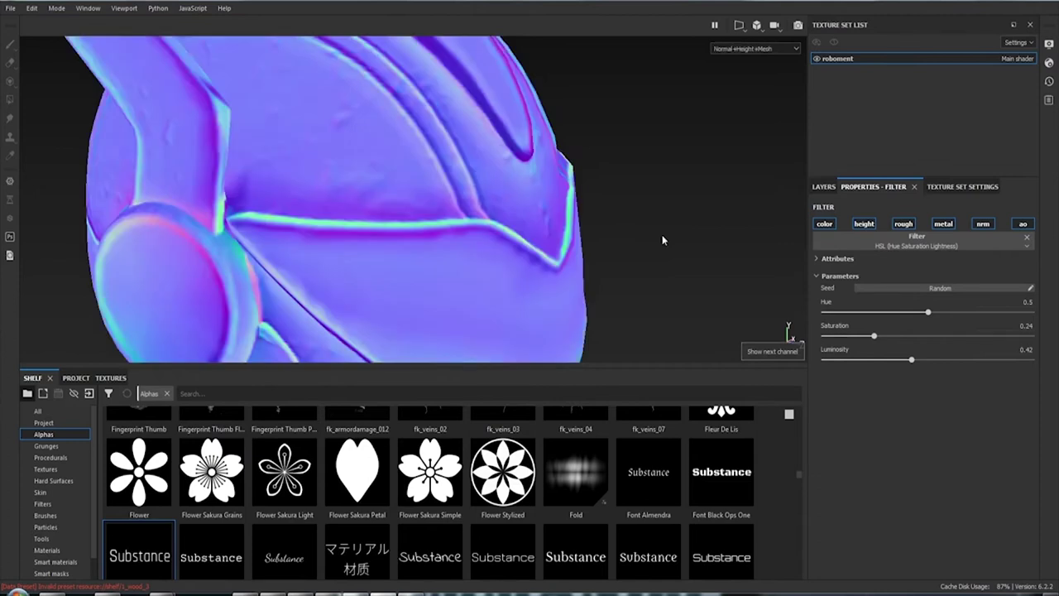
{"action": "key", "text": "c"}
{"action": "key", "text": "c"}
{"action": "key", "text": "c"}
{"action": "key", "text": "c"}
{"action": "key", "text": "c"}
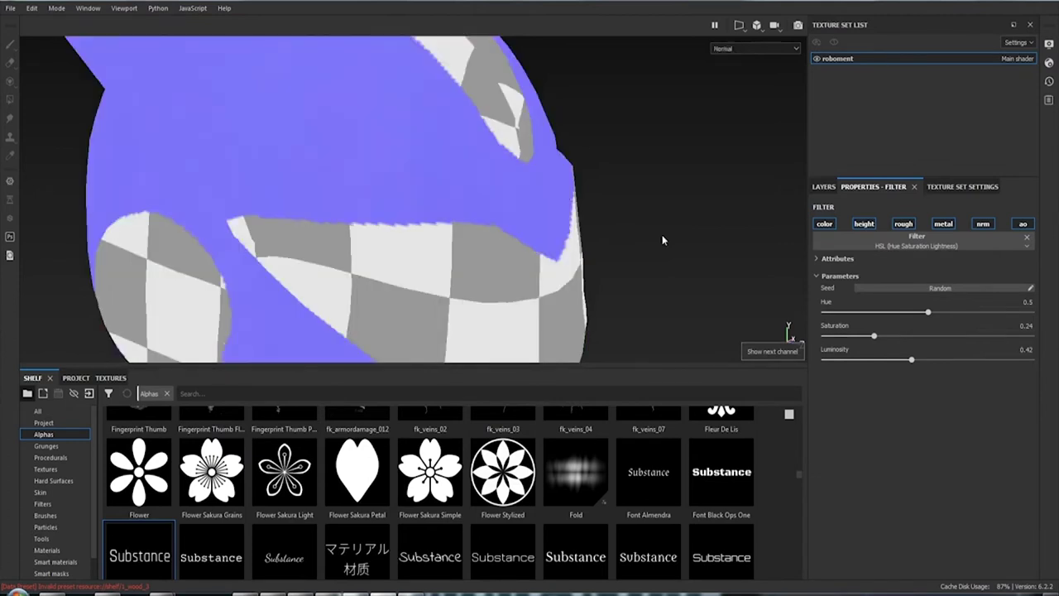
{"action": "key", "text": "c"}
{"action": "key", "text": "c"}
{"action": "key", "text": "c"}
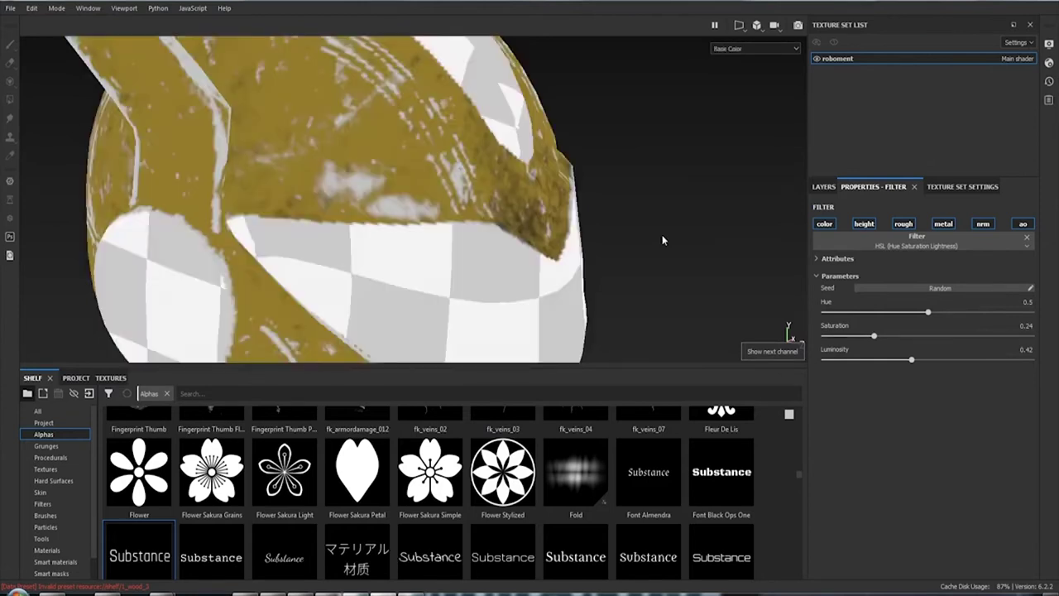
Hide Fill layers 2 and 3 and toggle the color layer to compare their contributions
{"action": "key", "text": "m"}
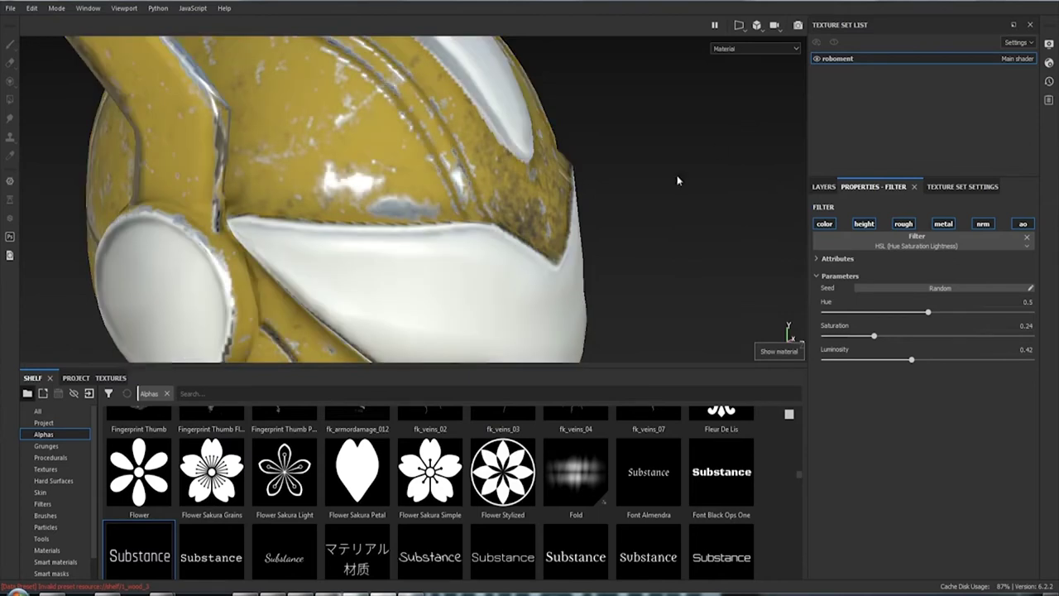
{"action": "right_click_drag", "start_coordinate": [673, 193], "coordinate": [702, 189], "text": "shift"}
{"action": "left_click", "coordinate": [823, 186]}
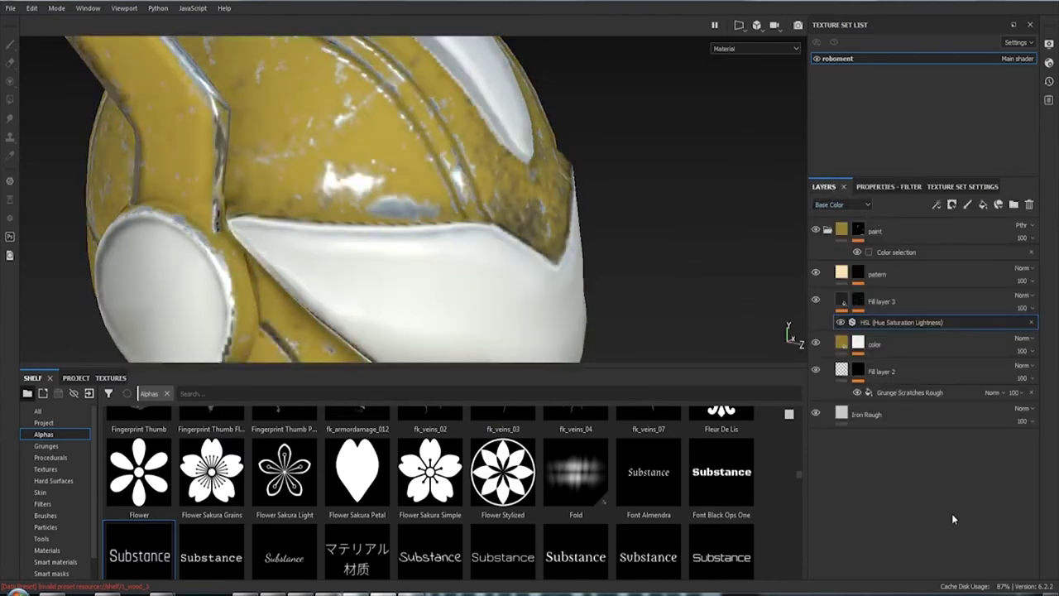
{"action": "left_click", "coordinate": [818, 375]}
{"action": "left_click", "coordinate": [815, 302]}
{"action": "left_click", "coordinate": [816, 344]}
{"action": "left_click", "coordinate": [816, 344]}
{"action": "left_click", "coordinate": [816, 344]}
{"action": "left_click", "coordinate": [816, 343]}
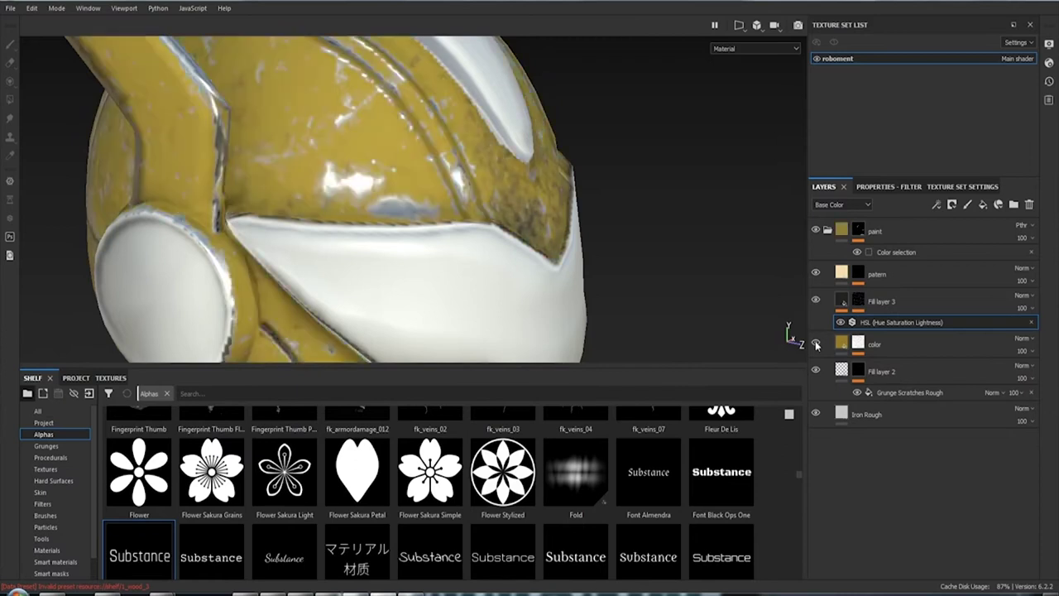
Raise the color fill layer's Height to 0.0202 and return to the layer stack
{"action": "left_click", "coordinate": [860, 345]}
{"action": "left_click", "coordinate": [883, 186]}
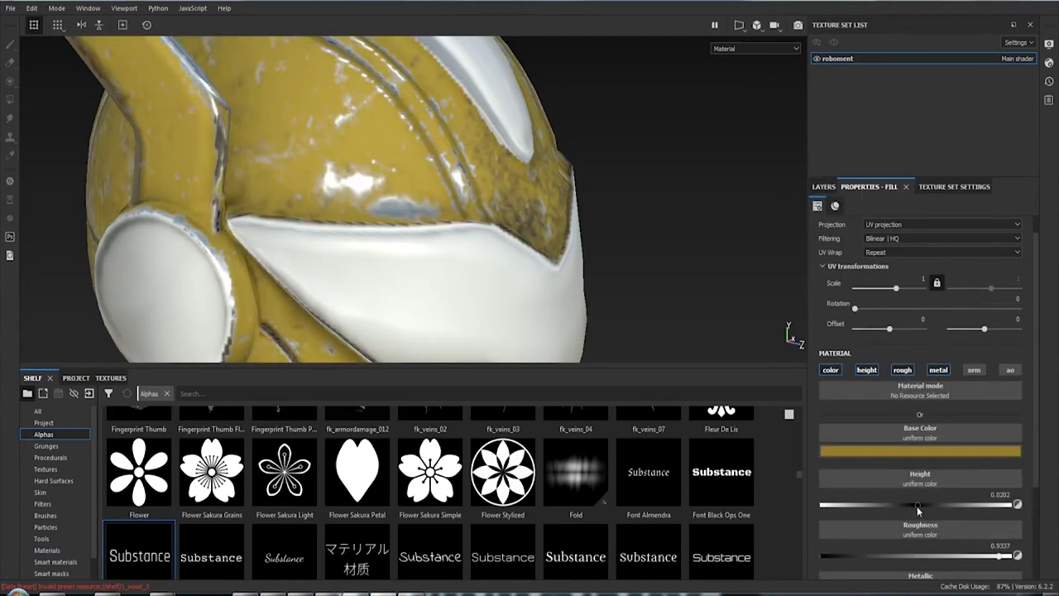
{"action": "left_click_drag", "start_coordinate": [917, 505], "coordinate": [920, 512]}
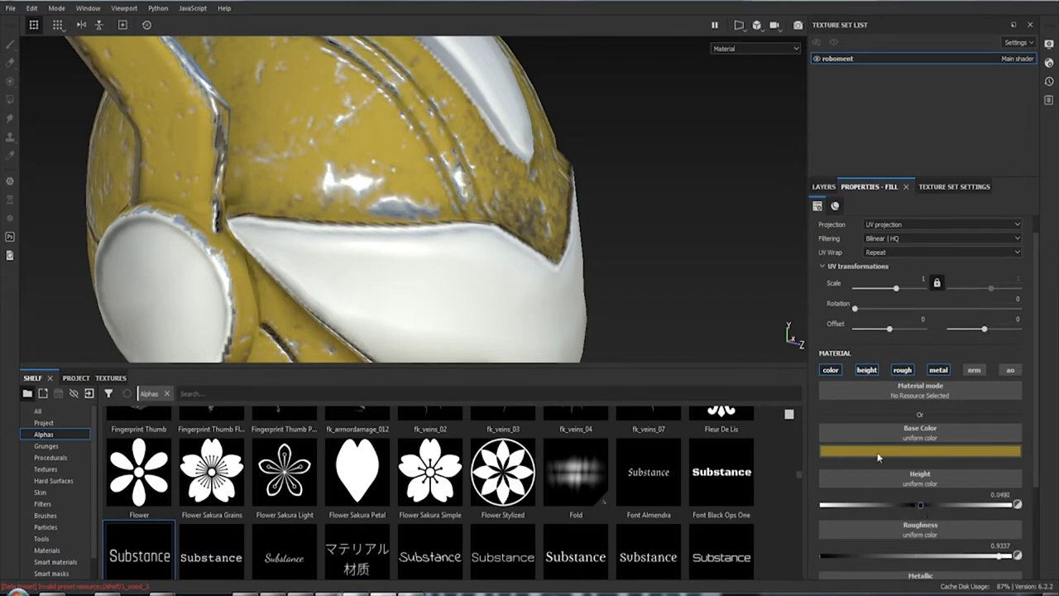
{"action": "mouse_move", "coordinate": [713, 352]}
{"action": "left_mouse_down", "text": "alt"}
{"action": "mouse_move", "coordinate": [621, 290]}
{"action": "mouse_move", "coordinate": [674, 284]}
{"action": "mouse_move", "coordinate": [621, 158]}
{"action": "left_mouse_up", "text": "alt"}
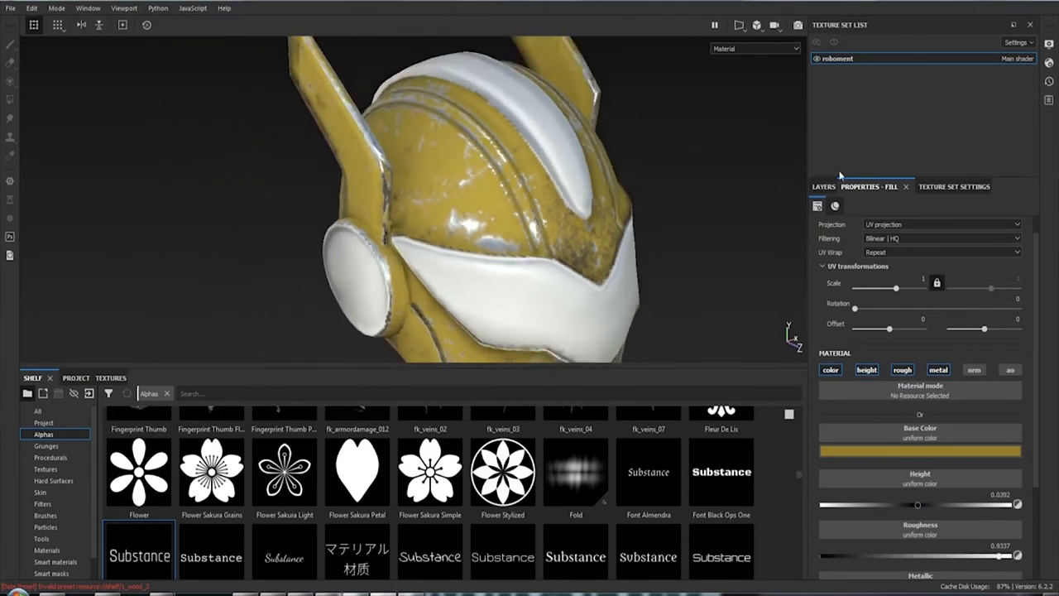
{"action": "left_click", "coordinate": [826, 187]}
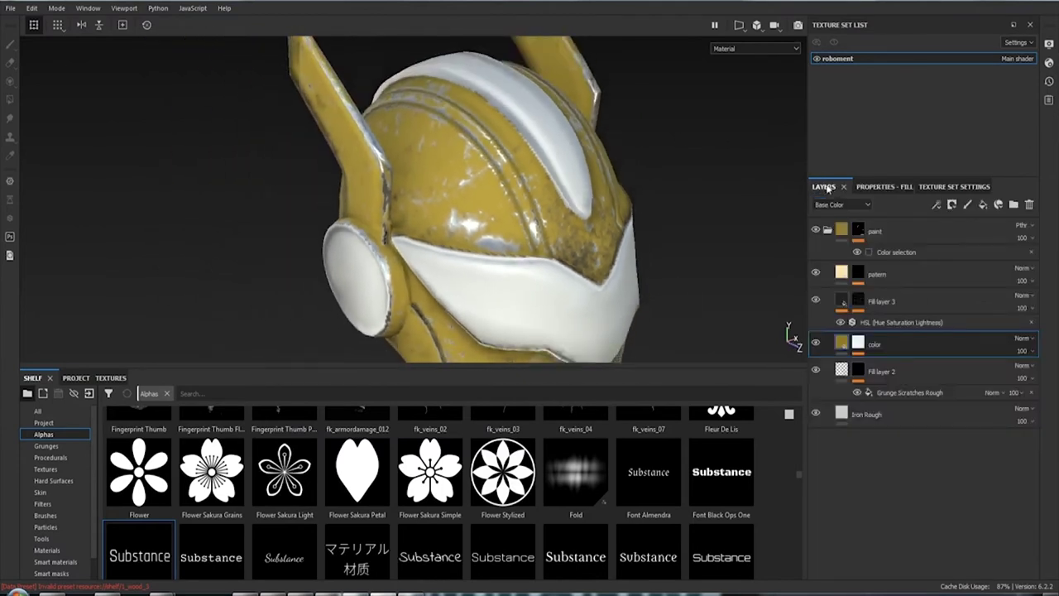
Change the roboment texture set's size from 2048 to 4096, then review the helmet
{"action": "left_click_drag", "start_coordinate": [652, 291], "coordinate": [704, 252], "text": "alt"}
{"action": "scroll", "coordinate": [712, 242], "scroll_direction": "down", "scroll_amount": 3}
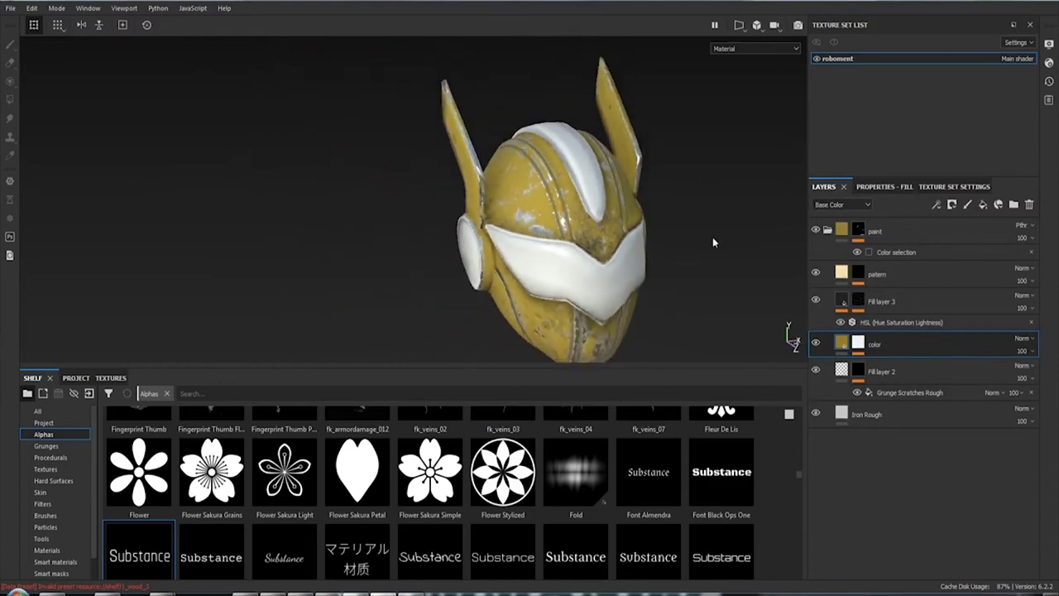
{"action": "left_click", "coordinate": [930, 187]}
{"action": "left_click", "coordinate": [927, 301]}
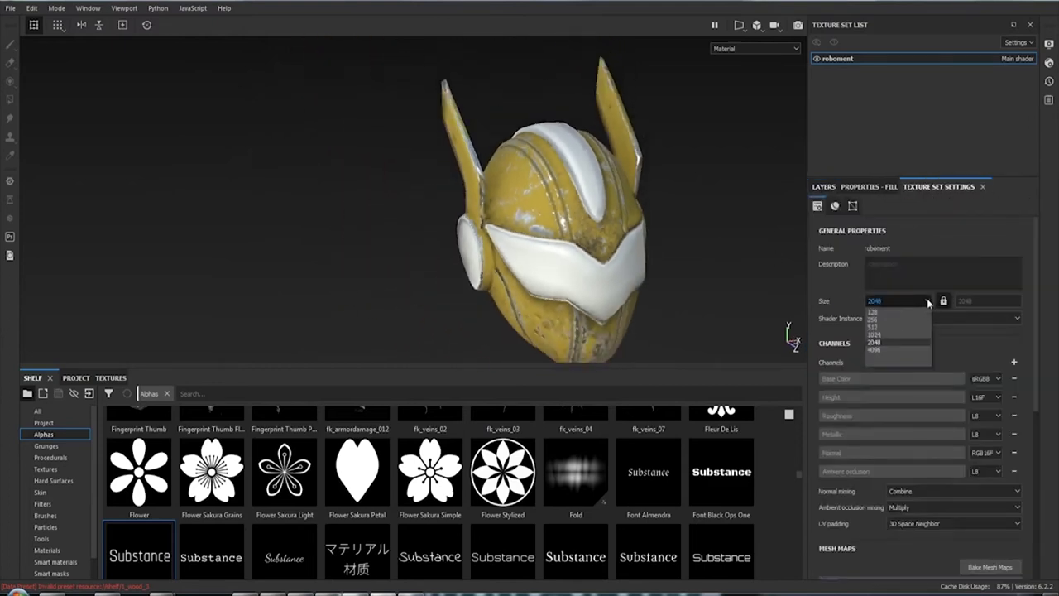
{"action": "left_click", "coordinate": [896, 349]}
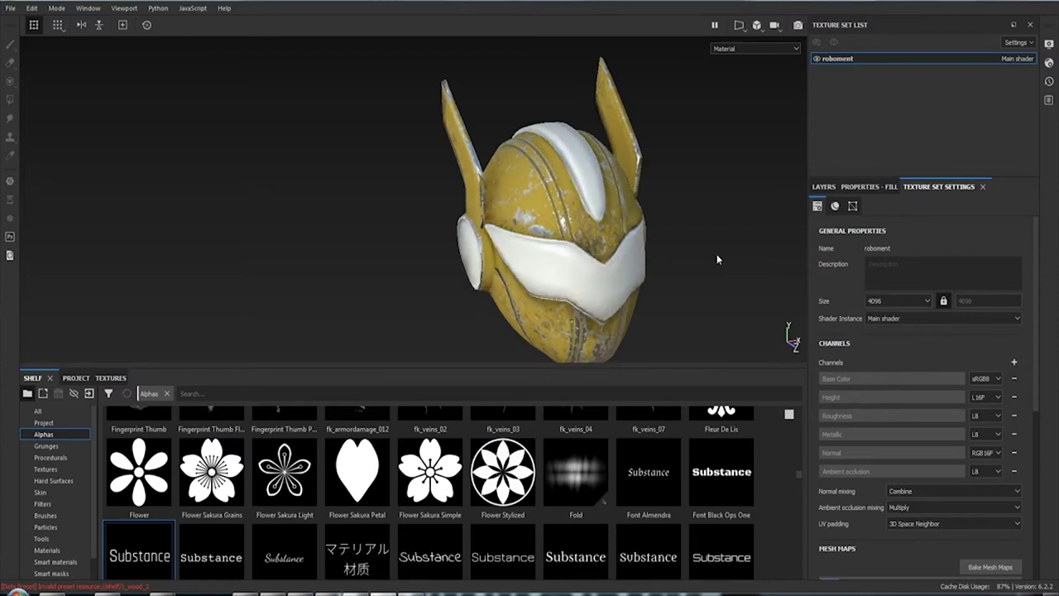
{"action": "left_click_drag", "start_coordinate": [573, 222], "coordinate": [521, 190], "text": "alt"}
{"action": "mouse_move", "coordinate": [521, 191]}
{"action": "right_mouse_down", "text": "alt"}
{"action": "mouse_move", "coordinate": [620, 433]}
{"action": "mouse_move", "coordinate": [590, 385]}
{"action": "right_mouse_up", "text": "alt"}
{"action": "mouse_move", "coordinate": [535, 213]}
{"action": "left_mouse_down", "text": "alt"}
{"action": "mouse_move", "coordinate": [491, 131]}
{"action": "mouse_move", "coordinate": [408, 165]}
{"action": "left_mouse_up", "text": "alt"}
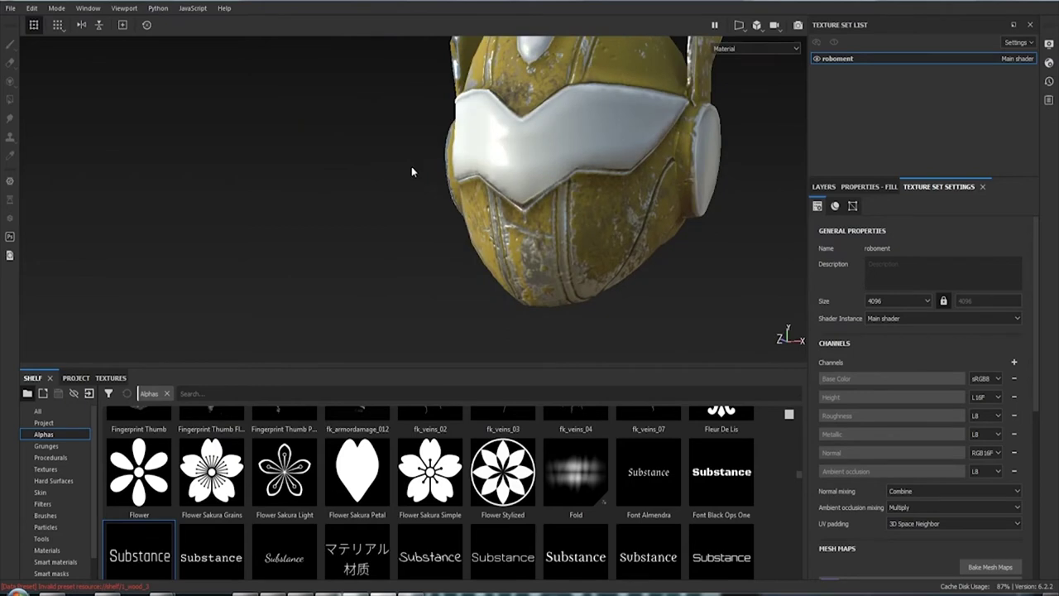
{"action": "mouse_move", "coordinate": [524, 224]}
{"action": "left_mouse_down", "text": "alt"}
{"action": "mouse_move", "coordinate": [523, 260]}
{"action": "mouse_move", "coordinate": [529, 248]}
{"action": "left_mouse_up", "text": "alt"}
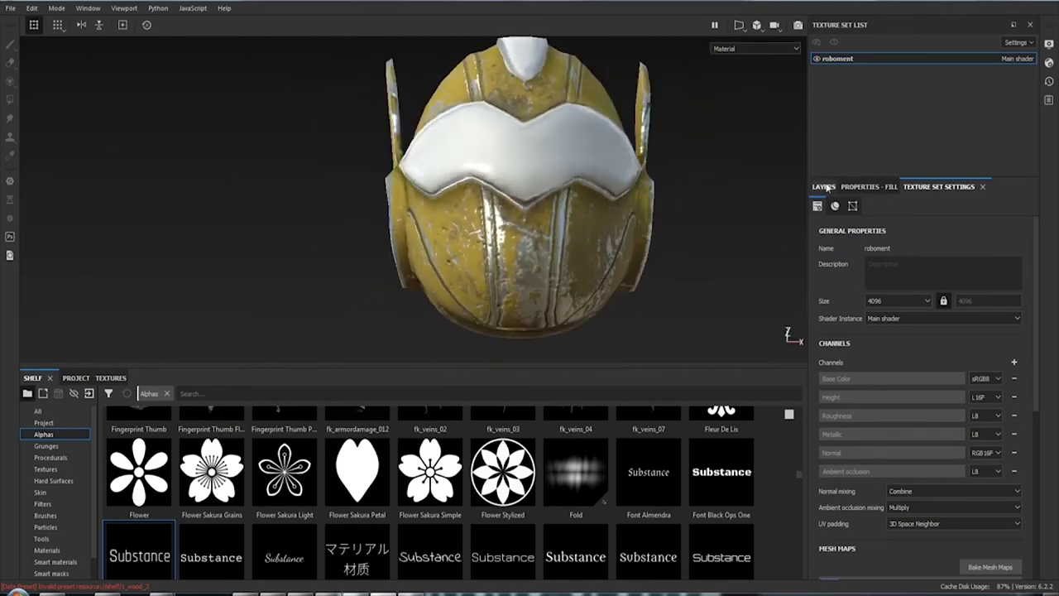
Select the Iron Rough base layer, inspect its fill properties, then return to the layer stack
{"action": "left_click", "coordinate": [826, 187]}
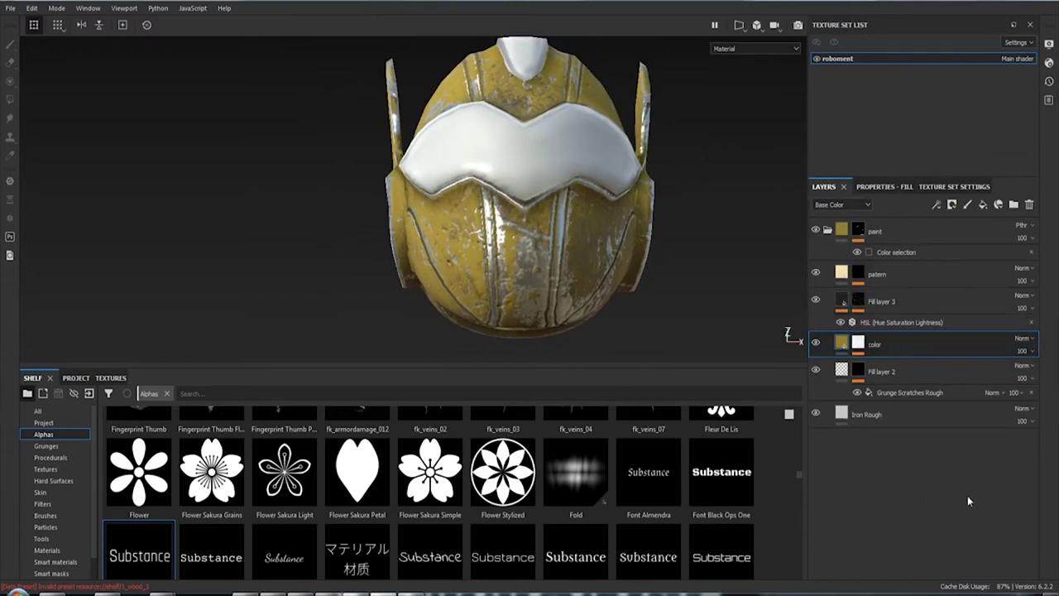
{"action": "left_click", "coordinate": [869, 414]}
{"action": "left_click_drag", "start_coordinate": [612, 231], "coordinate": [615, 267], "text": "alt"}
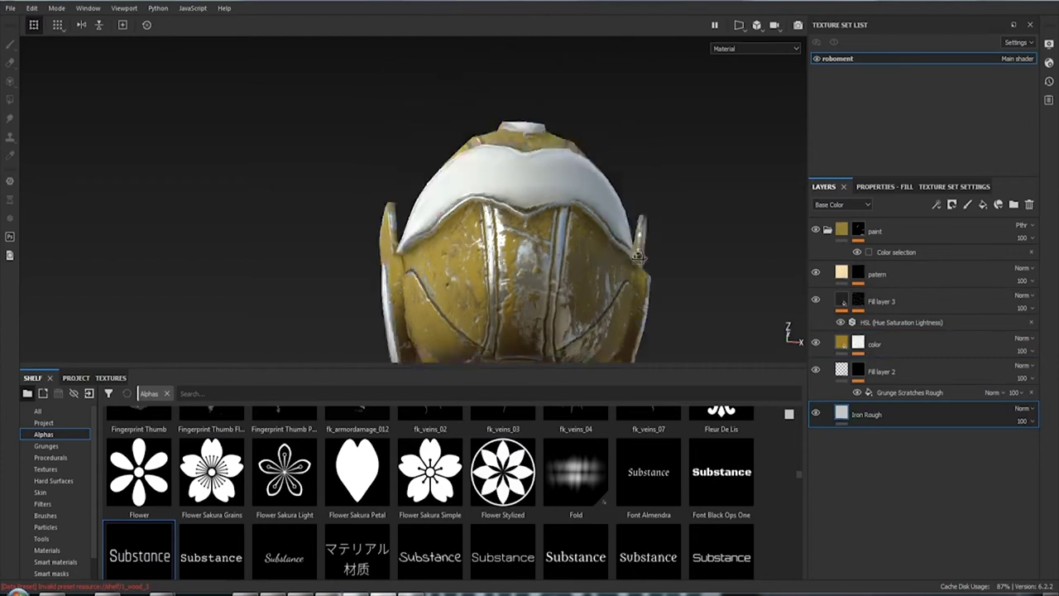
{"action": "left_click", "coordinate": [870, 186]}
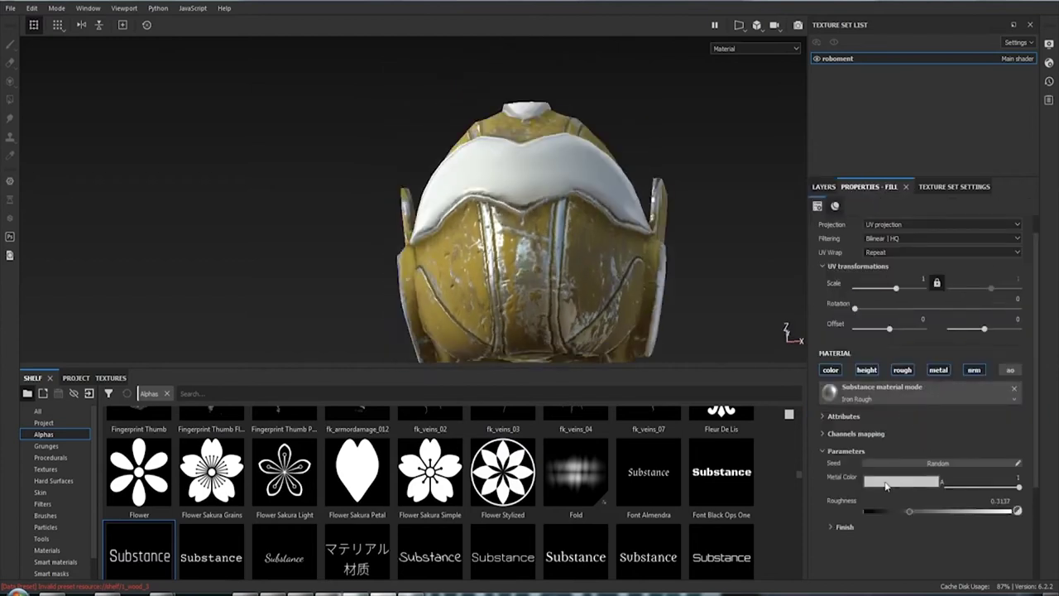
{"action": "left_click", "coordinate": [822, 189]}
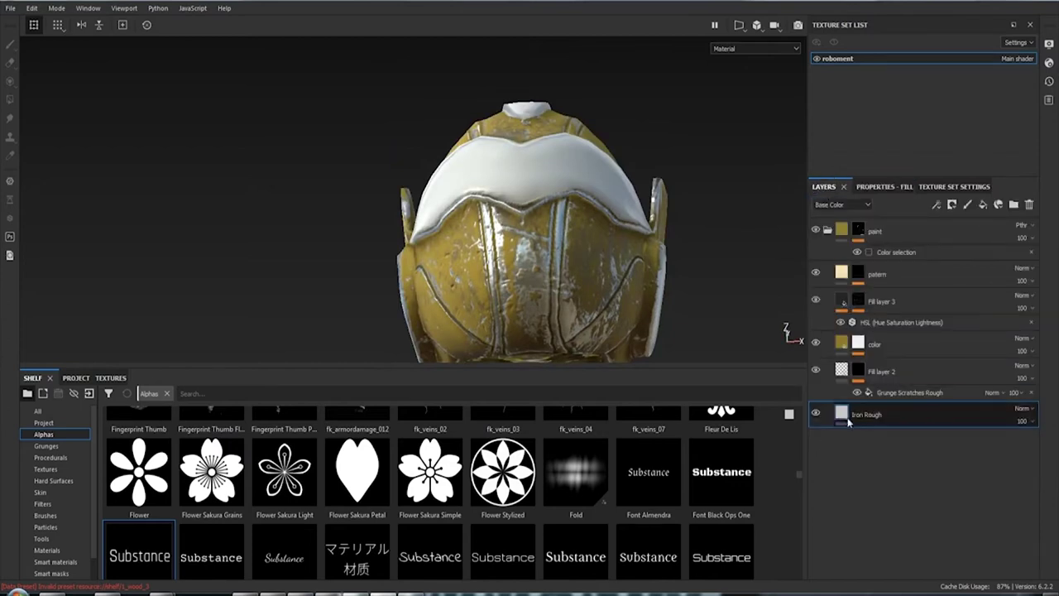
{"action": "left_click_drag", "start_coordinate": [719, 308], "coordinate": [507, 260], "text": "alt"}
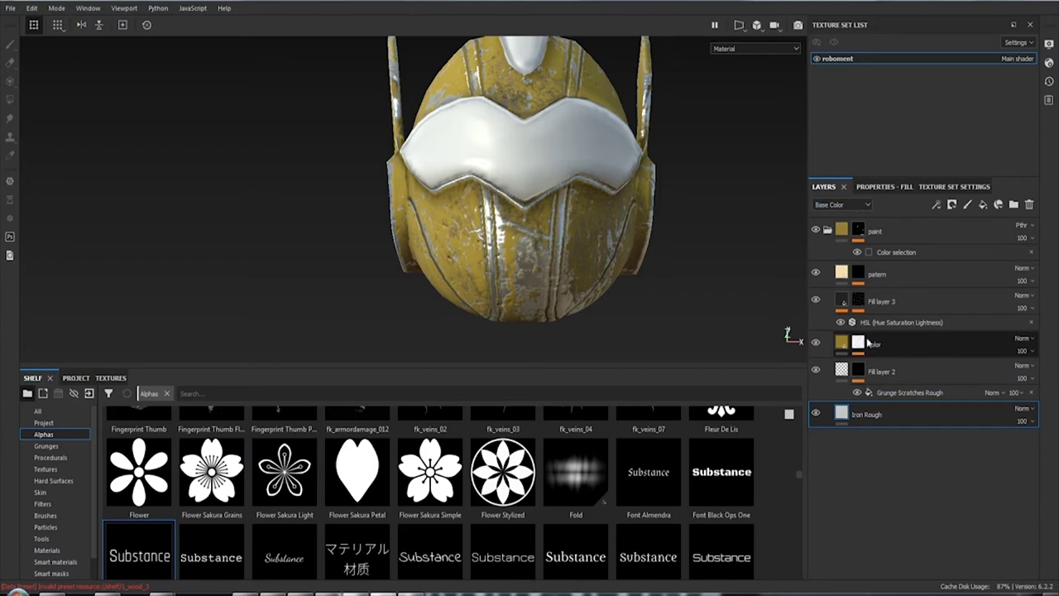
{"action": "mouse_move", "coordinate": [841, 344]}
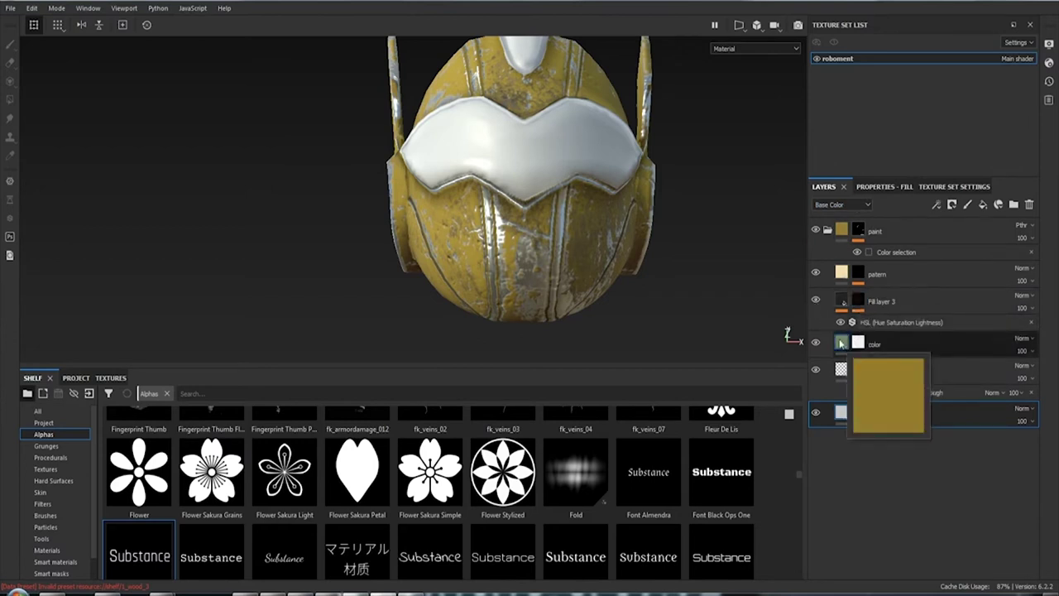
Expand the color layer group and select its Paint sublayer for brushing
{"action": "left_click", "coordinate": [841, 344]}
{"action": "left_click", "coordinate": [905, 364]}
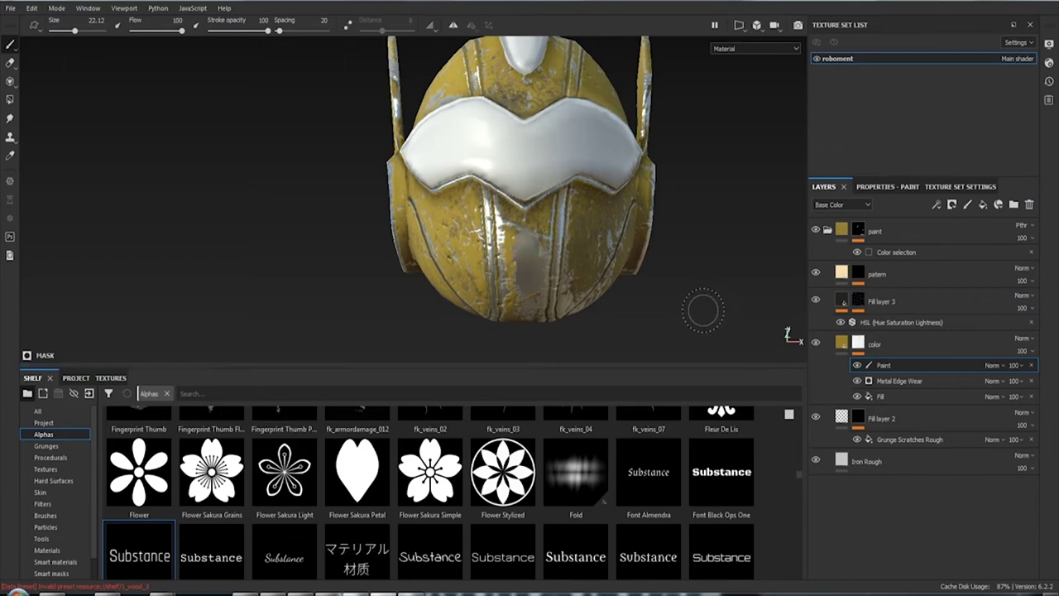
{"action": "left_click_drag", "start_coordinate": [702, 310], "coordinate": [701, 269], "text": "alt"}
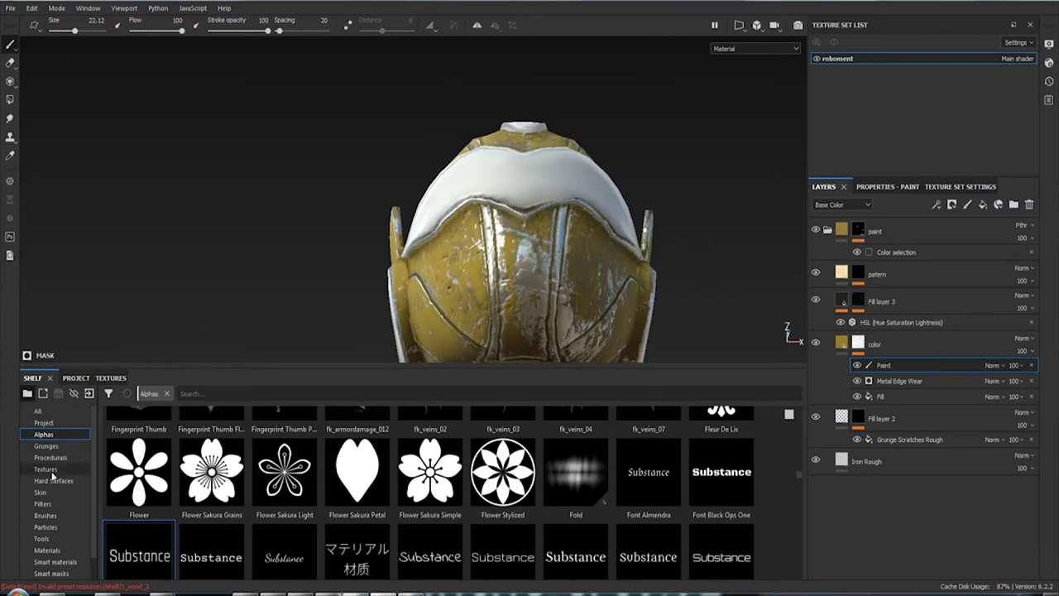
Paint dirt wear on the helmet's side with the dirt 2 brush at flow 100, size about 47
{"action": "left_click", "coordinate": [61, 516]}
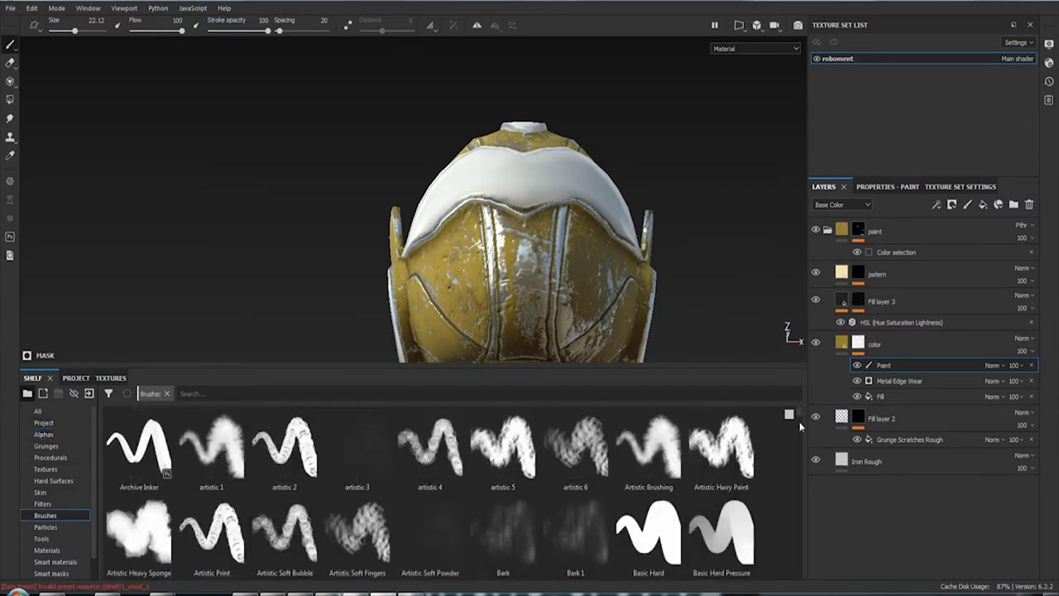
{"action": "left_click_drag", "start_coordinate": [798, 416], "coordinate": [798, 443]}
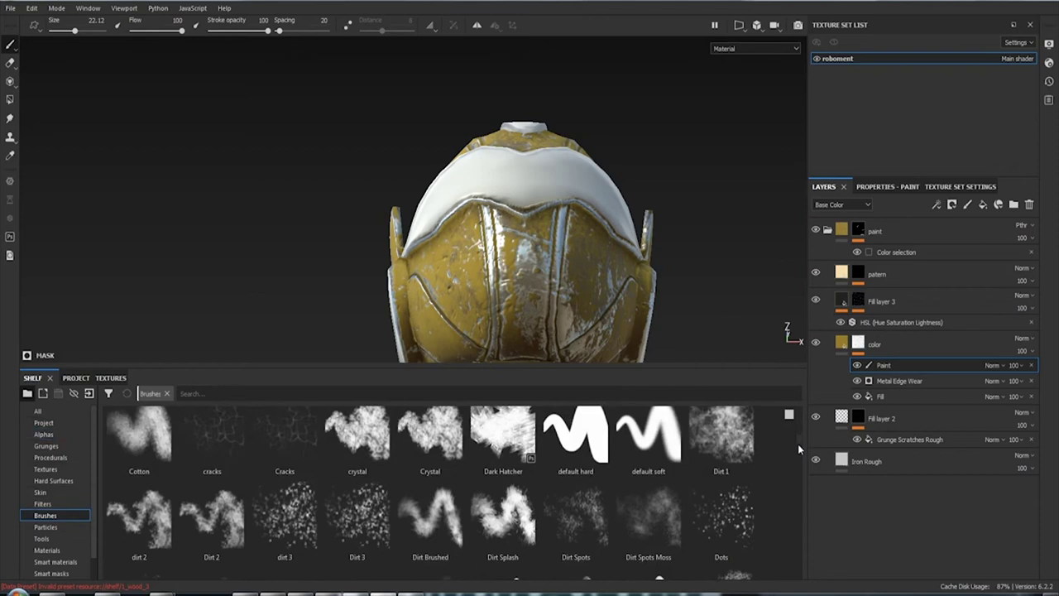
{"action": "left_click", "coordinate": [139, 517]}
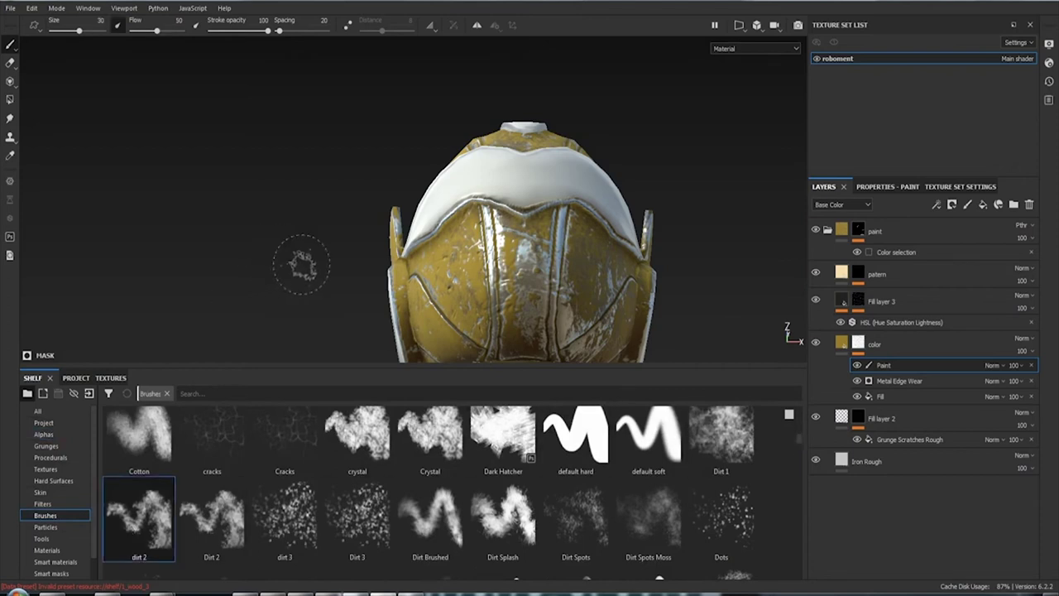
{"action": "left_click_drag", "start_coordinate": [159, 31], "coordinate": [184, 31]}
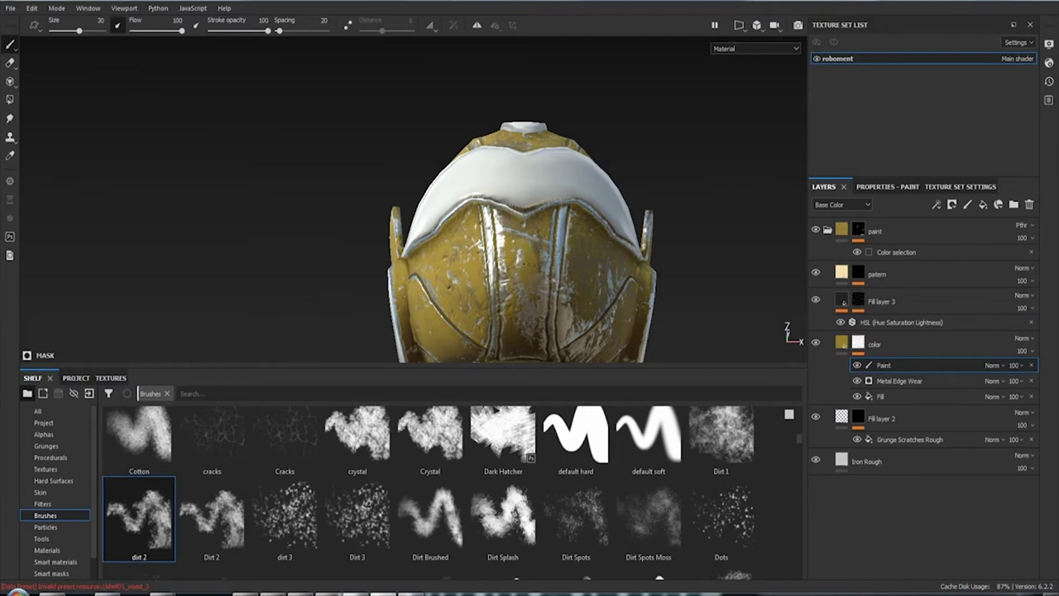
{"action": "right_click_drag", "start_coordinate": [530, 306], "coordinate": [580, 308], "text": "ctrl"}
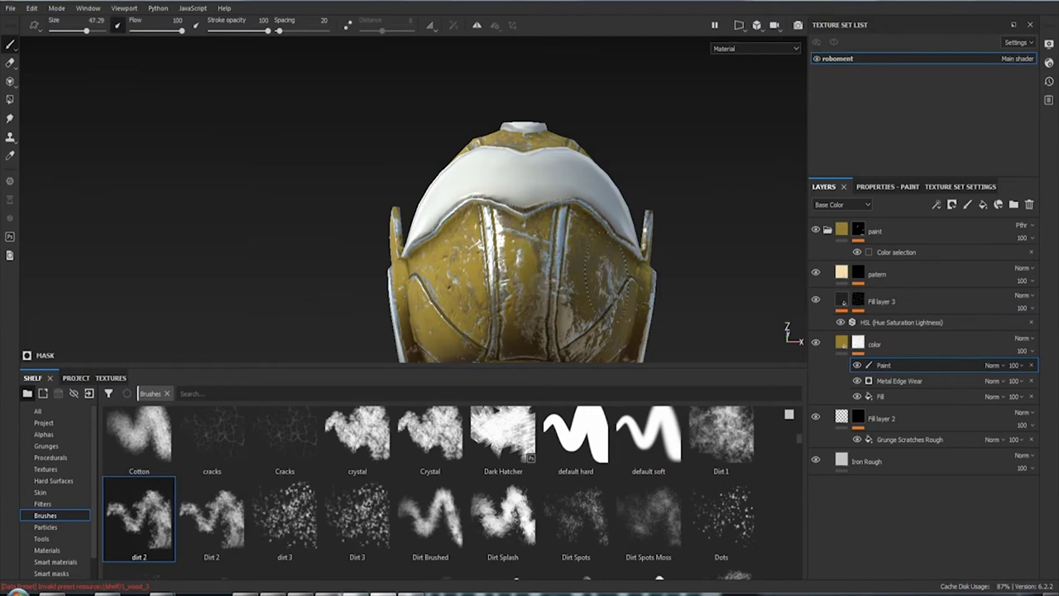
{"action": "left_click_drag", "start_coordinate": [579, 290], "coordinate": [556, 252], "text": "alt"}
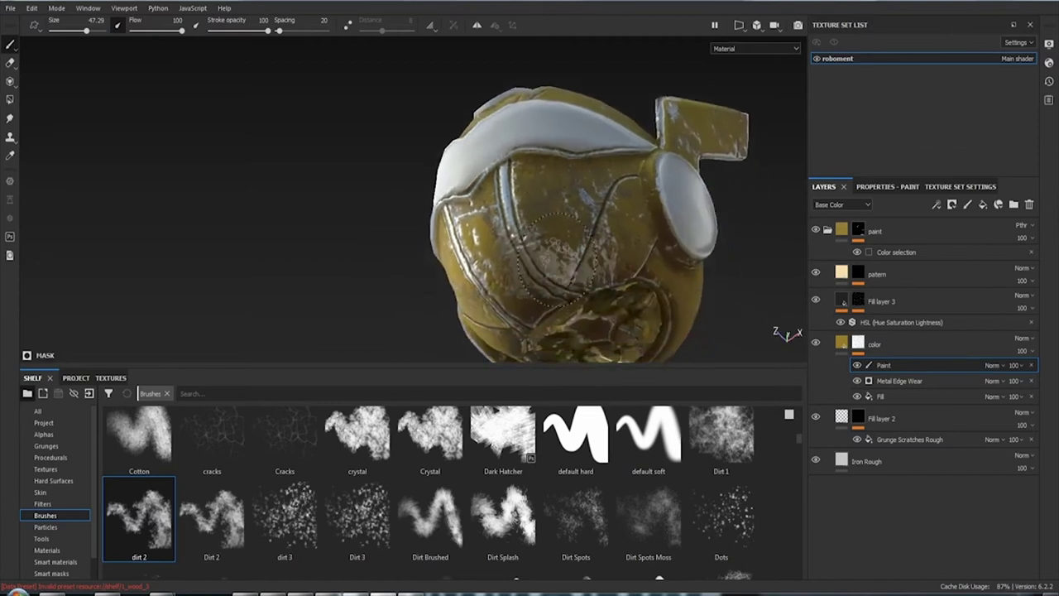
{"action": "mouse_move", "coordinate": [556, 256]}
{"action": "left_mouse_down"}
{"action": "mouse_move", "coordinate": [542, 241]}
{"action": "mouse_move", "coordinate": [613, 250]}
{"action": "left_mouse_up"}
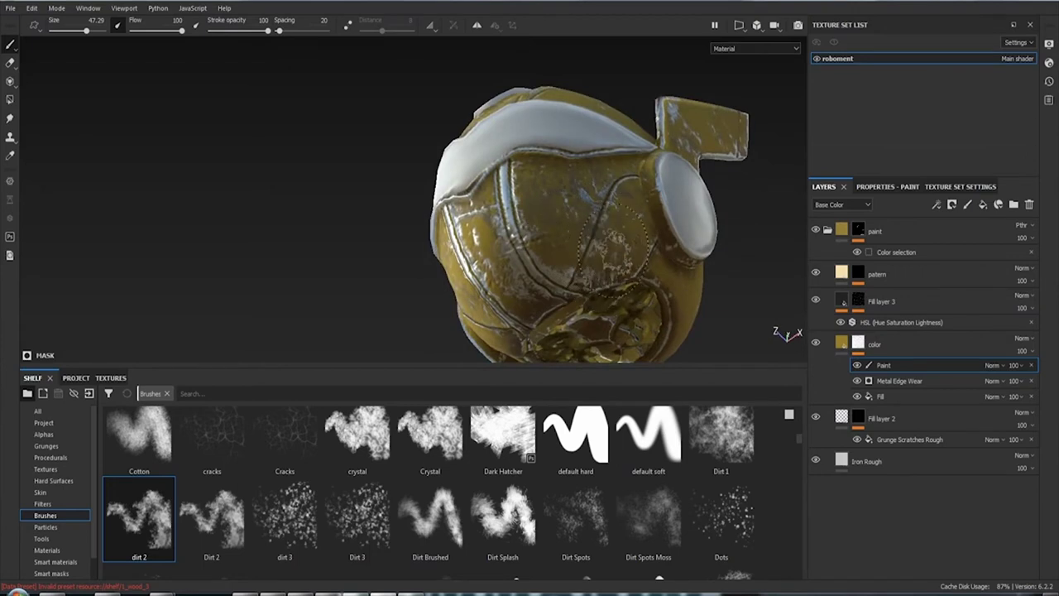
{"action": "mouse_move", "coordinate": [538, 285]}
{"action": "left_mouse_down", "text": "alt"}
{"action": "mouse_move", "coordinate": [714, 302]}
{"action": "mouse_move", "coordinate": [944, 282]}
{"action": "mouse_move", "coordinate": [477, 148]}
{"action": "mouse_move", "coordinate": [418, 196]}
{"action": "left_mouse_up", "text": "alt"}
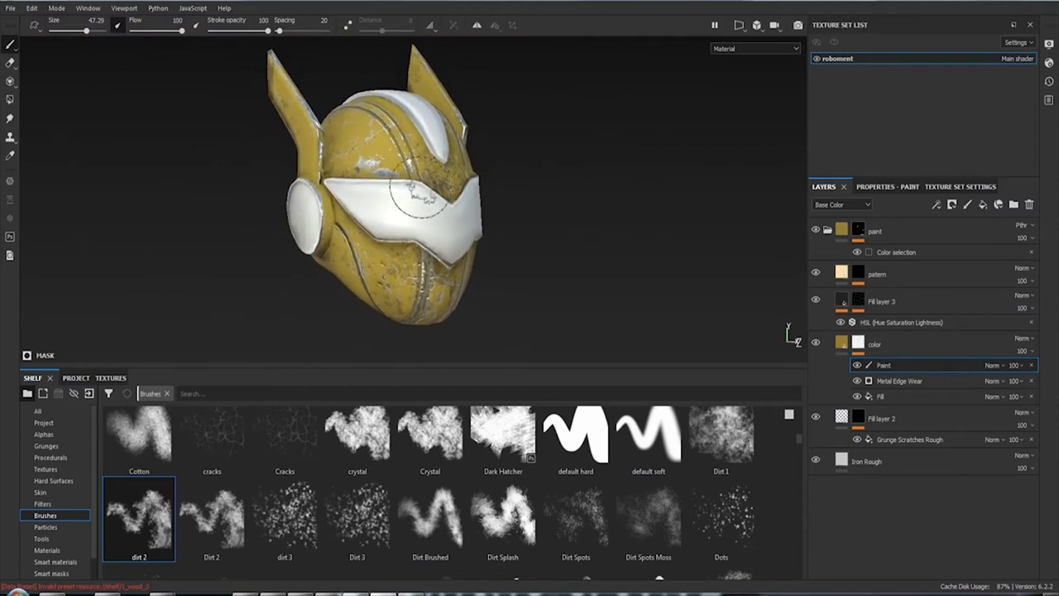
Save the project and collapse the paint folder
{"action": "key", "text": "ctrl+s"}
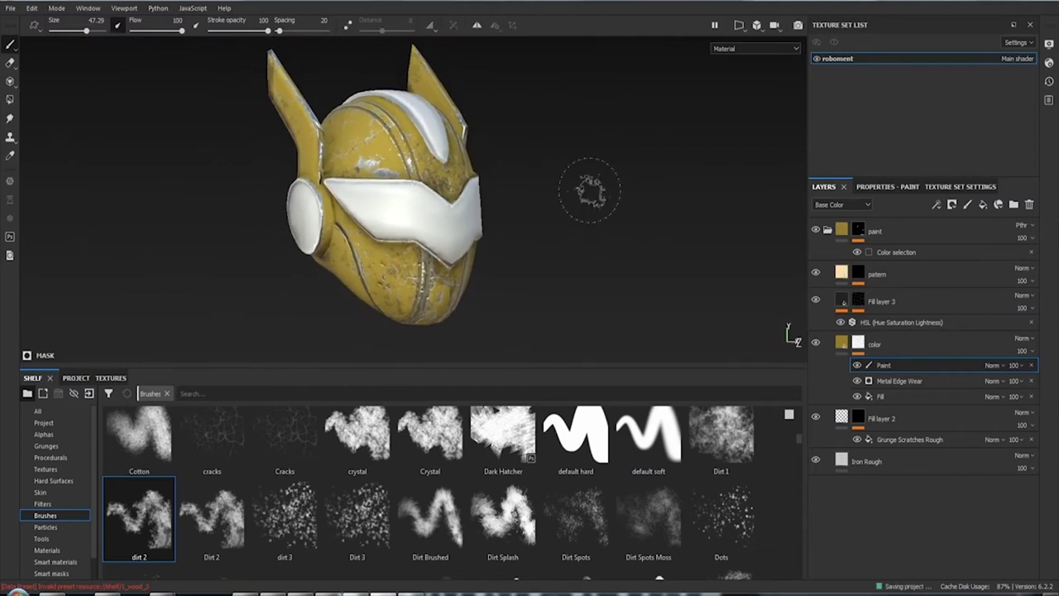
{"action": "mouse_move", "coordinate": [550, 202]}
{"action": "left_mouse_down", "text": "alt"}
{"action": "mouse_move", "coordinate": [731, 220]}
{"action": "mouse_move", "coordinate": [335, 213]}
{"action": "left_mouse_up", "text": "alt"}
{"action": "mouse_move", "coordinate": [410, 230]}
{"action": "left_mouse_down", "text": "alt"}
{"action": "mouse_move", "coordinate": [370, 163]}
{"action": "mouse_move", "coordinate": [368, 221]}
{"action": "left_mouse_up", "text": "alt"}
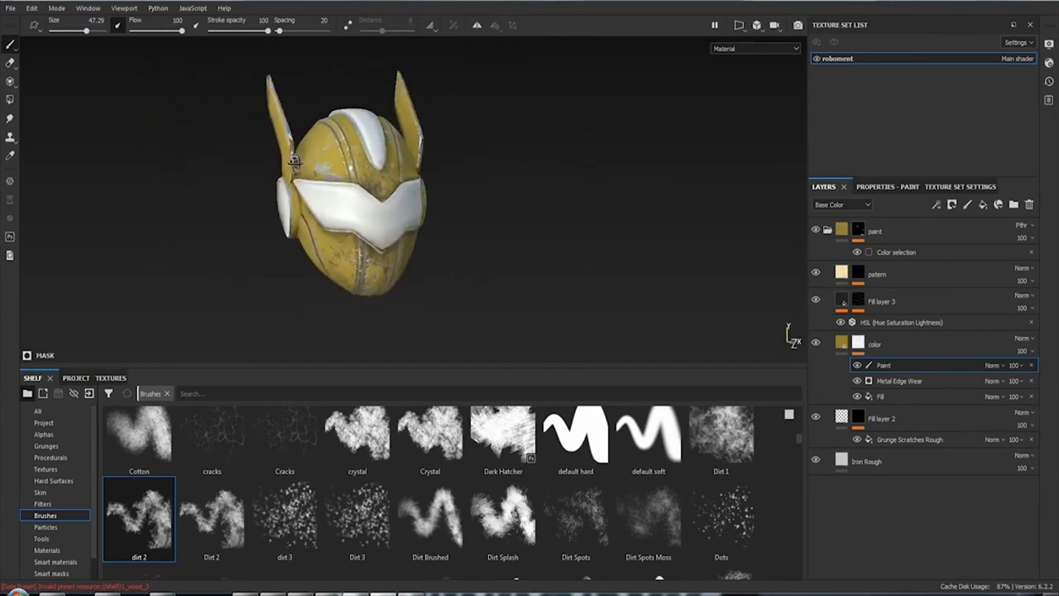
{"action": "left_click_drag", "start_coordinate": [451, 223], "coordinate": [414, 224], "text": "alt"}
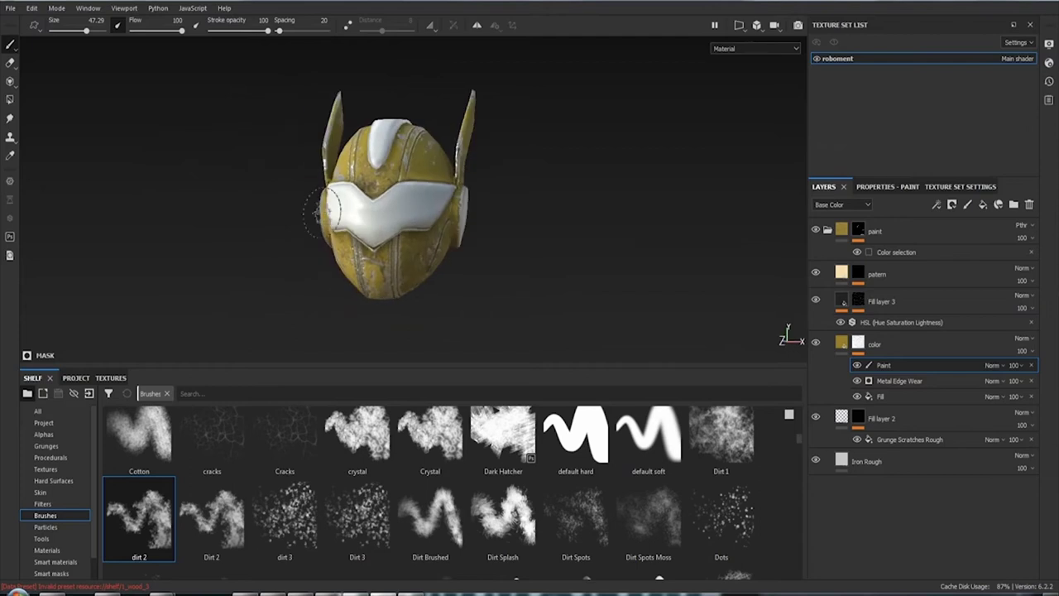
{"action": "left_click", "coordinate": [826, 230]}
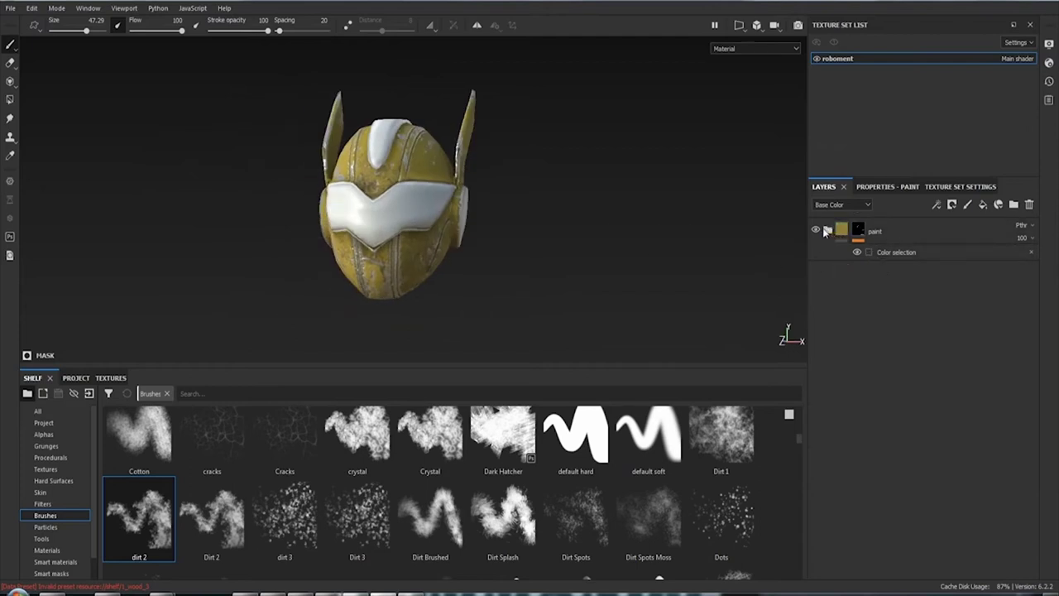
Add a new fill layer, Fill layer 4, above the paint folder
{"action": "left_click_drag", "start_coordinate": [511, 263], "coordinate": [616, 263], "text": "alt"}
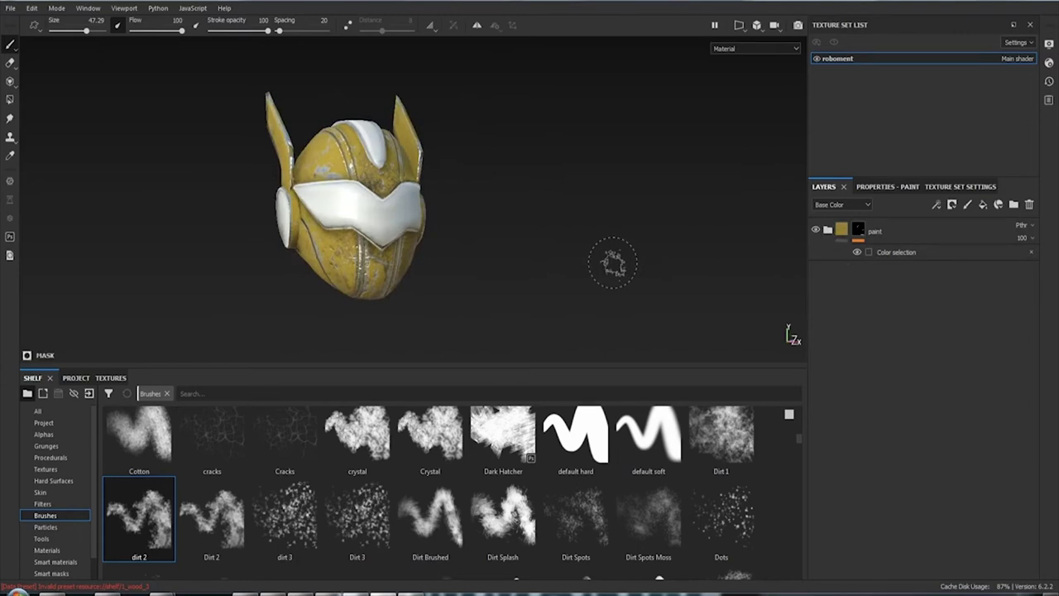
{"action": "left_click", "coordinate": [930, 236]}
{"action": "left_click", "coordinate": [983, 204]}
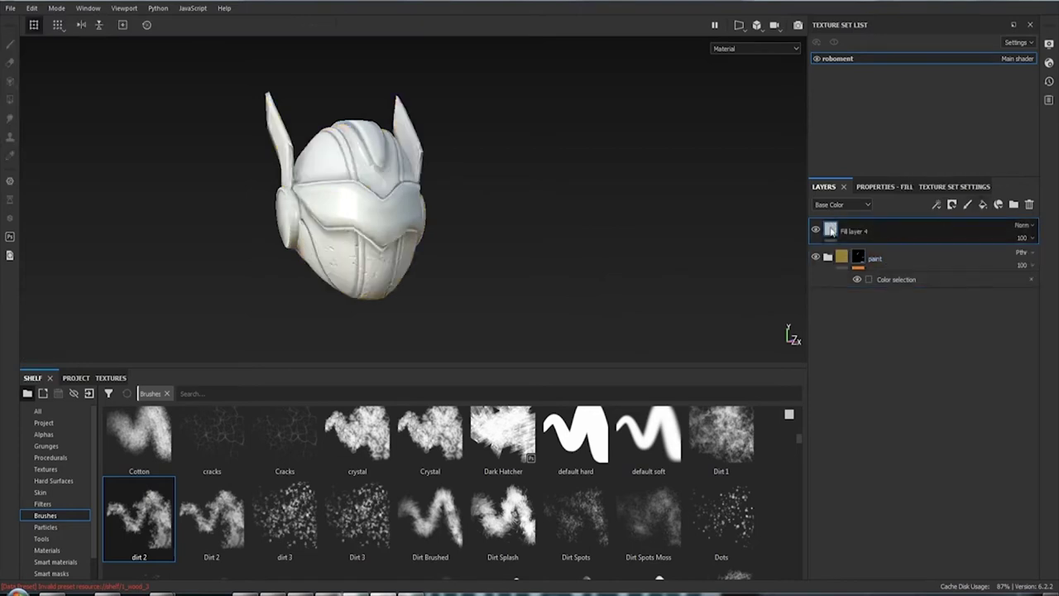
Create a new folder with Ctrl+G and rename it glass
{"action": "mouse_move", "coordinate": [830, 231]}
{"action": "key", "text": "ctrl+g"}
{"action": "double_click", "coordinate": [859, 232]}
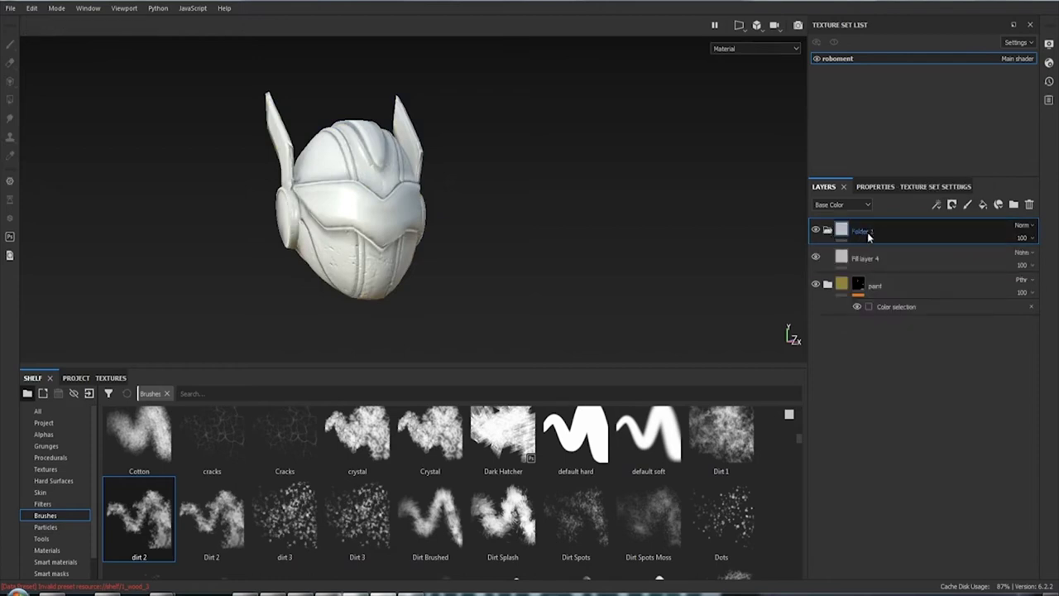
{"action": "double_click", "coordinate": [866, 234]}
{"action": "type", "text": "d"}
{"action": "key", "text": "Return"}
{"action": "left_click_drag", "start_coordinate": [496, 221], "coordinate": [473, 227], "text": "alt"}
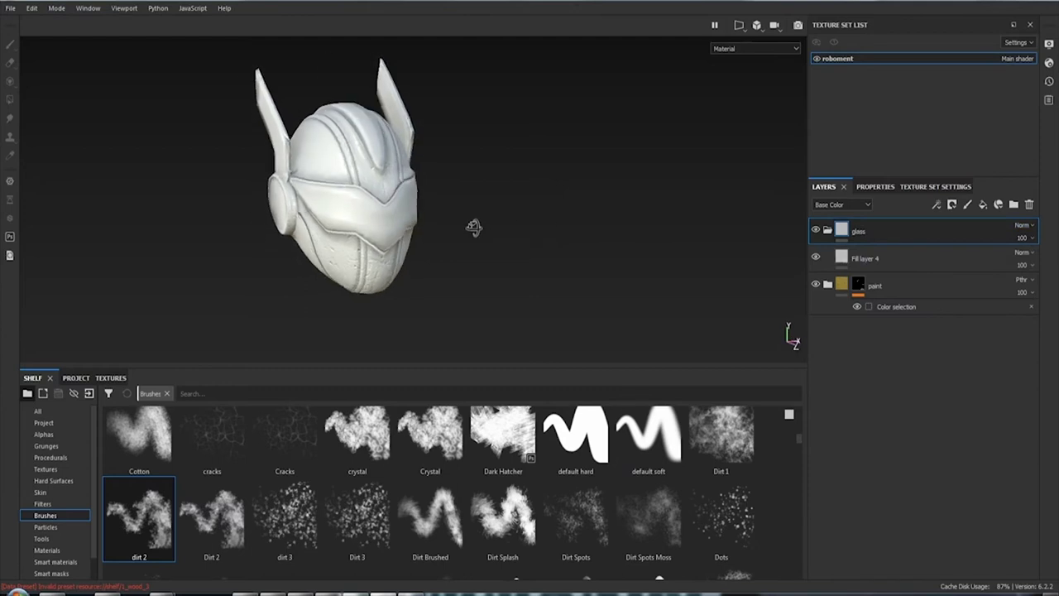
Add a black mask to the glass folder
{"action": "left_click", "coordinate": [842, 233]}
{"action": "right_click", "coordinate": [841, 233]}
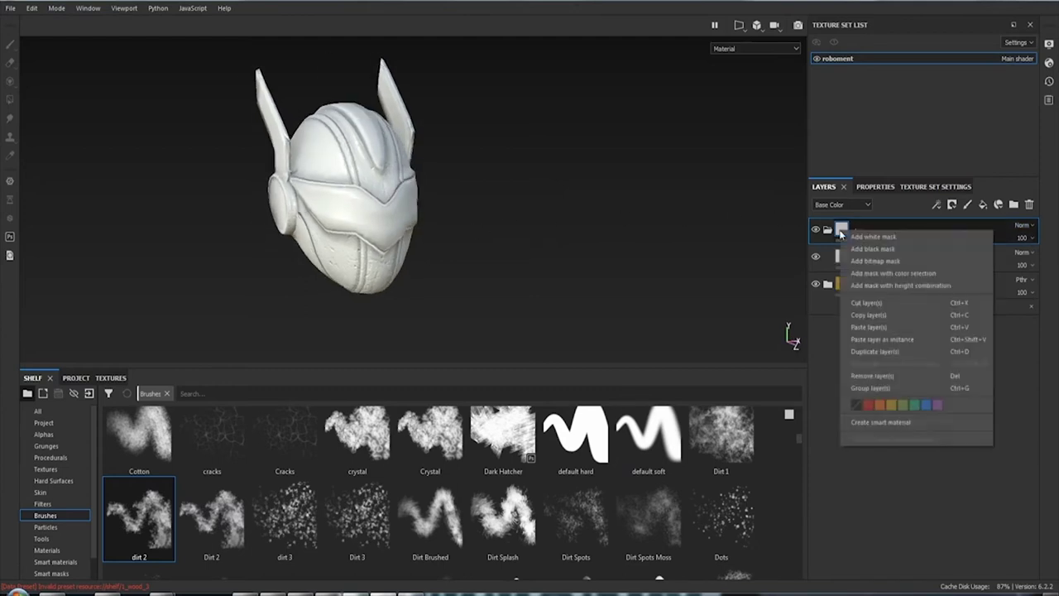
{"action": "left_click", "coordinate": [868, 247]}
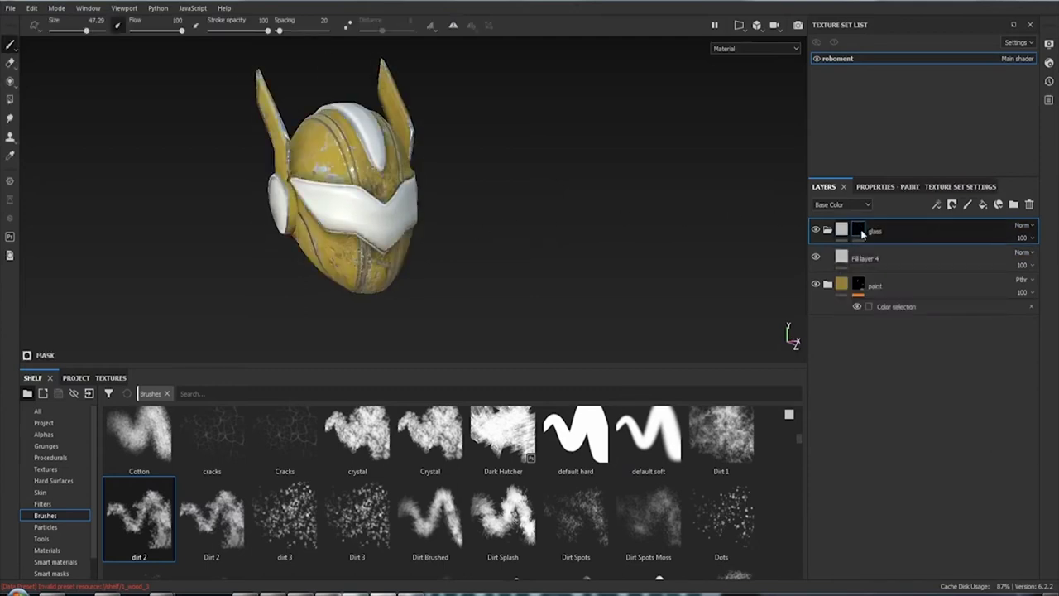
Add a color selection to the glass mask, keyed to the blue visor ID colour
{"action": "right_click", "coordinate": [860, 230]}
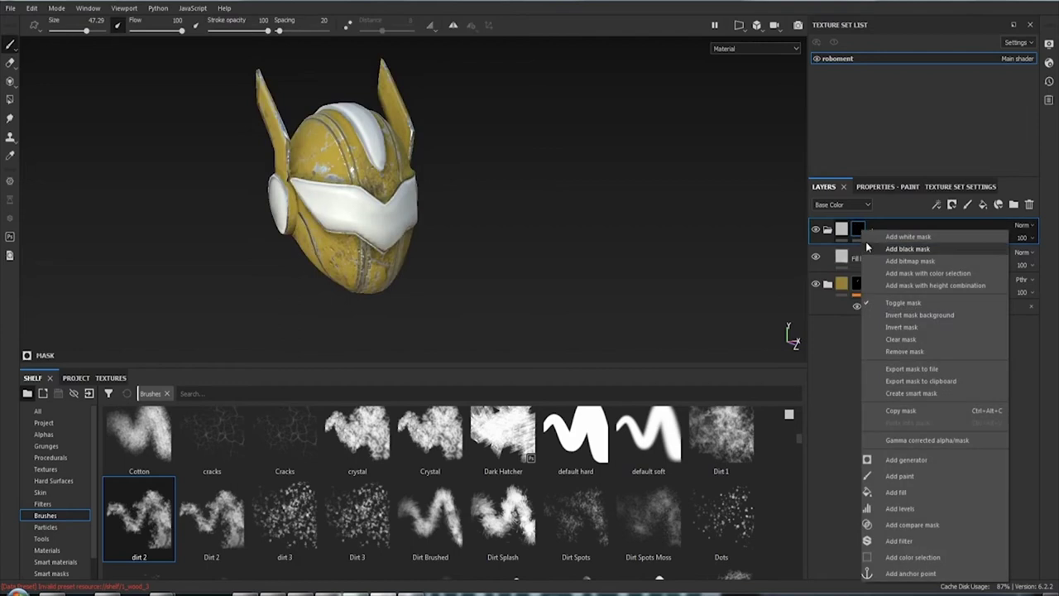
{"action": "left_click", "coordinate": [912, 557]}
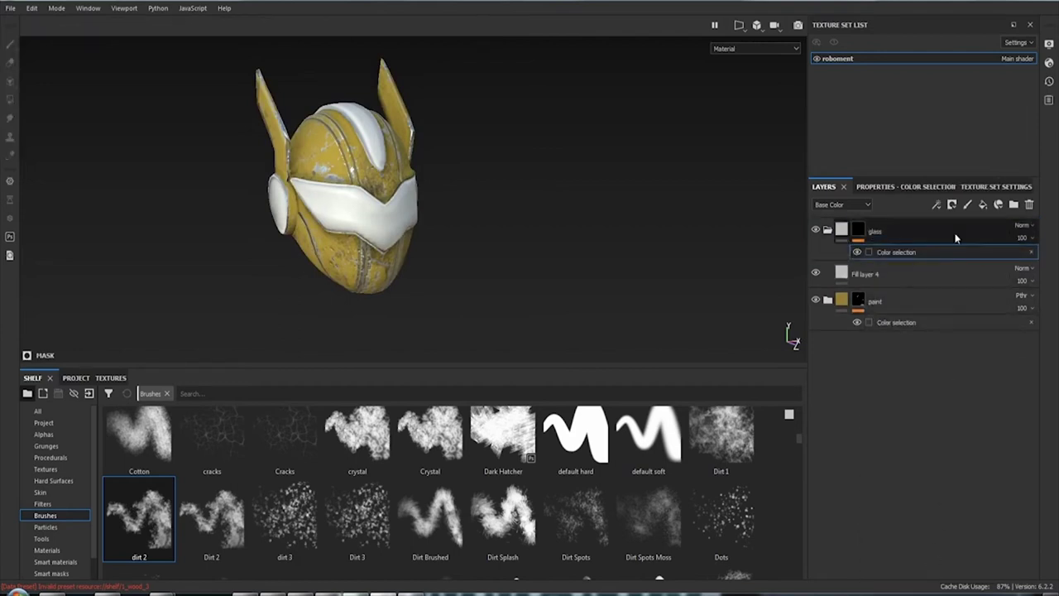
{"action": "left_click", "coordinate": [919, 186]}
{"action": "left_click", "coordinate": [1007, 323]}
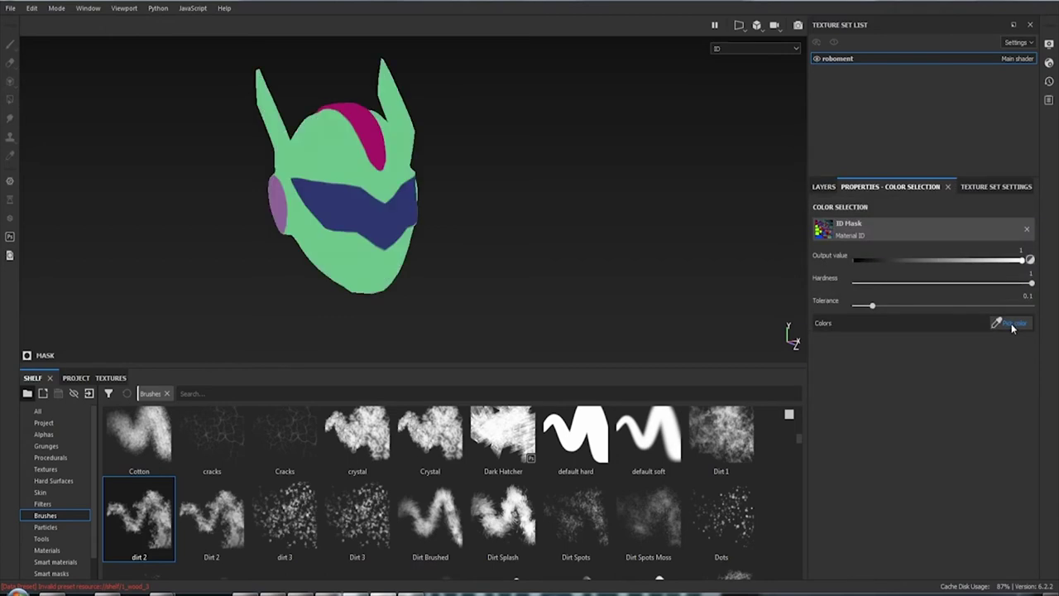
{"action": "left_click", "coordinate": [405, 222]}
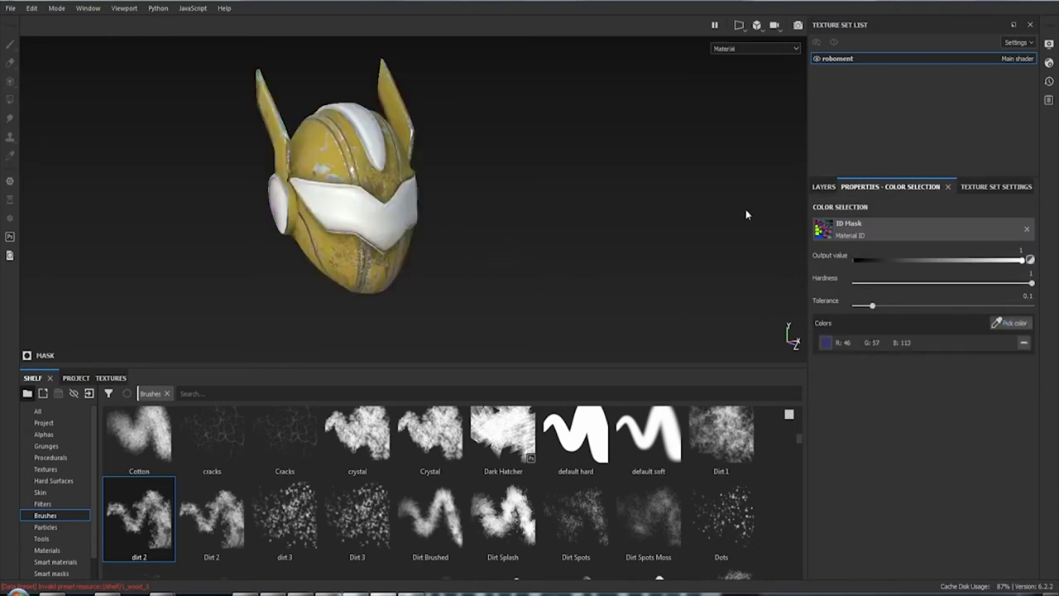
{"action": "left_click", "coordinate": [823, 187]}
{"action": "left_click", "coordinate": [880, 270]}
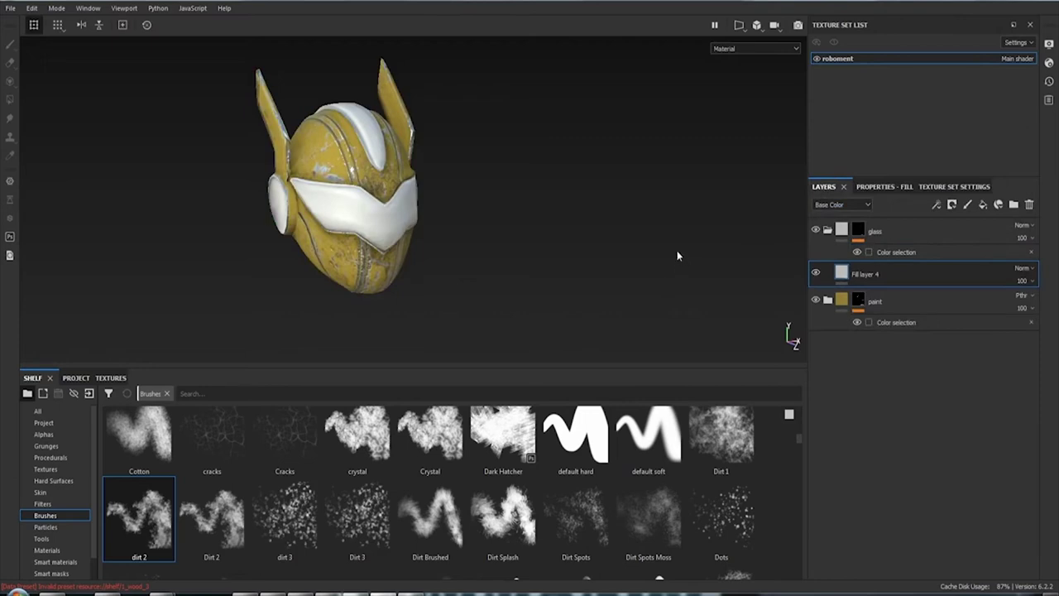
Disable the height, rough, metal, nrm and ao channels on Fill layer 4
{"action": "left_click", "coordinate": [889, 189]}
{"action": "left_click", "coordinate": [866, 370]}
{"action": "left_click", "coordinate": [902, 369]}
{"action": "left_click", "coordinate": [938, 370]}
{"action": "left_click", "coordinate": [975, 370]}
{"action": "left_click", "coordinate": [1009, 369]}
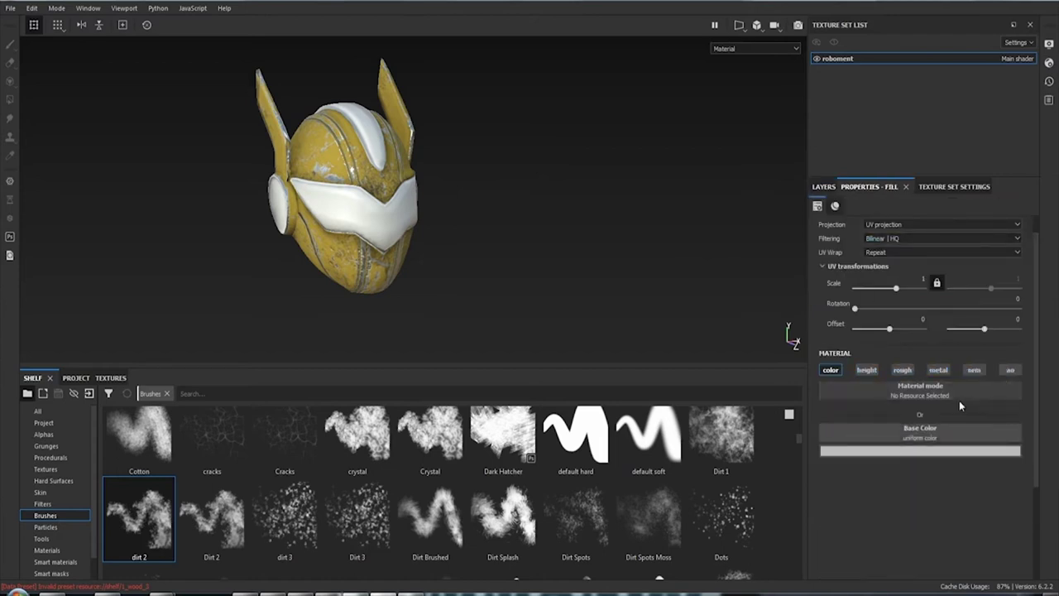
Set Fill layer 4's base colour to near-black so the visor looks dark
{"action": "left_click", "coordinate": [923, 451]}
{"action": "left_click_drag", "start_coordinate": [925, 509], "coordinate": [908, 579]}
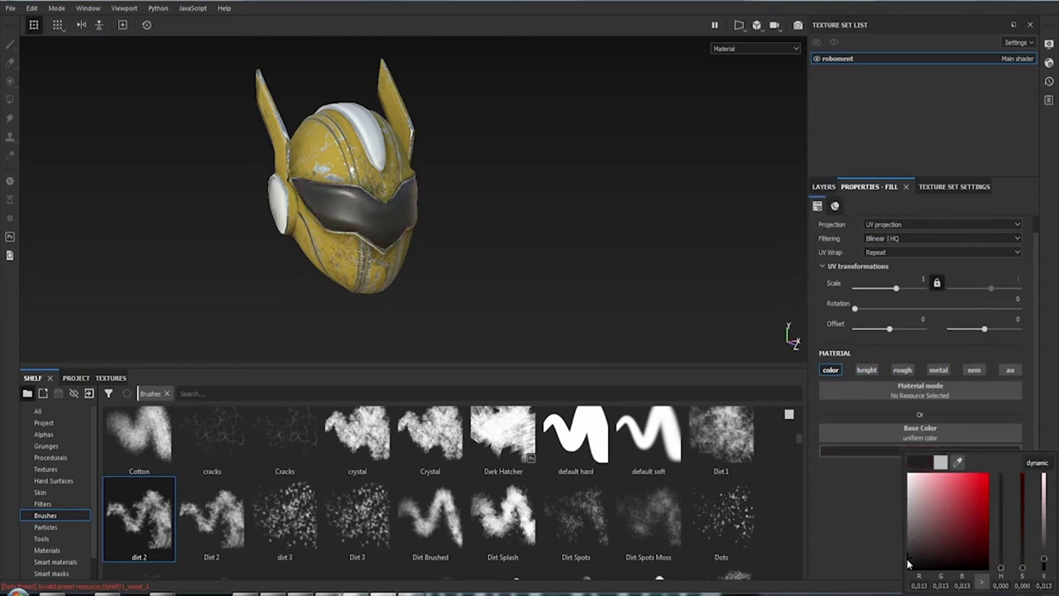
{"action": "left_click", "coordinate": [1044, 571]}
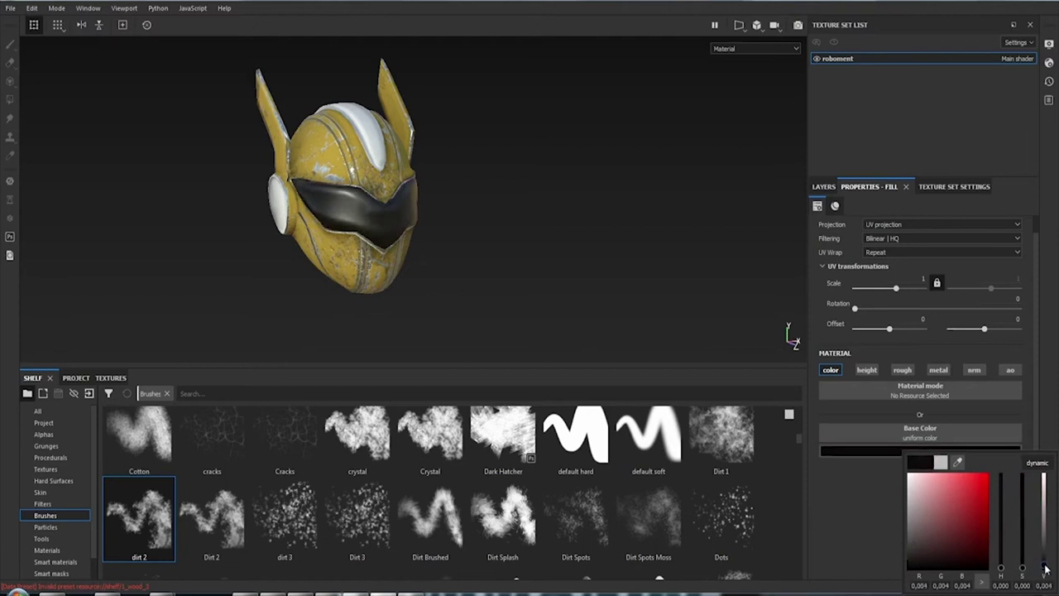
{"action": "left_click", "coordinate": [1045, 571]}
{"action": "left_click", "coordinate": [862, 519]}
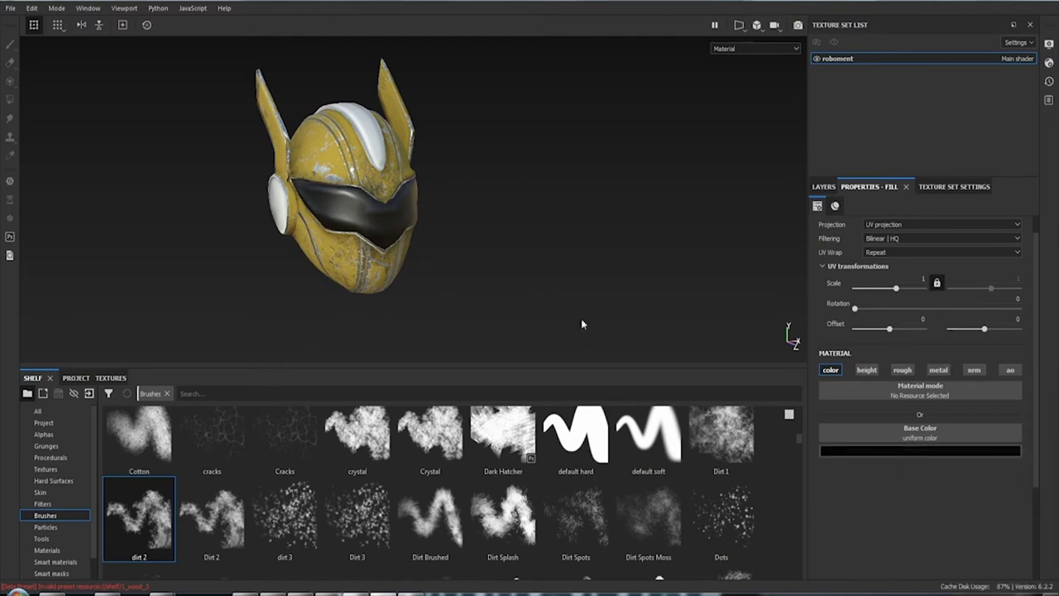
{"action": "mouse_move", "coordinate": [466, 239]}
{"action": "left_mouse_down", "text": "alt"}
{"action": "mouse_move", "coordinate": [654, 229]}
{"action": "mouse_move", "coordinate": [443, 219]}
{"action": "left_mouse_up", "text": "alt"}
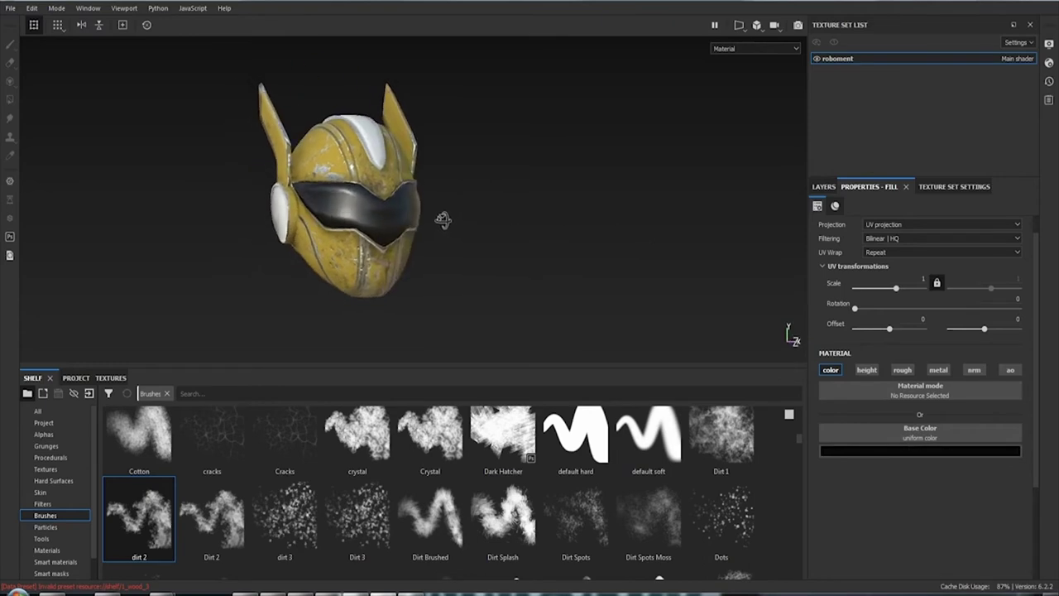
{"action": "mouse_move", "coordinate": [612, 214]}
{"action": "left_mouse_down", "text": "alt"}
{"action": "mouse_move", "coordinate": [497, 215]}
{"action": "mouse_move", "coordinate": [548, 203]}
{"action": "mouse_move", "coordinate": [665, 240]}
{"action": "mouse_move", "coordinate": [568, 190]}
{"action": "mouse_move", "coordinate": [567, 206]}
{"action": "mouse_move", "coordinate": [671, 216]}
{"action": "mouse_move", "coordinate": [315, 206]}
{"action": "mouse_move", "coordinate": [662, 225]}
{"action": "mouse_move", "coordinate": [713, 215]}
{"action": "mouse_move", "coordinate": [405, 176]}
{"action": "mouse_move", "coordinate": [510, 206]}
{"action": "mouse_move", "coordinate": [578, 210]}
{"action": "left_mouse_up", "text": "alt"}
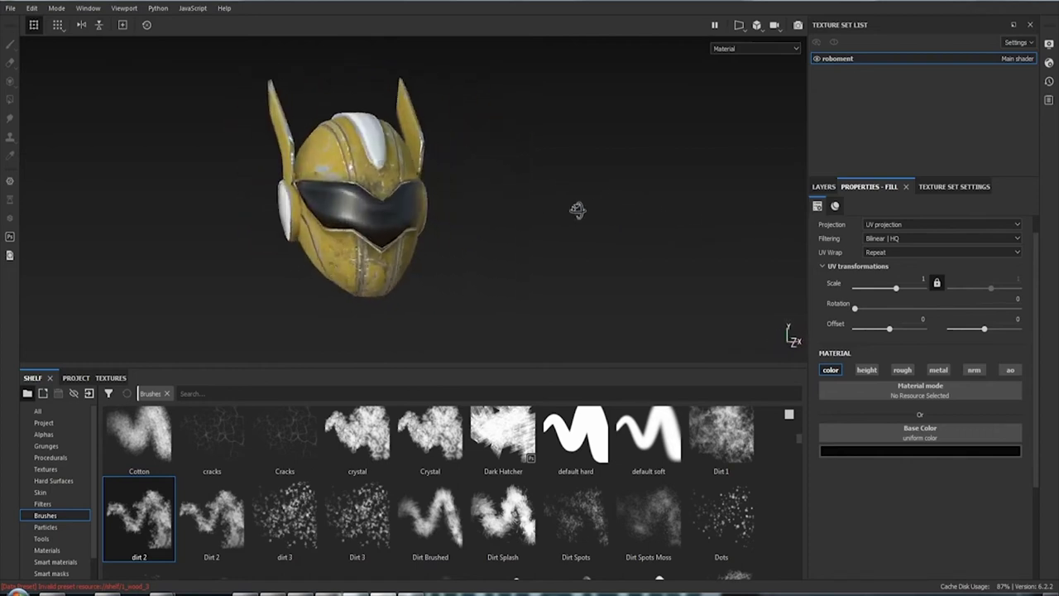
Enable roughness on Fill layer 4 and lower it to 0.1037 for a glossy visor
{"action": "left_click", "coordinate": [821, 188]}
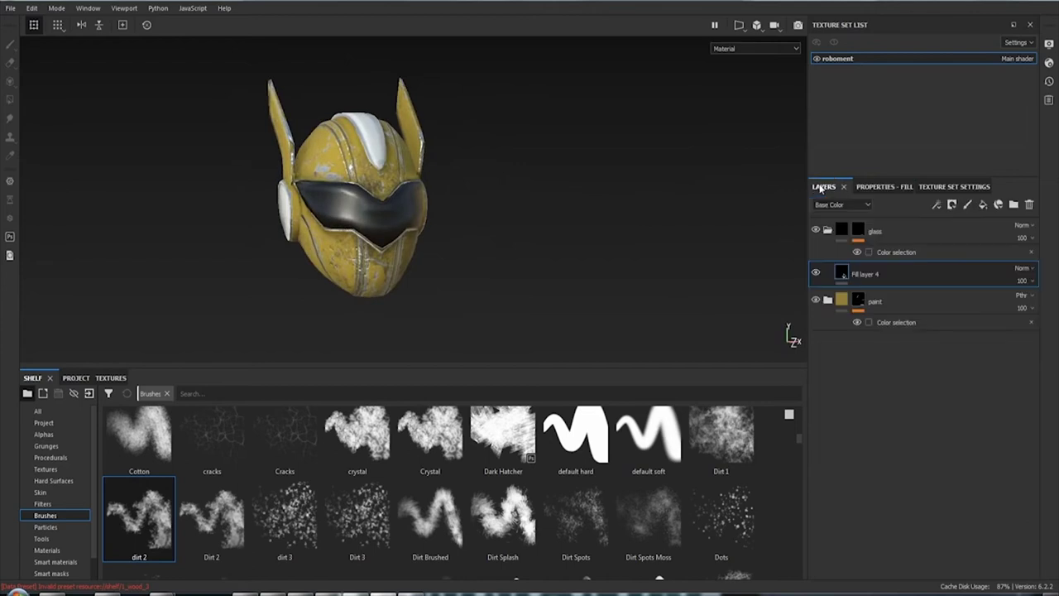
{"action": "left_click", "coordinate": [865, 187]}
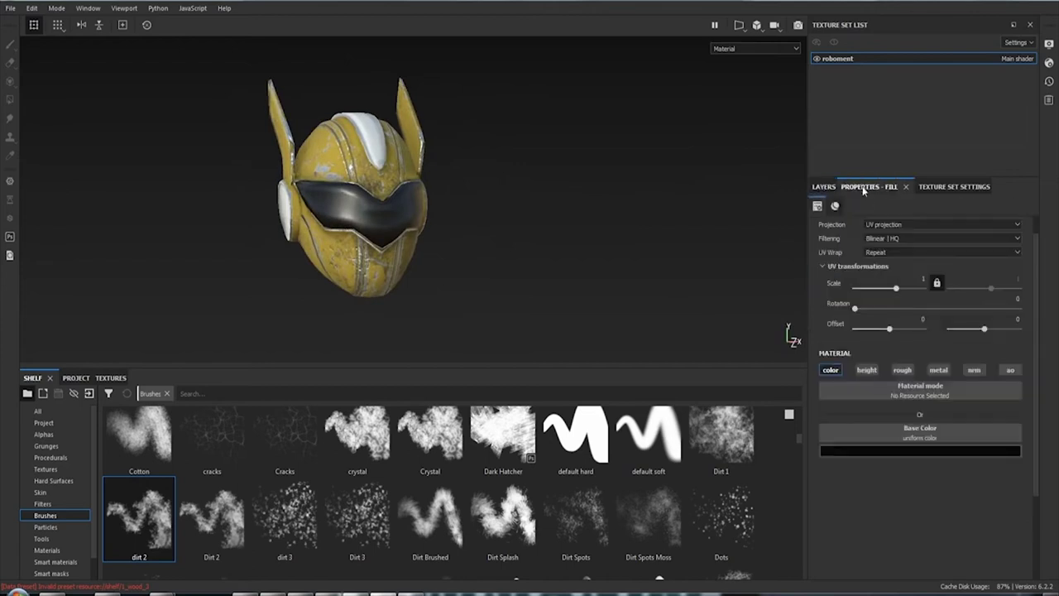
{"action": "left_click", "coordinate": [901, 370]}
{"action": "left_click_drag", "start_coordinate": [513, 298], "coordinate": [560, 302], "text": "alt"}
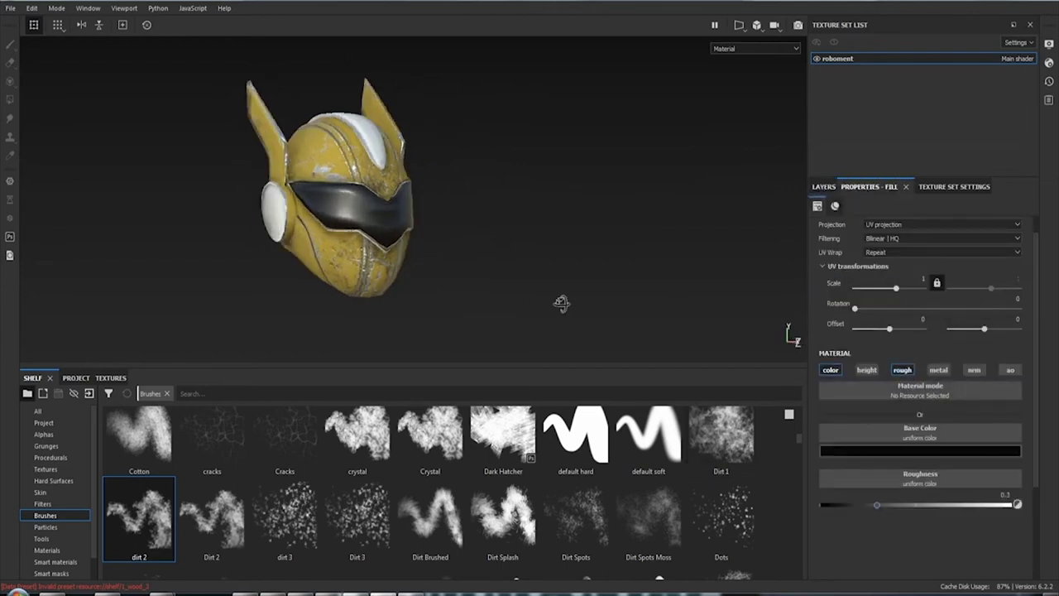
{"action": "left_click", "coordinate": [878, 507]}
{"action": "left_click_drag", "start_coordinate": [877, 506], "coordinate": [836, 507]}
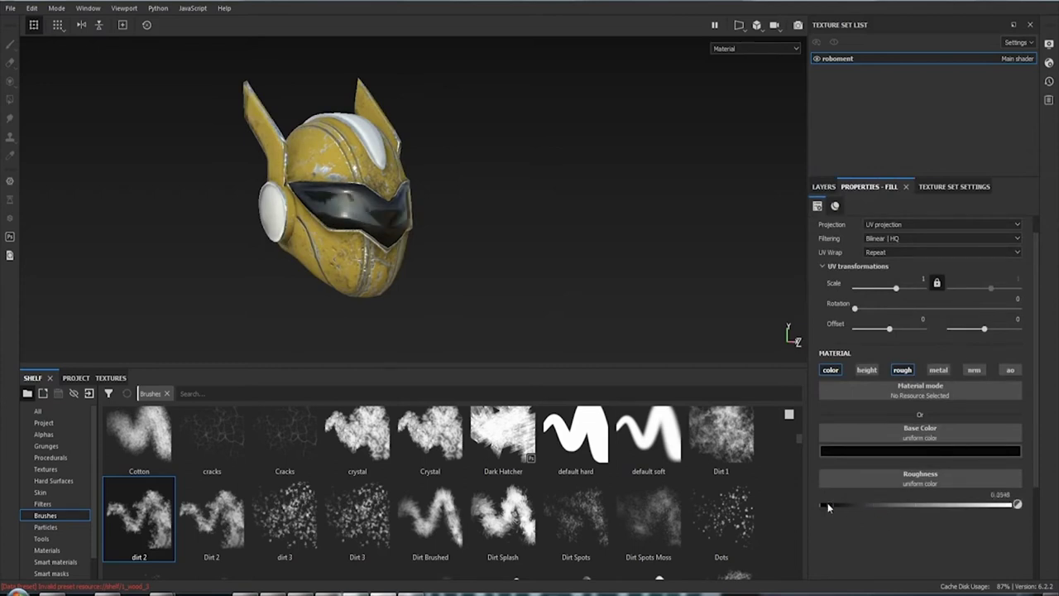
{"action": "mouse_move", "coordinate": [579, 273]}
{"action": "left_mouse_down", "text": "alt"}
{"action": "mouse_move", "coordinate": [530, 258]}
{"action": "mouse_move", "coordinate": [442, 262]}
{"action": "left_mouse_up", "text": "alt"}
{"action": "left_click_drag", "start_coordinate": [524, 241], "coordinate": [485, 305], "text": "alt"}
{"action": "right_click_drag", "start_coordinate": [486, 305], "coordinate": [563, 287], "text": "alt"}
{"action": "mouse_move", "coordinate": [562, 287]}
{"action": "left_mouse_down", "text": "alt"}
{"action": "mouse_move", "coordinate": [491, 287]}
{"action": "mouse_move", "coordinate": [596, 279]}
{"action": "mouse_move", "coordinate": [580, 279]}
{"action": "left_mouse_up", "text": "alt"}
{"action": "mouse_move", "coordinate": [580, 280]}
{"action": "right_mouse_down", "text": "shift"}
{"action": "mouse_move", "coordinate": [524, 276]}
{"action": "mouse_move", "coordinate": [588, 270]}
{"action": "right_mouse_up", "text": "shift"}
{"action": "key", "text": "f"}
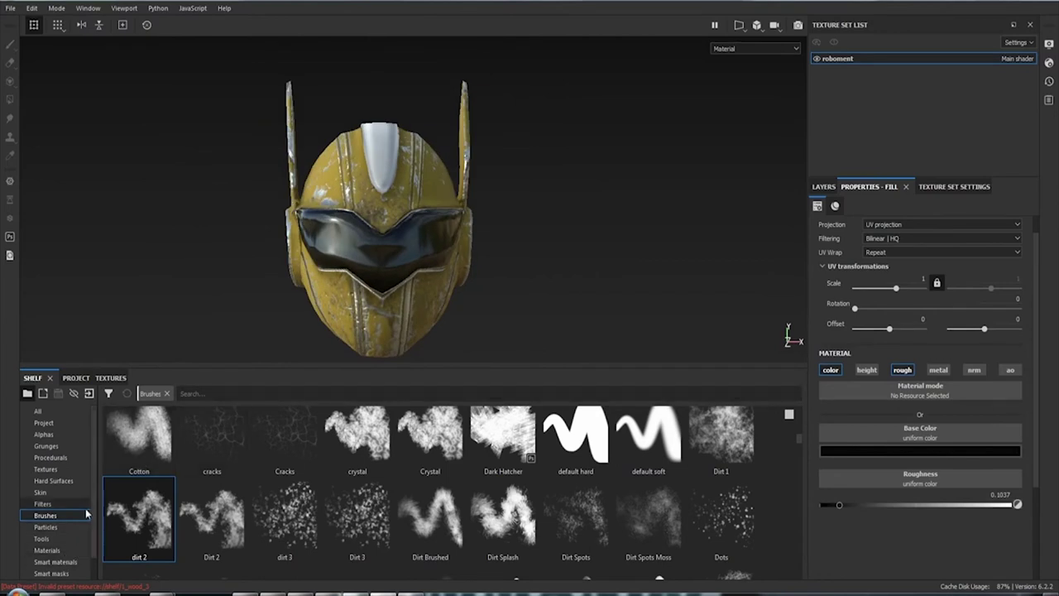
Search the Materials shelf, then clear the 'gl' search text
{"action": "left_click", "coordinate": [59, 551]}
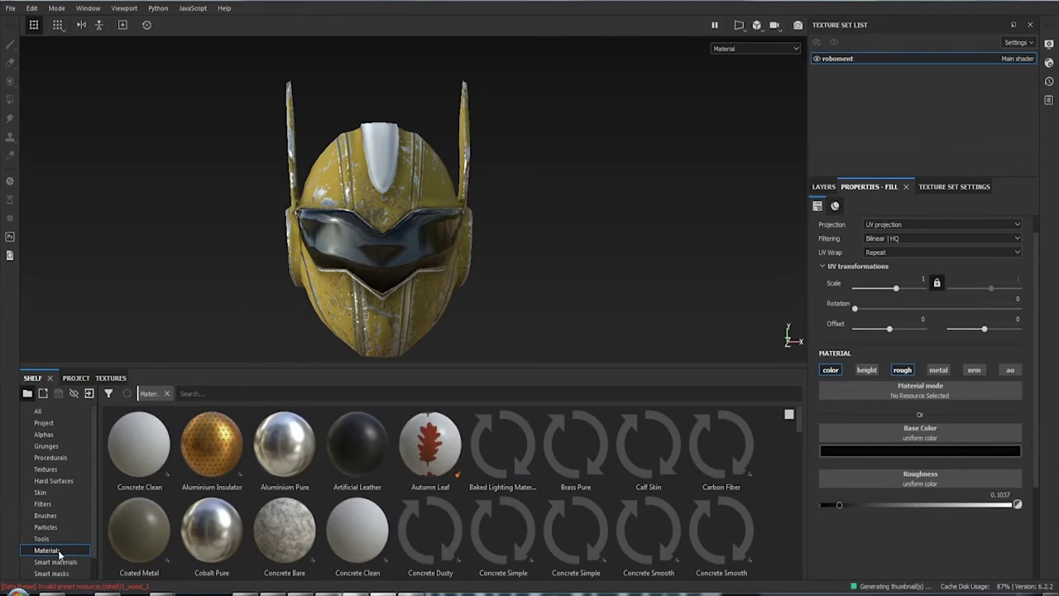
{"action": "left_click", "coordinate": [208, 394]}
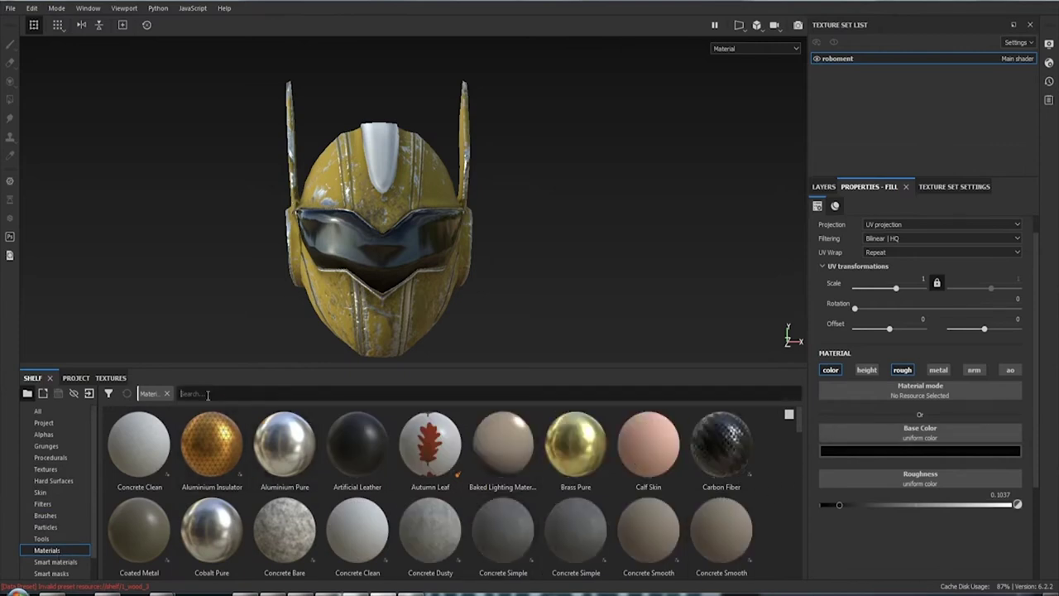
{"action": "type", "text": "r"}
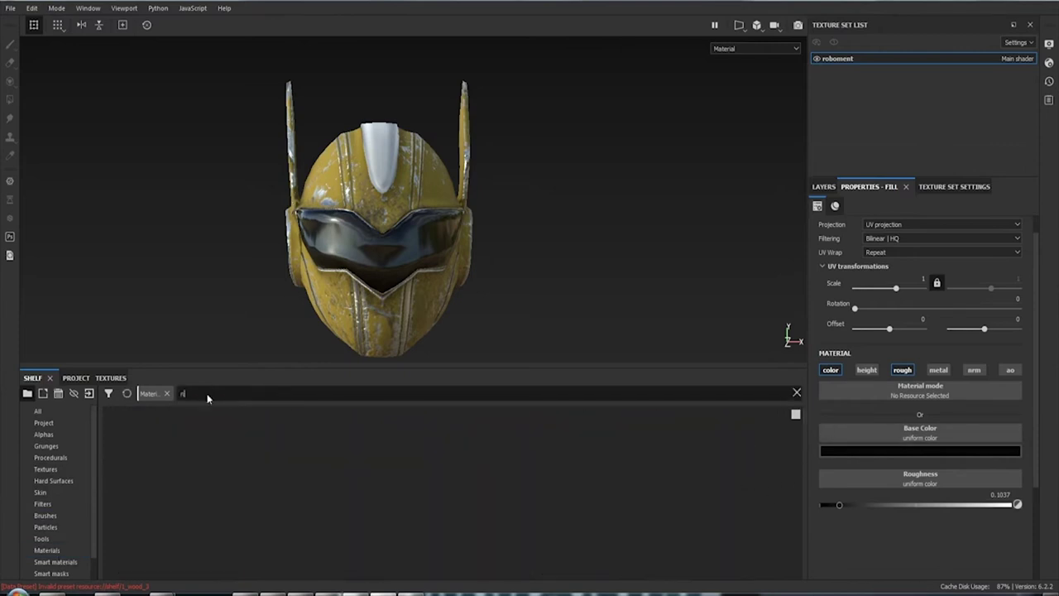
{"action": "key", "text": "BackSpace"}
{"action": "type", "text": "d"}
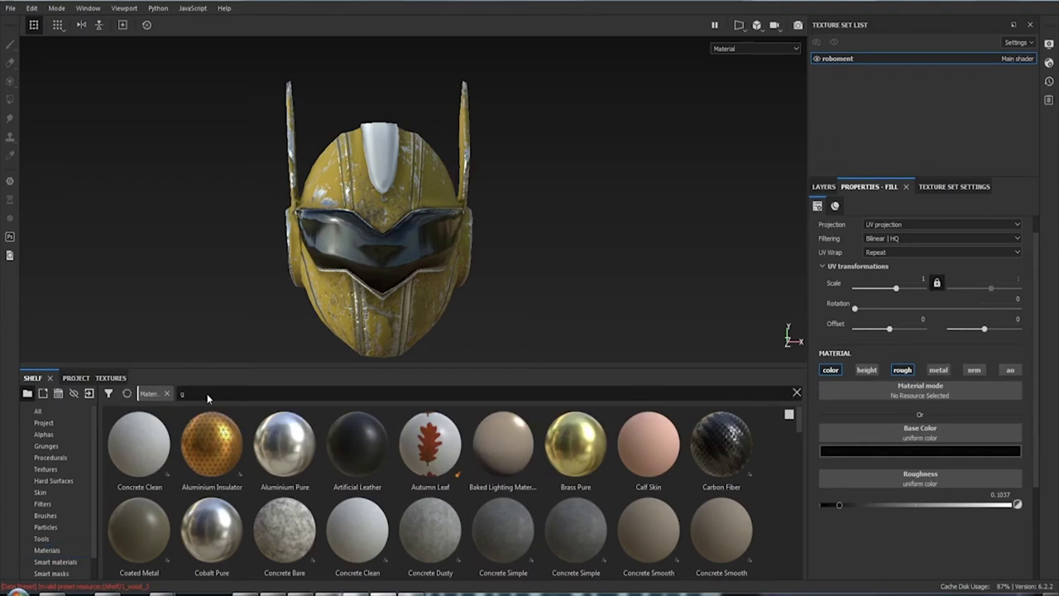
{"action": "type", "text": "l"}
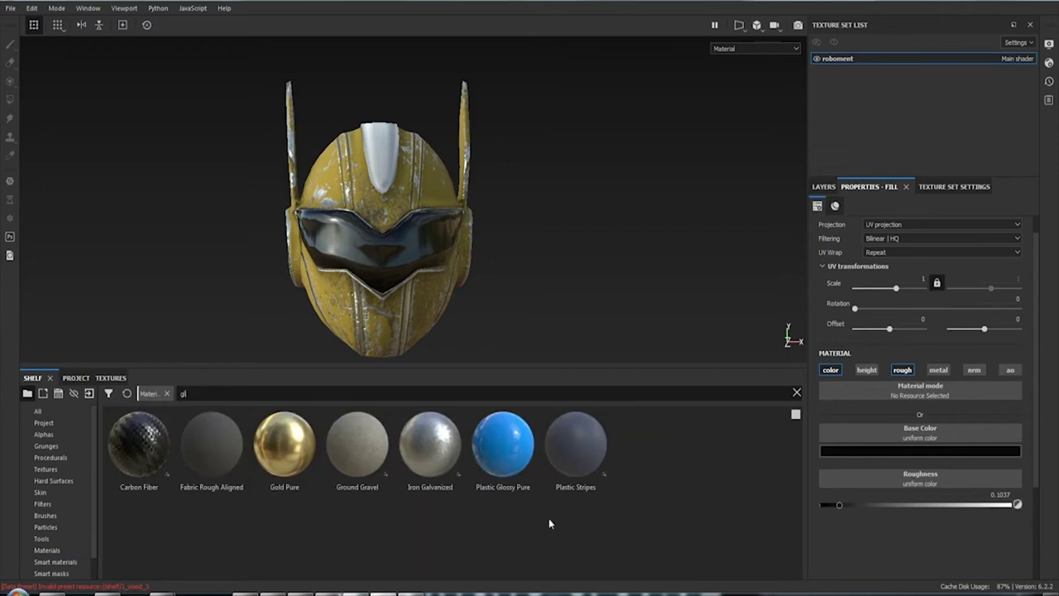
{"action": "left_click", "coordinate": [199, 394]}
{"action": "key", "text": "BackSpace"}
{"action": "key", "text": "BackSpace"}
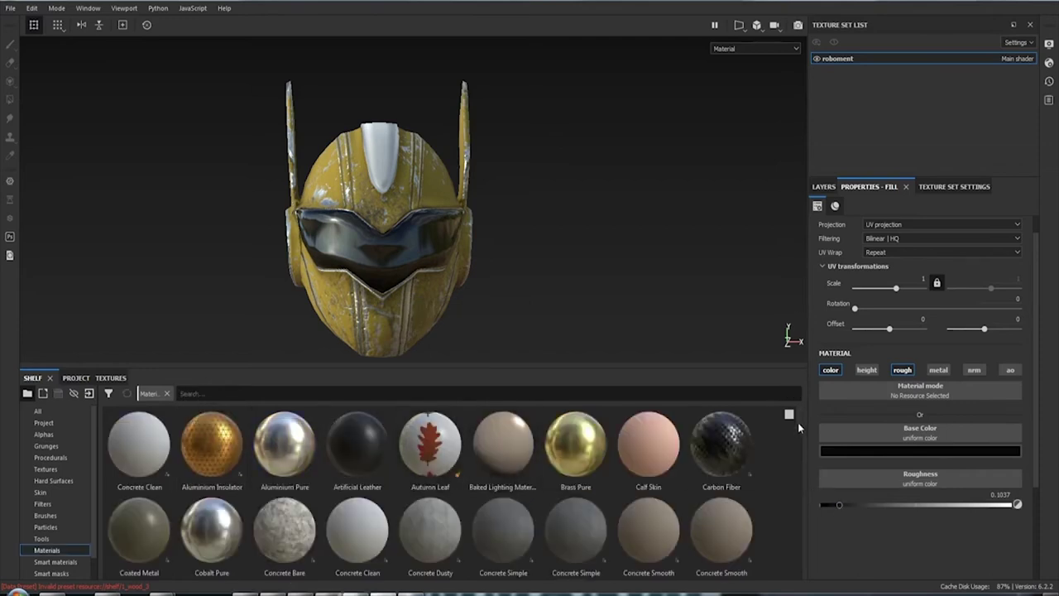
Scroll through the full Materials library and return to the layer stack
{"action": "scroll", "coordinate": [798, 430], "scroll_direction": "down", "scroll_amount": 2}
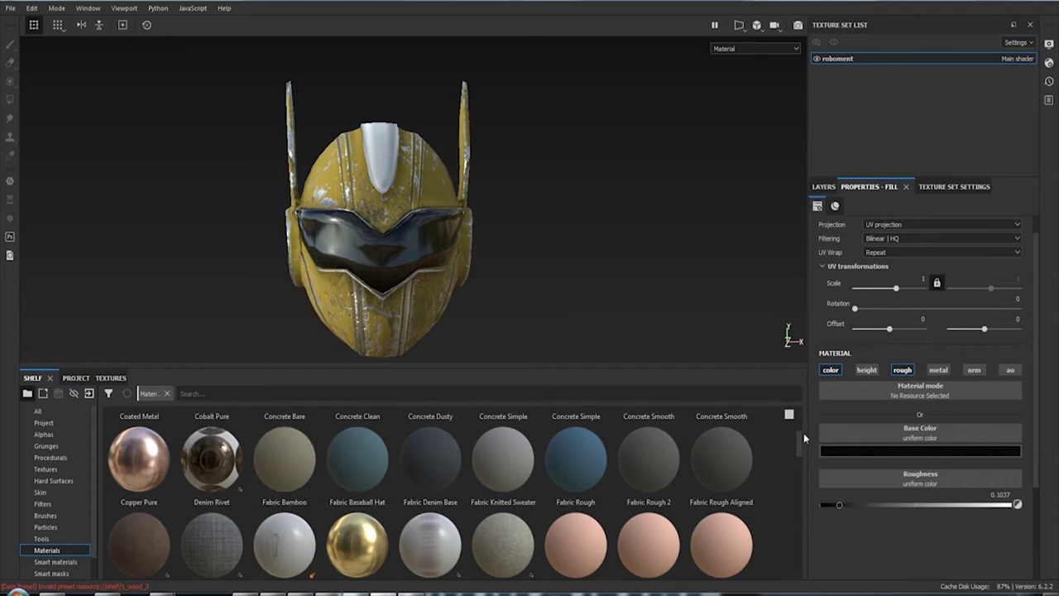
{"action": "scroll", "coordinate": [799, 438], "scroll_direction": "up", "scroll_amount": 1}
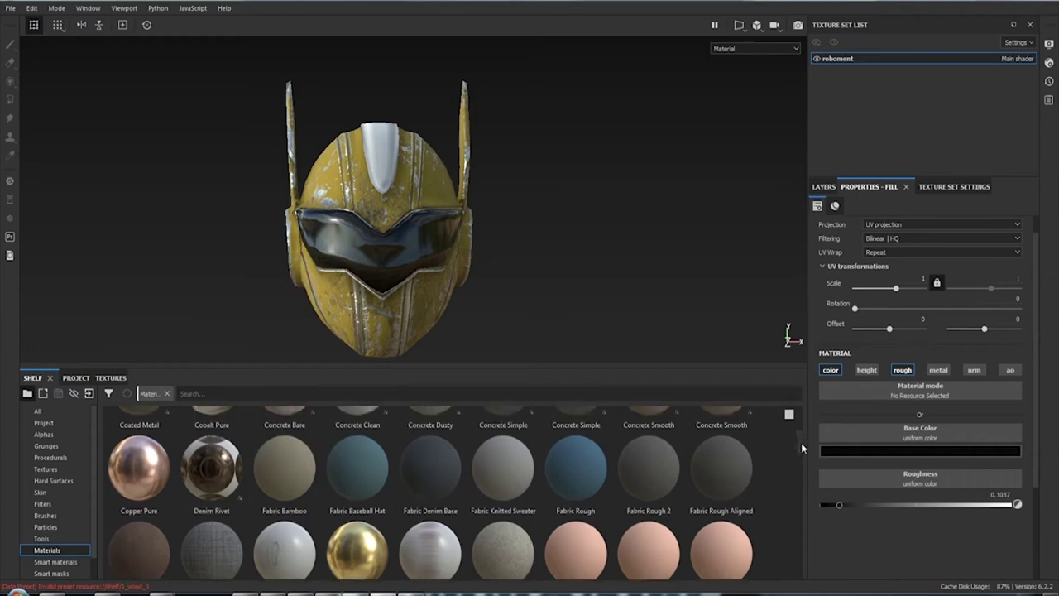
{"action": "left_click_drag", "start_coordinate": [801, 442], "coordinate": [808, 542]}
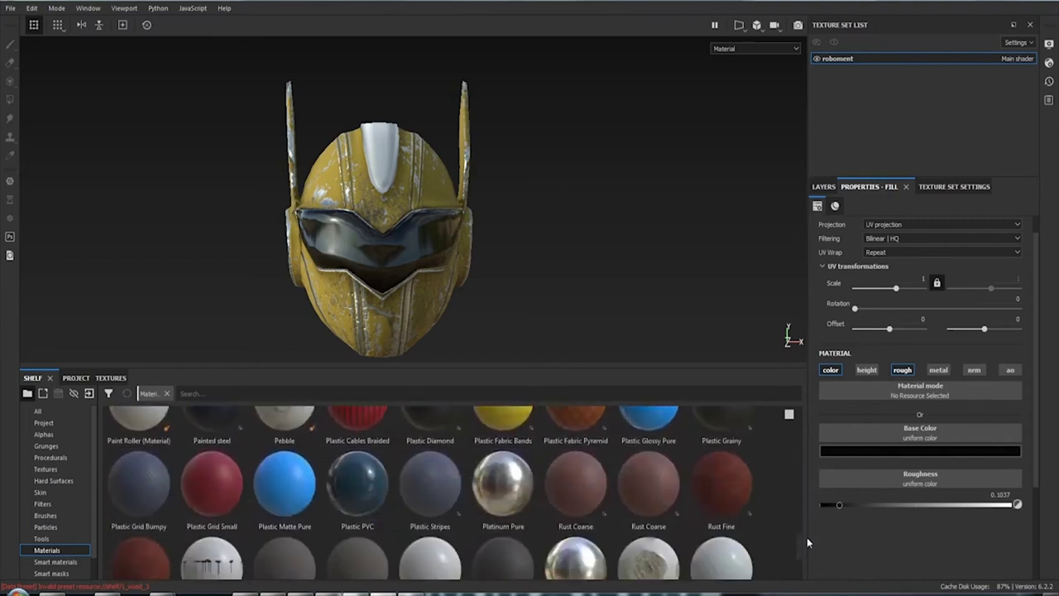
{"action": "left_click_drag", "start_coordinate": [807, 537], "coordinate": [810, 568]}
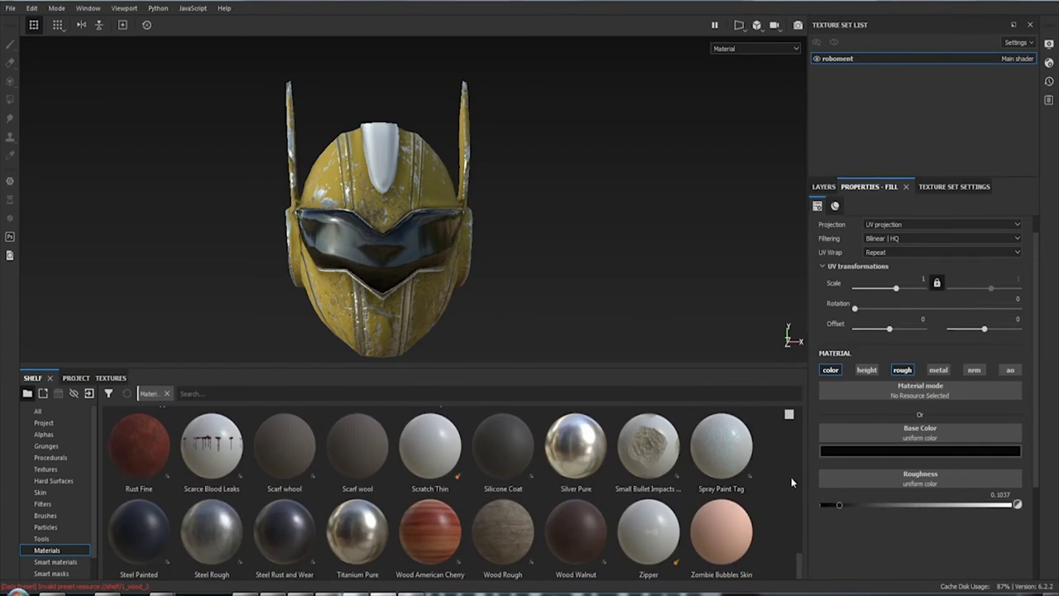
{"action": "left_click", "coordinate": [824, 188]}
{"action": "left_click_drag", "start_coordinate": [535, 262], "coordinate": [564, 264], "text": "alt"}
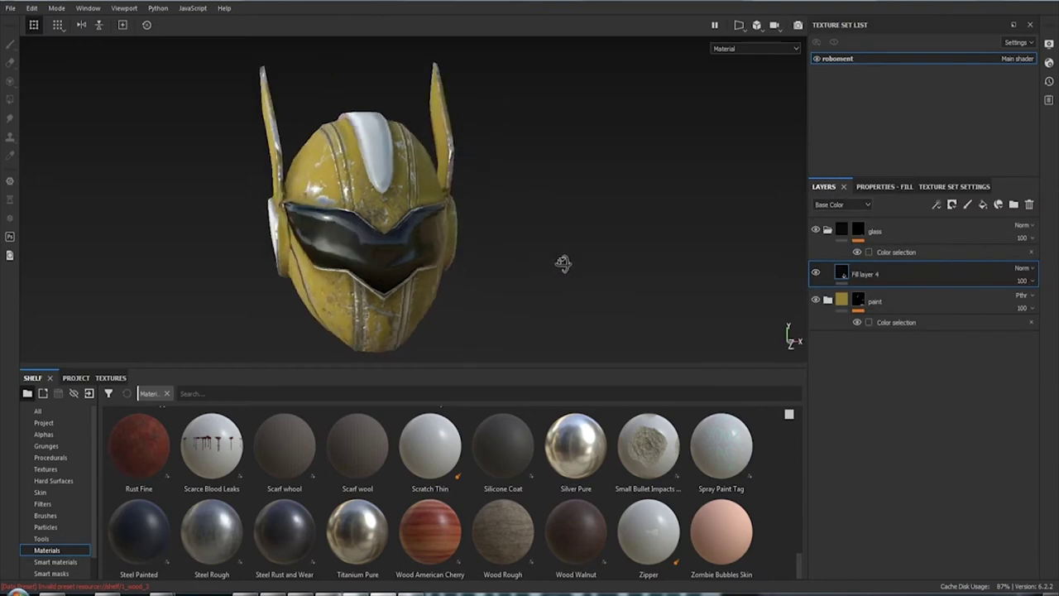
Show the Project shelf category and save the project with Ctrl+S
{"action": "left_click", "coordinate": [39, 423]}
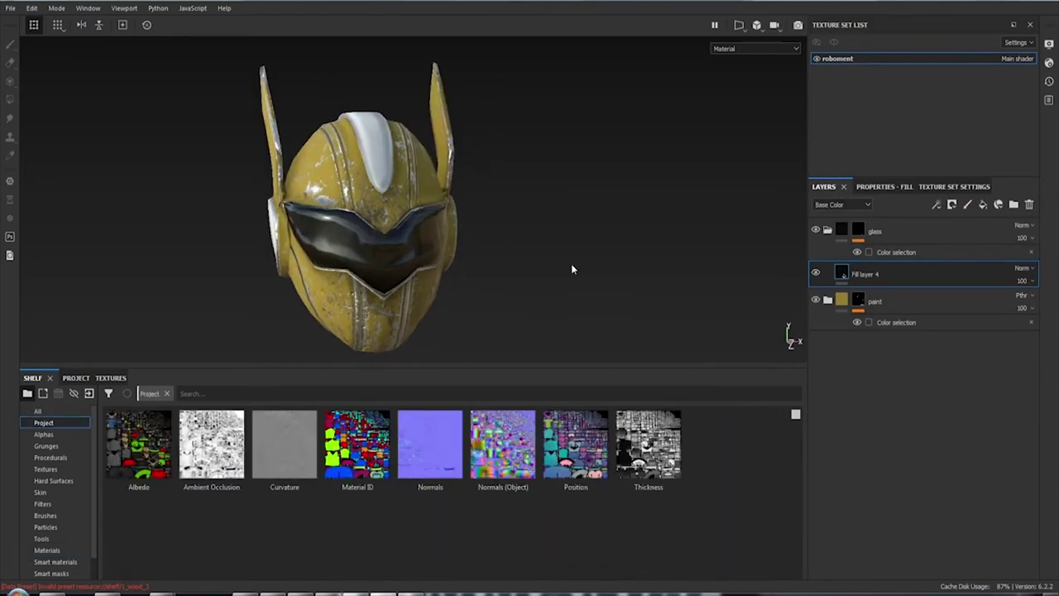
{"action": "key", "text": "ctrl+s"}
{"action": "mouse_move", "coordinate": [513, 273]}
{"action": "left_mouse_down", "text": "alt"}
{"action": "mouse_move", "coordinate": [663, 277]}
{"action": "mouse_move", "coordinate": [544, 212]}
{"action": "left_mouse_up", "text": "alt"}
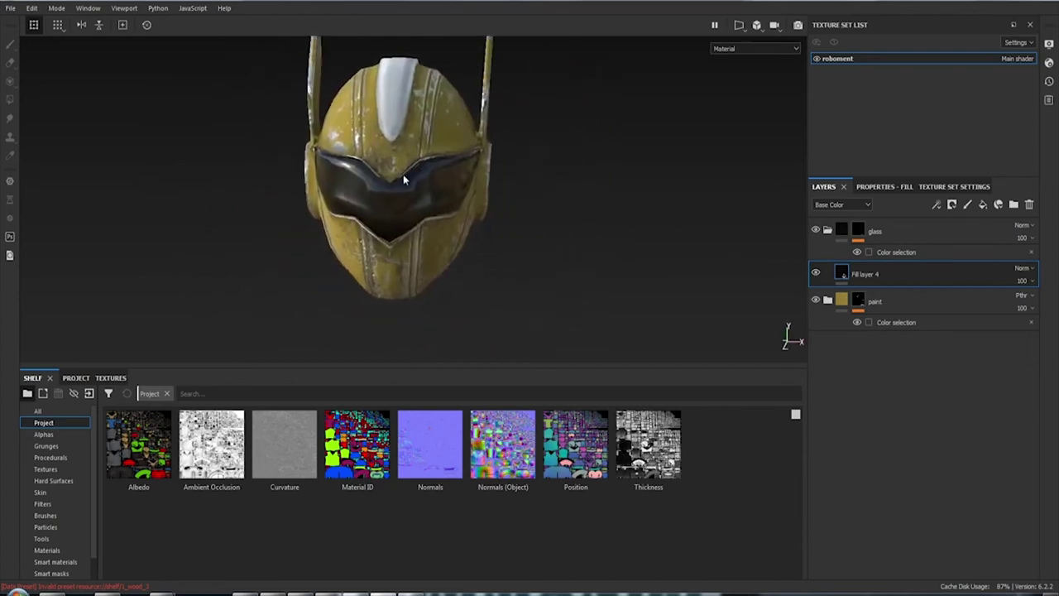
{"action": "left_click_drag", "start_coordinate": [334, 213], "coordinate": [507, 173], "text": "alt"}
{"action": "right_click_drag", "start_coordinate": [508, 173], "coordinate": [388, 250], "text": "alt"}
{"action": "left_click_drag", "start_coordinate": [387, 249], "coordinate": [394, 267], "text": "alt"}
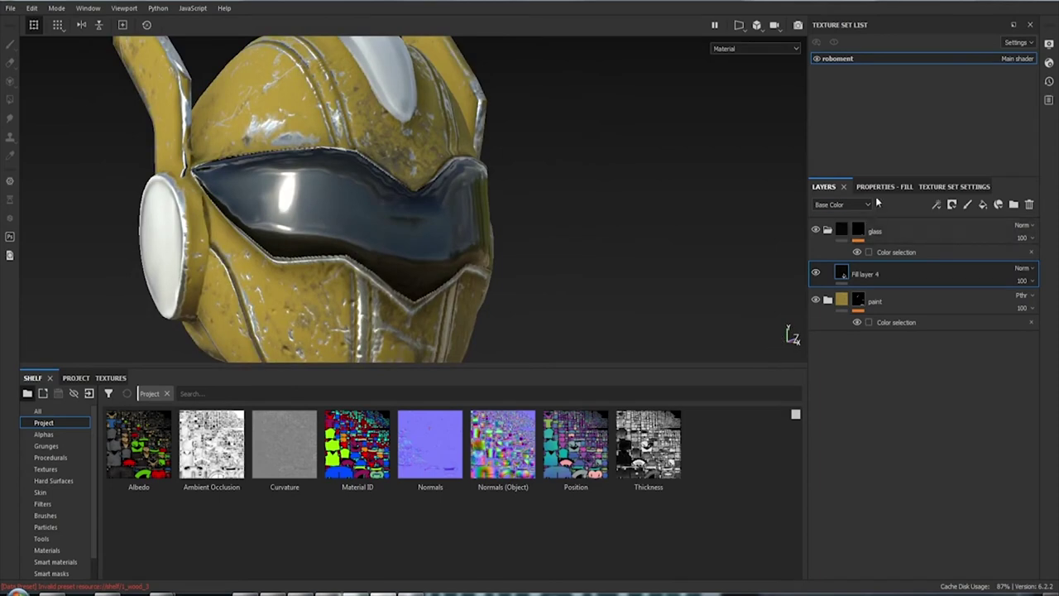
{"action": "mouse_move", "coordinate": [613, 245]}
{"action": "left_mouse_down", "text": "alt"}
{"action": "mouse_move", "coordinate": [574, 237]}
{"action": "mouse_move", "coordinate": [490, 246]}
{"action": "mouse_move", "coordinate": [579, 240]}
{"action": "left_mouse_up", "text": "alt"}
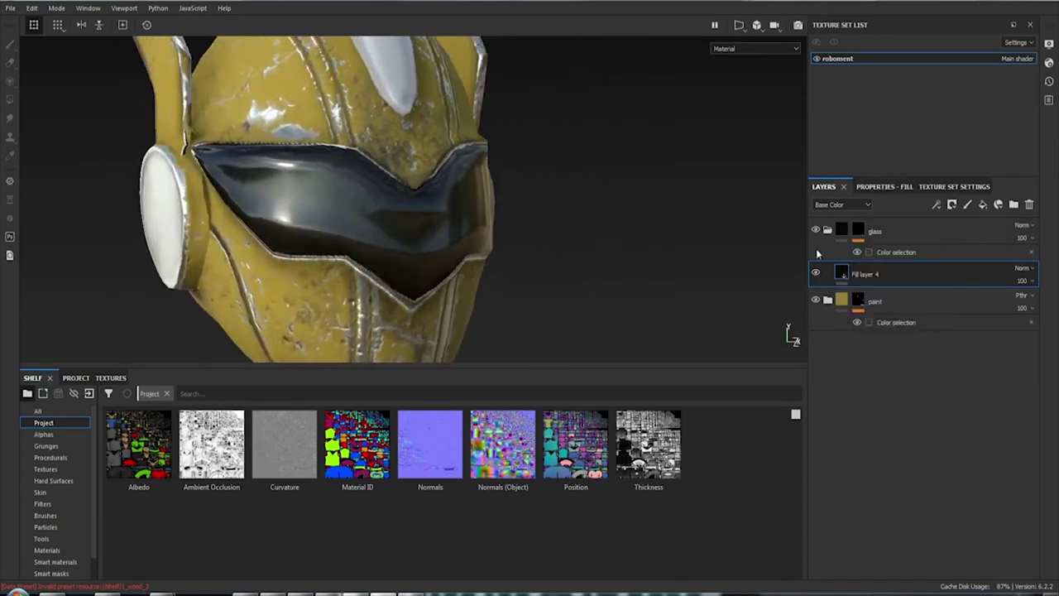
Duplicate Fill layer 4 and show the copy's fill properties
{"action": "left_click", "coordinate": [871, 188]}
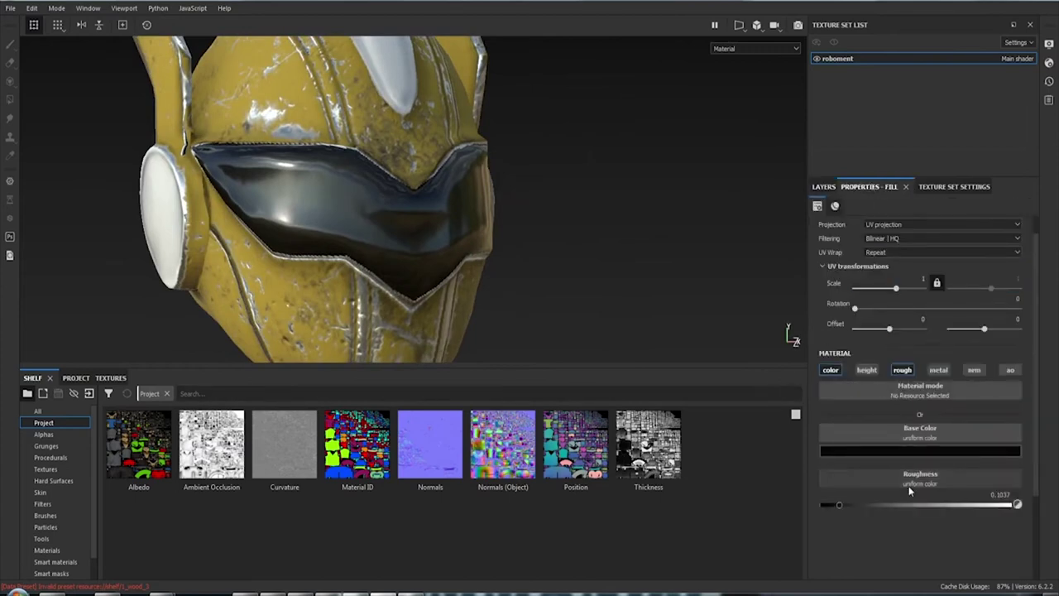
{"action": "left_click", "coordinate": [824, 187]}
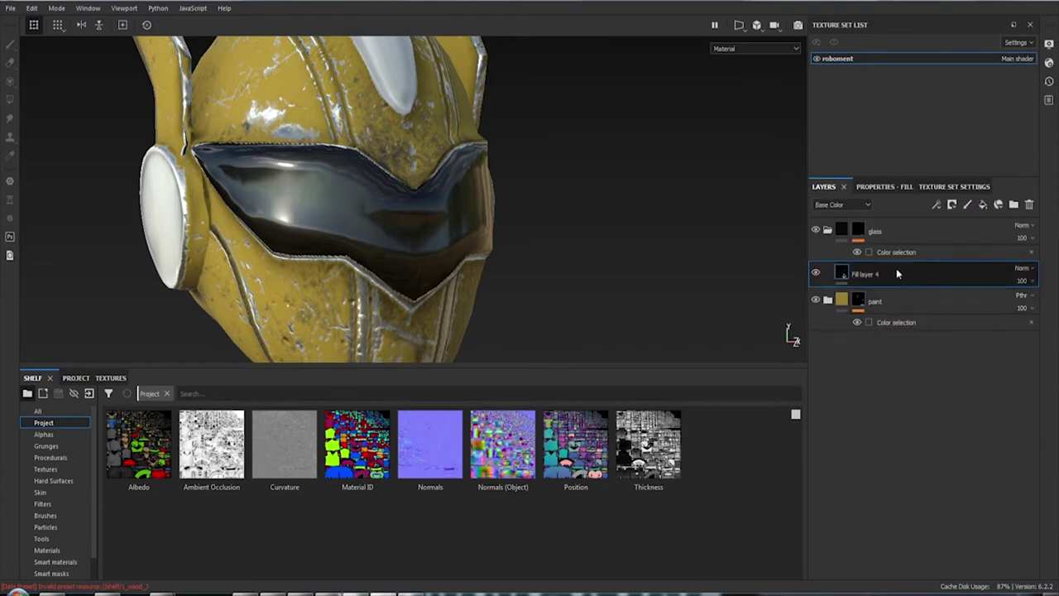
{"action": "key", "text": "ctrl+d"}
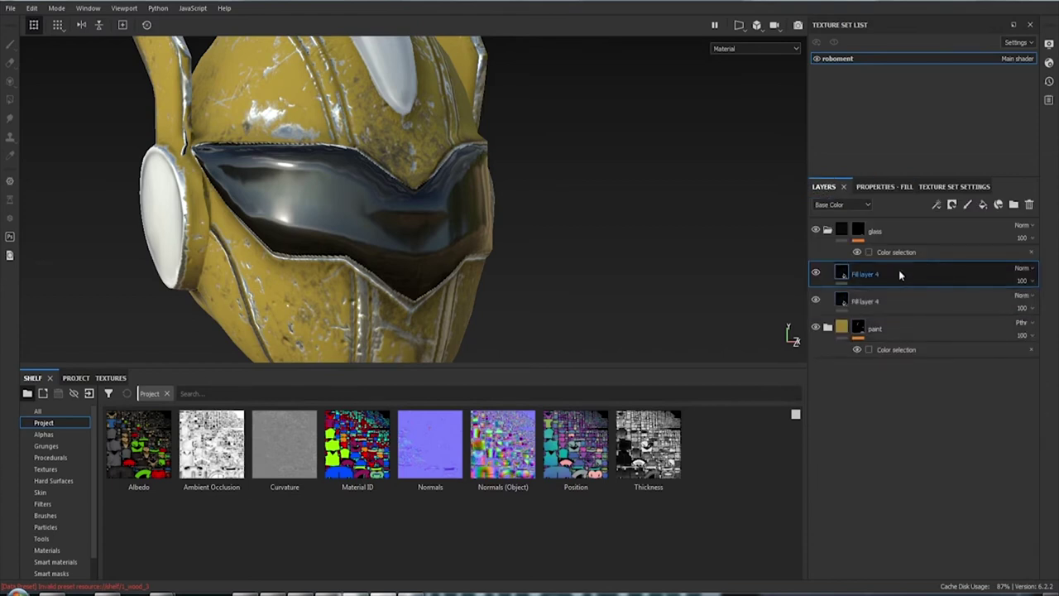
{"action": "left_click", "coordinate": [877, 188]}
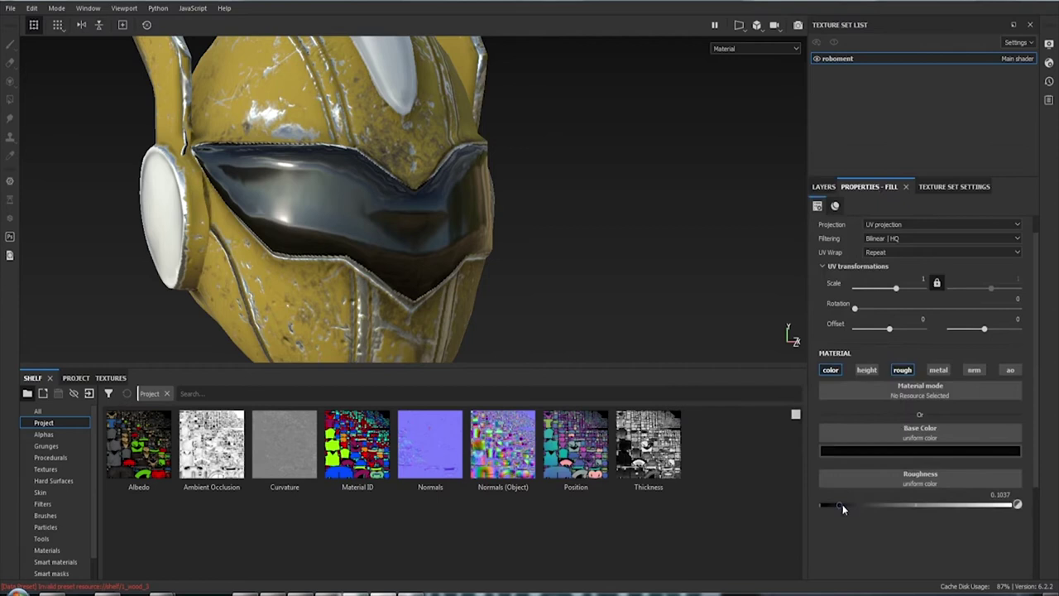
Turn off the duplicated fill's color channel and set its roughness to 0.2104
{"action": "left_click", "coordinate": [831, 370]}
{"action": "mouse_move", "coordinate": [839, 459]}
{"action": "left_mouse_down"}
{"action": "mouse_move", "coordinate": [889, 459]}
{"action": "mouse_move", "coordinate": [860, 465]}
{"action": "left_mouse_up"}
{"action": "mouse_move", "coordinate": [558, 250]}
{"action": "left_mouse_down", "text": "alt"}
{"action": "mouse_move", "coordinate": [439, 243]}
{"action": "mouse_move", "coordinate": [641, 249]}
{"action": "mouse_move", "coordinate": [634, 265]}
{"action": "left_mouse_up", "text": "alt"}
{"action": "mouse_move", "coordinate": [561, 226]}
{"action": "left_mouse_down", "text": "alt"}
{"action": "mouse_move", "coordinate": [494, 229]}
{"action": "mouse_move", "coordinate": [521, 215]}
{"action": "mouse_move", "coordinate": [480, 246]}
{"action": "left_mouse_up", "text": "alt"}
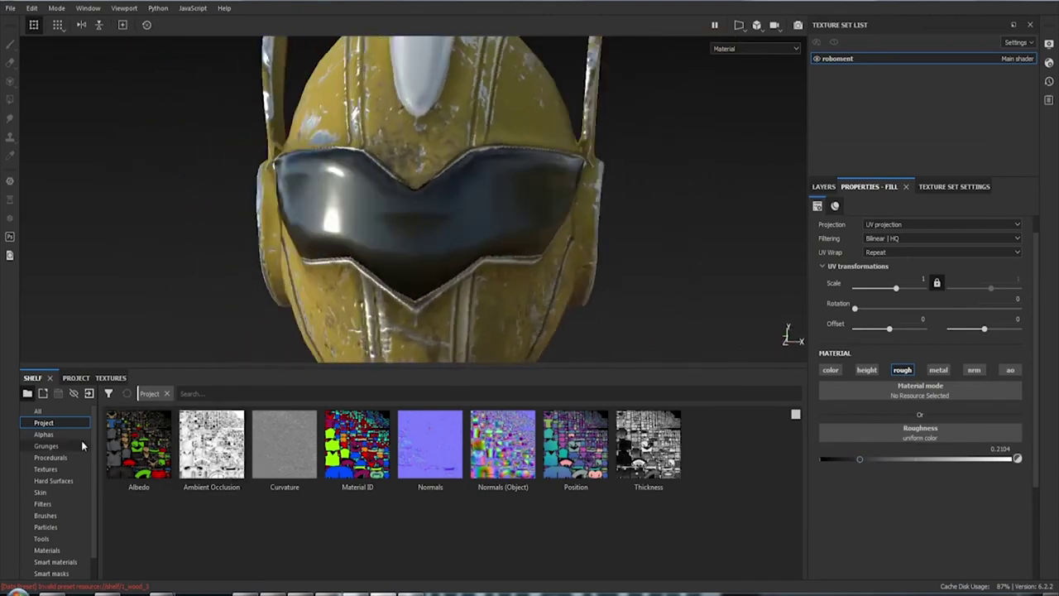
Show the Grunges library in the shelf and scroll through it
{"action": "left_click", "coordinate": [58, 443]}
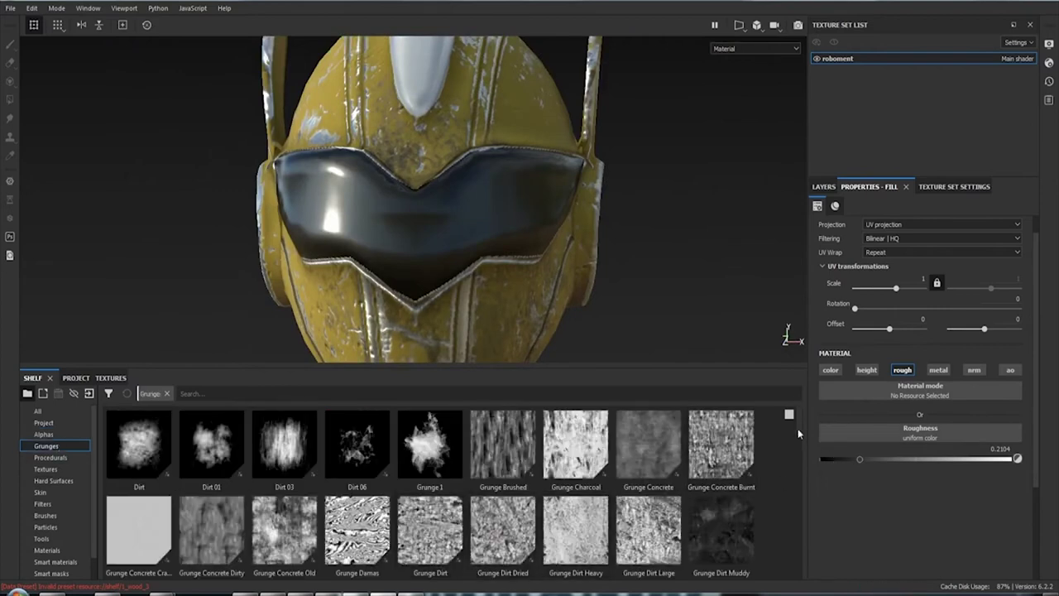
{"action": "left_click_drag", "start_coordinate": [798, 436], "coordinate": [800, 462]}
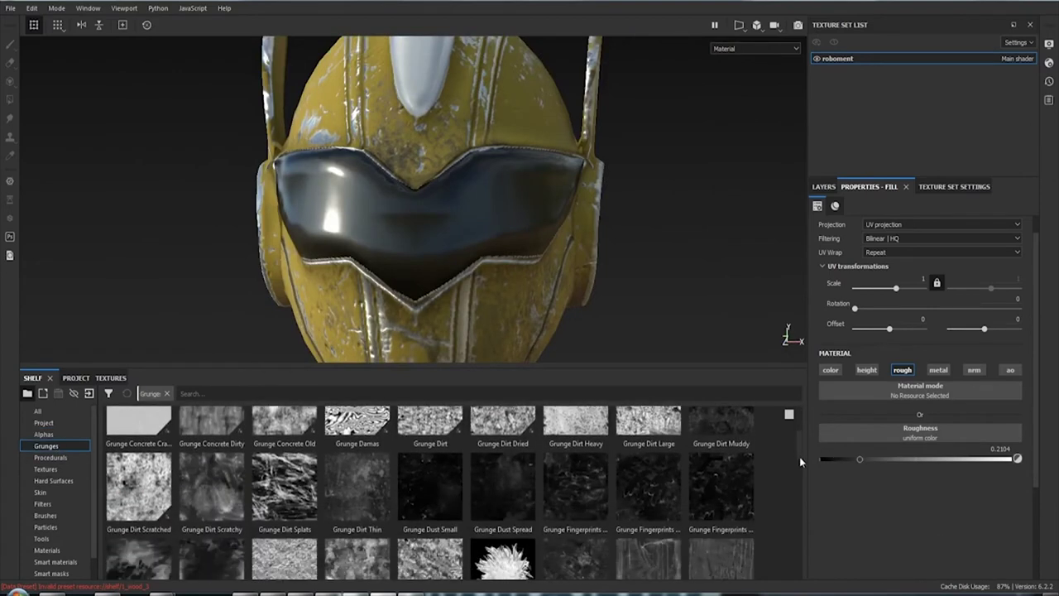
{"action": "left_click_drag", "start_coordinate": [799, 455], "coordinate": [799, 463]}
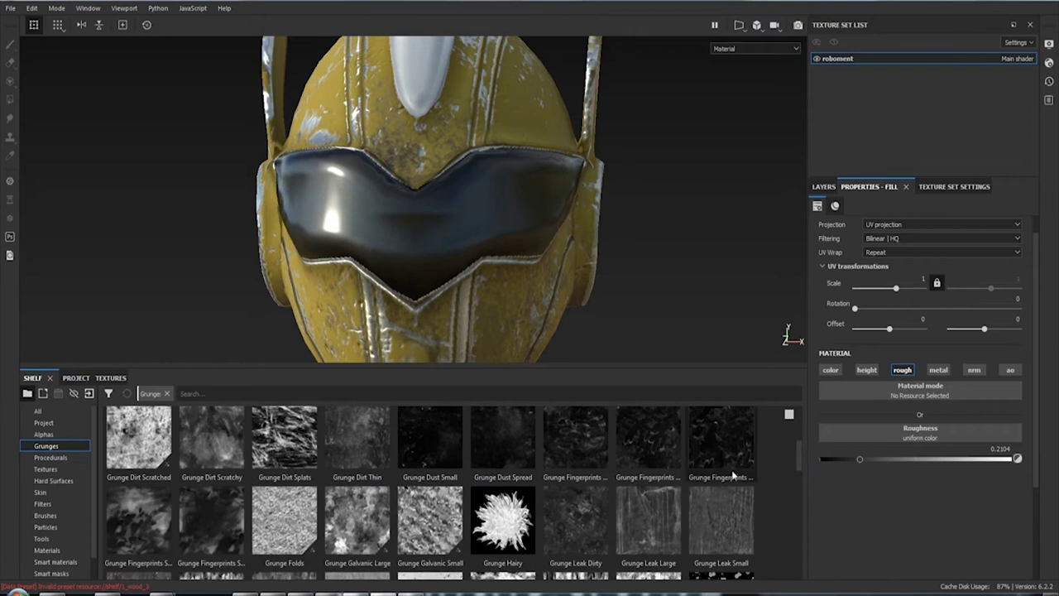
{"action": "mouse_move", "coordinate": [575, 520]}
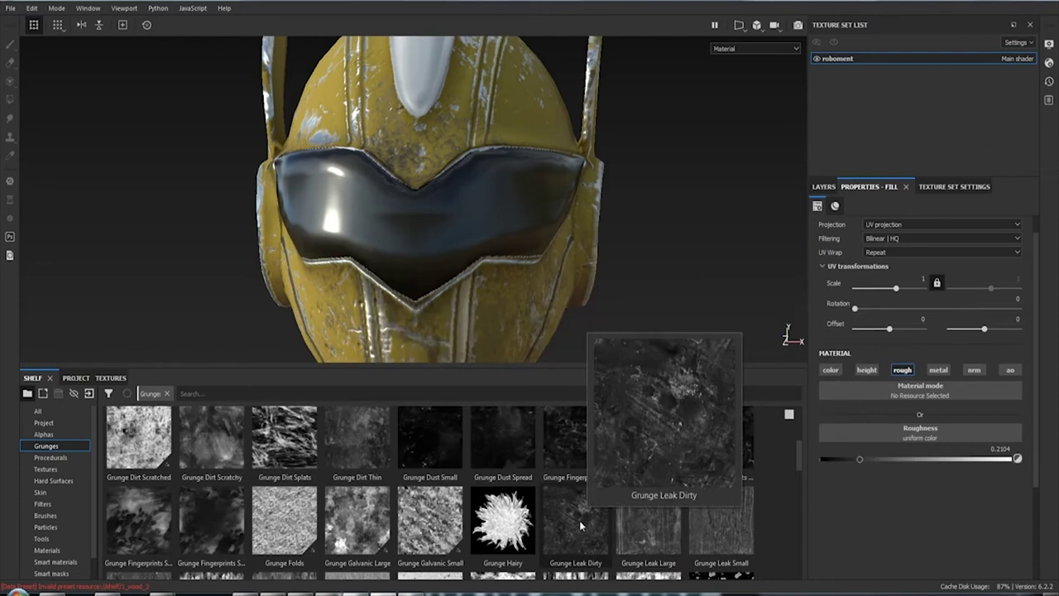
Drop Grunge Leak Dirty into the Roughness slot and inspect the grunge on the helmet
{"action": "left_click_drag", "start_coordinate": [579, 519], "coordinate": [920, 432]}
{"action": "mouse_move", "coordinate": [758, 364]}
{"action": "left_mouse_down", "text": "alt"}
{"action": "mouse_move", "coordinate": [497, 229]}
{"action": "mouse_move", "coordinate": [643, 220]}
{"action": "mouse_move", "coordinate": [567, 234]}
{"action": "mouse_move", "coordinate": [608, 243]}
{"action": "left_mouse_up", "text": "alt"}
{"action": "right_click_drag", "start_coordinate": [609, 243], "coordinate": [534, 239], "text": "shift"}
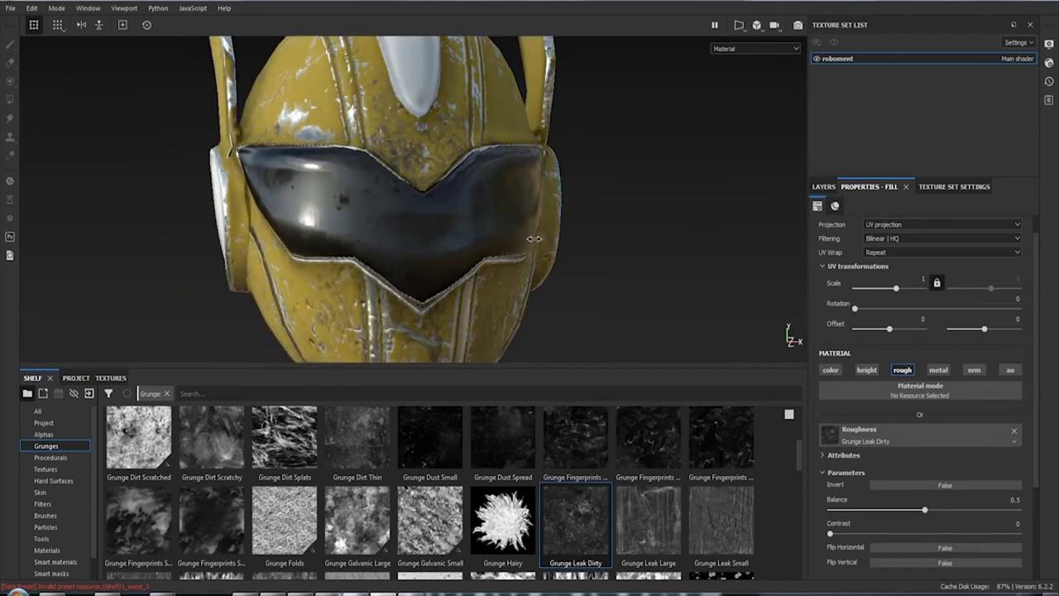
{"action": "left_click_drag", "start_coordinate": [896, 290], "coordinate": [901, 289]}
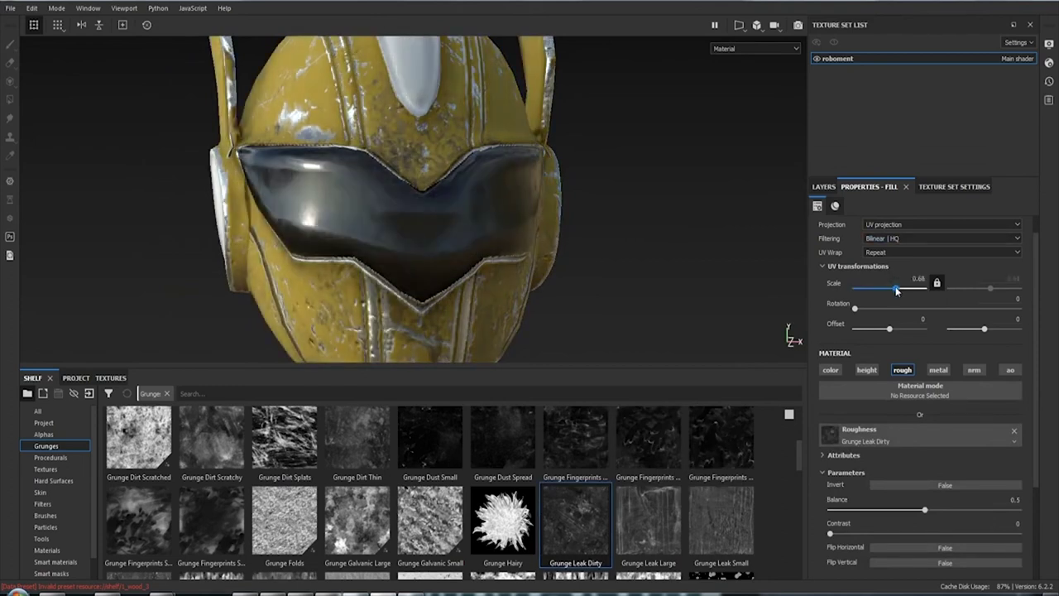
{"action": "left_click_drag", "start_coordinate": [587, 208], "coordinate": [472, 161], "text": "alt"}
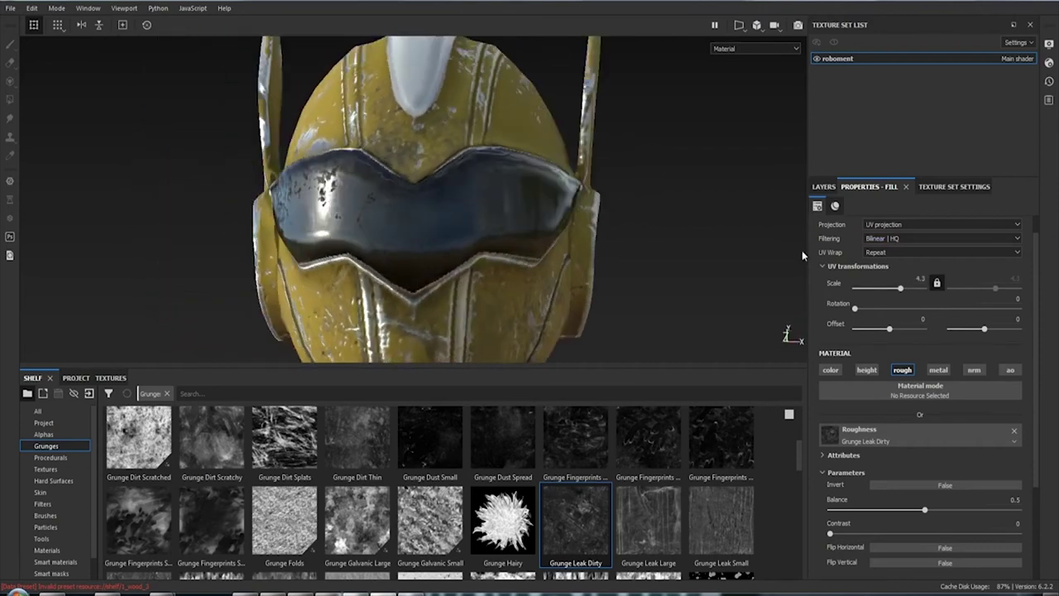
{"action": "left_click_drag", "start_coordinate": [473, 160], "coordinate": [388, 239], "text": "alt"}
{"action": "right_click_drag", "start_coordinate": [388, 239], "coordinate": [303, 227], "text": "shift"}
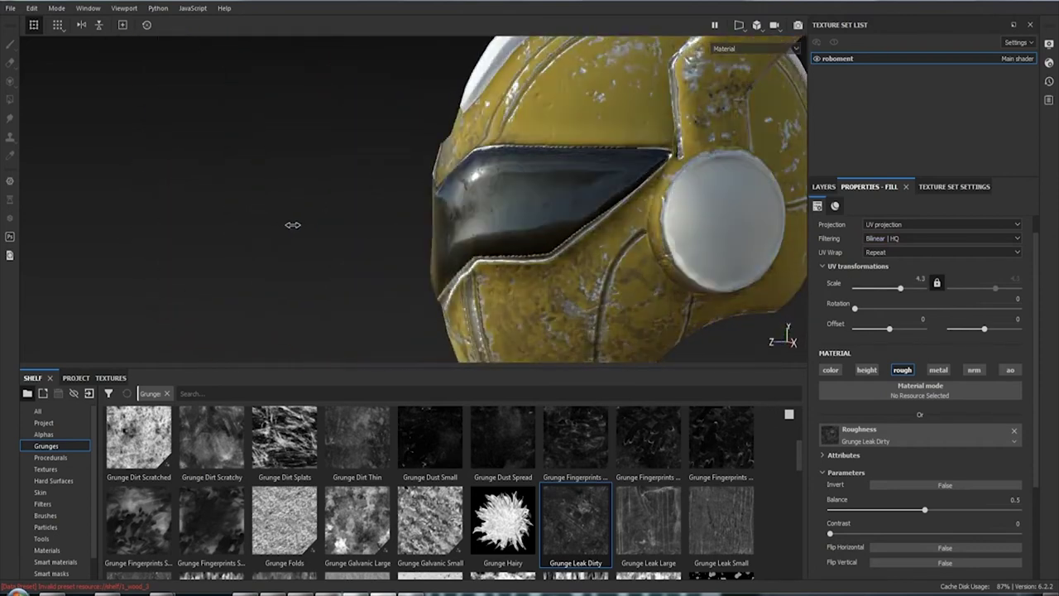
Switch the grunge fill's projection to Tri-planar and check the visor
{"action": "left_click", "coordinate": [917, 225]}
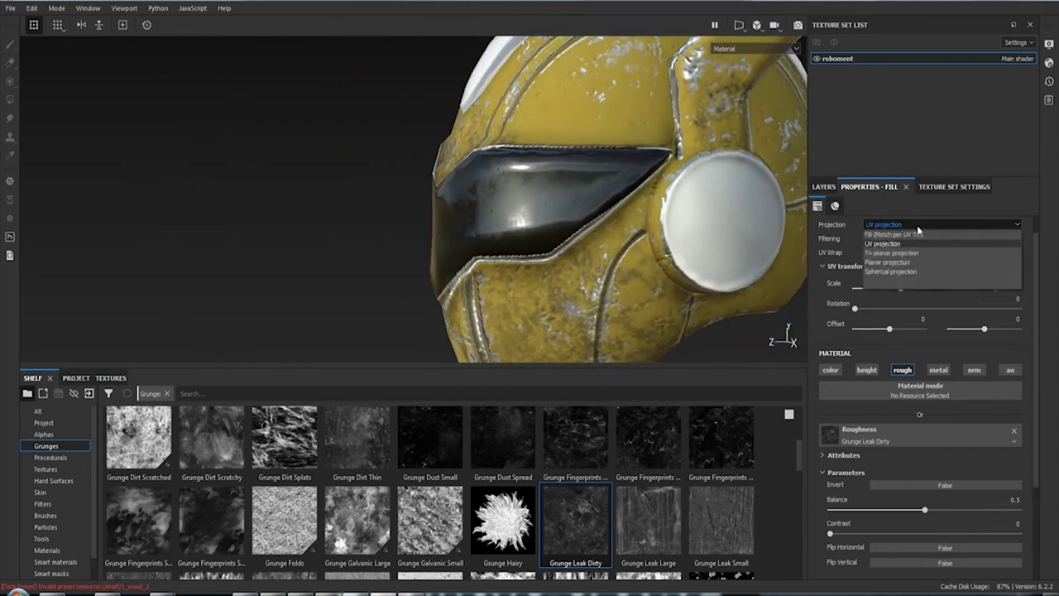
{"action": "left_click", "coordinate": [905, 244]}
{"action": "mouse_move", "coordinate": [532, 225]}
{"action": "left_mouse_down", "text": "alt"}
{"action": "mouse_move", "coordinate": [550, 204]}
{"action": "mouse_move", "coordinate": [542, 242]}
{"action": "left_mouse_up", "text": "alt"}
{"action": "right_click_drag", "start_coordinate": [541, 242], "coordinate": [552, 263], "text": "alt"}
{"action": "mouse_move", "coordinate": [553, 262]}
{"action": "left_mouse_down", "text": "alt"}
{"action": "mouse_move", "coordinate": [551, 284]}
{"action": "mouse_move", "coordinate": [523, 300]}
{"action": "mouse_move", "coordinate": [491, 281]}
{"action": "mouse_move", "coordinate": [398, 121]}
{"action": "mouse_move", "coordinate": [483, 248]}
{"action": "left_mouse_up", "text": "alt"}
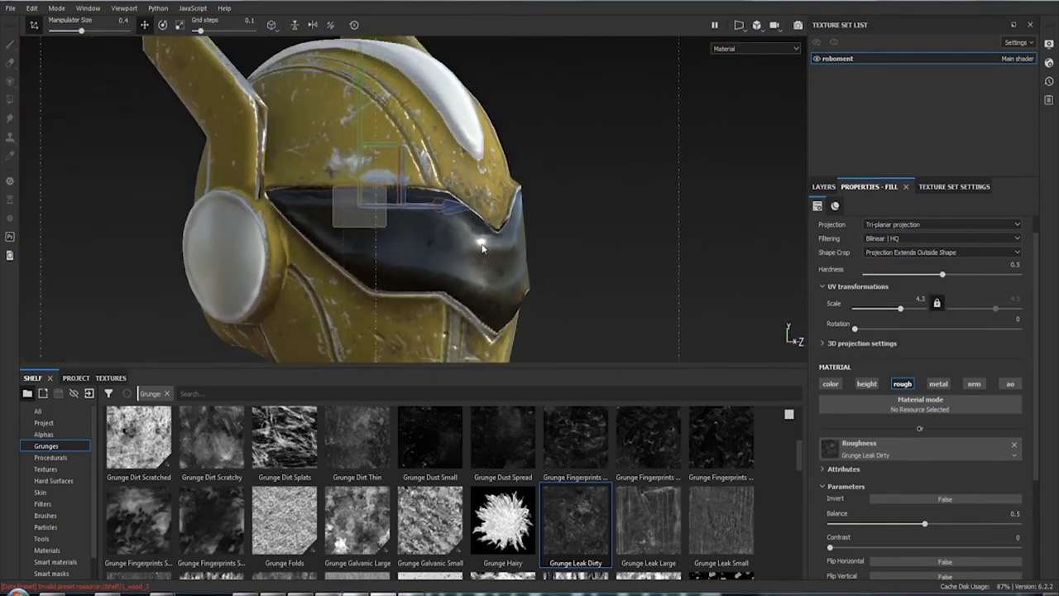
Type in the grunge's tiling scale, settling on scale 1
{"action": "left_click", "coordinate": [920, 300]}
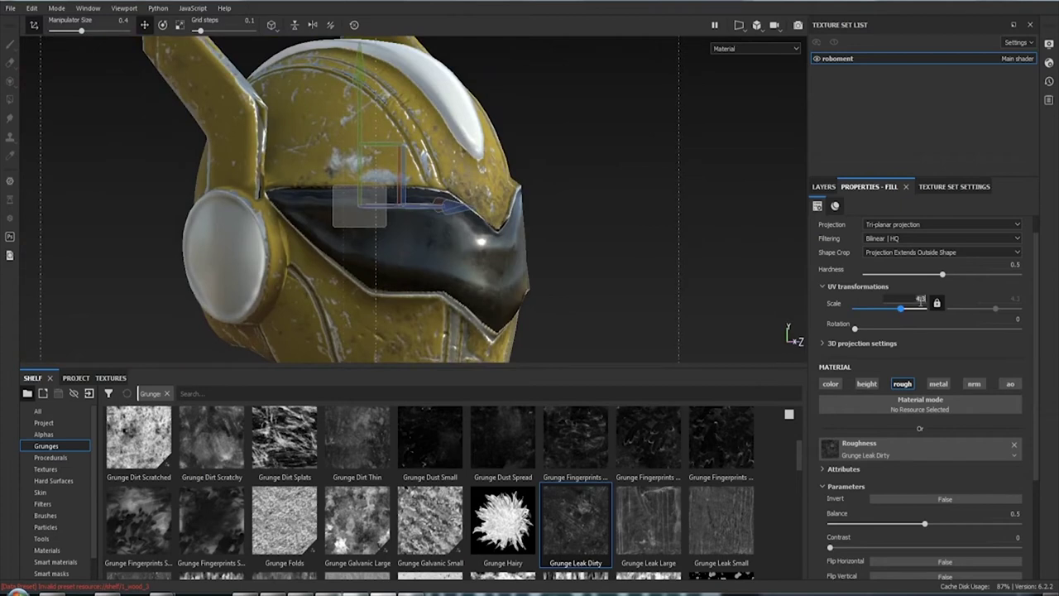
{"action": "type", "text": "4"}
{"action": "key", "text": "Return"}
{"action": "left_click_drag", "start_coordinate": [734, 302], "coordinate": [646, 301], "text": "alt"}
{"action": "left_click", "coordinate": [920, 299]}
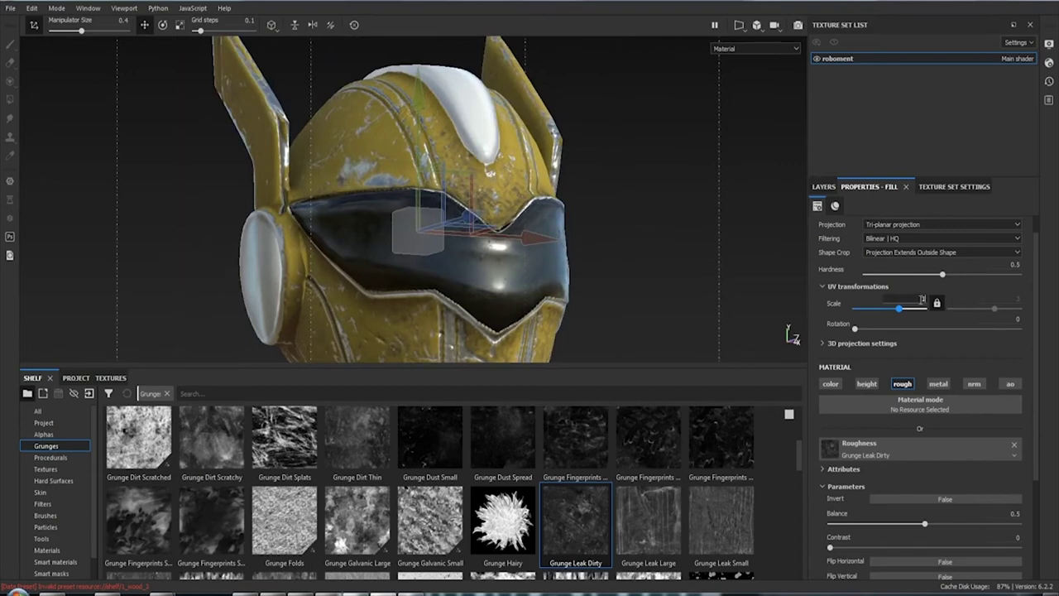
{"action": "left_click_drag", "start_coordinate": [786, 339], "coordinate": [602, 284], "text": "alt"}
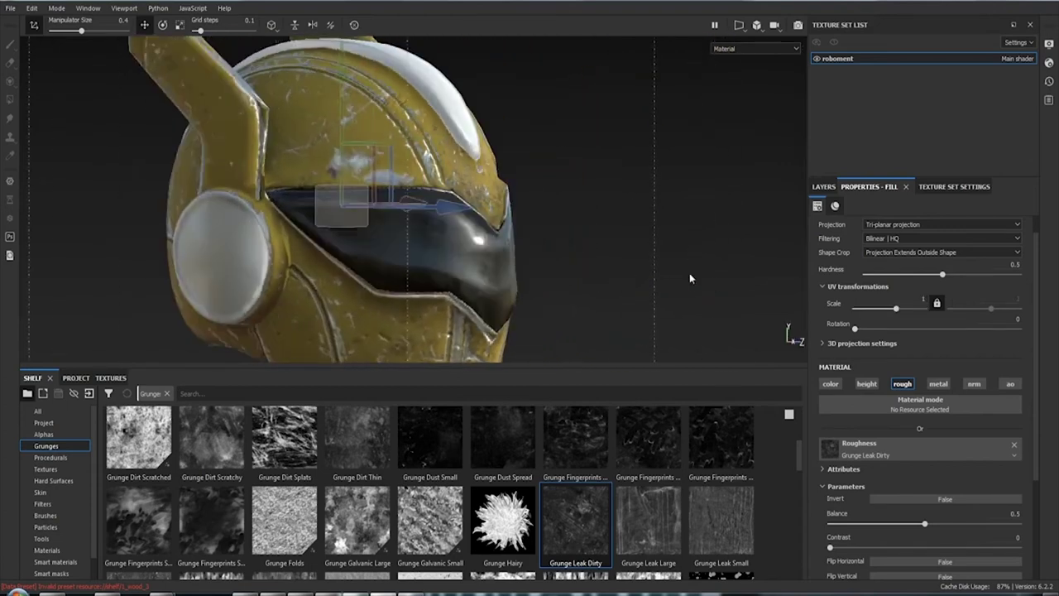
{"action": "scroll", "coordinate": [464, 249], "scroll_direction": "up", "scroll_amount": 3}
{"action": "mouse_move", "coordinate": [496, 331]}
{"action": "left_mouse_down", "text": "alt"}
{"action": "mouse_move", "coordinate": [159, 321]}
{"action": "mouse_move", "coordinate": [260, 314]}
{"action": "left_mouse_up", "text": "alt"}
{"action": "scroll", "coordinate": [414, 248], "scroll_direction": "down", "scroll_amount": 3}
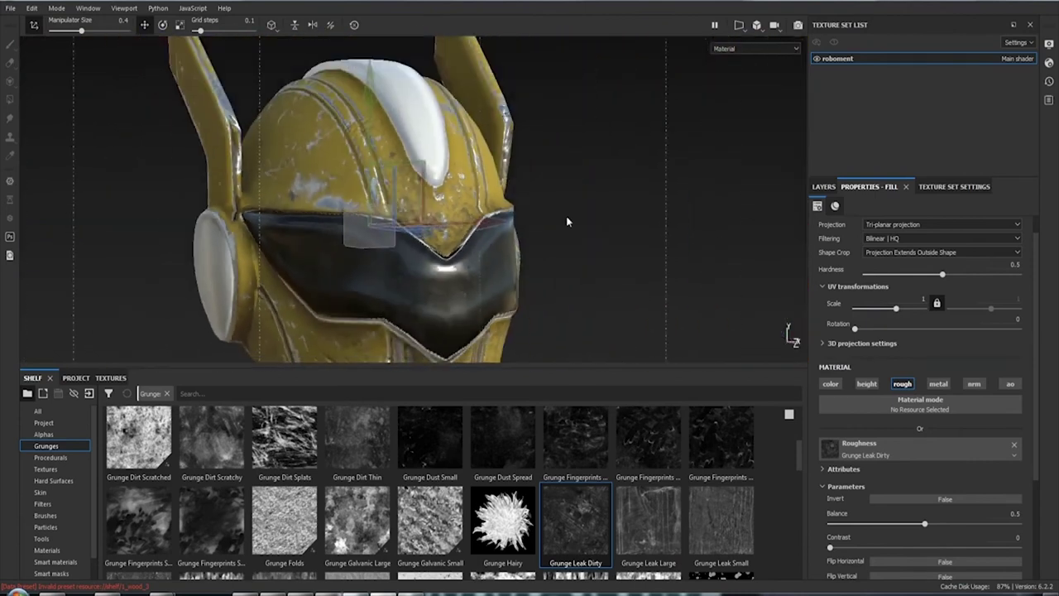
{"action": "left_click", "coordinate": [830, 188]}
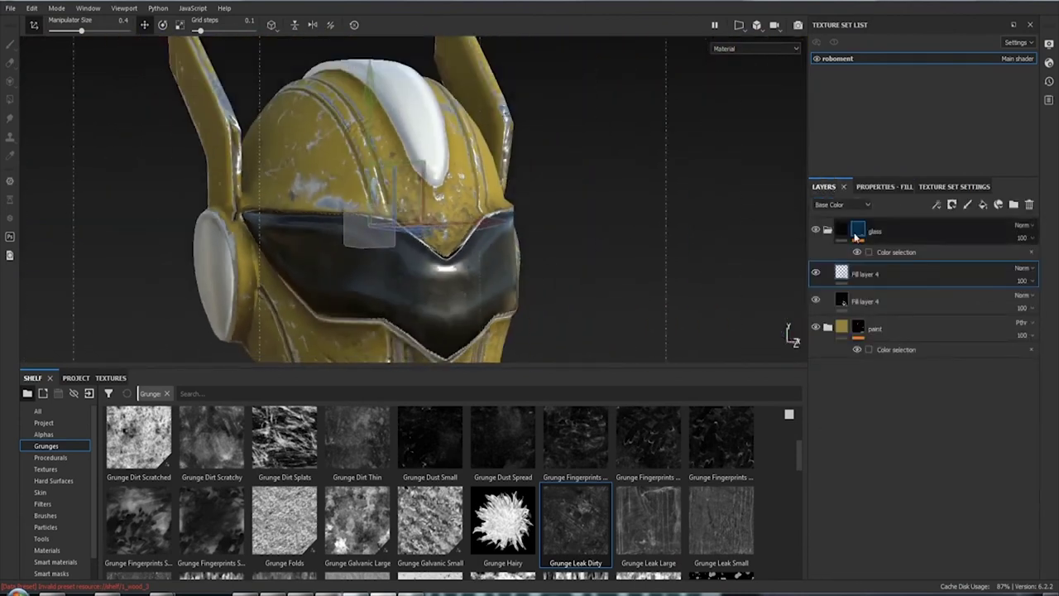
Add a new Fill layer 5 above Fill layer 4 in the glass folder
{"action": "left_click", "coordinate": [891, 234]}
{"action": "scroll", "coordinate": [541, 194], "scroll_direction": "down", "scroll_amount": 2}
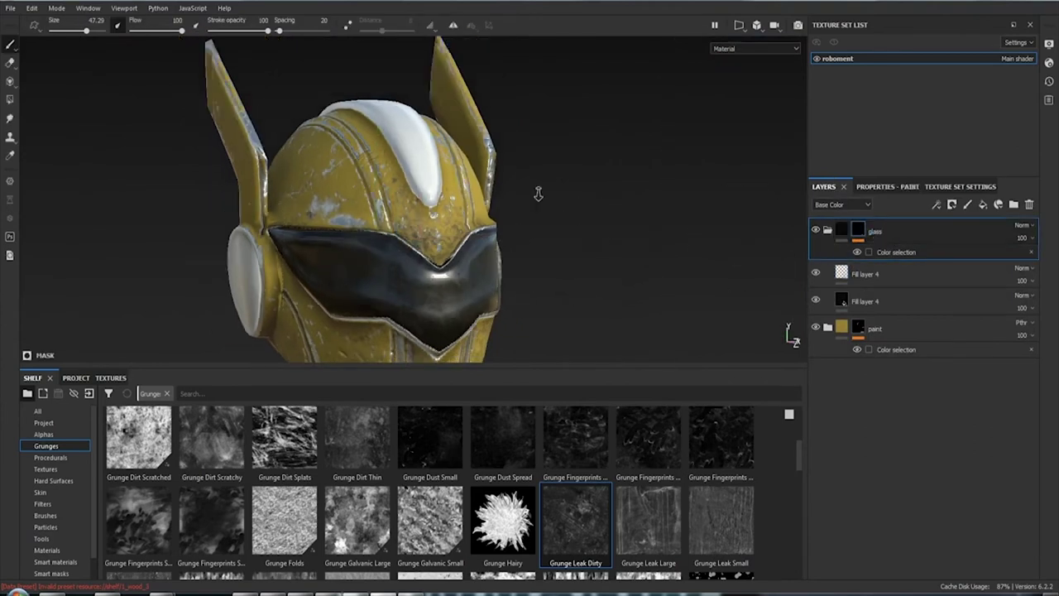
{"action": "scroll", "coordinate": [562, 254], "scroll_direction": "down", "scroll_amount": 2}
{"action": "mouse_move", "coordinate": [562, 253]}
{"action": "left_mouse_down", "text": "alt"}
{"action": "mouse_move", "coordinate": [354, 239]}
{"action": "mouse_move", "coordinate": [568, 258]}
{"action": "mouse_move", "coordinate": [551, 265]}
{"action": "mouse_move", "coordinate": [485, 201]}
{"action": "left_mouse_up", "text": "alt"}
{"action": "scroll", "coordinate": [541, 237], "scroll_direction": "up", "scroll_amount": 5}
{"action": "key", "text": "ctrl"}
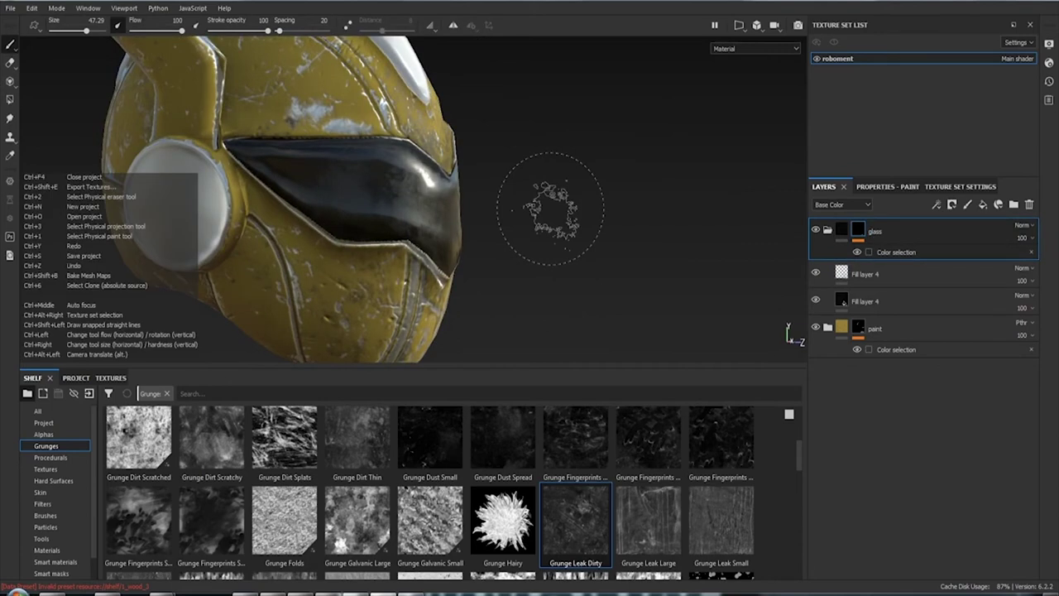
{"action": "left_click", "coordinate": [892, 280]}
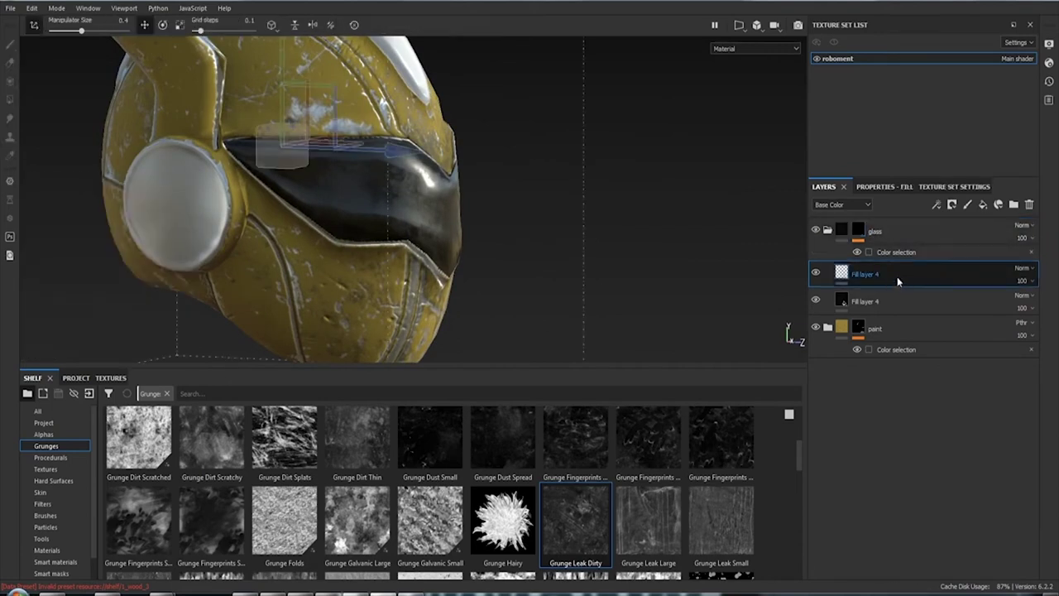
{"action": "left_click", "coordinate": [984, 206]}
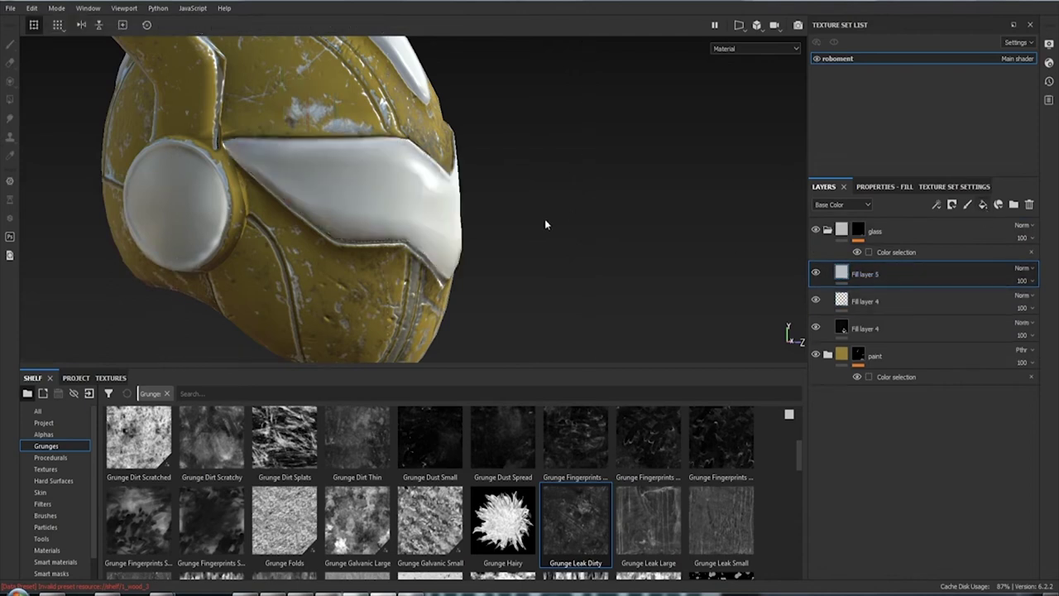
Give Fill layer 5 a black mask and keep its height channel enabled at 0.0259
{"action": "right_click", "coordinate": [841, 274]}
{"action": "left_click", "coordinate": [882, 21]}
{"action": "left_click", "coordinate": [841, 273]}
{"action": "left_click", "coordinate": [885, 187]}
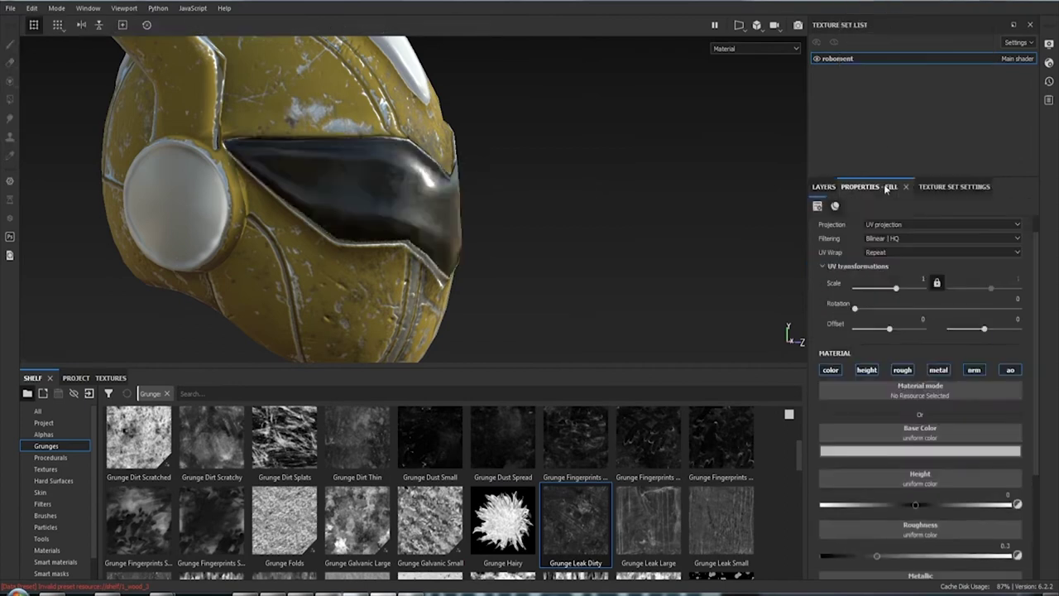
{"action": "left_click_drag", "start_coordinate": [670, 286], "coordinate": [503, 258], "text": "alt"}
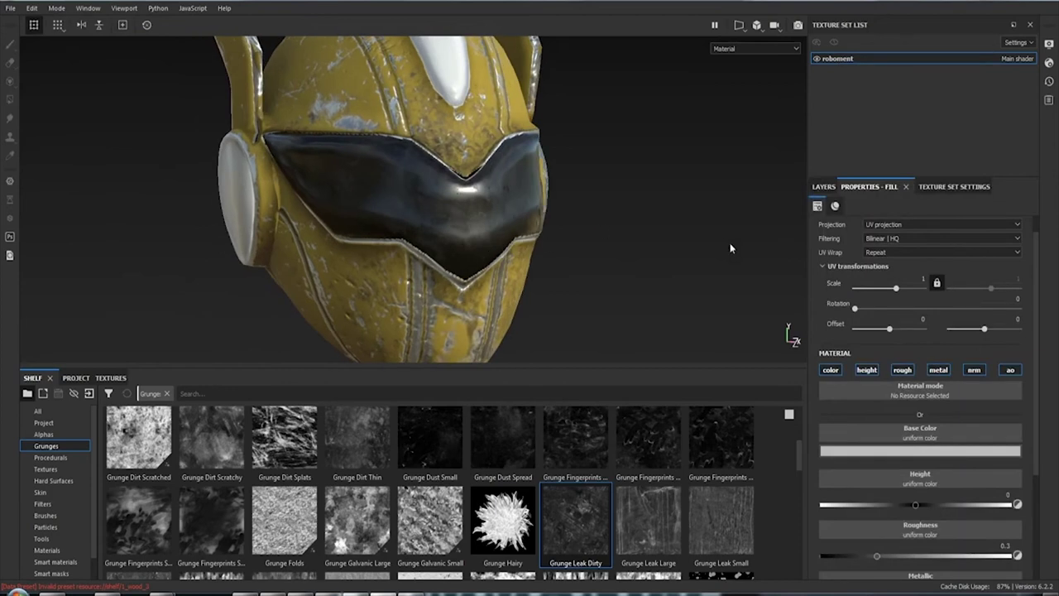
{"action": "left_click", "coordinate": [865, 370]}
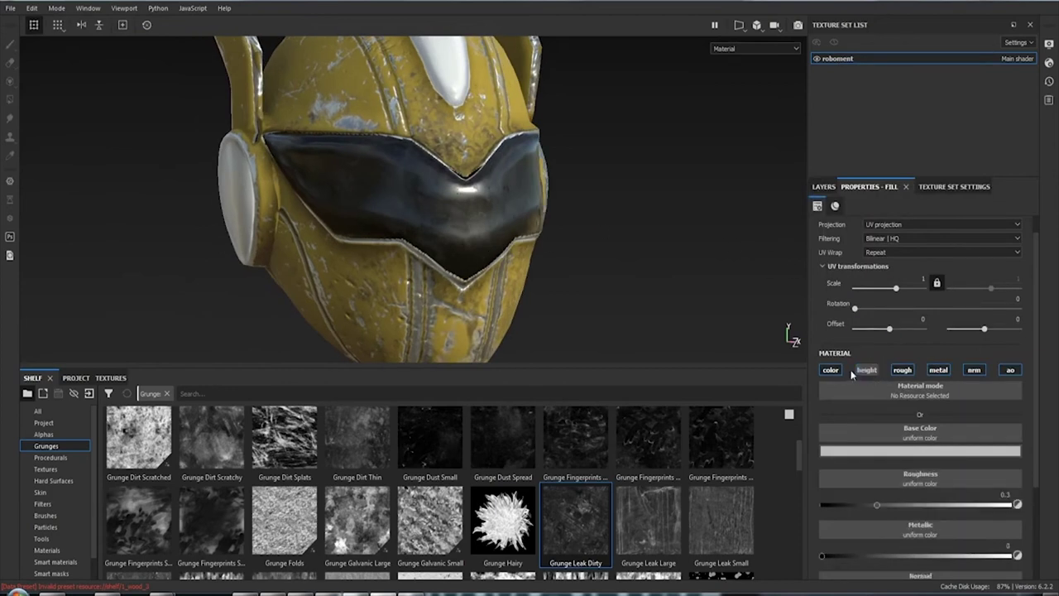
{"action": "left_click", "coordinate": [866, 370]}
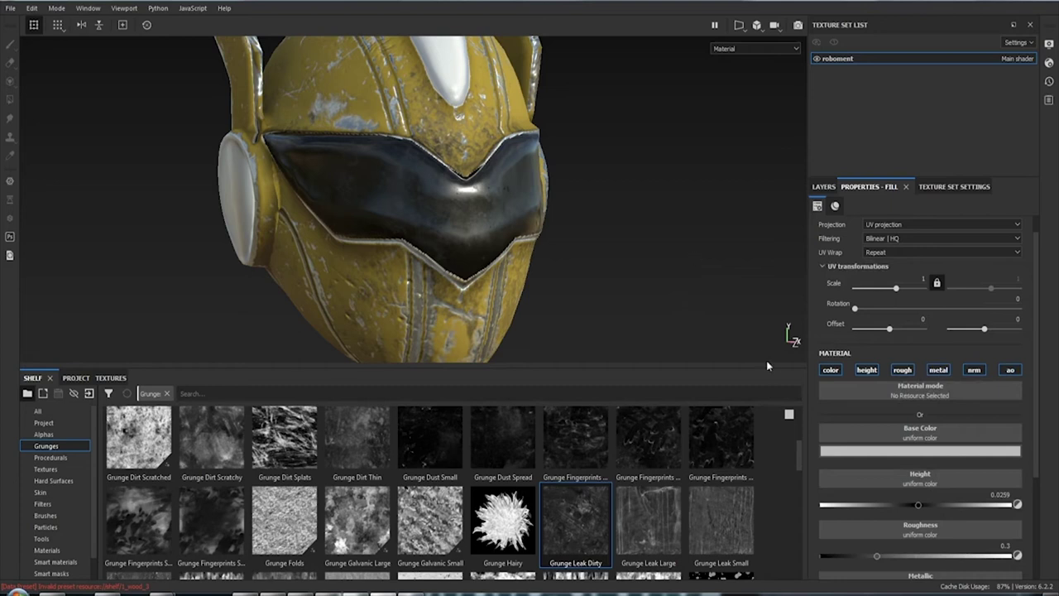
Inspect the helmet's D14/88 side in the Base Color channel view, then return to material view
{"action": "left_click", "coordinate": [873, 451]}
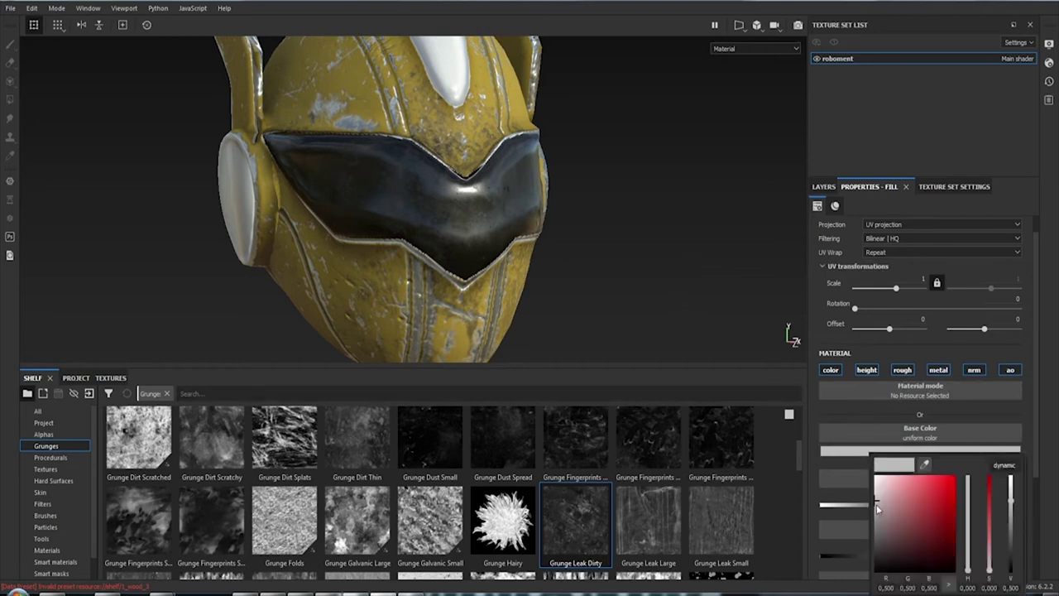
{"action": "left_click_drag", "start_coordinate": [568, 189], "coordinate": [532, 224], "text": "alt"}
{"action": "scroll", "coordinate": [554, 296], "scroll_direction": "up", "scroll_amount": 3}
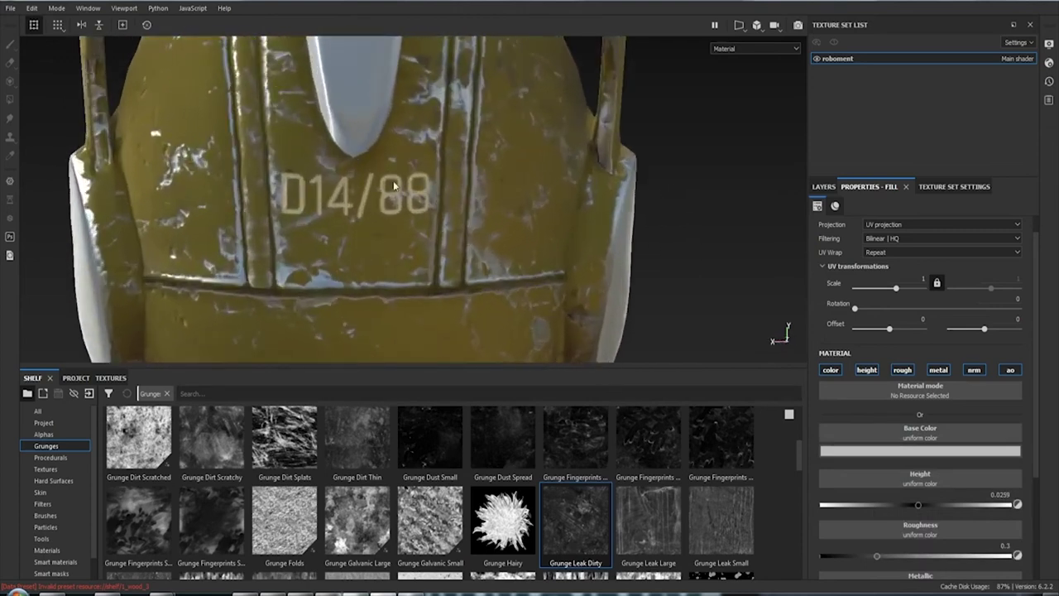
{"action": "key", "text": "alt"}
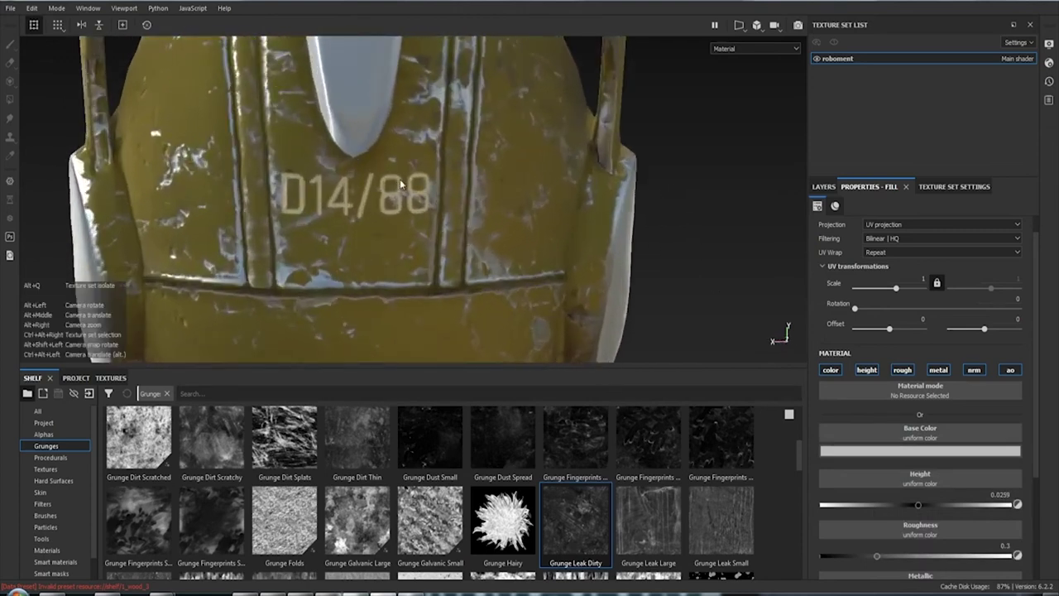
{"action": "key", "text": "alt"}
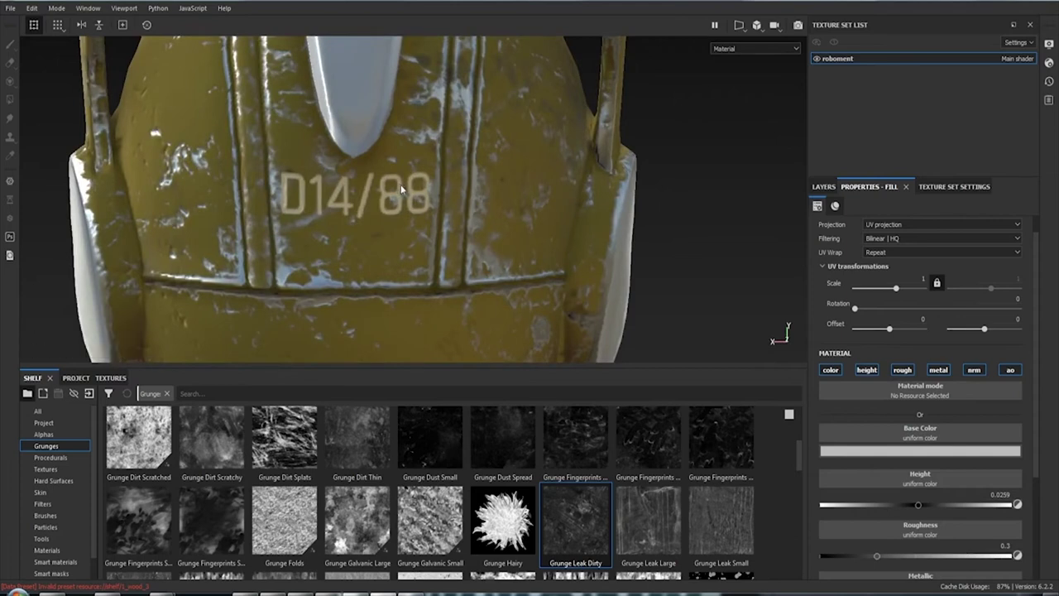
{"action": "key", "text": "c"}
{"action": "key", "text": "c"}
{"action": "key", "text": "m"}
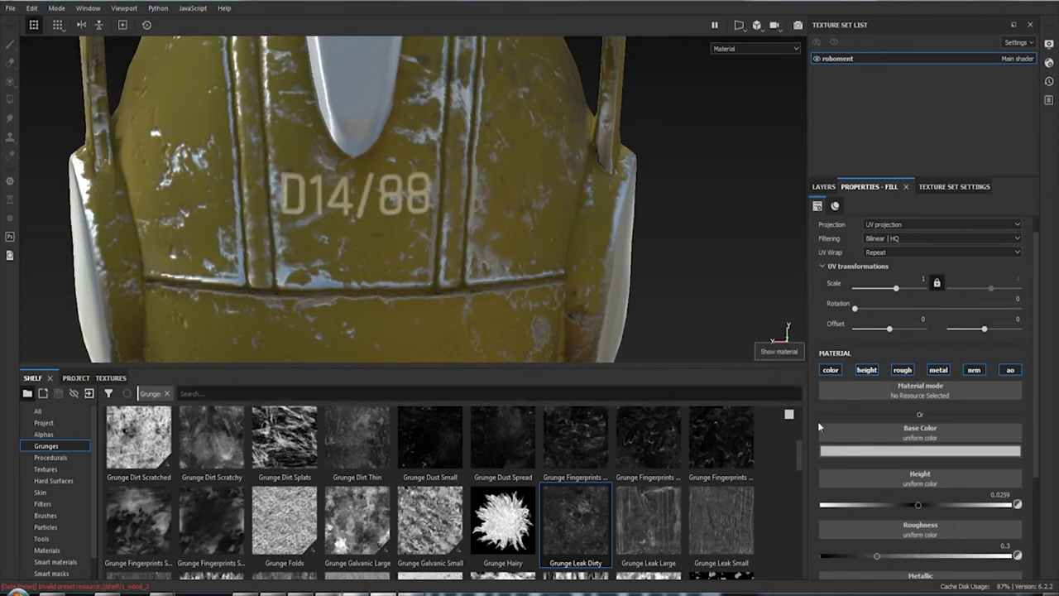
Sample the helmet's olive yellow with the eyedropper as Fill layer 5's base colour
{"action": "left_click", "coordinate": [920, 449]}
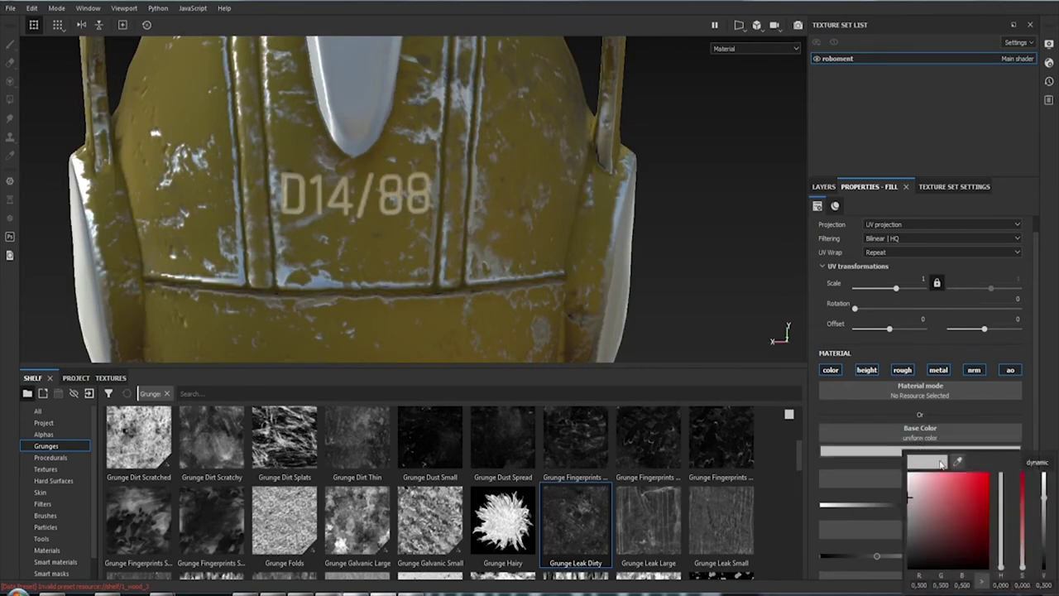
{"action": "left_click", "coordinate": [961, 459]}
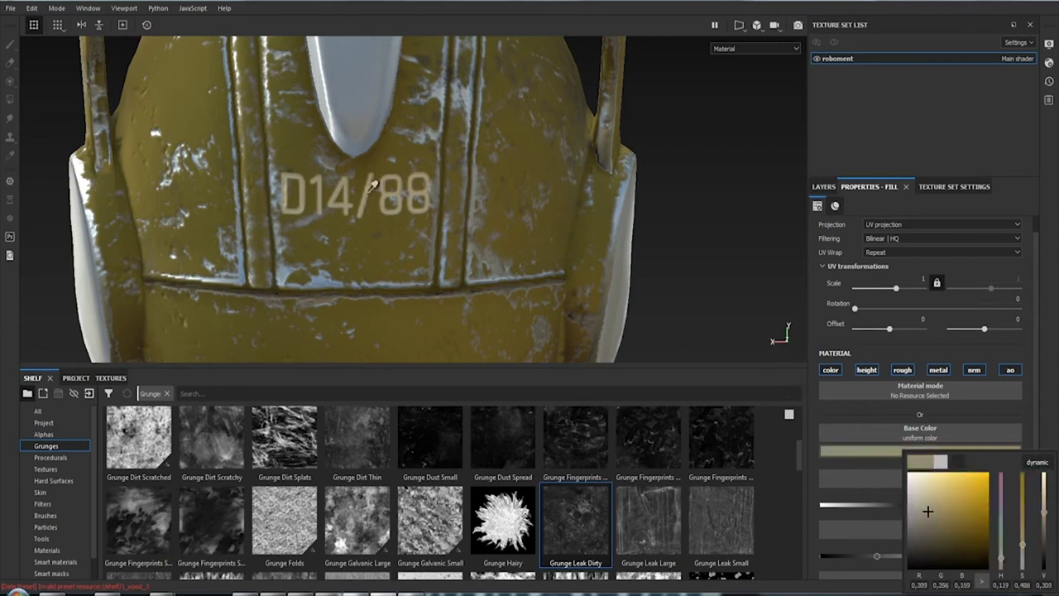
{"action": "left_click", "coordinate": [703, 299]}
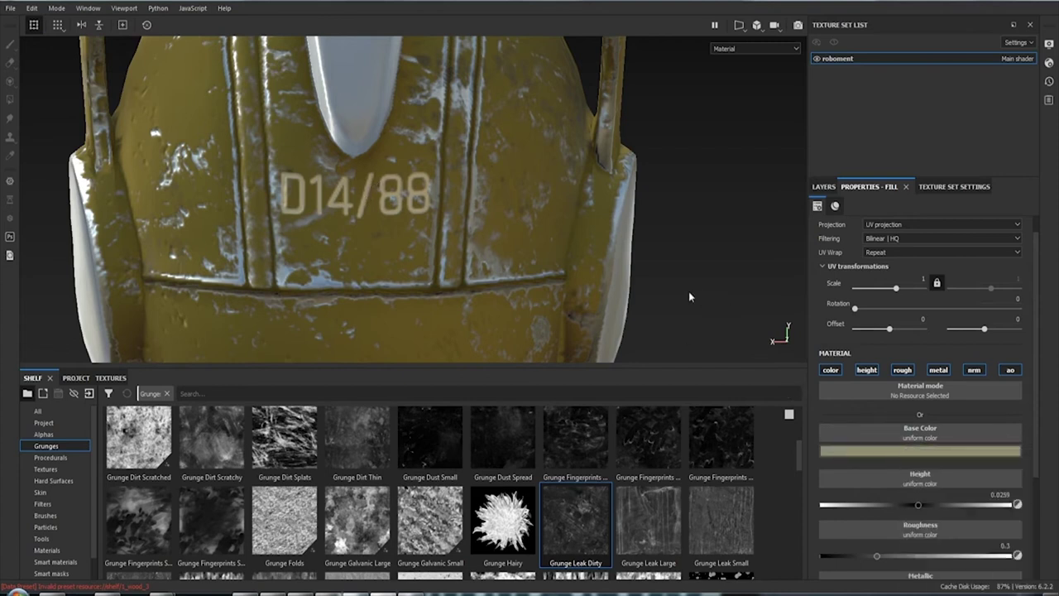
{"action": "mouse_move", "coordinate": [692, 290]}
{"action": "left_mouse_down", "text": "alt"}
{"action": "mouse_move", "coordinate": [690, 237]}
{"action": "mouse_move", "coordinate": [497, 224]}
{"action": "left_mouse_up", "text": "alt"}
{"action": "key", "text": "f"}
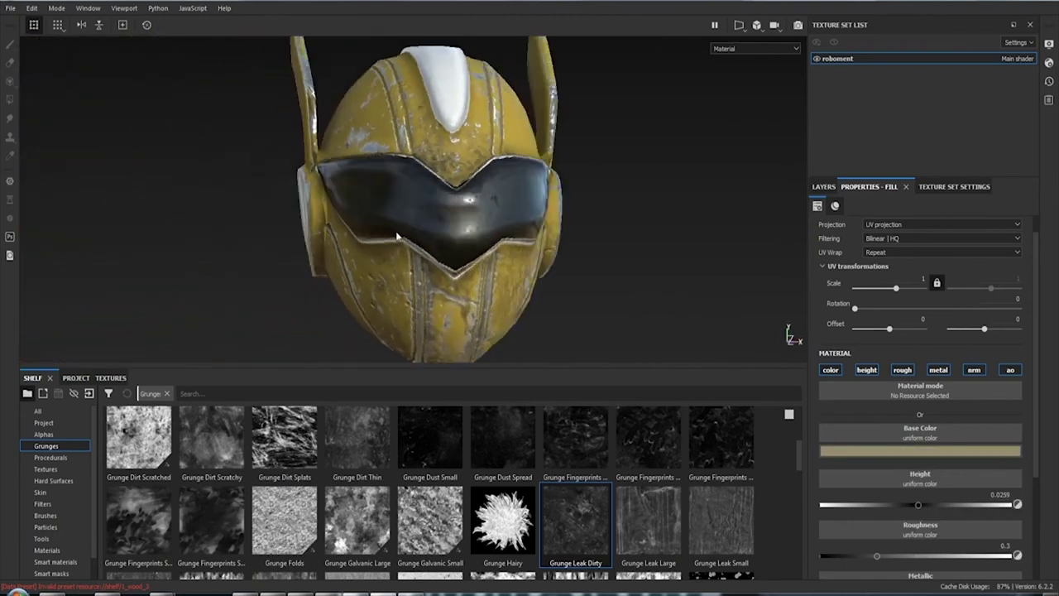
{"action": "mouse_move", "coordinate": [397, 237]}
{"action": "left_mouse_down", "text": "alt"}
{"action": "mouse_move", "coordinate": [852, 228]}
{"action": "mouse_move", "coordinate": [638, 217]}
{"action": "mouse_move", "coordinate": [865, 221]}
{"action": "mouse_move", "coordinate": [368, 206]}
{"action": "mouse_move", "coordinate": [420, 212]}
{"action": "left_mouse_up", "text": "alt"}
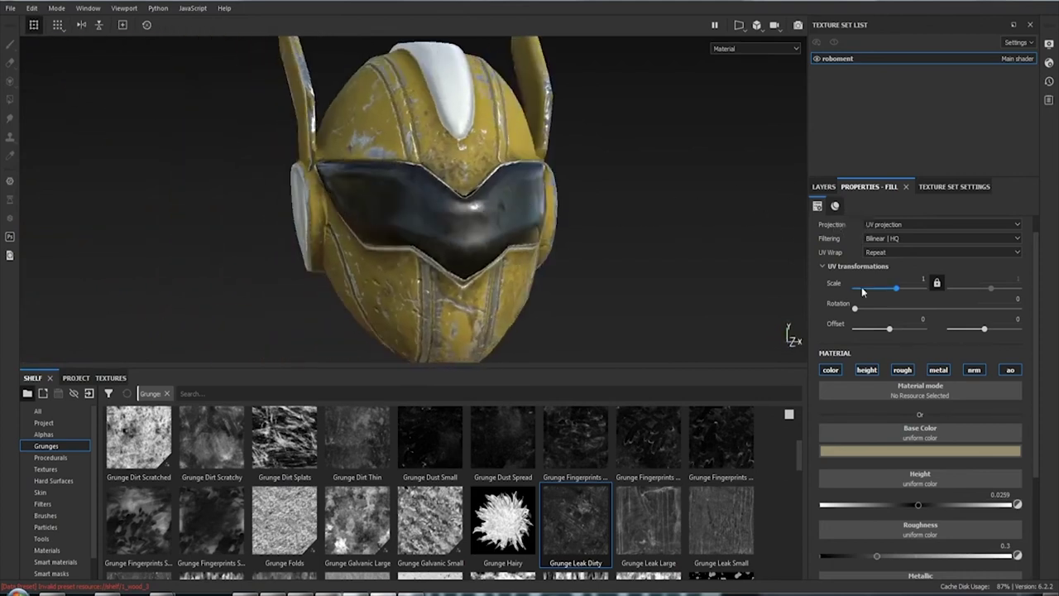
{"action": "left_click", "coordinate": [822, 187]}
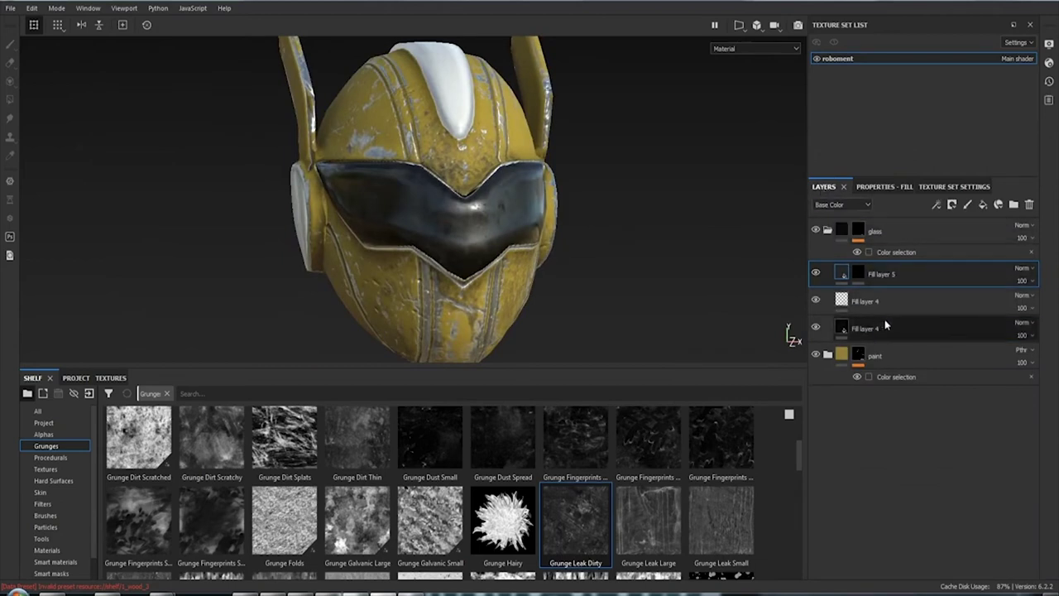
Add a paint effect to Fill layer 5's black mask
{"action": "left_click", "coordinate": [859, 277]}
{"action": "right_click", "coordinate": [861, 278]}
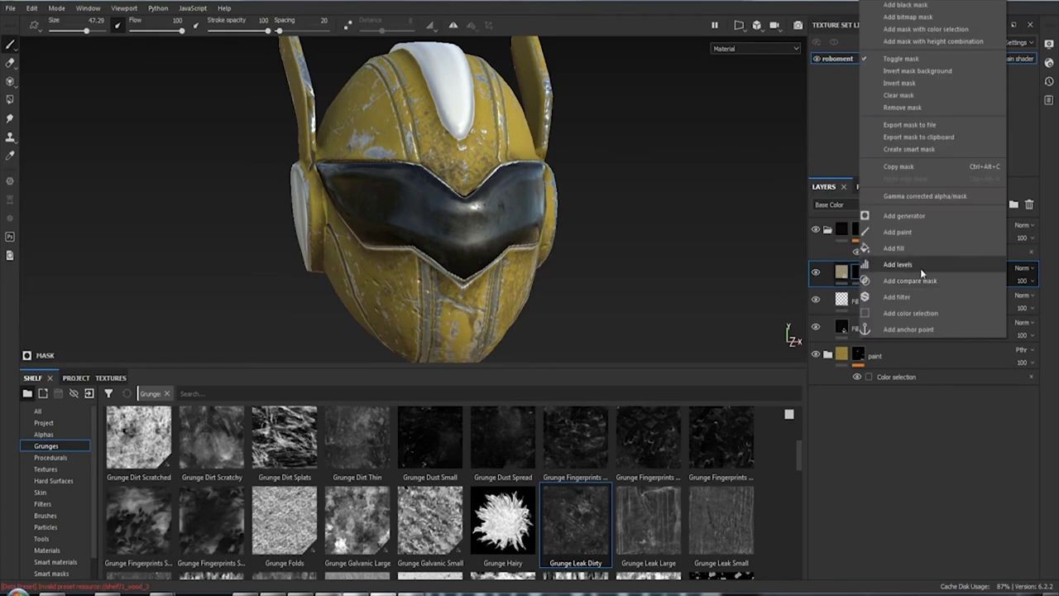
{"action": "left_click", "coordinate": [920, 265]}
{"action": "right_click", "coordinate": [861, 274]}
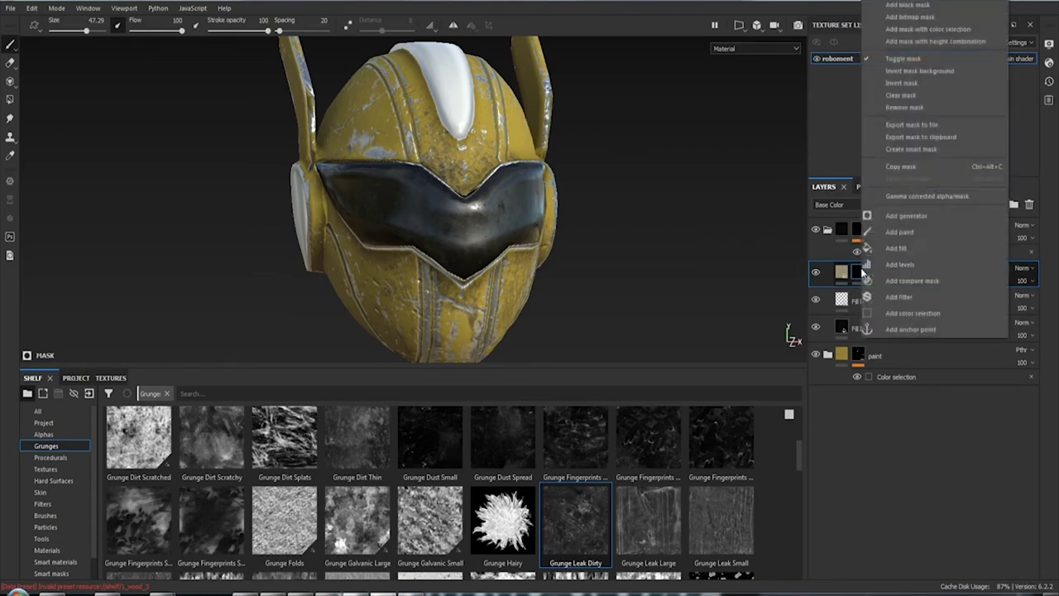
{"action": "left_click", "coordinate": [925, 233]}
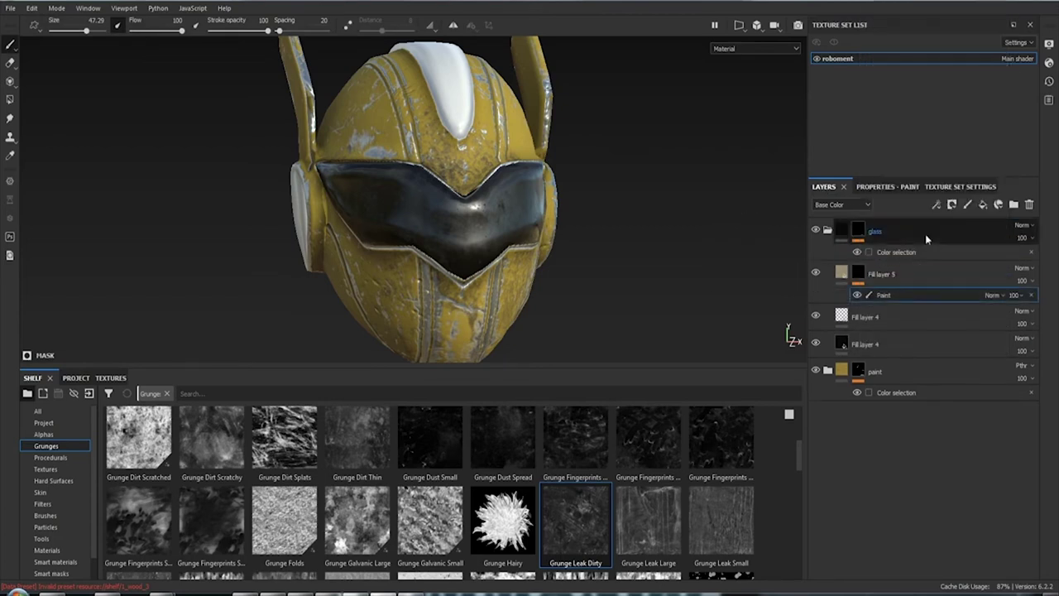
{"action": "left_click", "coordinate": [894, 189]}
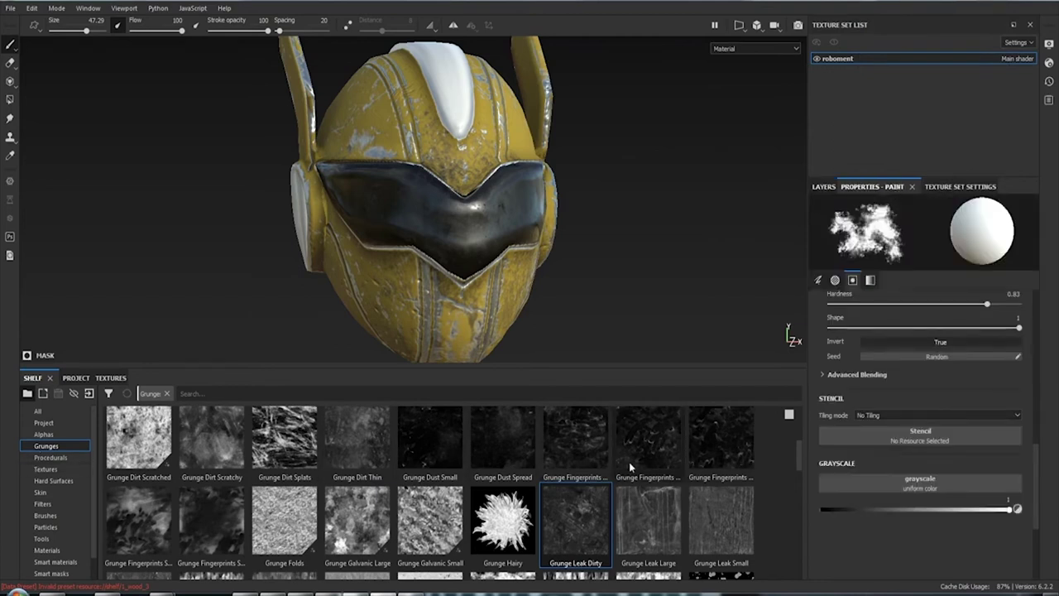
{"action": "left_click_drag", "start_coordinate": [800, 456], "coordinate": [811, 569]}
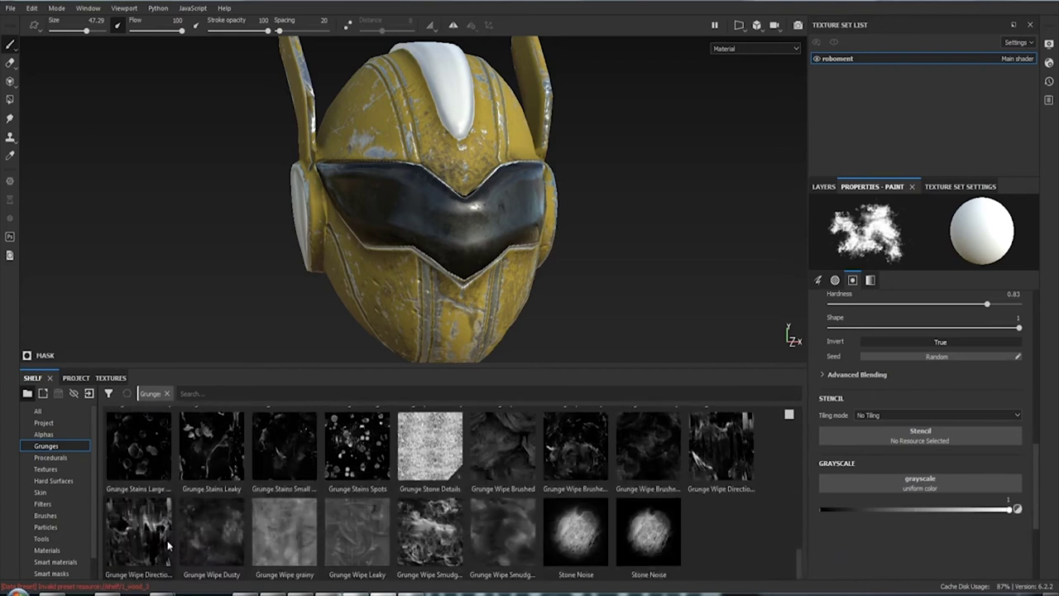
Scroll the shelf's Alphas category down to the Font alphas
{"action": "left_click", "coordinate": [62, 434]}
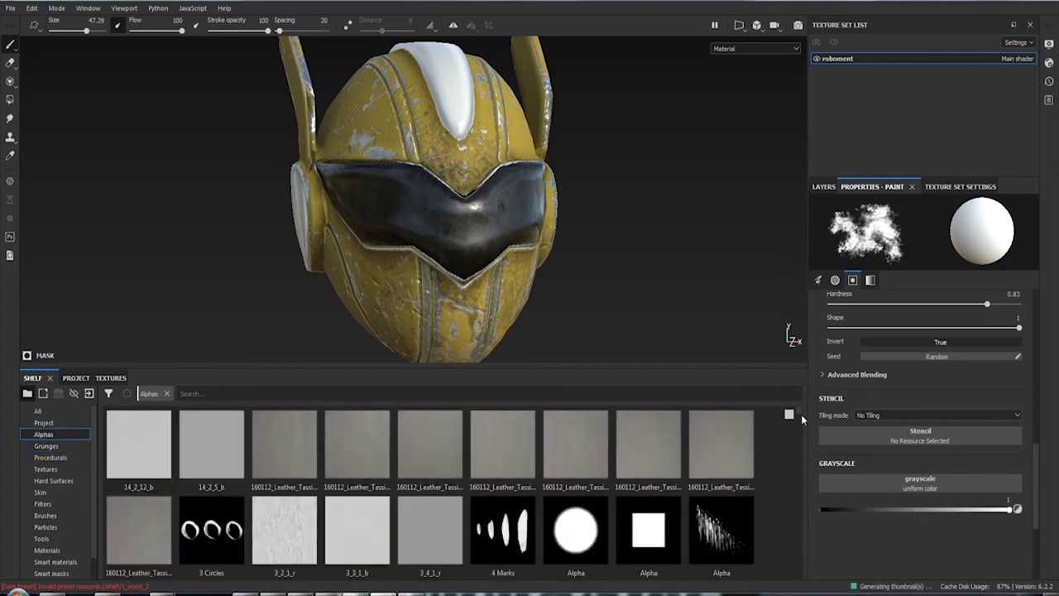
{"action": "scroll", "coordinate": [798, 424], "scroll_direction": "down", "scroll_amount": 5}
{"action": "scroll", "coordinate": [797, 426], "scroll_direction": "down", "scroll_amount": 3}
{"action": "scroll", "coordinate": [694, 496], "scroll_direction": "down", "scroll_amount": 2}
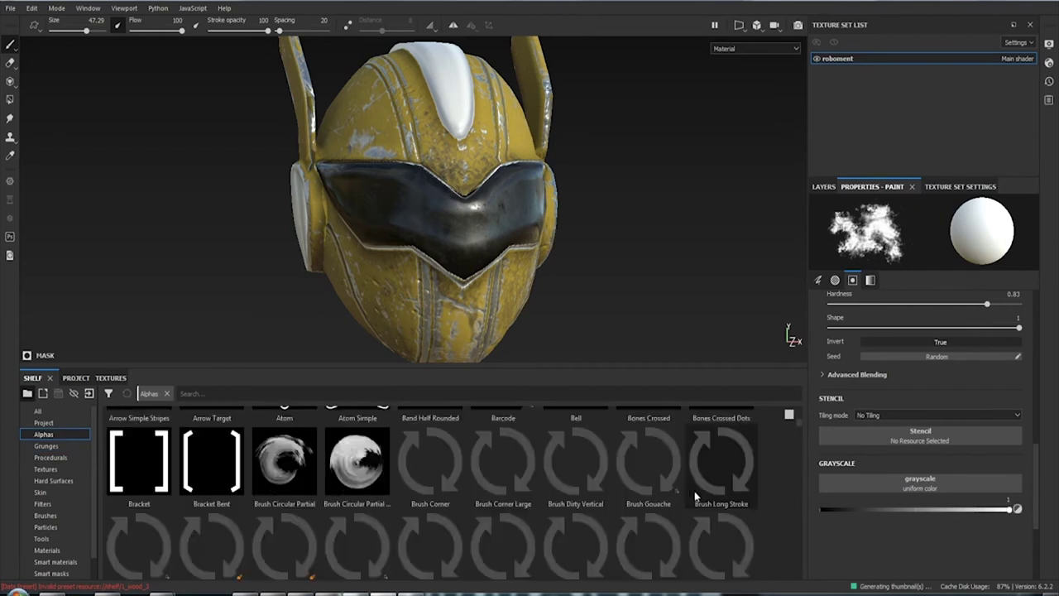
{"action": "scroll", "coordinate": [695, 497], "scroll_direction": "down", "scroll_amount": 2}
{"action": "scroll", "coordinate": [694, 496], "scroll_direction": "down", "scroll_amount": 2}
{"action": "scroll", "coordinate": [697, 497], "scroll_direction": "down", "scroll_amount": 2}
{"action": "scroll", "coordinate": [697, 497], "scroll_direction": "down", "scroll_amount": 2}
{"action": "scroll", "coordinate": [696, 496], "scroll_direction": "down", "scroll_amount": 2}
{"action": "scroll", "coordinate": [695, 494], "scroll_direction": "down", "scroll_amount": 2}
{"action": "scroll", "coordinate": [695, 491], "scroll_direction": "down", "scroll_amount": 2}
{"action": "scroll", "coordinate": [695, 490], "scroll_direction": "down", "scroll_amount": 2}
{"action": "scroll", "coordinate": [695, 491], "scroll_direction": "down", "scroll_amount": 2}
{"action": "scroll", "coordinate": [695, 491], "scroll_direction": "down", "scroll_amount": 2}
{"action": "scroll", "coordinate": [695, 491], "scroll_direction": "down", "scroll_amount": 2}
{"action": "scroll", "coordinate": [695, 490], "scroll_direction": "down", "scroll_amount": 2}
{"action": "scroll", "coordinate": [695, 491], "scroll_direction": "down", "scroll_amount": 2}
{"action": "scroll", "coordinate": [695, 491], "scroll_direction": "up", "scroll_amount": 2}
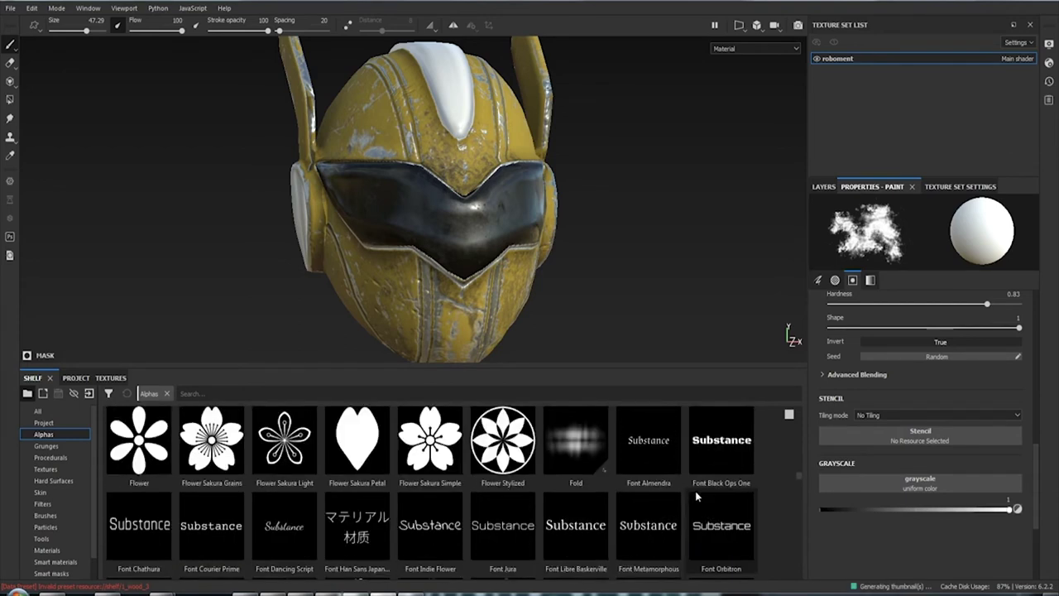
Use the Font Chathura alpha as the painting stencil, placed over the visor side
{"action": "left_click", "coordinate": [122, 521]}
{"action": "left_click_drag", "start_coordinate": [122, 523], "coordinate": [899, 501]}
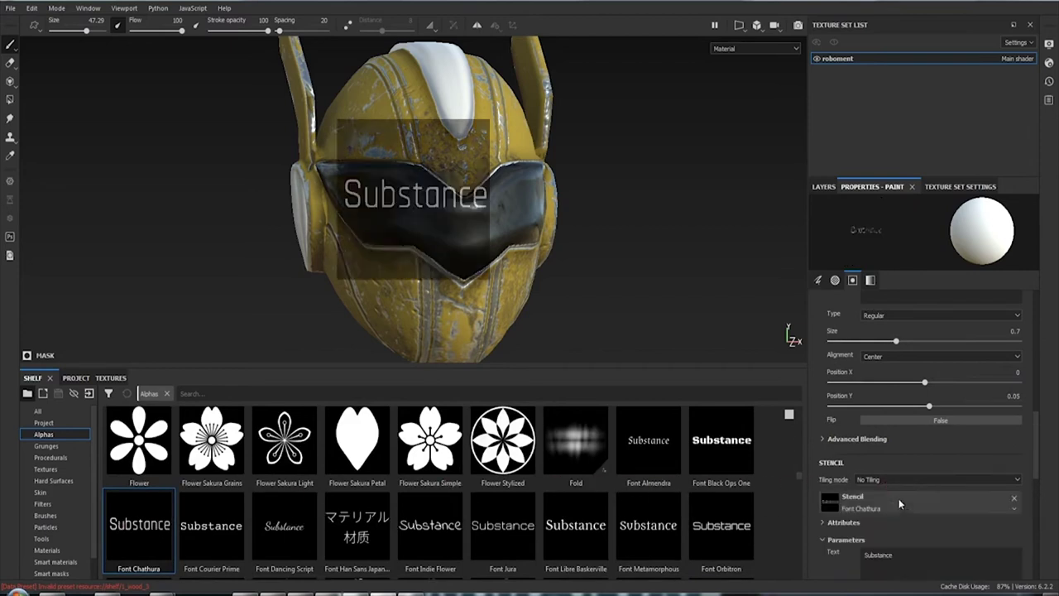
{"action": "mouse_move", "coordinate": [622, 277]}
{"action": "left_mouse_down", "text": "alt"}
{"action": "mouse_move", "coordinate": [611, 248]}
{"action": "mouse_move", "coordinate": [626, 243]}
{"action": "mouse_move", "coordinate": [614, 260]}
{"action": "mouse_move", "coordinate": [805, 267]}
{"action": "mouse_move", "coordinate": [418, 264]}
{"action": "left_mouse_up", "text": "alt"}
{"action": "right_click_drag", "start_coordinate": [418, 265], "coordinate": [736, 314], "text": "alt"}
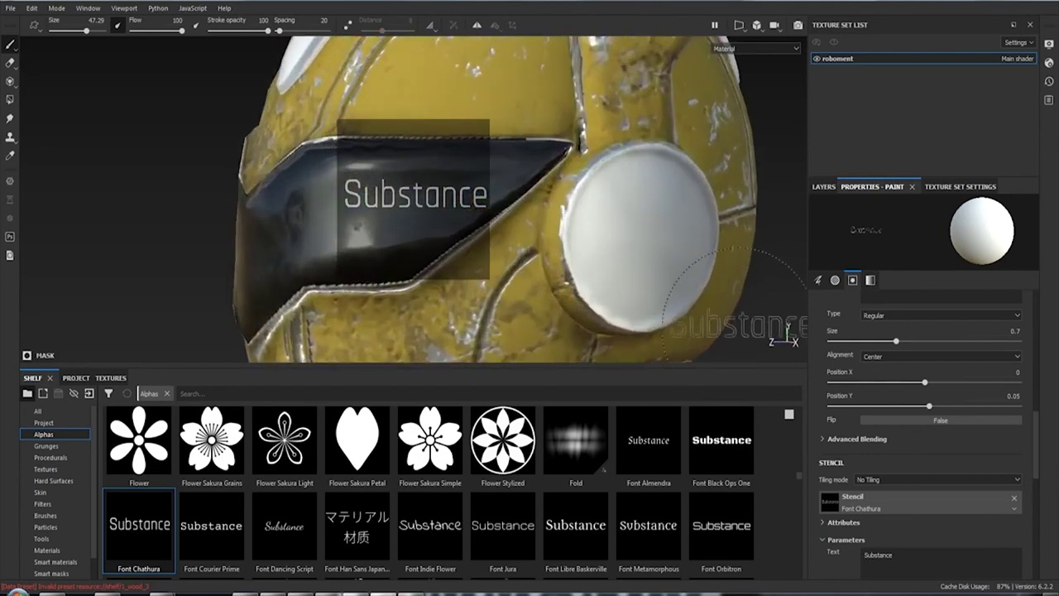
{"action": "mouse_move", "coordinate": [740, 324]}
{"action": "left_mouse_down", "text": "alt"}
{"action": "mouse_move", "coordinate": [759, 285]}
{"action": "mouse_move", "coordinate": [748, 285]}
{"action": "mouse_move", "coordinate": [759, 292]}
{"action": "left_mouse_up", "text": "alt"}
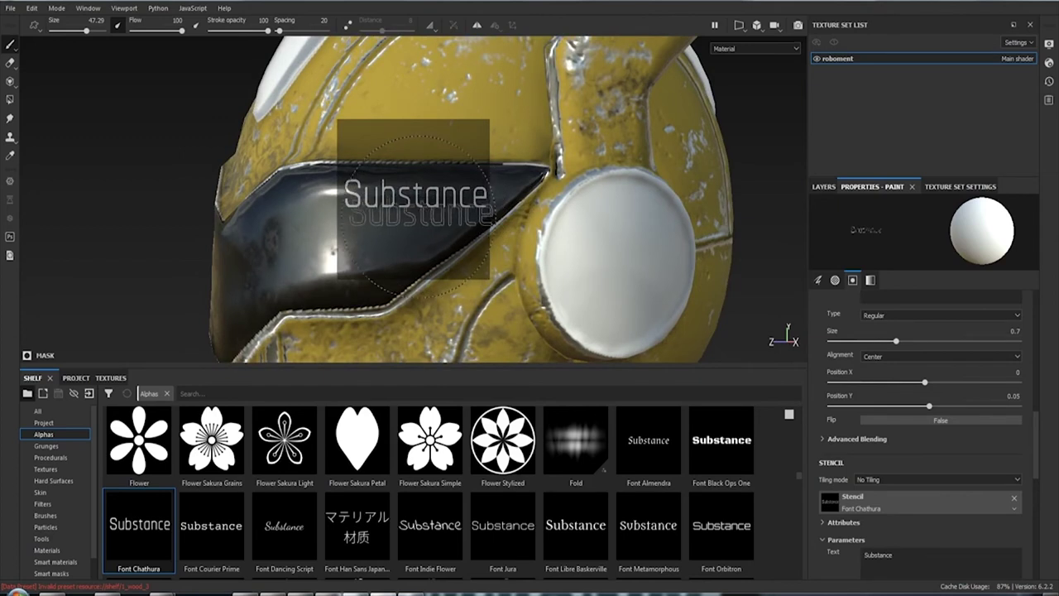
{"action": "left_click_drag", "start_coordinate": [426, 217], "coordinate": [439, 206]}
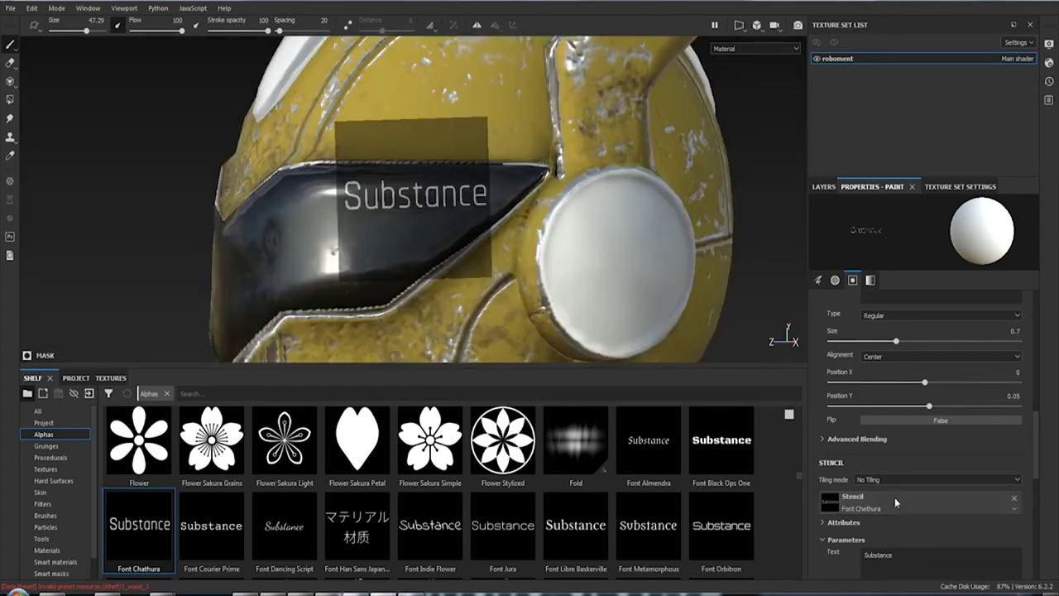
Set the stencil text to D14/88 in Bold weight
{"action": "left_click", "coordinate": [845, 505]}
{"action": "left_click", "coordinate": [905, 534]}
{"action": "left_click", "coordinate": [905, 536]}
{"action": "scroll", "coordinate": [885, 505], "scroll_direction": "down", "scroll_amount": 2}
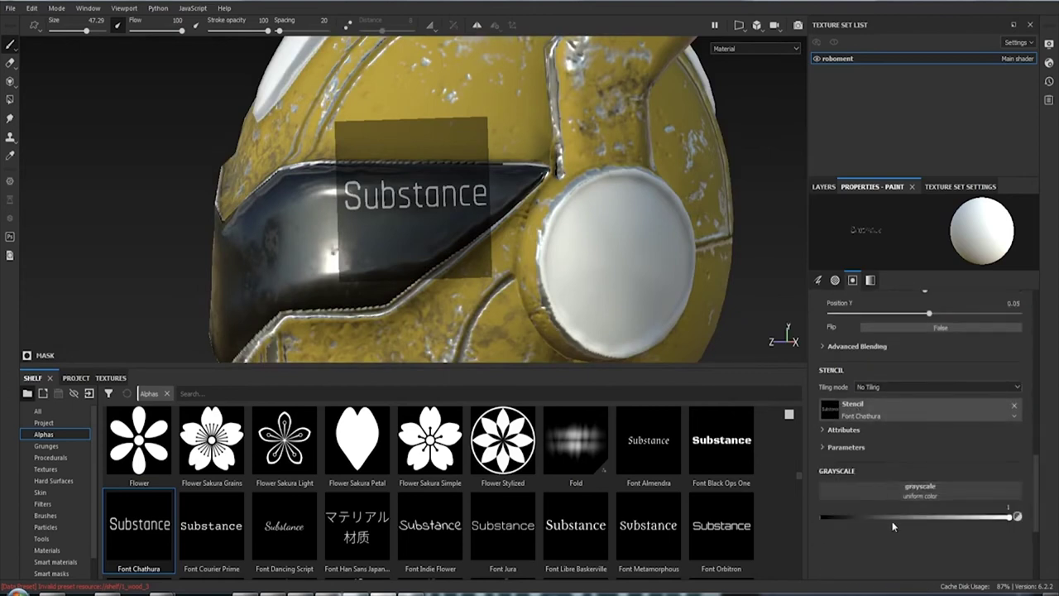
{"action": "left_click", "coordinate": [824, 447]}
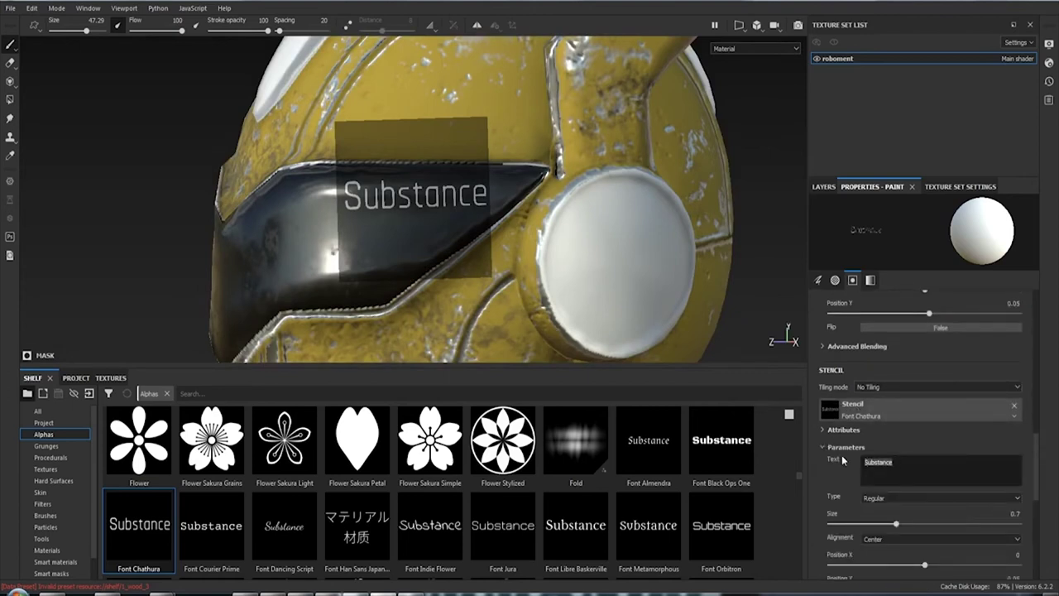
{"action": "type", "text": "D14/88"}
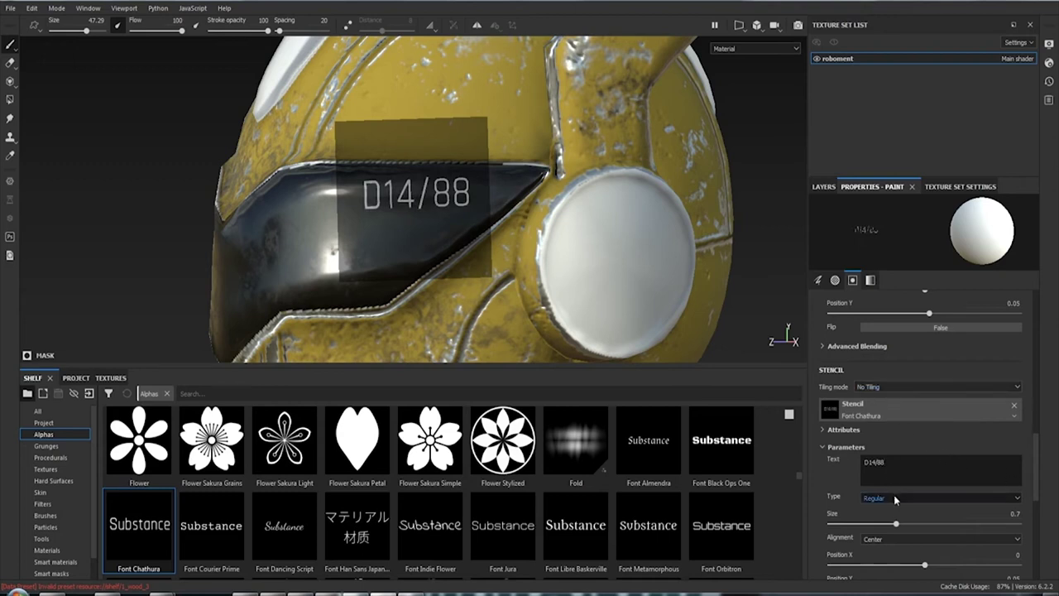
{"action": "left_click", "coordinate": [893, 498]}
{"action": "left_click", "coordinate": [893, 519]}
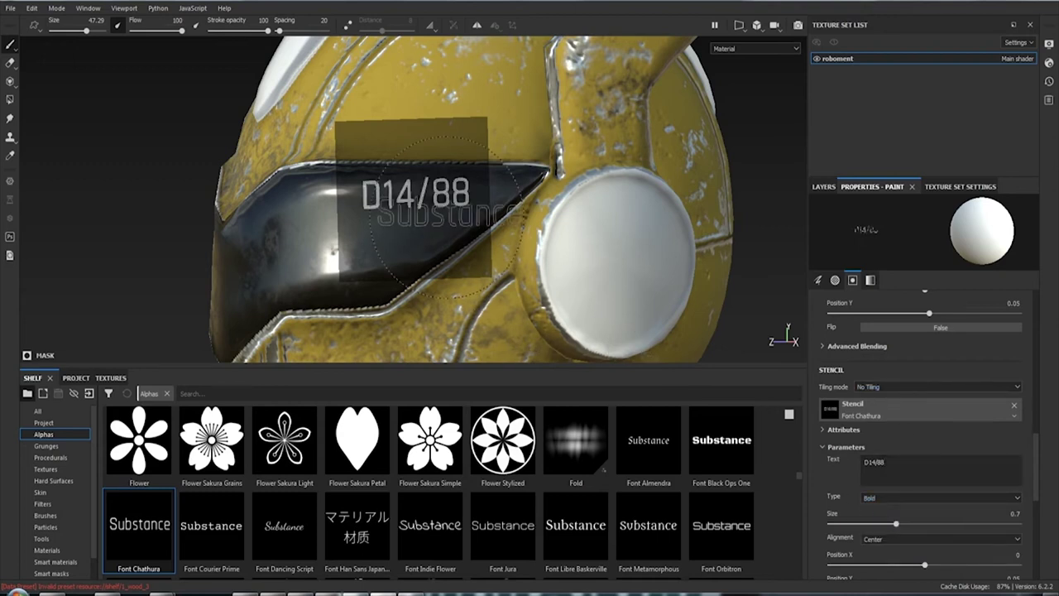
Give the brush a round alpha
{"action": "key", "text": "s"}
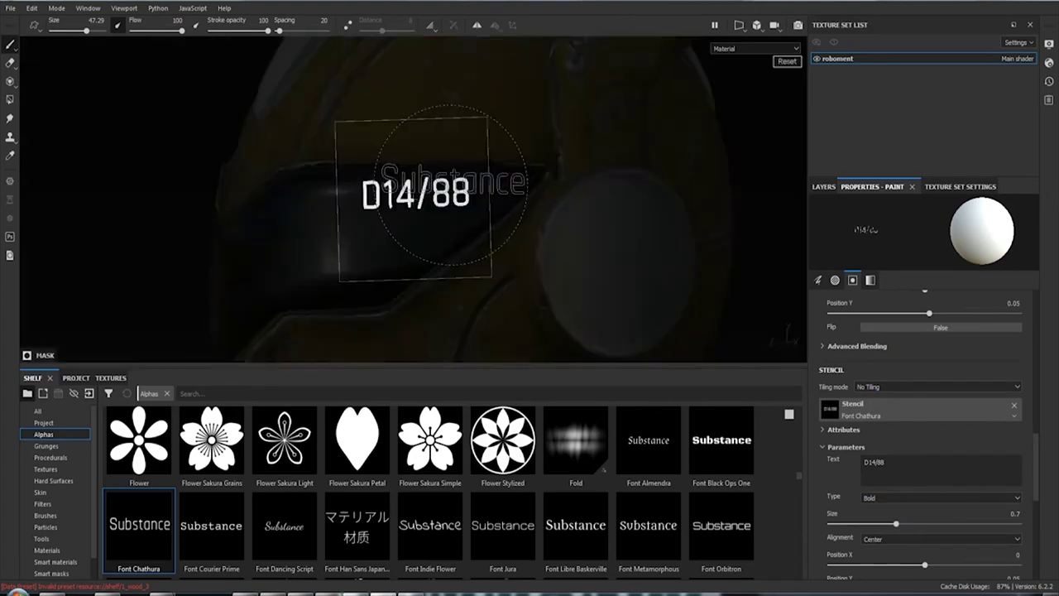
{"action": "scroll", "coordinate": [918, 339], "scroll_direction": "up", "scroll_amount": 3}
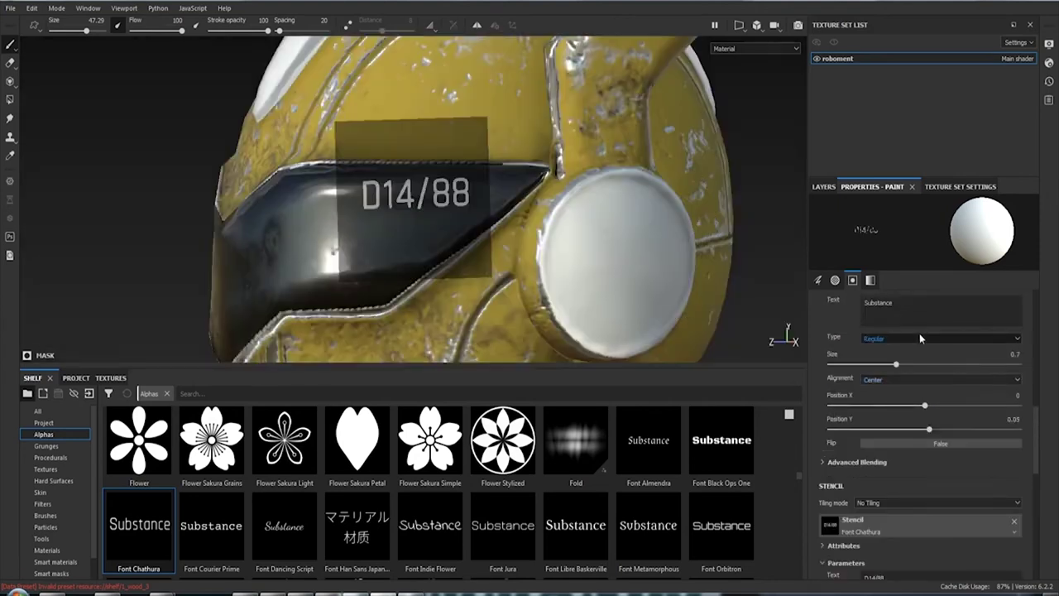
{"action": "scroll", "coordinate": [918, 332], "scroll_direction": "up", "scroll_amount": 2}
{"action": "left_click", "coordinate": [905, 359]}
{"action": "left_click", "coordinate": [920, 501]}
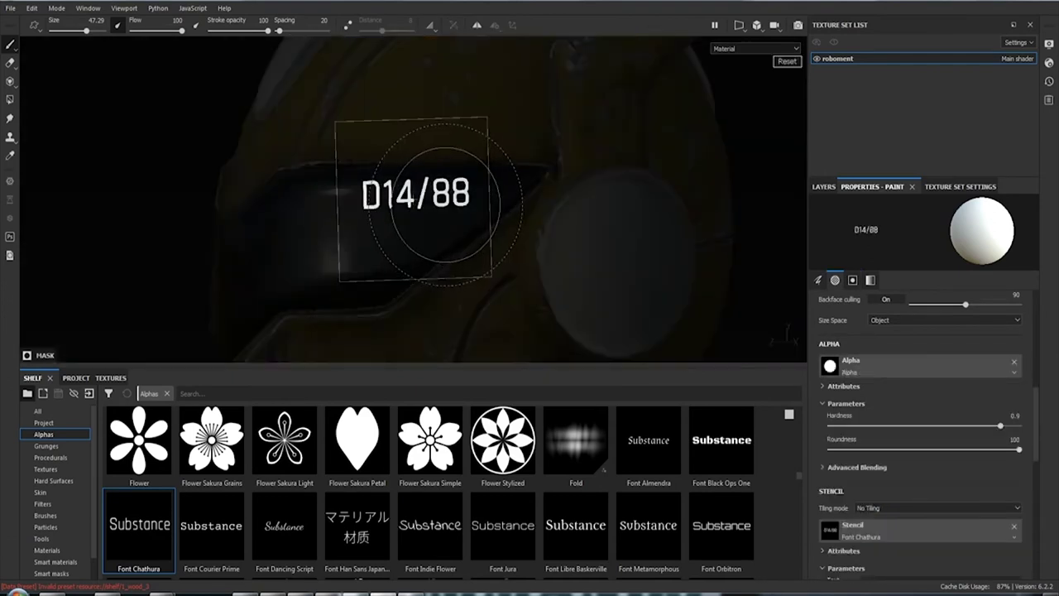
Shrink and slightly rotate the D14/88 stencil, then paint the text onto the visor side
{"action": "key", "text": "s"}
{"action": "right_click_drag", "start_coordinate": [443, 201], "coordinate": [437, 197]}
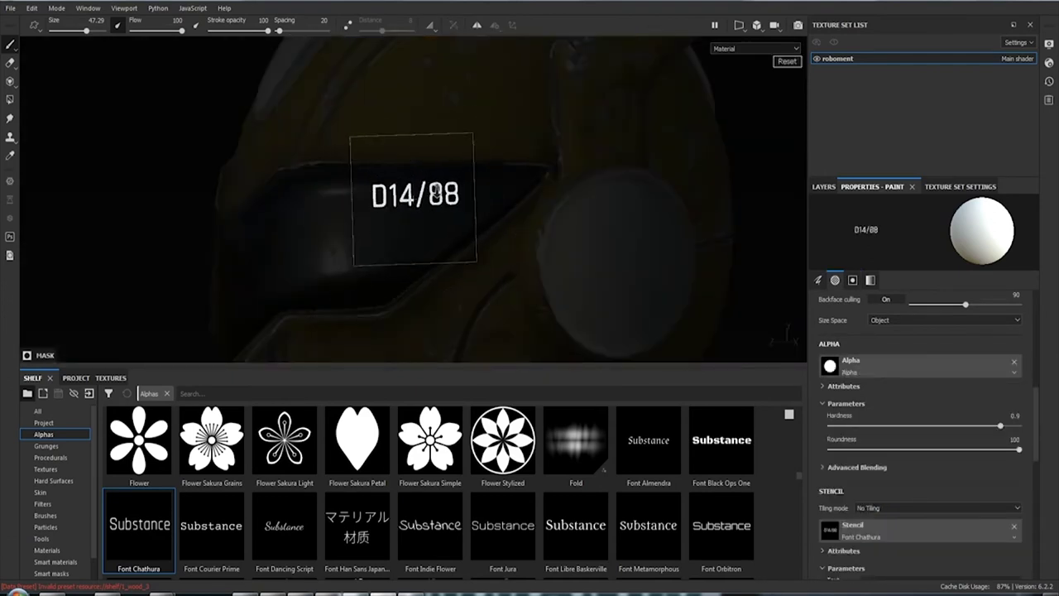
{"action": "left_click_drag", "start_coordinate": [437, 197], "coordinate": [444, 188]}
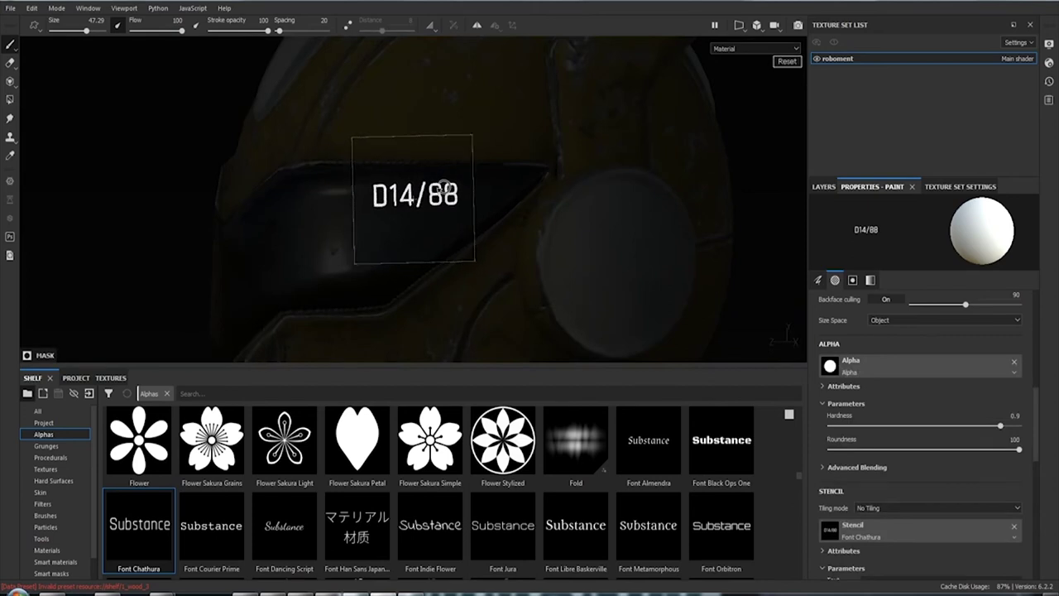
{"action": "key", "text": "s"}
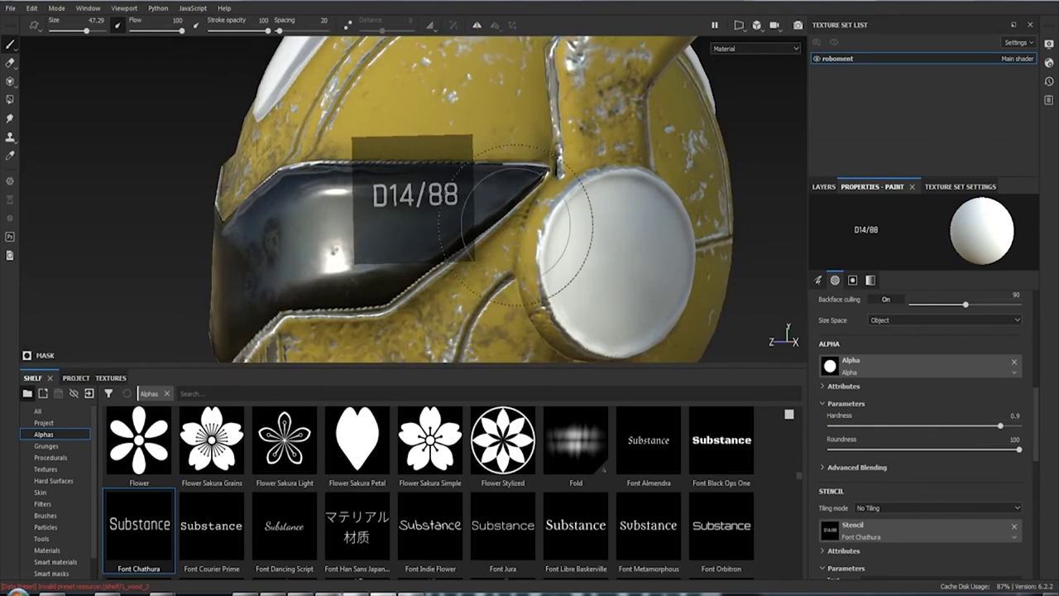
{"action": "left_click_drag", "start_coordinate": [515, 223], "coordinate": [444, 194]}
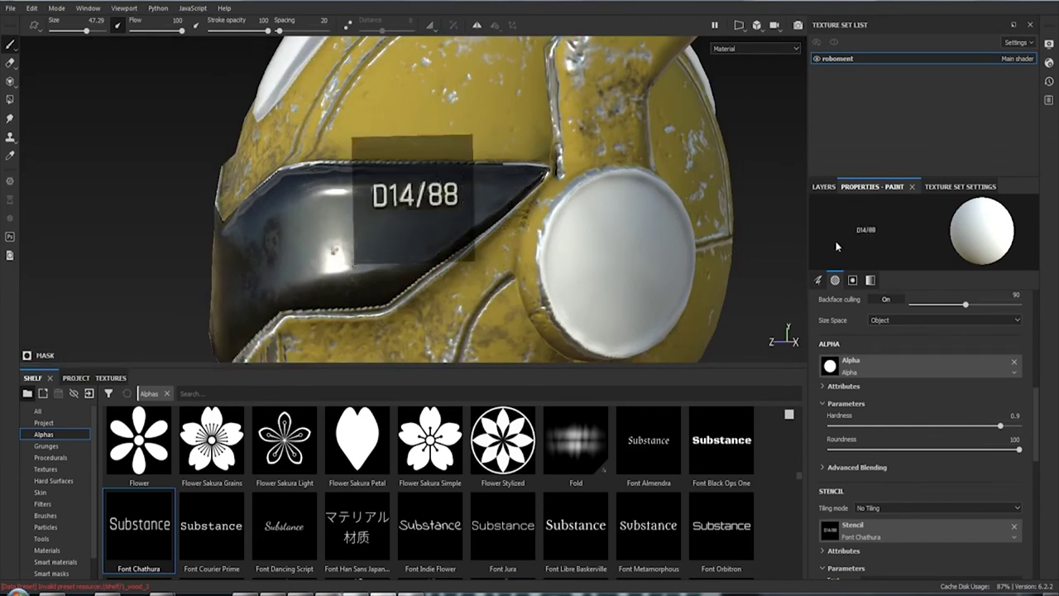
Clear the text stencil and view the painted D14/88 marking on the visor
{"action": "left_click", "coordinate": [1015, 526]}
{"action": "scroll", "coordinate": [579, 248], "scroll_direction": "down", "scroll_amount": 5}
{"action": "mouse_move", "coordinate": [579, 248]}
{"action": "left_mouse_down", "text": "alt"}
{"action": "mouse_move", "coordinate": [618, 229]}
{"action": "mouse_move", "coordinate": [575, 282]}
{"action": "left_mouse_up", "text": "alt"}
{"action": "scroll", "coordinate": [571, 314], "scroll_direction": "up", "scroll_amount": 4}
{"action": "scroll", "coordinate": [560, 345], "scroll_direction": "up", "scroll_amount": 2}
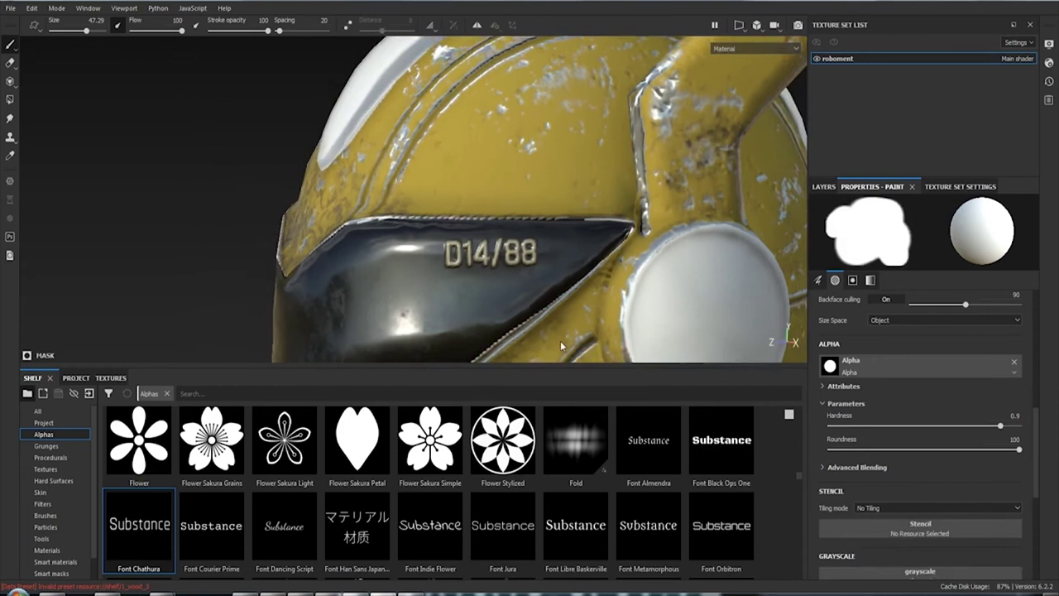
{"action": "mouse_move", "coordinate": [561, 346]}
{"action": "left_mouse_down", "text": "alt"}
{"action": "mouse_move", "coordinate": [633, 225]}
{"action": "mouse_move", "coordinate": [568, 225]}
{"action": "mouse_move", "coordinate": [579, 222]}
{"action": "left_mouse_up", "text": "alt"}
Lower Fill layer 5's label height to 0.0086 and check it in the channel views
{"action": "left_click", "coordinate": [823, 186]}
{"action": "left_click", "coordinate": [881, 274]}
{"action": "left_click", "coordinate": [898, 186]}
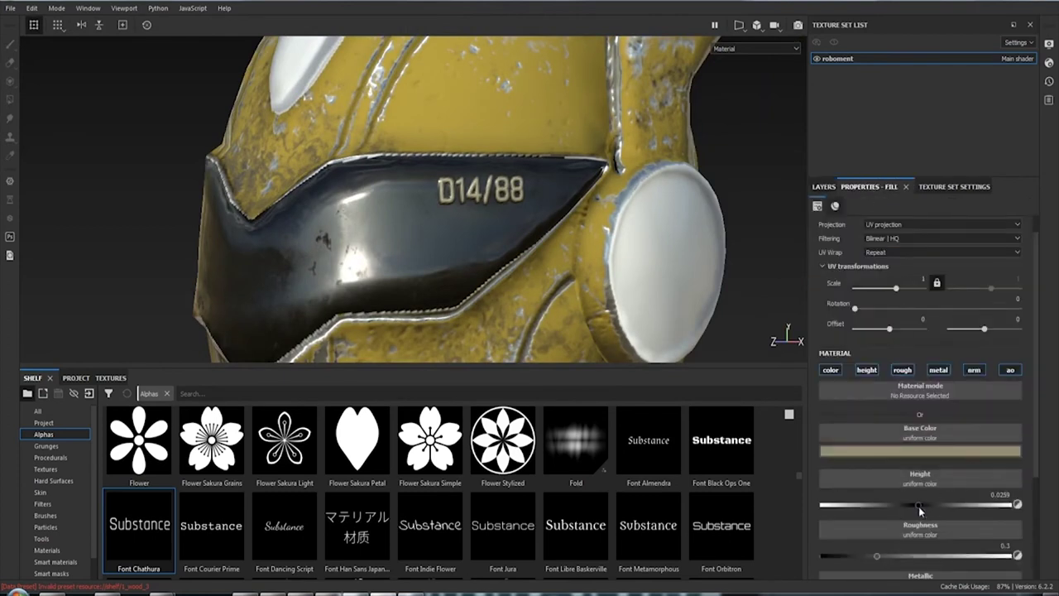
{"action": "left_click_drag", "start_coordinate": [918, 505], "coordinate": [916, 505]}
{"action": "left_click_drag", "start_coordinate": [634, 295], "coordinate": [570, 310], "text": "alt"}
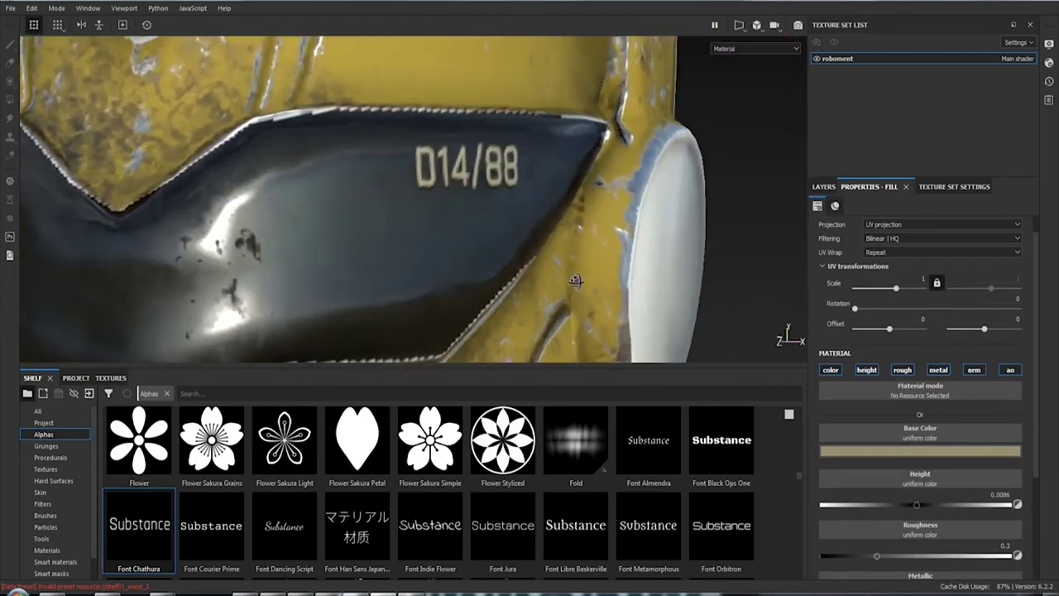
{"action": "key", "text": "c"}
{"action": "key", "text": "c"}
{"action": "key", "text": "c"}
{"action": "key", "text": "c"}
{"action": "key", "text": "c"}
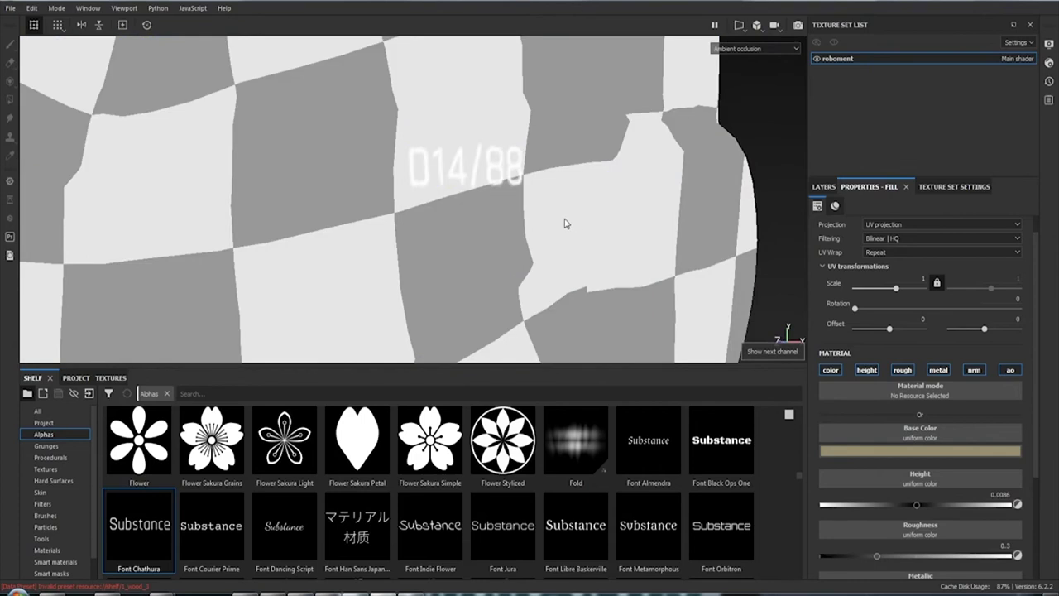
{"action": "key", "text": "c"}
{"action": "mouse_move", "coordinate": [519, 207]}
{"action": "left_mouse_down", "text": "alt"}
{"action": "mouse_move", "coordinate": [482, 221]}
{"action": "mouse_move", "coordinate": [367, 225]}
{"action": "mouse_move", "coordinate": [444, 221]}
{"action": "mouse_move", "coordinate": [696, 295]}
{"action": "left_mouse_up", "text": "alt"}
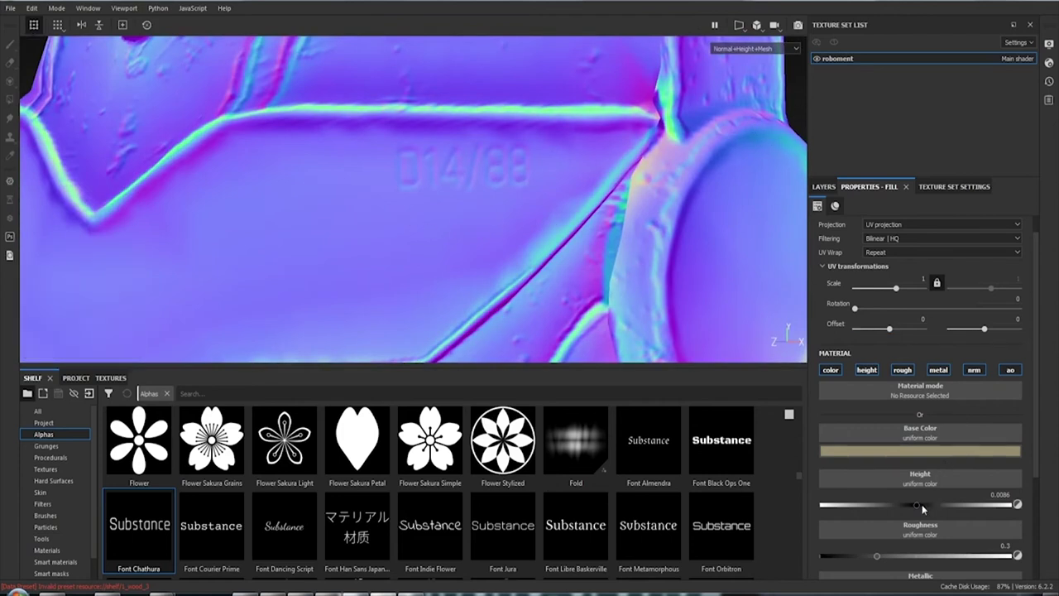
Settle the D14/88 label height at a subtle 0.0029 and save the project
{"action": "left_click_drag", "start_coordinate": [916, 506], "coordinate": [914, 505]}
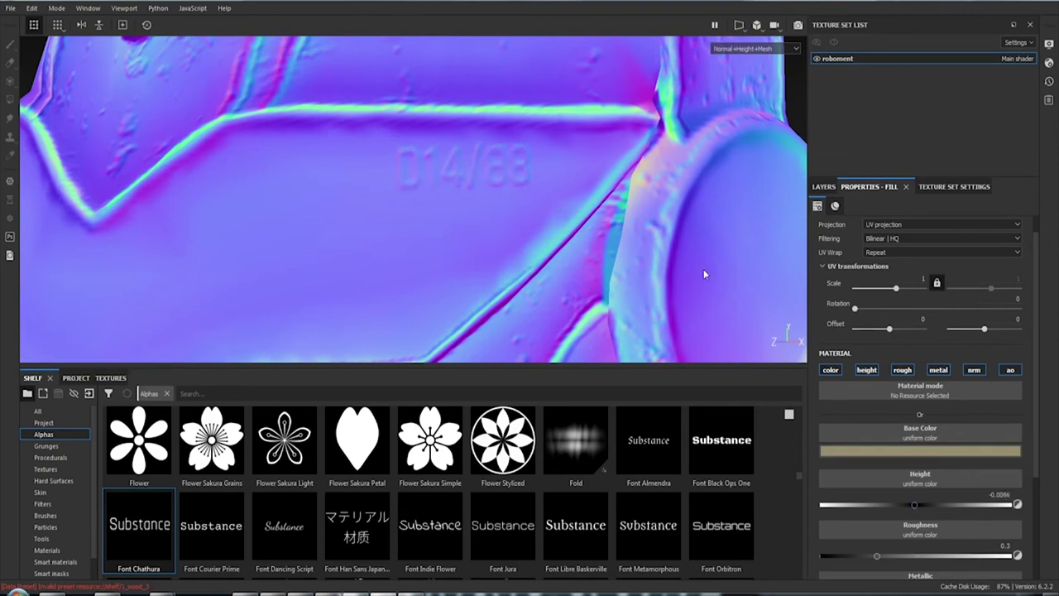
{"action": "key", "text": "m"}
{"action": "mouse_move", "coordinate": [574, 212]}
{"action": "left_mouse_down", "text": "alt"}
{"action": "mouse_move", "coordinate": [582, 207]}
{"action": "mouse_move", "coordinate": [421, 212]}
{"action": "left_mouse_up", "text": "alt"}
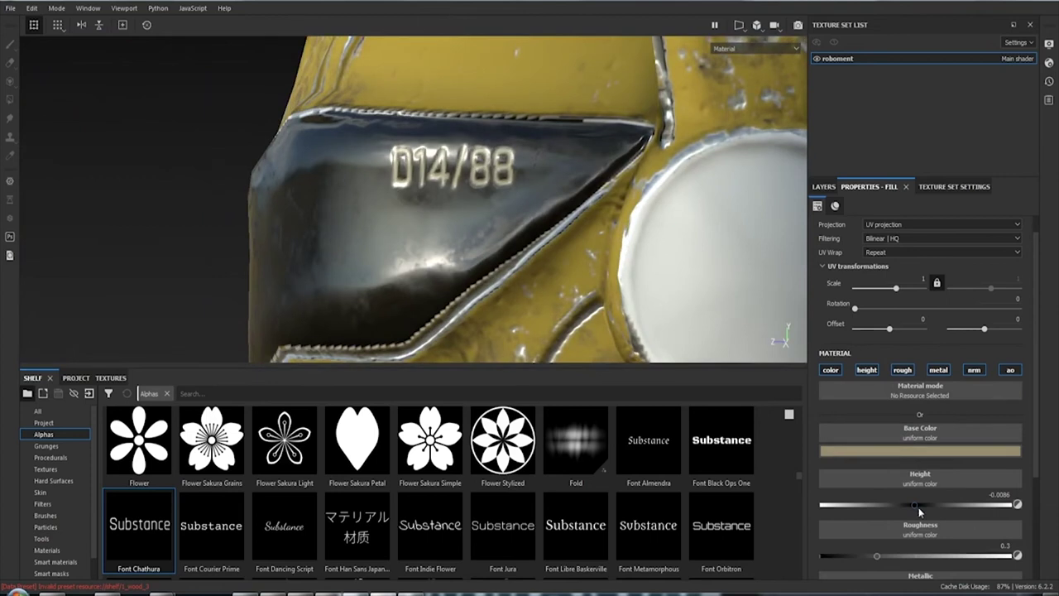
{"action": "left_click_drag", "start_coordinate": [915, 505], "coordinate": [914, 508]}
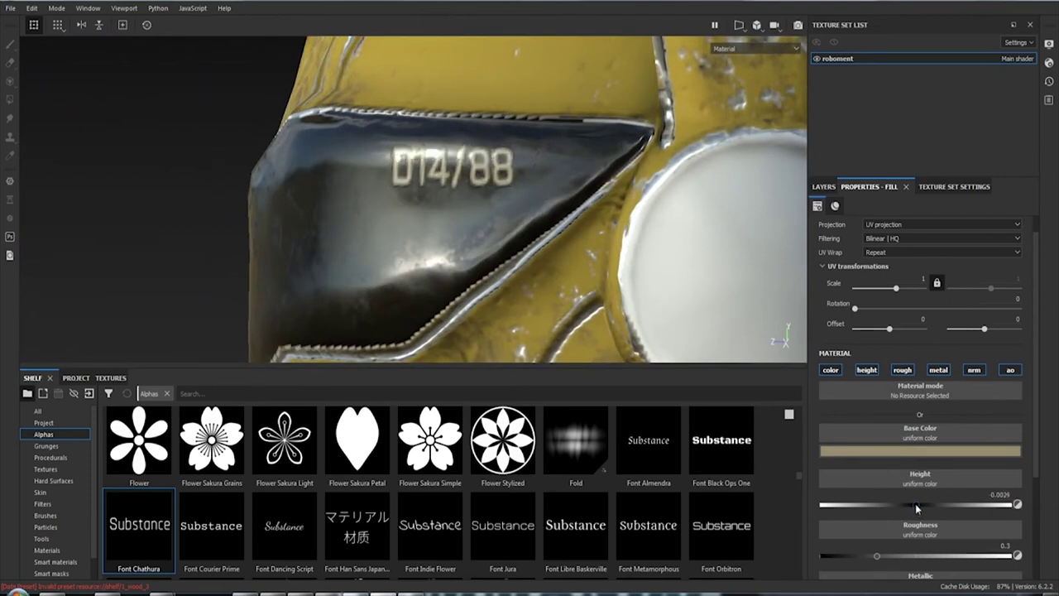
{"action": "scroll", "coordinate": [575, 249], "scroll_direction": "down", "scroll_amount": 5}
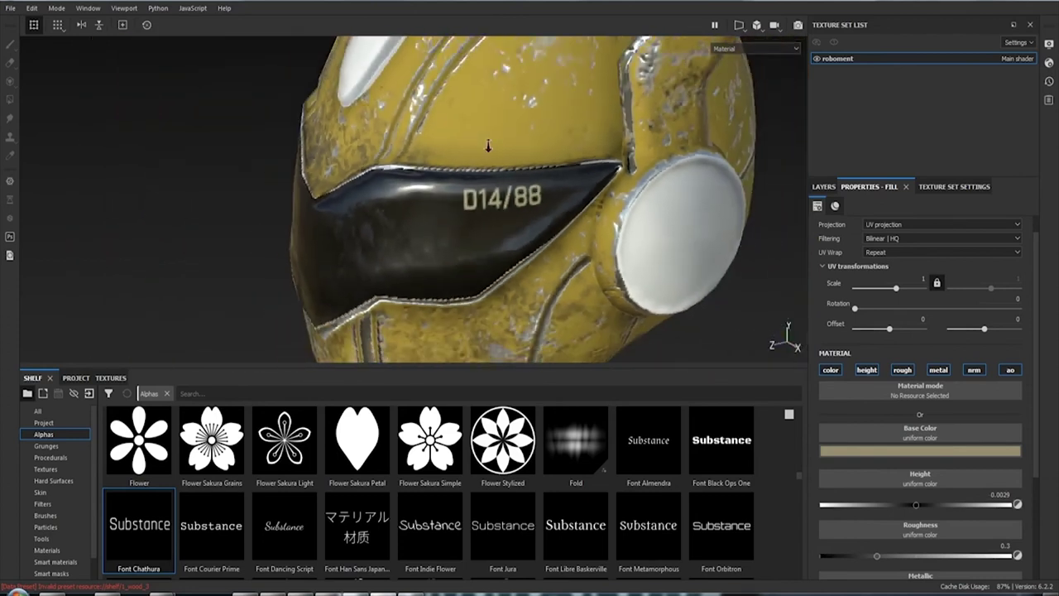
{"action": "left_click_drag", "start_coordinate": [575, 249], "coordinate": [642, 203], "text": "alt"}
{"action": "key", "text": "ctrl+s"}
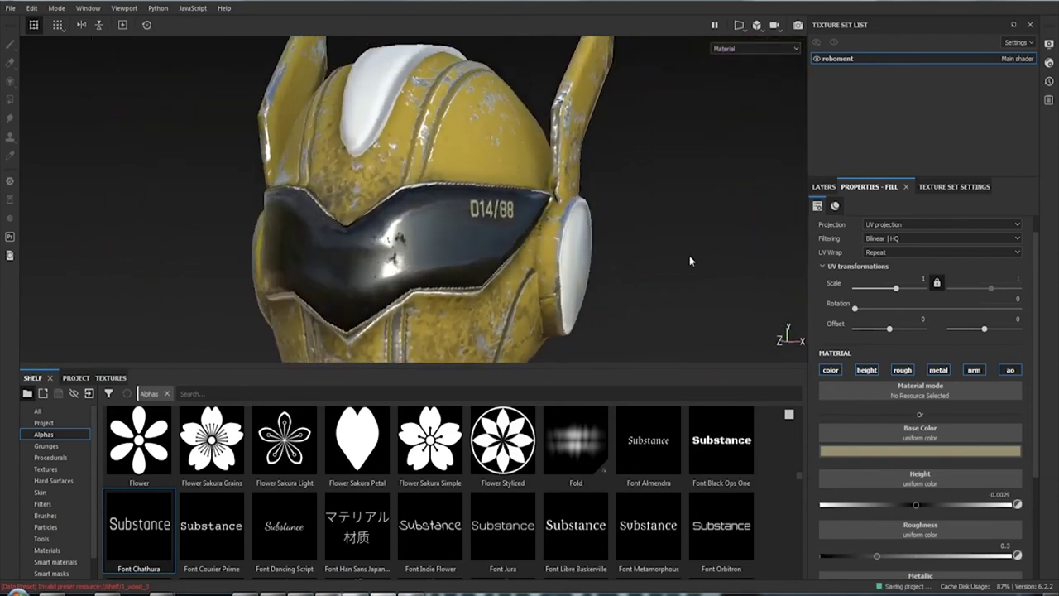
{"action": "scroll", "coordinate": [691, 229], "scroll_direction": "down", "scroll_amount": 5}
{"action": "left_click_drag", "start_coordinate": [691, 230], "coordinate": [467, 227], "text": "alt"}
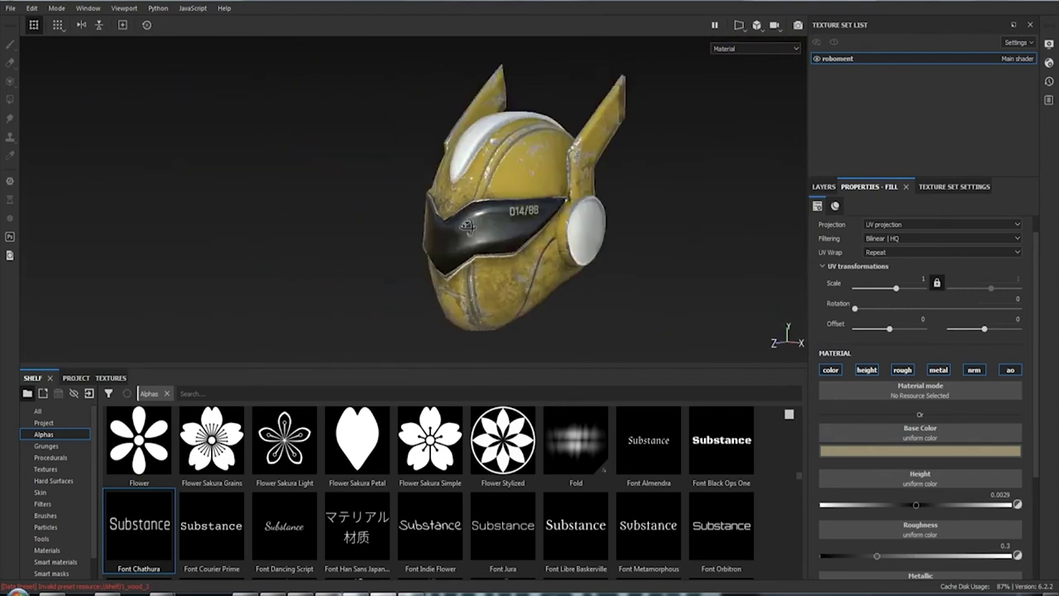
{"action": "mouse_move", "coordinate": [589, 225]}
{"action": "left_mouse_down", "text": "alt"}
{"action": "mouse_move", "coordinate": [550, 242]}
{"action": "mouse_move", "coordinate": [446, 224]}
{"action": "mouse_move", "coordinate": [658, 224]}
{"action": "mouse_move", "coordinate": [507, 151]}
{"action": "mouse_move", "coordinate": [623, 141]}
{"action": "mouse_move", "coordinate": [661, 152]}
{"action": "mouse_move", "coordinate": [542, 145]}
{"action": "mouse_move", "coordinate": [510, 172]}
{"action": "mouse_move", "coordinate": [433, 116]}
{"action": "mouse_move", "coordinate": [431, 206]}
{"action": "left_mouse_up", "text": "alt"}
{"action": "right_click_drag", "start_coordinate": [430, 207], "coordinate": [426, 304], "text": "alt"}
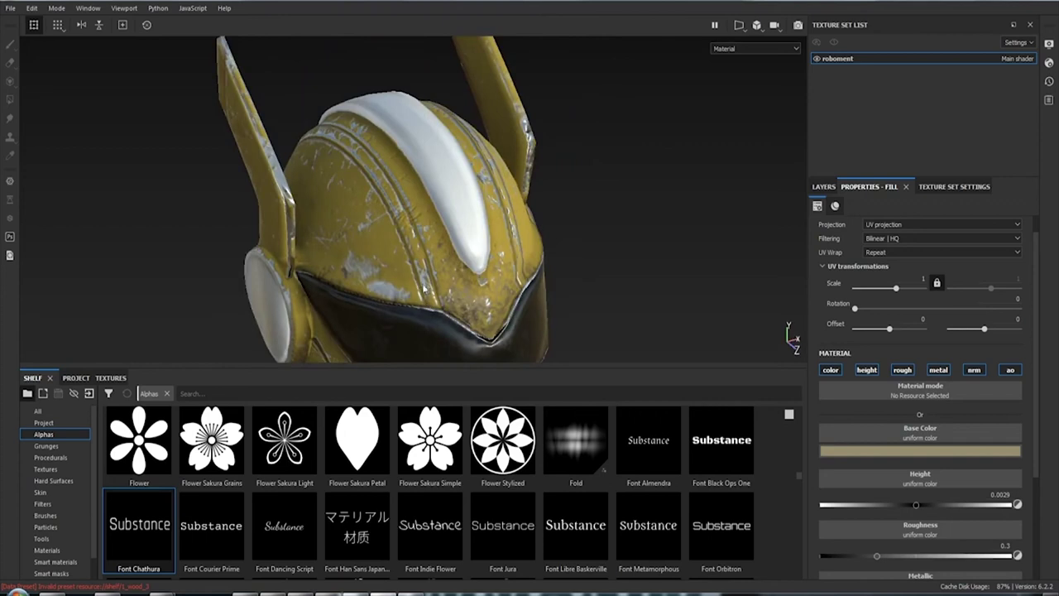
{"action": "mouse_move", "coordinate": [370, 162]}
{"action": "left_mouse_down", "text": "alt"}
{"action": "mouse_move", "coordinate": [456, 208]}
{"action": "mouse_move", "coordinate": [392, 176]}
{"action": "left_mouse_up", "text": "alt"}
{"action": "right_click_drag", "start_coordinate": [391, 176], "coordinate": [378, 115], "text": "alt"}
{"action": "mouse_move", "coordinate": [378, 115]}
{"action": "left_mouse_down", "text": "alt"}
{"action": "mouse_move", "coordinate": [637, 83]}
{"action": "mouse_move", "coordinate": [425, 94]}
{"action": "mouse_move", "coordinate": [433, 260]}
{"action": "mouse_move", "coordinate": [412, 152]}
{"action": "left_mouse_up", "text": "alt"}
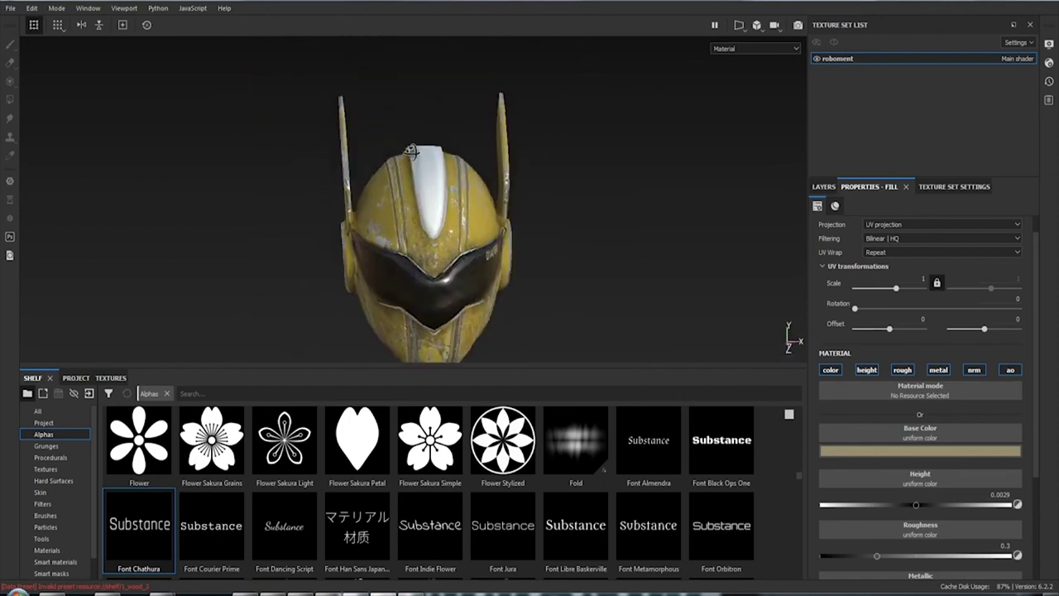
{"action": "scroll", "coordinate": [450, 188], "scroll_direction": "up", "scroll_amount": 2}
{"action": "scroll", "coordinate": [450, 187], "scroll_direction": "up", "scroll_amount": 2}
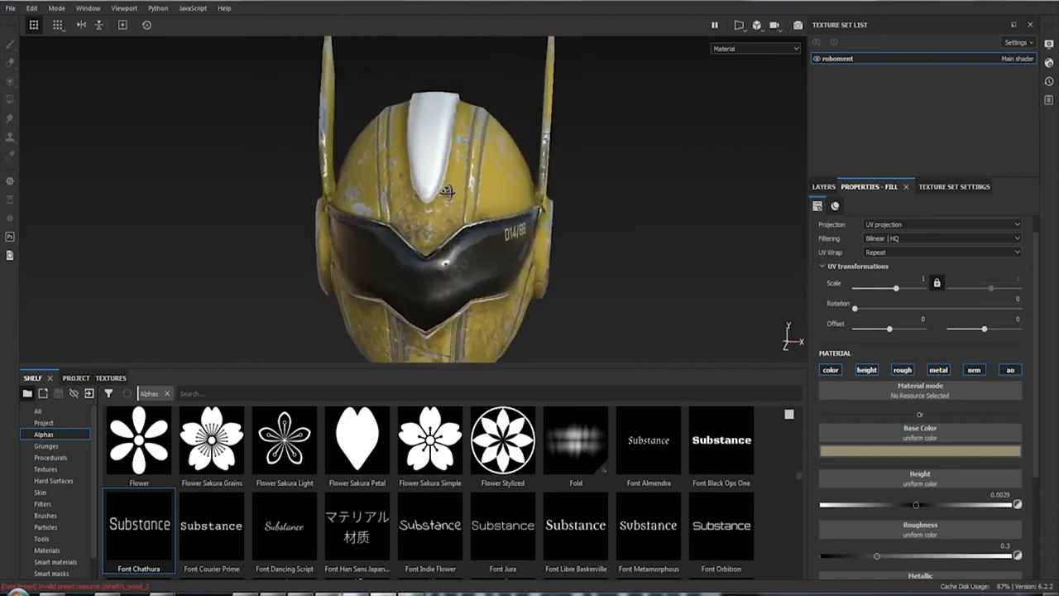
Collapse the glass folder, add Fill layer 6 on top, then create a new folder and begin renaming it
{"action": "left_click", "coordinate": [823, 186]}
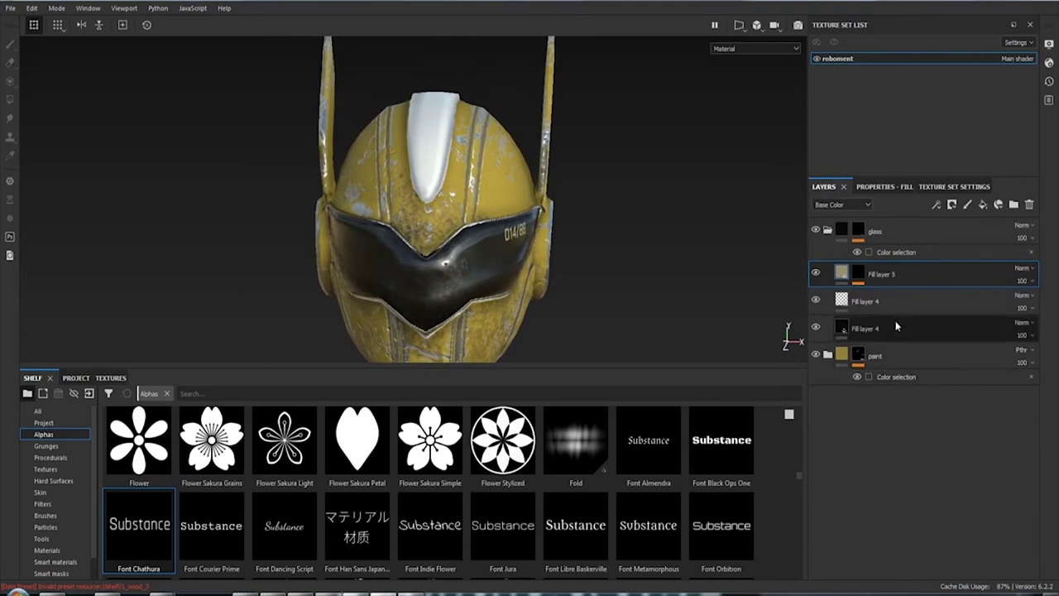
{"action": "left_click", "coordinate": [828, 231]}
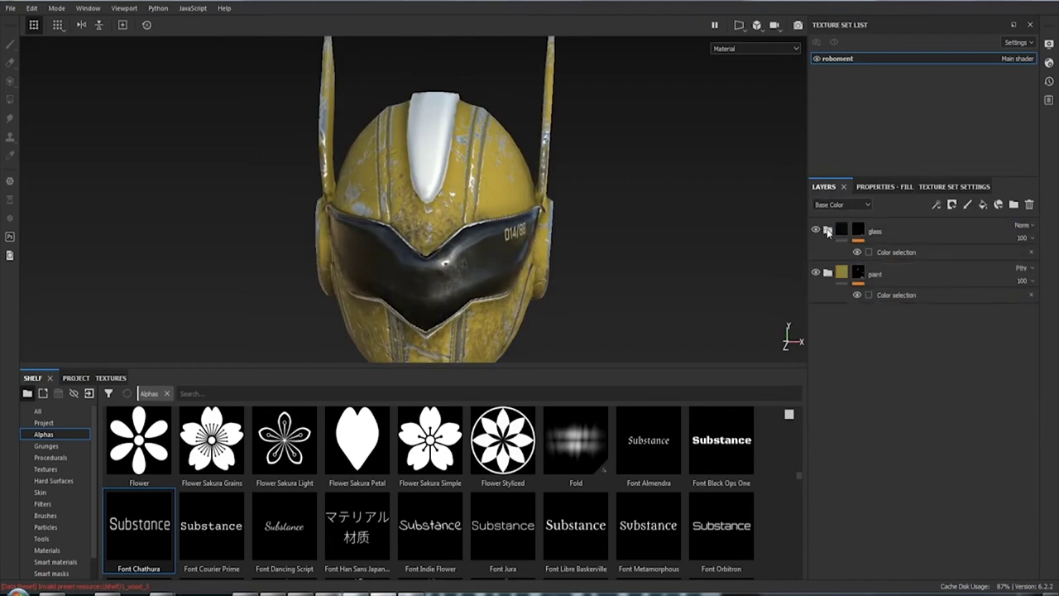
{"action": "left_click", "coordinate": [908, 236]}
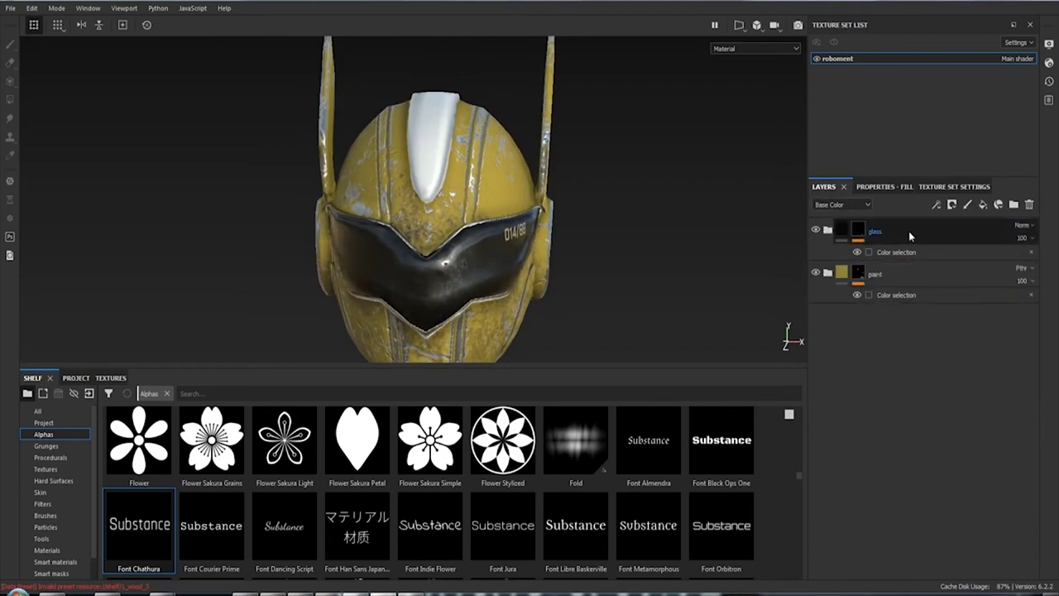
{"action": "left_click", "coordinate": [983, 205]}
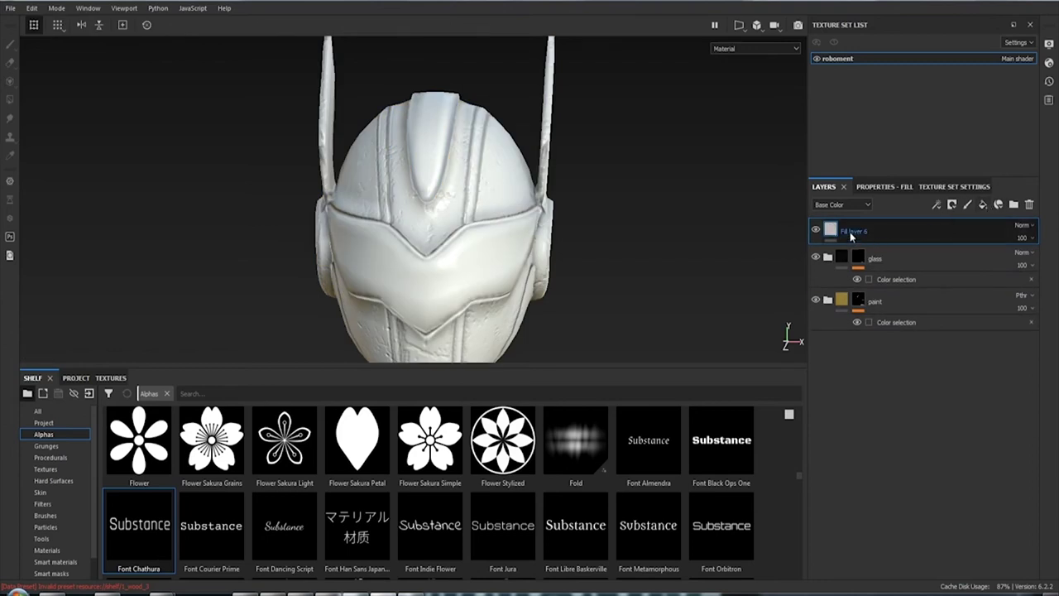
{"action": "key", "text": "ctrl+g"}
{"action": "double_click", "coordinate": [860, 232]}
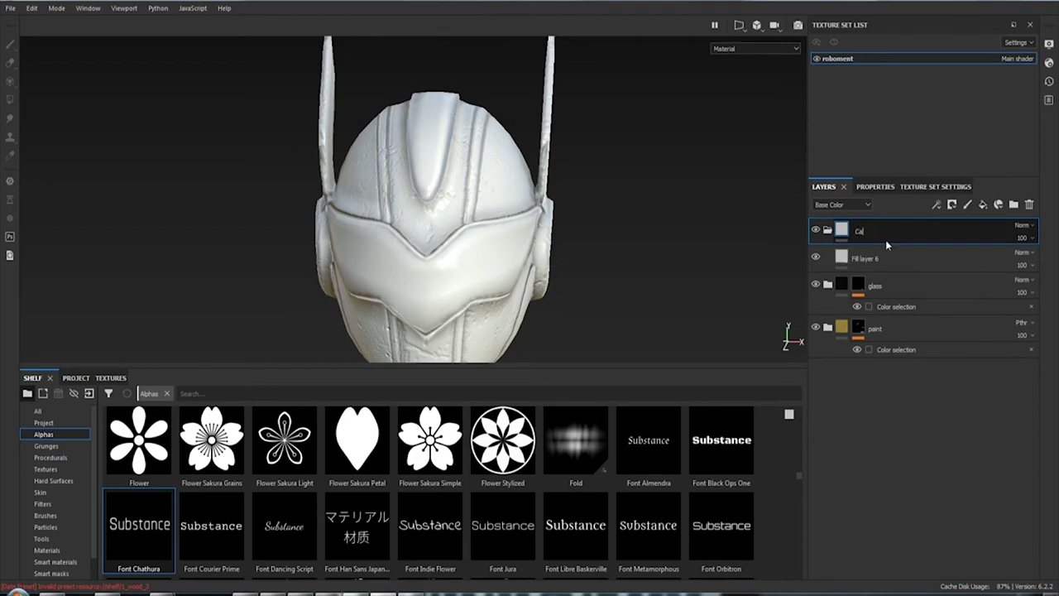
Name the new folder Carbon and give it a black mask
{"action": "key", "text": "Return"}
{"action": "right_click", "coordinate": [862, 236]}
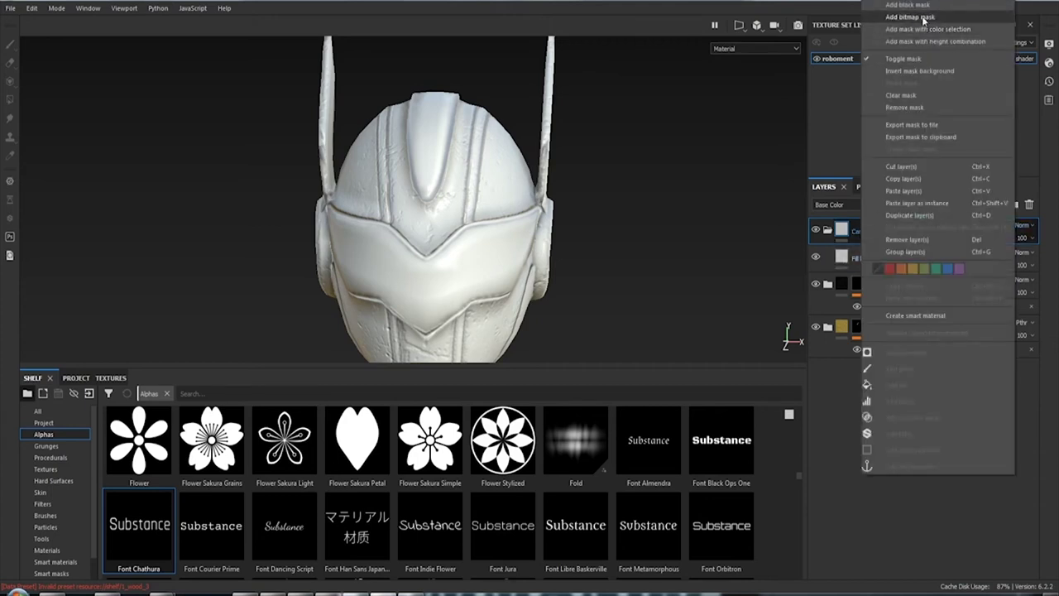
{"action": "left_click", "coordinate": [902, 17]}
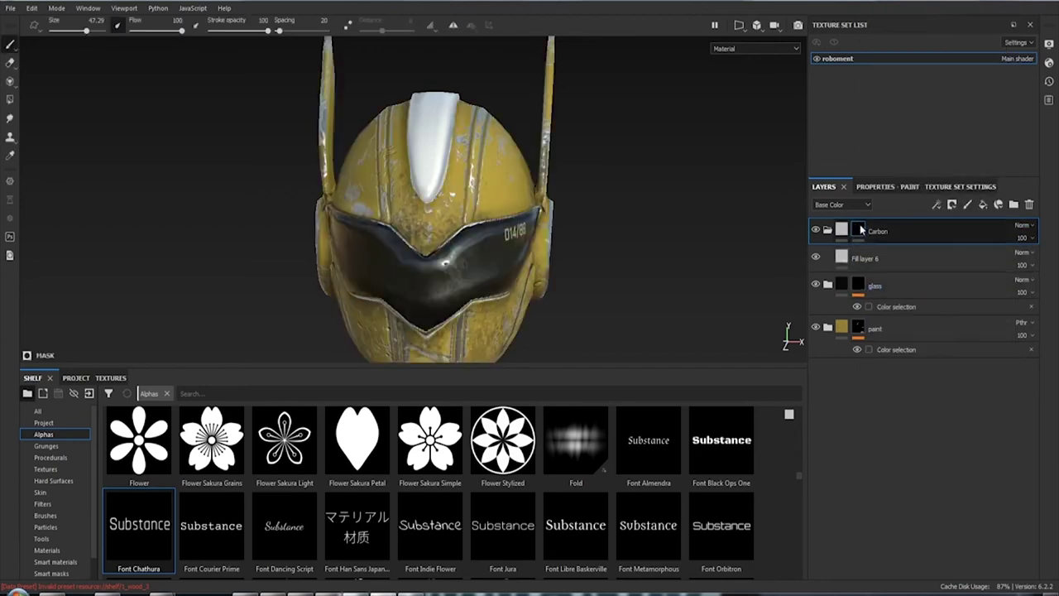
Add a colour selection to the Carbon mask using the magenta stripe ID (R171 G29 B103), then save
{"action": "right_click", "coordinate": [861, 230]}
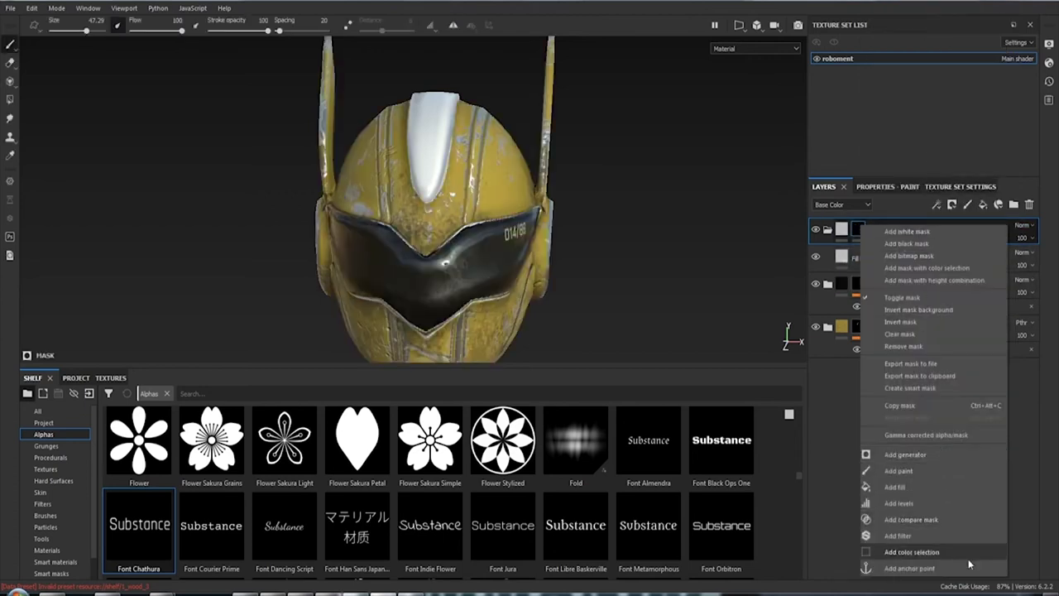
{"action": "left_click", "coordinate": [941, 551]}
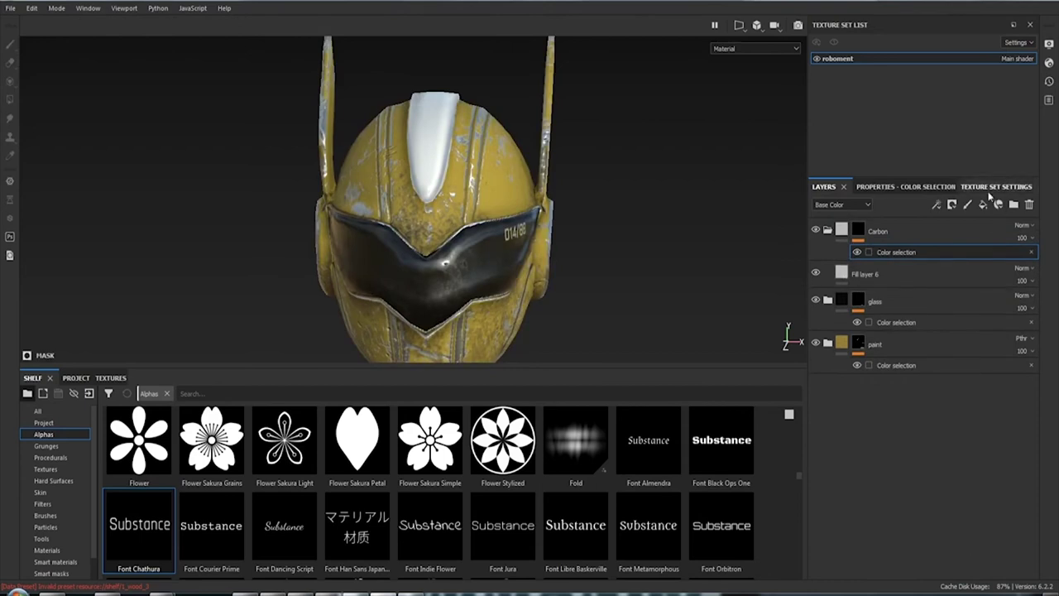
{"action": "left_click", "coordinate": [914, 186]}
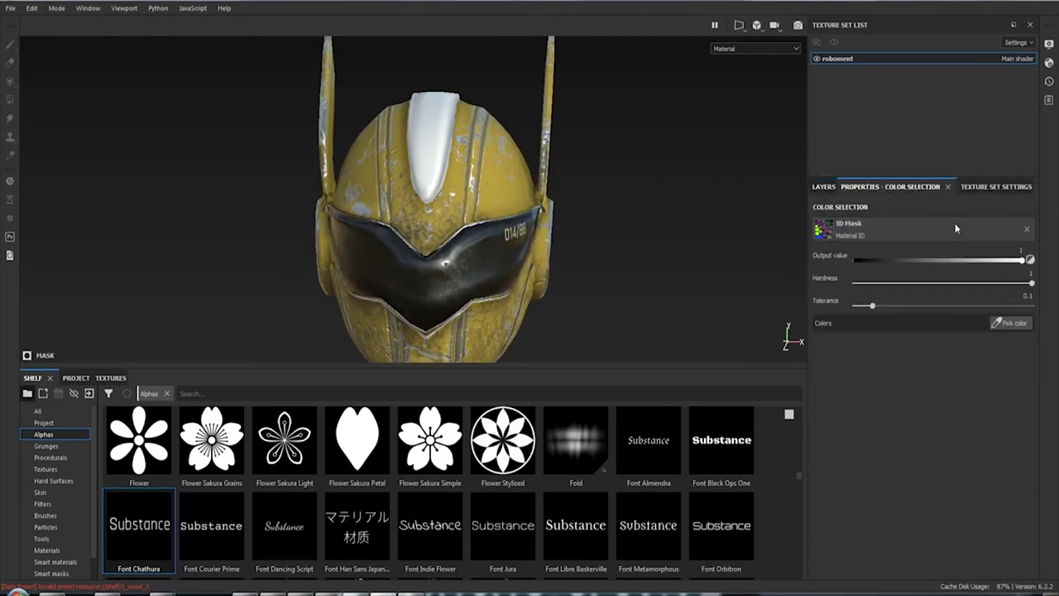
{"action": "left_click", "coordinate": [1009, 325]}
{"action": "left_click", "coordinate": [436, 118]}
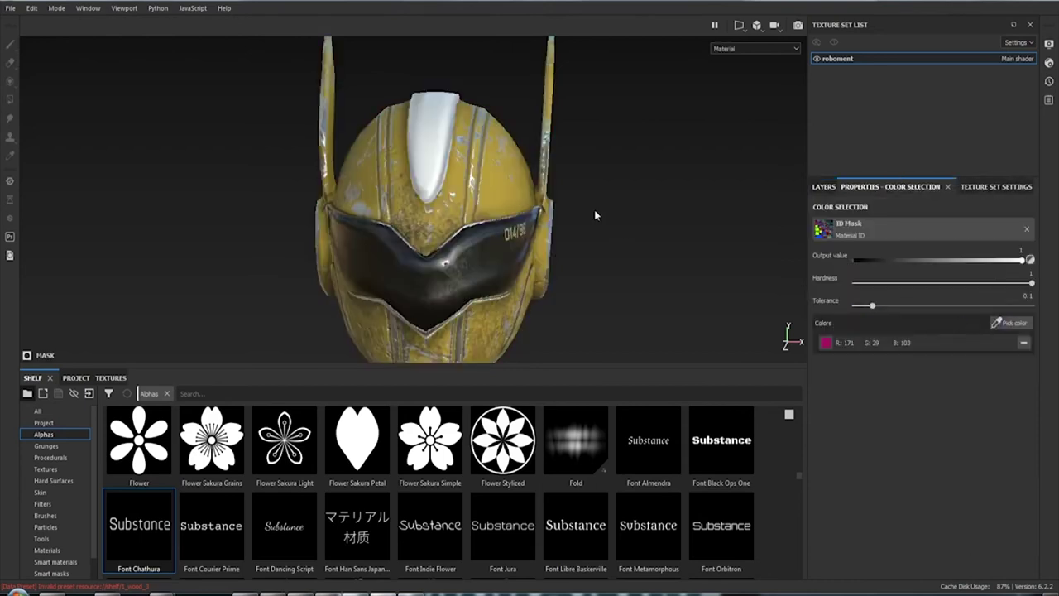
{"action": "left_click_drag", "start_coordinate": [594, 215], "coordinate": [802, 189], "text": "alt"}
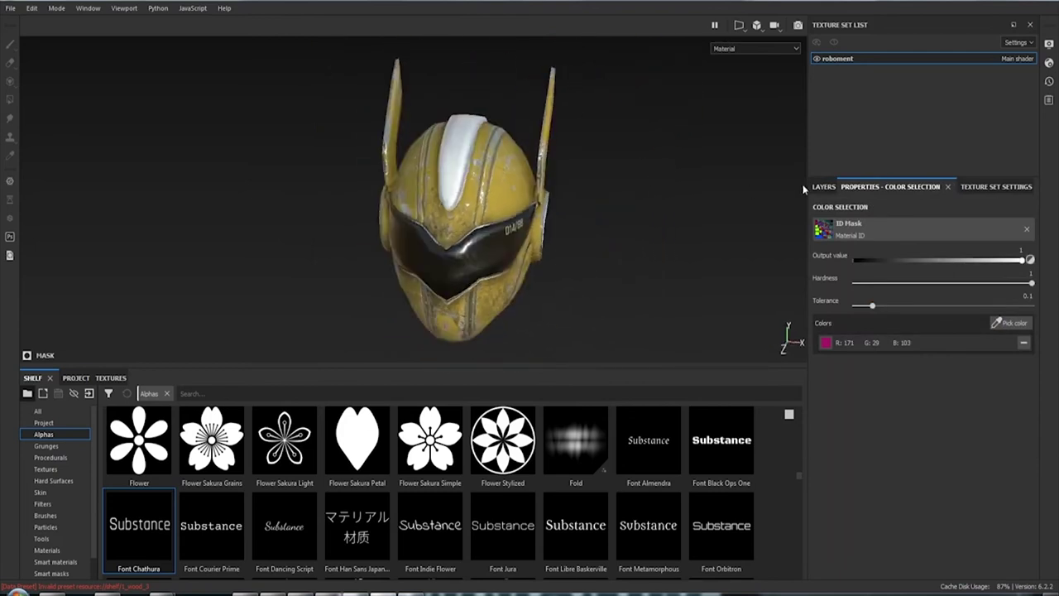
{"action": "left_click", "coordinate": [823, 187]}
{"action": "key", "text": "ctrl+s"}
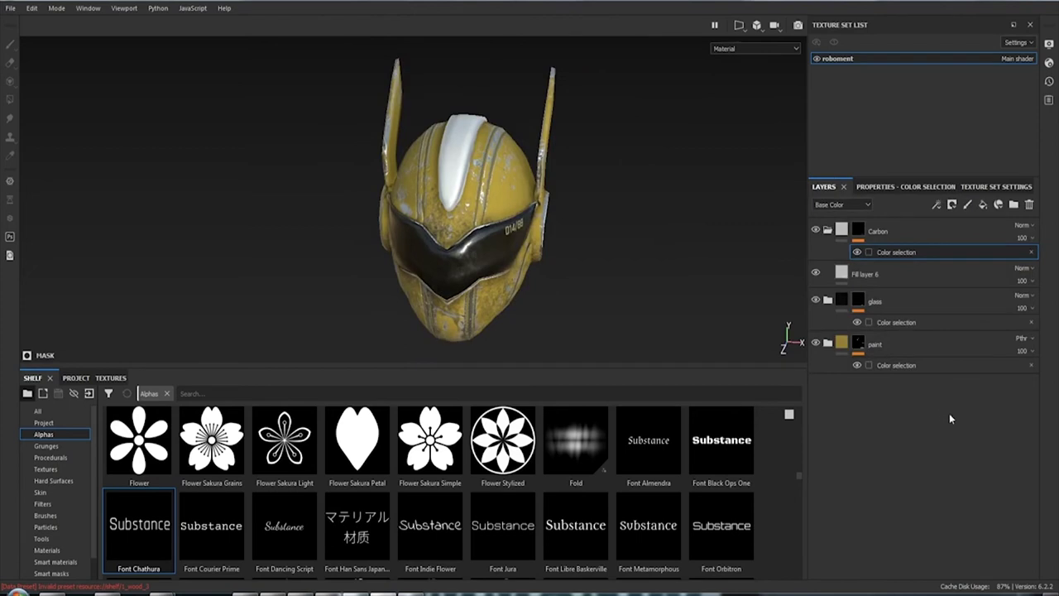
Set Fill layer 6's base colour to black and save the project
{"action": "left_click", "coordinate": [889, 273]}
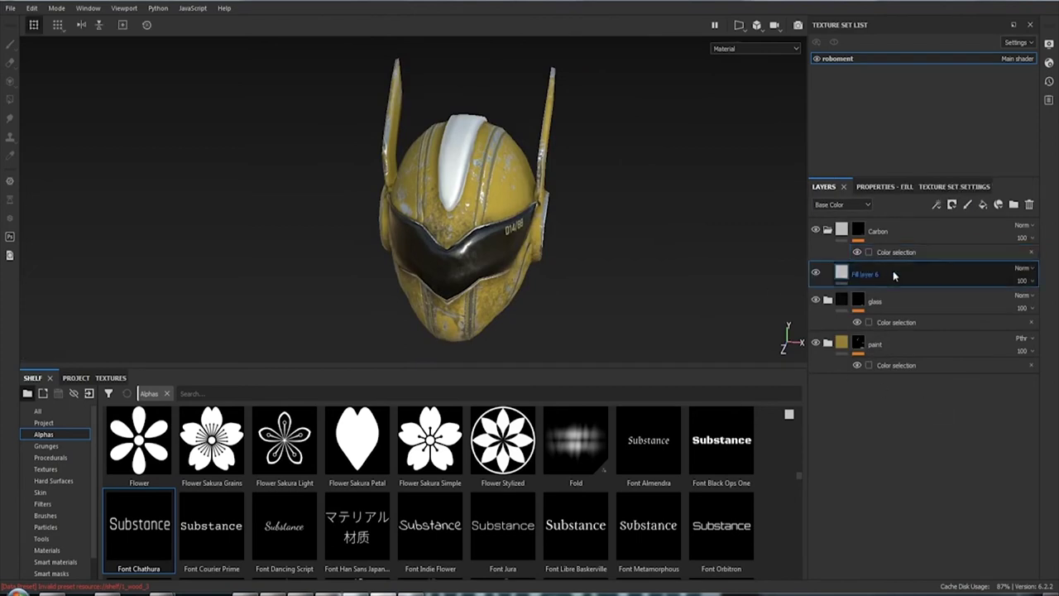
{"action": "left_click", "coordinate": [877, 188]}
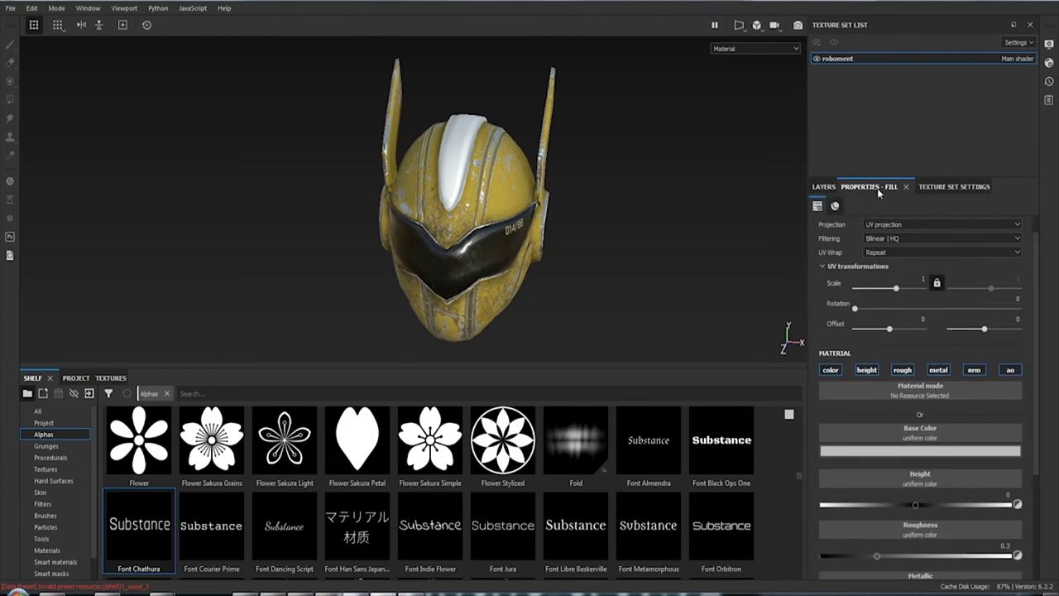
{"action": "scroll", "coordinate": [885, 384], "scroll_direction": "down", "scroll_amount": 3}
{"action": "left_click", "coordinate": [870, 312]}
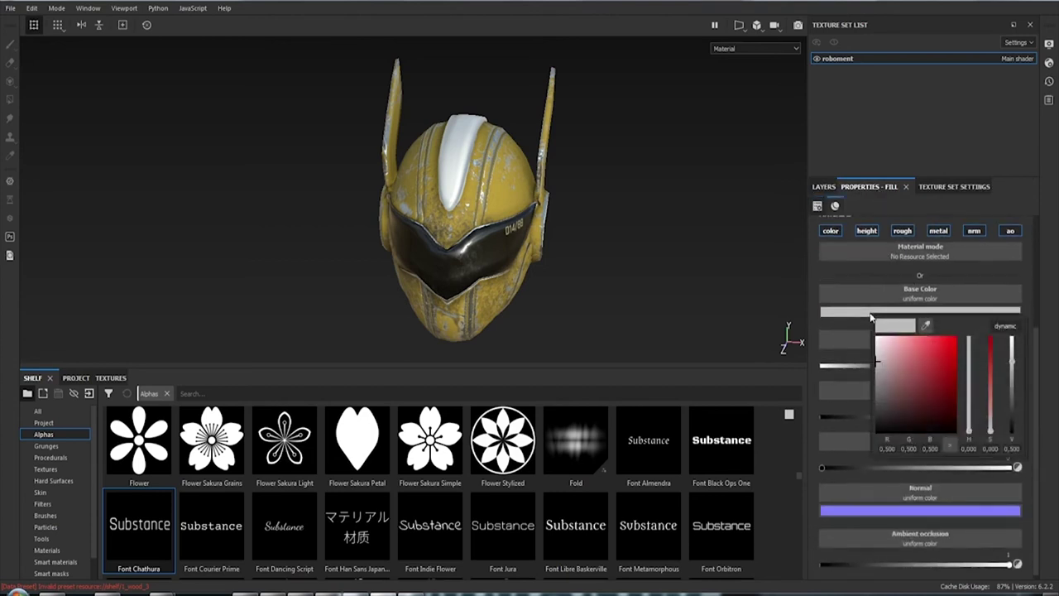
{"action": "left_click_drag", "start_coordinate": [886, 379], "coordinate": [866, 445]}
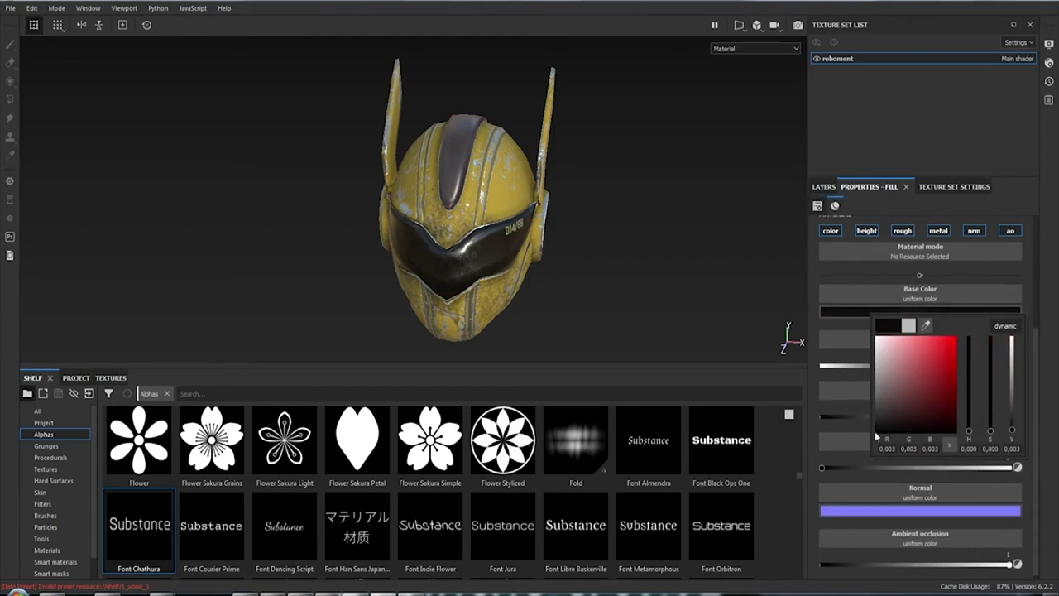
{"action": "left_click", "coordinate": [823, 187]}
{"action": "mouse_move", "coordinate": [633, 249]}
{"action": "left_mouse_down", "text": "alt"}
{"action": "mouse_move", "coordinate": [596, 255]}
{"action": "mouse_move", "coordinate": [608, 221]}
{"action": "left_mouse_up", "text": "alt"}
{"action": "key", "text": "ctrl+s"}
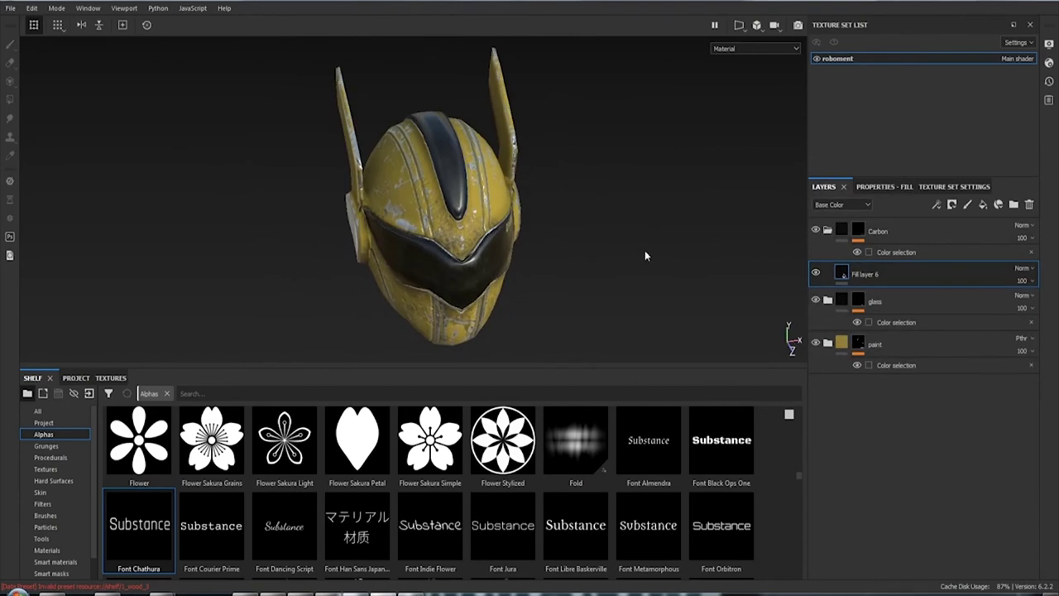
{"action": "mouse_move", "coordinate": [841, 273]}
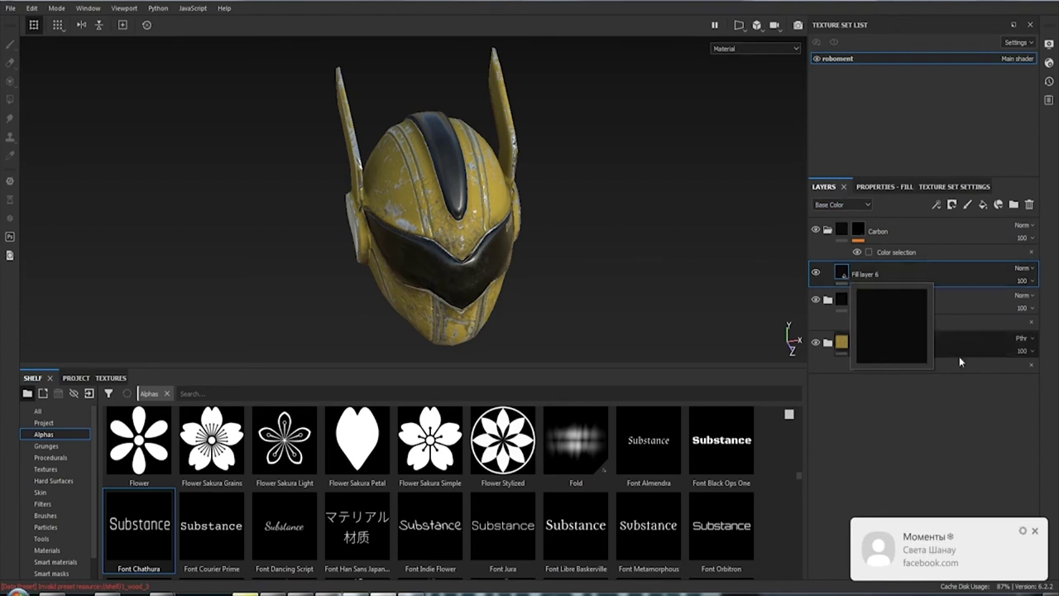
Dismiss the desktop notification, quit the messaging app, and re-inspect the helmet
{"action": "left_click", "coordinate": [1036, 529]}
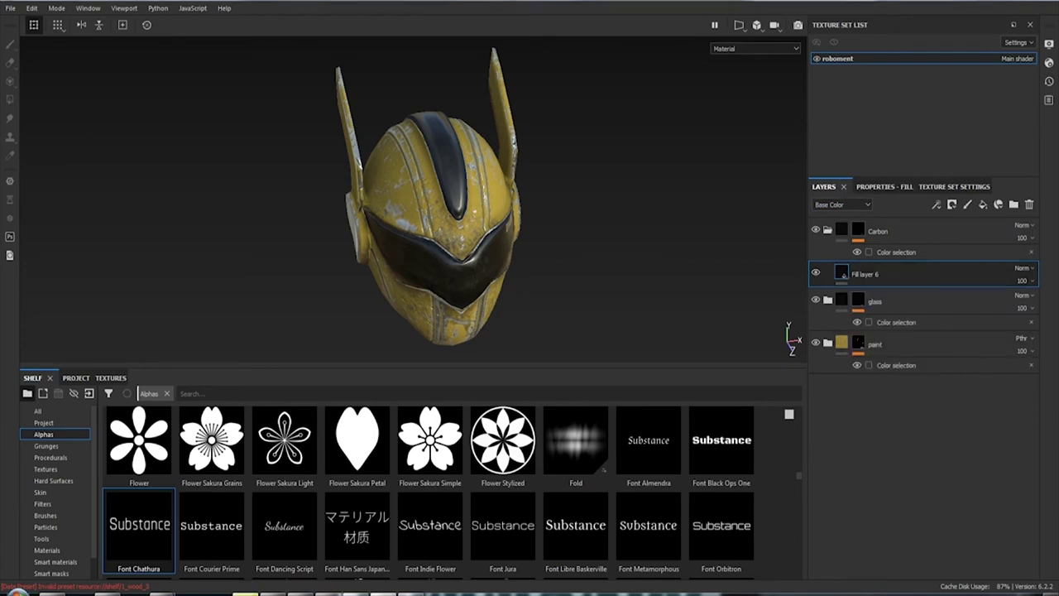
{"action": "right_click", "coordinate": [814, 592]}
{"action": "left_click", "coordinate": [815, 592]}
{"action": "mouse_move", "coordinate": [572, 239]}
{"action": "left_mouse_down", "text": "alt"}
{"action": "mouse_move", "coordinate": [657, 307]}
{"action": "mouse_move", "coordinate": [584, 220]}
{"action": "left_mouse_up", "text": "alt"}
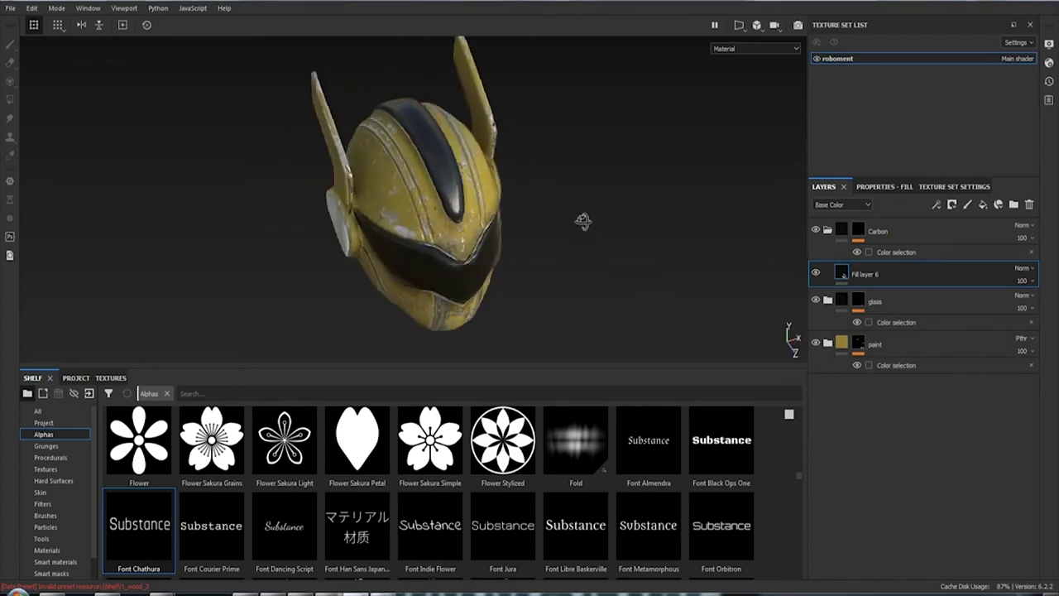
{"action": "scroll", "coordinate": [596, 350], "scroll_direction": "up", "scroll_amount": 3}
{"action": "scroll", "coordinate": [514, 313], "scroll_direction": "up", "scroll_amount": 2}
{"action": "mouse_move", "coordinate": [514, 313]}
{"action": "left_mouse_down", "text": "alt"}
{"action": "mouse_move", "coordinate": [485, 215]}
{"action": "mouse_move", "coordinate": [586, 212]}
{"action": "left_mouse_up", "text": "alt"}
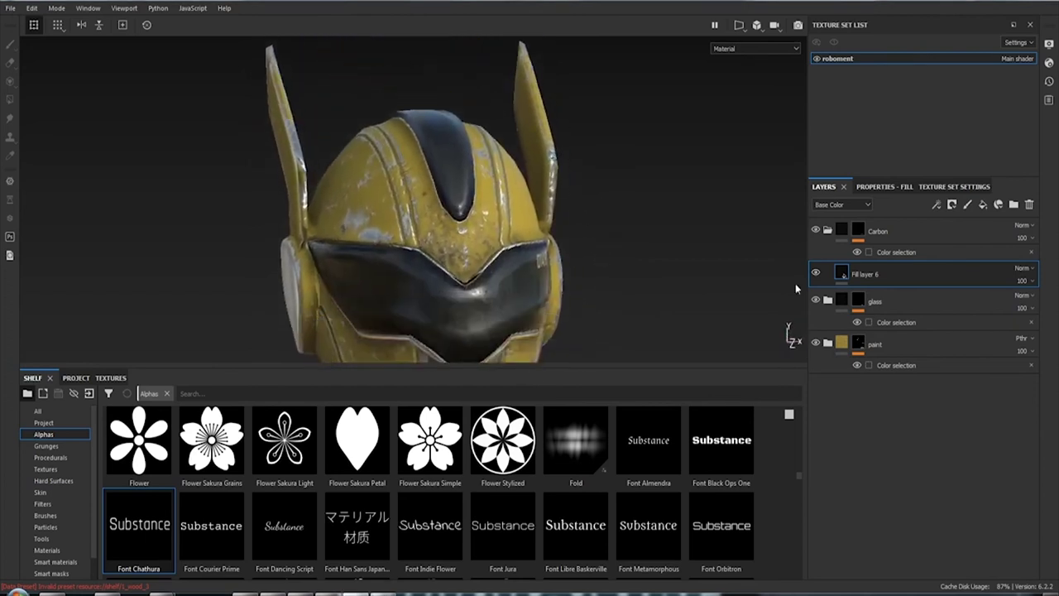
Disable Fill layer 6's height channel and raise its roughness to about 0.84
{"action": "right_click", "coordinate": [842, 275]}
{"action": "left_click", "coordinate": [750, 272]}
{"action": "left_click", "coordinate": [883, 186]}
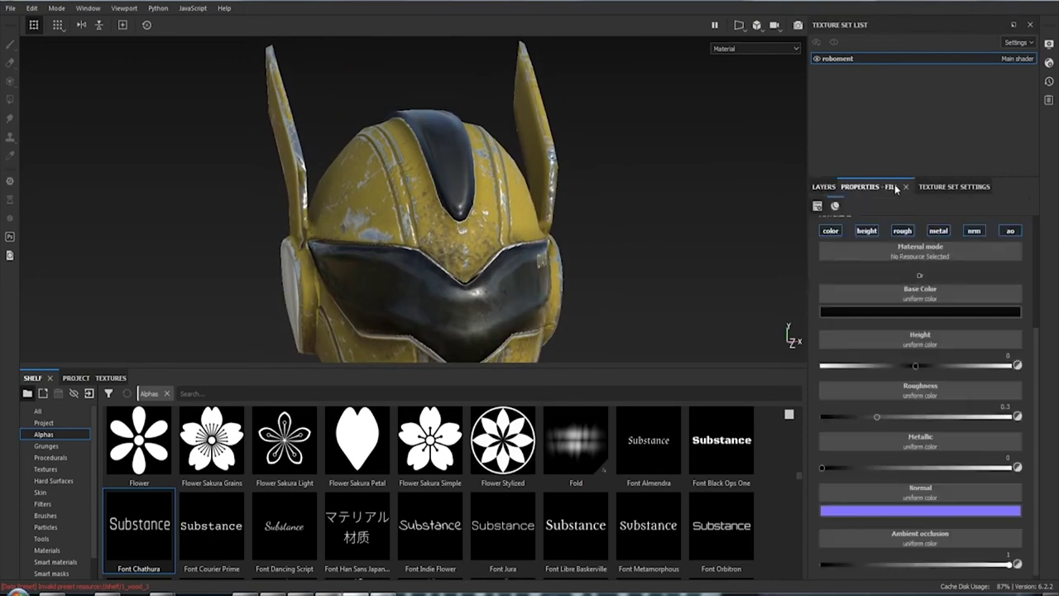
{"action": "left_click", "coordinate": [869, 231]}
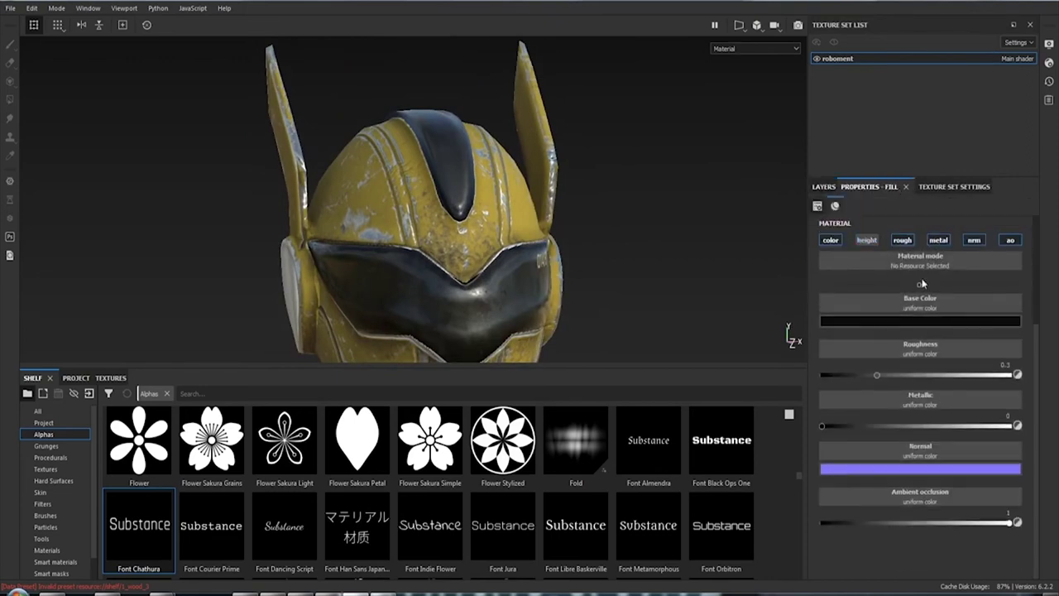
{"action": "left_click_drag", "start_coordinate": [930, 377], "coordinate": [962, 376]}
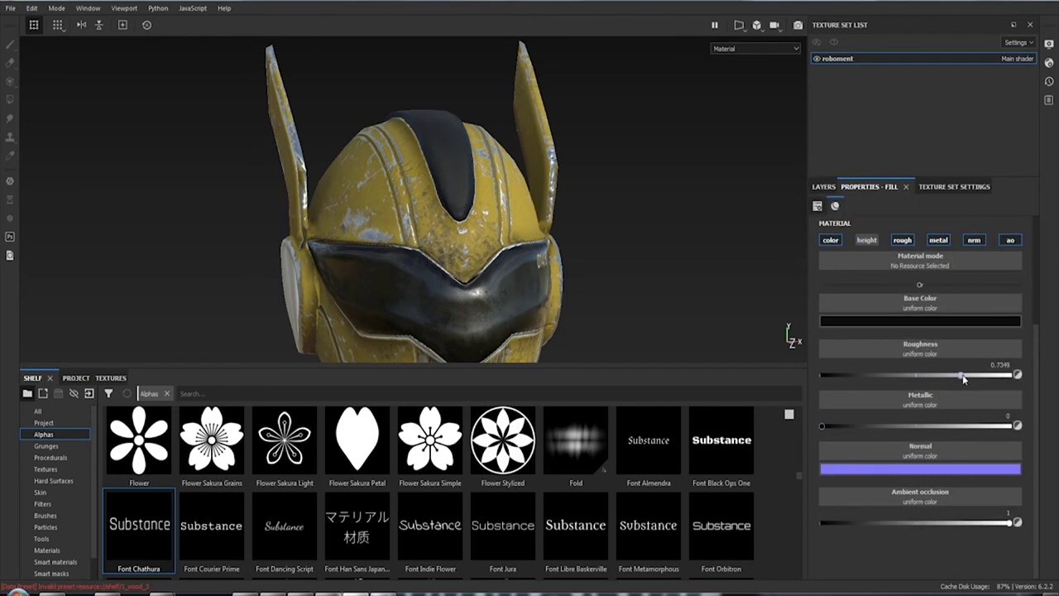
{"action": "mouse_move", "coordinate": [640, 226]}
{"action": "left_mouse_down", "text": "alt"}
{"action": "mouse_move", "coordinate": [610, 284]}
{"action": "mouse_move", "coordinate": [728, 241]}
{"action": "mouse_move", "coordinate": [679, 234]}
{"action": "mouse_move", "coordinate": [725, 223]}
{"action": "left_mouse_up", "text": "alt"}
{"action": "mouse_move", "coordinate": [725, 223]}
{"action": "right_mouse_down", "text": "shift"}
{"action": "mouse_move", "coordinate": [577, 237]}
{"action": "mouse_move", "coordinate": [663, 238]}
{"action": "right_mouse_up", "text": "shift"}
{"action": "left_click_drag", "start_coordinate": [663, 239], "coordinate": [668, 270], "text": "alt"}
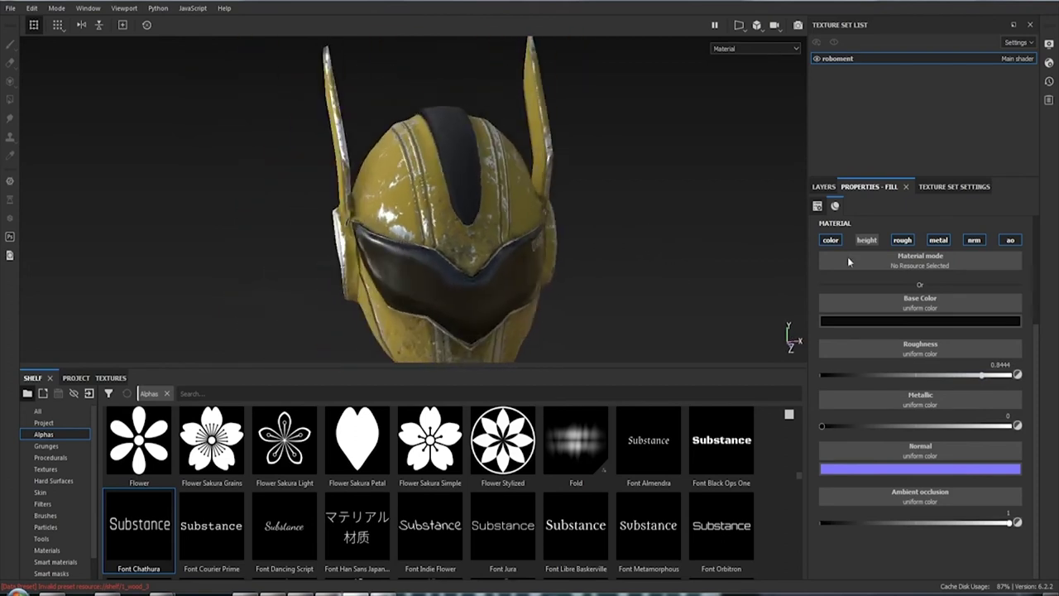
Add a new Fill layer 7 above the stripe layer and give it a black mask
{"action": "left_click", "coordinate": [827, 187]}
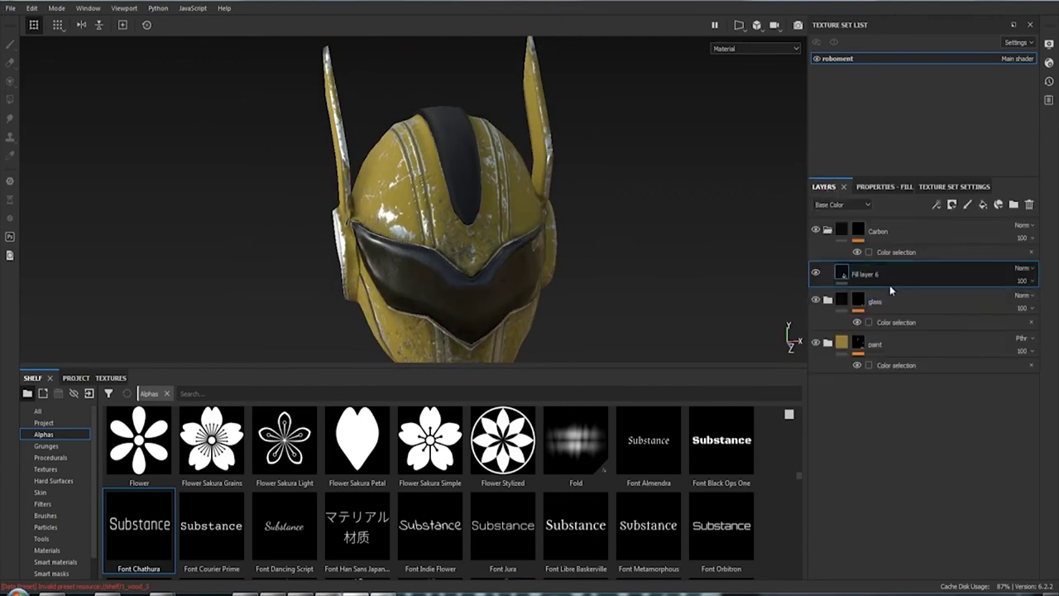
{"action": "mouse_move", "coordinate": [617, 222]}
{"action": "left_mouse_down", "text": "alt"}
{"action": "mouse_move", "coordinate": [607, 229]}
{"action": "mouse_move", "coordinate": [619, 208]}
{"action": "left_mouse_up", "text": "alt"}
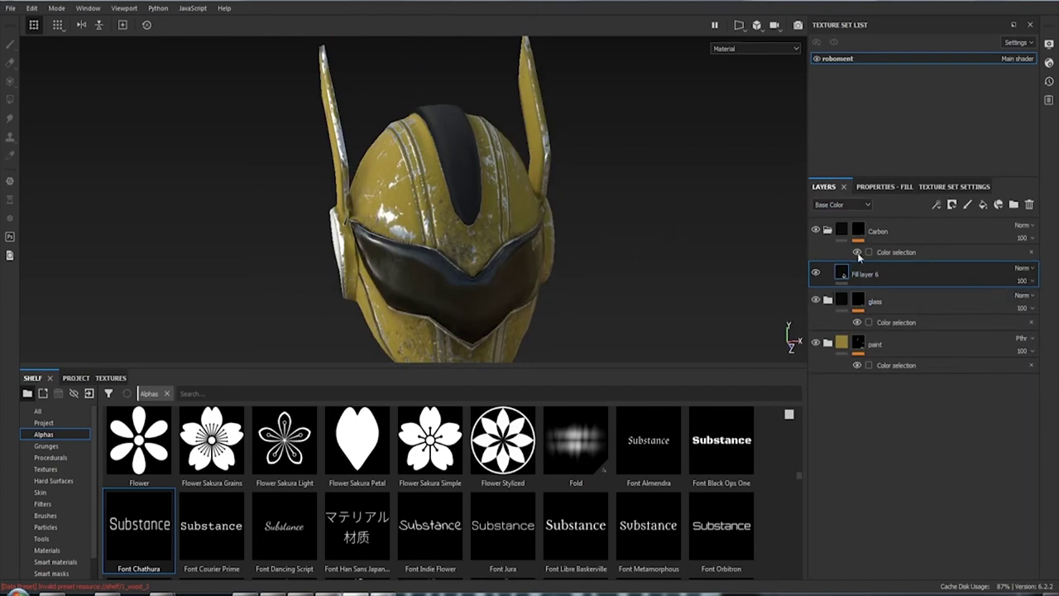
{"action": "left_click", "coordinate": [884, 187]}
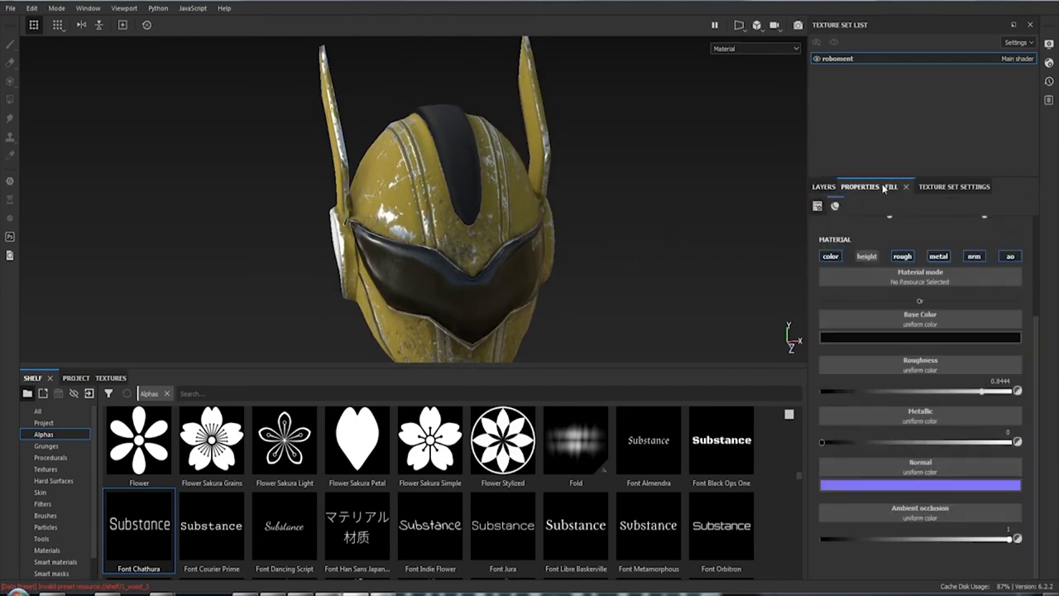
{"action": "left_click", "coordinate": [831, 187]}
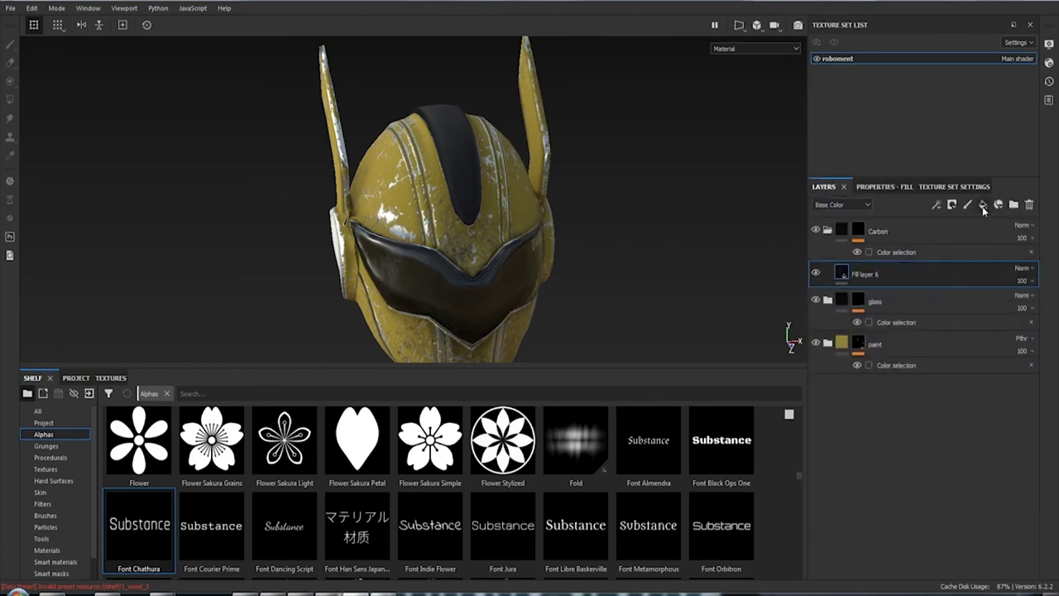
{"action": "left_click", "coordinate": [984, 205]}
{"action": "right_click", "coordinate": [918, 273]}
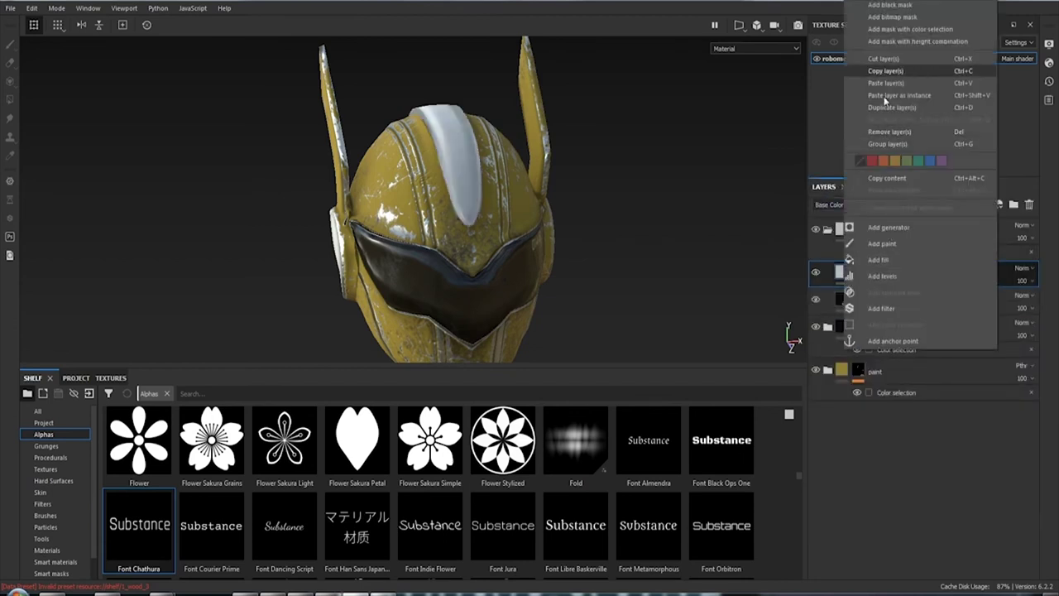
{"action": "left_click", "coordinate": [883, 10]}
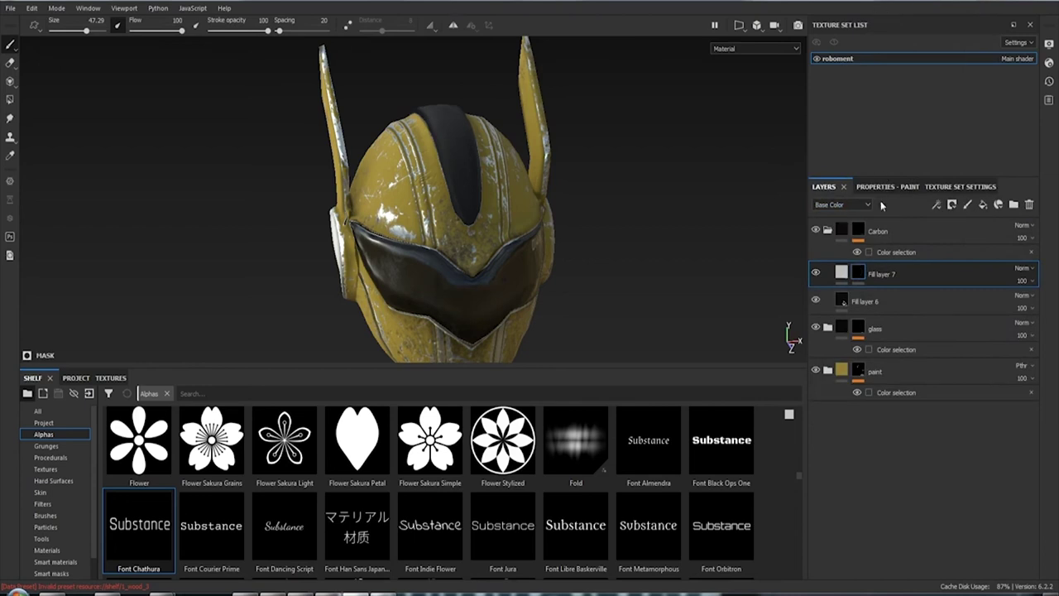
Add a fill effect to Fill layer 7's mask and disable its colour and roughness channels
{"action": "right_click", "coordinate": [860, 276]}
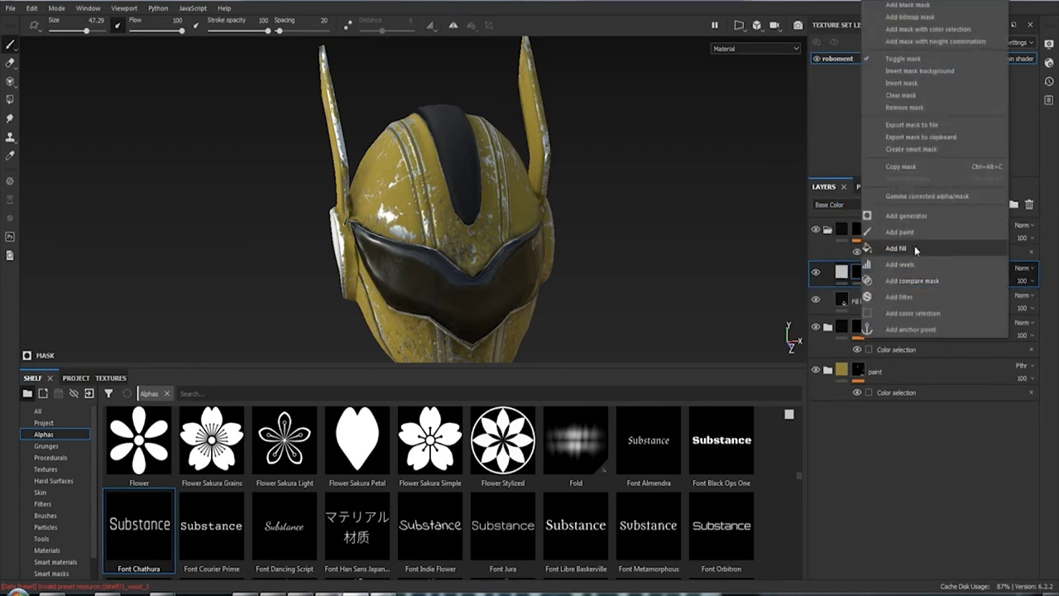
{"action": "left_click", "coordinate": [897, 249]}
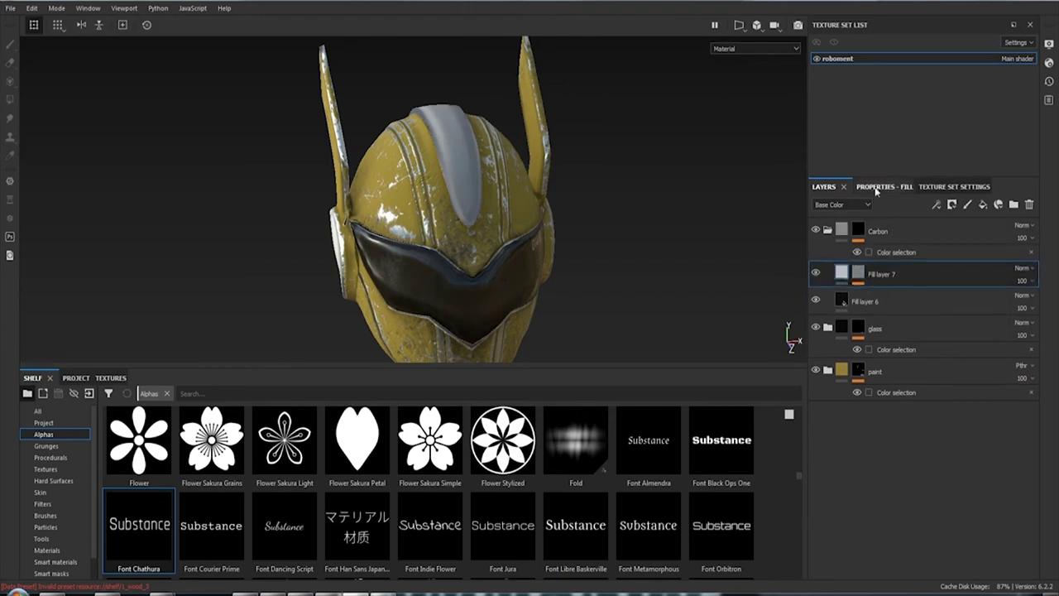
{"action": "left_click", "coordinate": [876, 191]}
{"action": "left_click", "coordinate": [829, 255]}
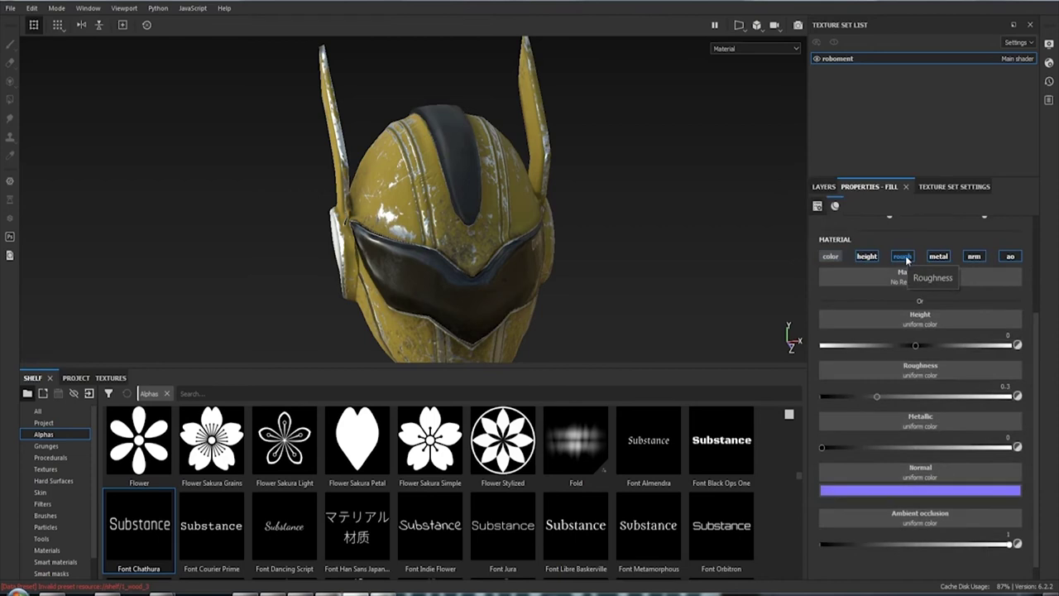
{"action": "left_click", "coordinate": [903, 256]}
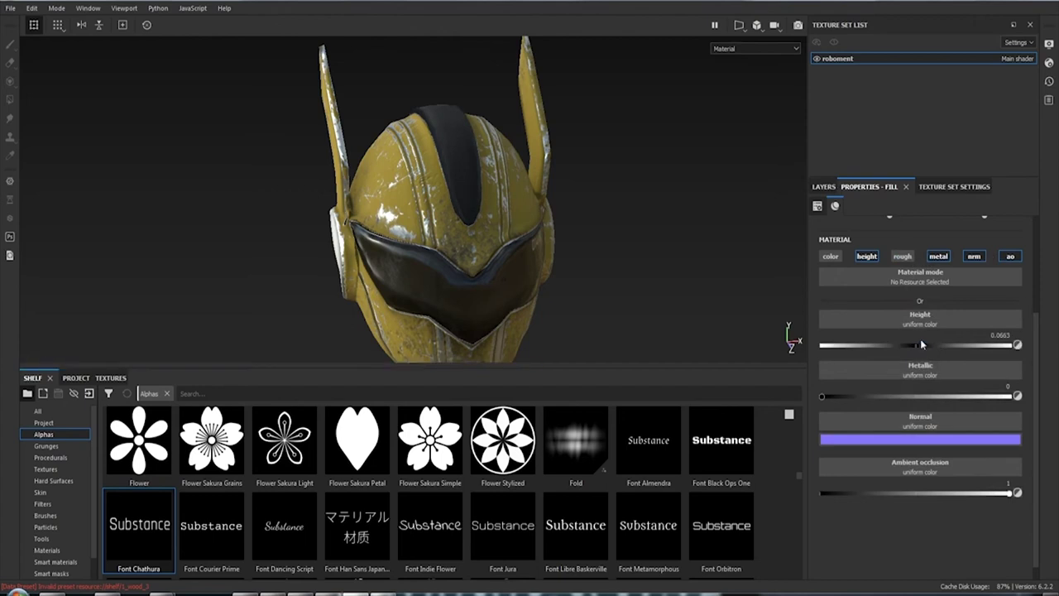
{"action": "left_click", "coordinate": [829, 191]}
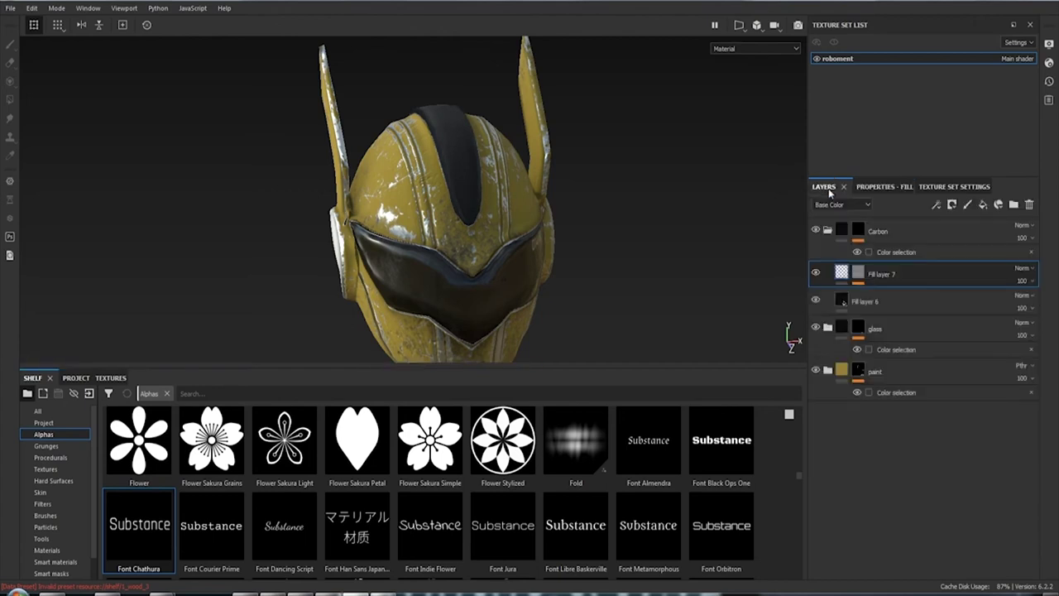
{"action": "right_click", "coordinate": [860, 275]}
{"action": "left_click", "coordinate": [889, 315]}
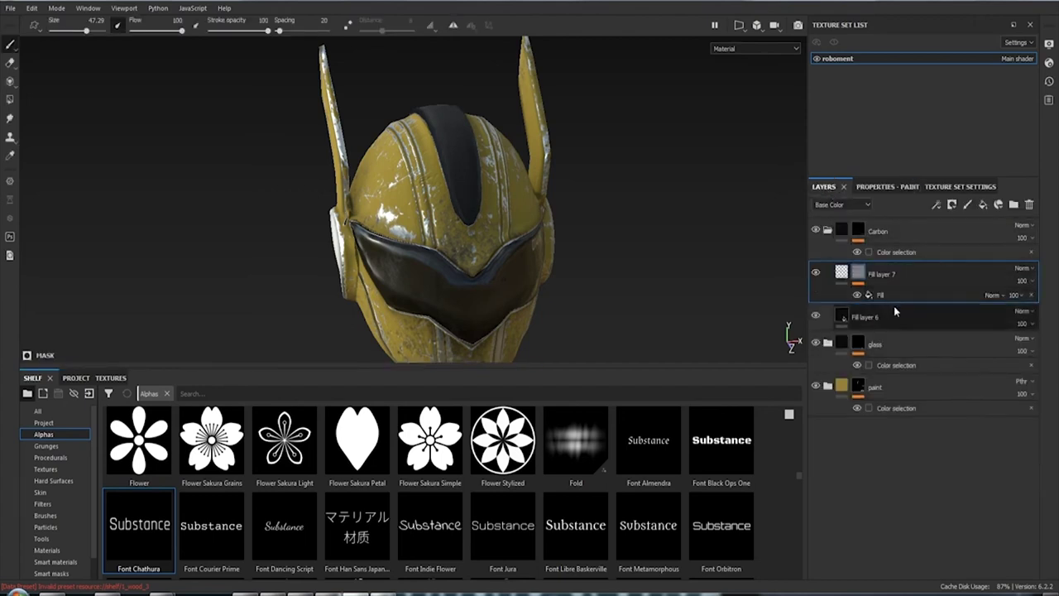
{"action": "left_click", "coordinate": [884, 187]}
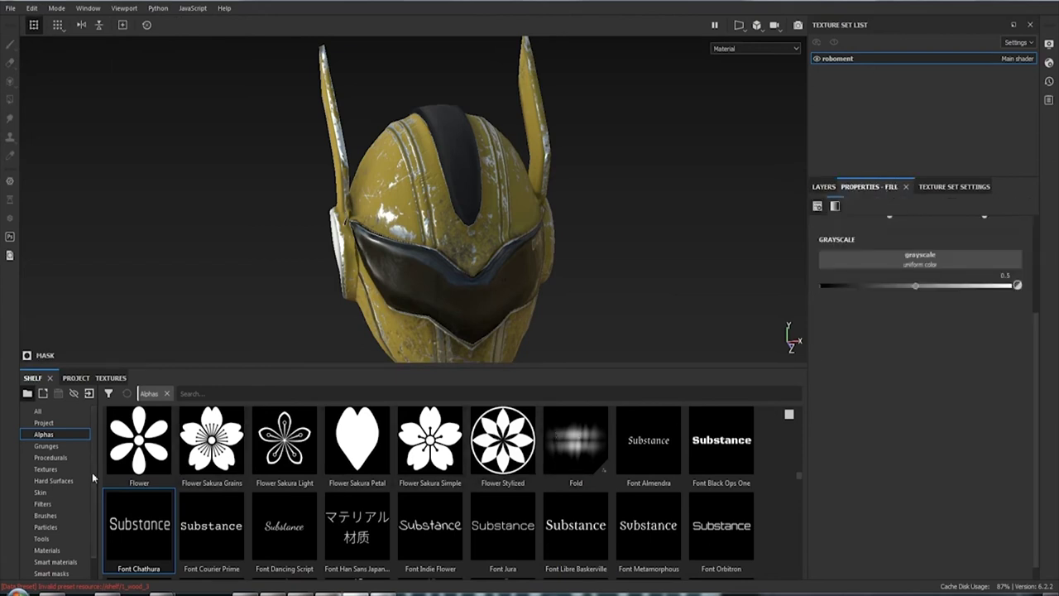
{"action": "left_click", "coordinate": [62, 446]}
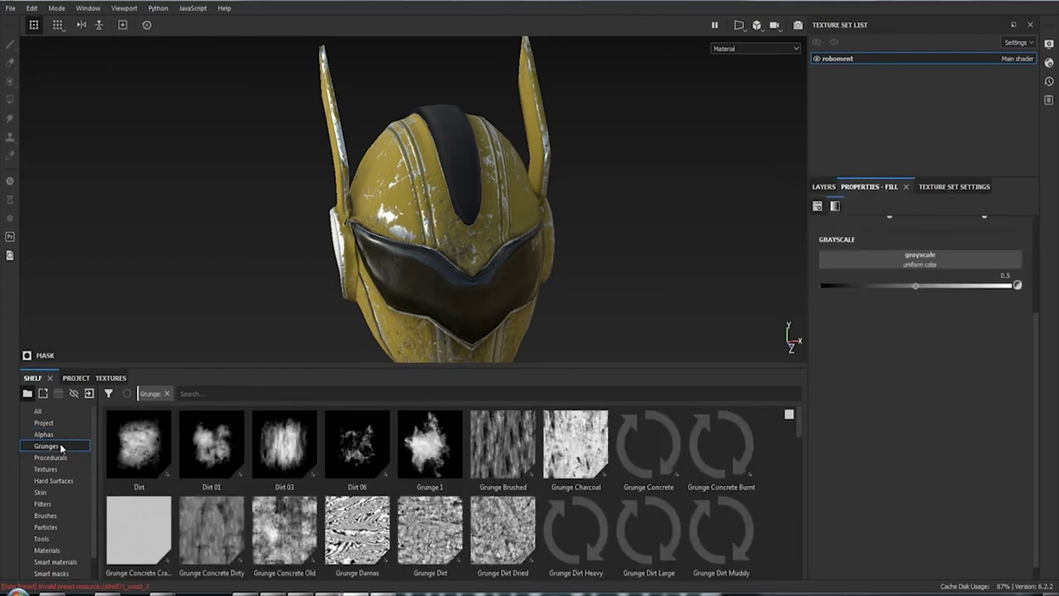
{"action": "left_click", "coordinate": [54, 438]}
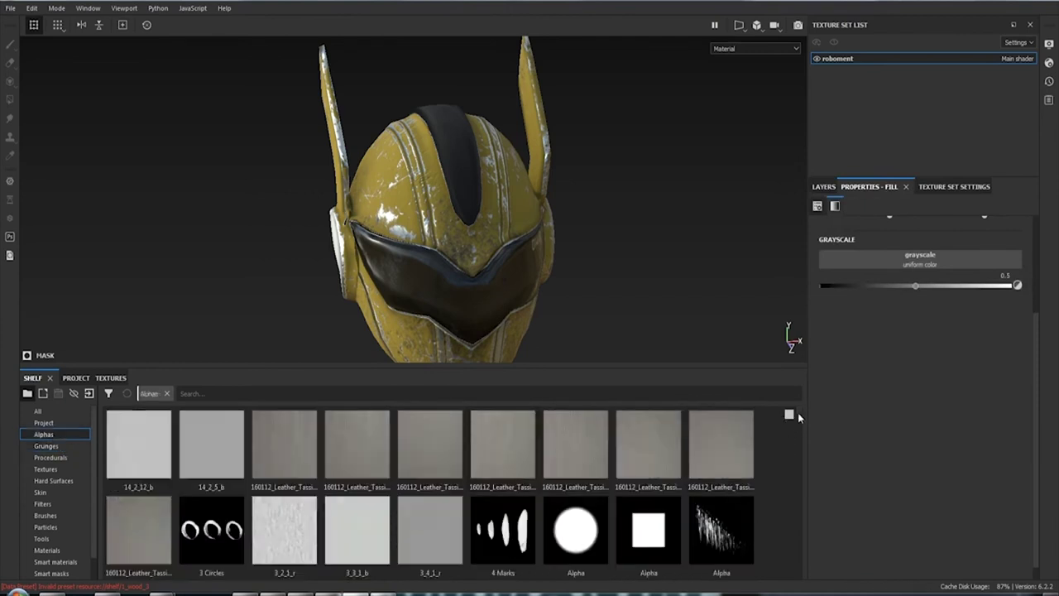
{"action": "left_click_drag", "start_coordinate": [798, 412], "coordinate": [792, 488]}
{"action": "scroll", "coordinate": [786, 492], "scroll_direction": "down", "scroll_amount": 3}
{"action": "scroll", "coordinate": [713, 493], "scroll_direction": "down", "scroll_amount": 3}
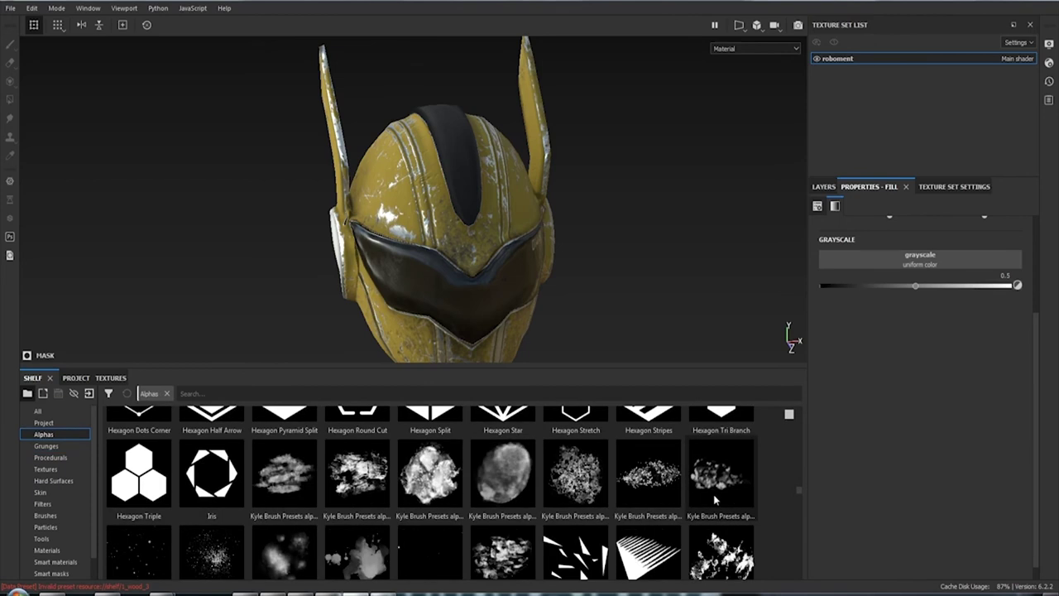
{"action": "scroll", "coordinate": [713, 494], "scroll_direction": "down", "scroll_amount": 2}
{"action": "scroll", "coordinate": [712, 497], "scroll_direction": "down", "scroll_amount": 2}
{"action": "scroll", "coordinate": [707, 501], "scroll_direction": "down", "scroll_amount": 2}
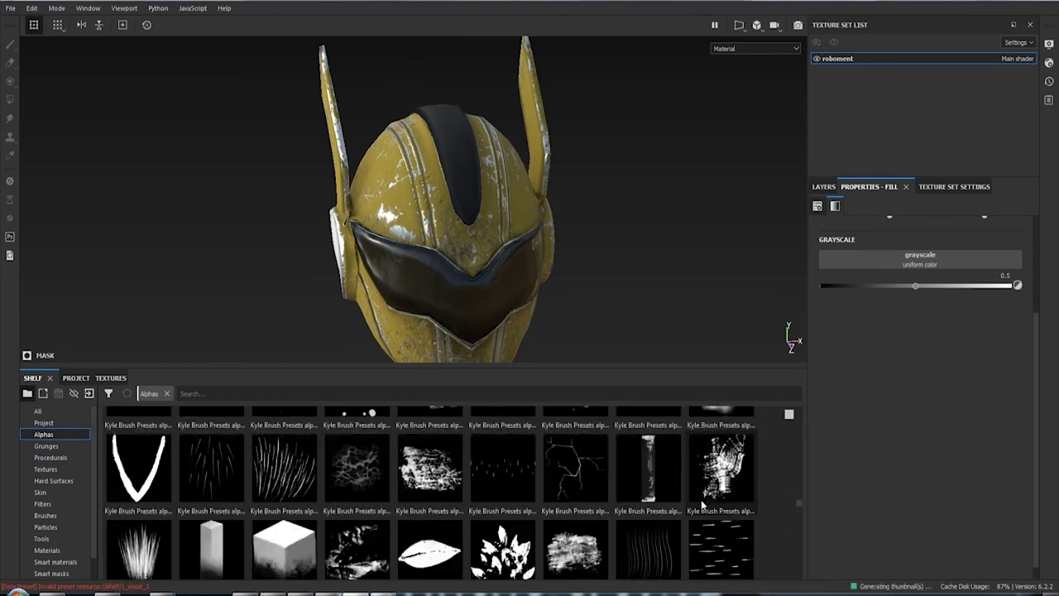
{"action": "scroll", "coordinate": [702, 505], "scroll_direction": "down", "scroll_amount": 2}
{"action": "scroll", "coordinate": [701, 505], "scroll_direction": "down", "scroll_amount": 2}
{"action": "scroll", "coordinate": [702, 505], "scroll_direction": "down", "scroll_amount": 2}
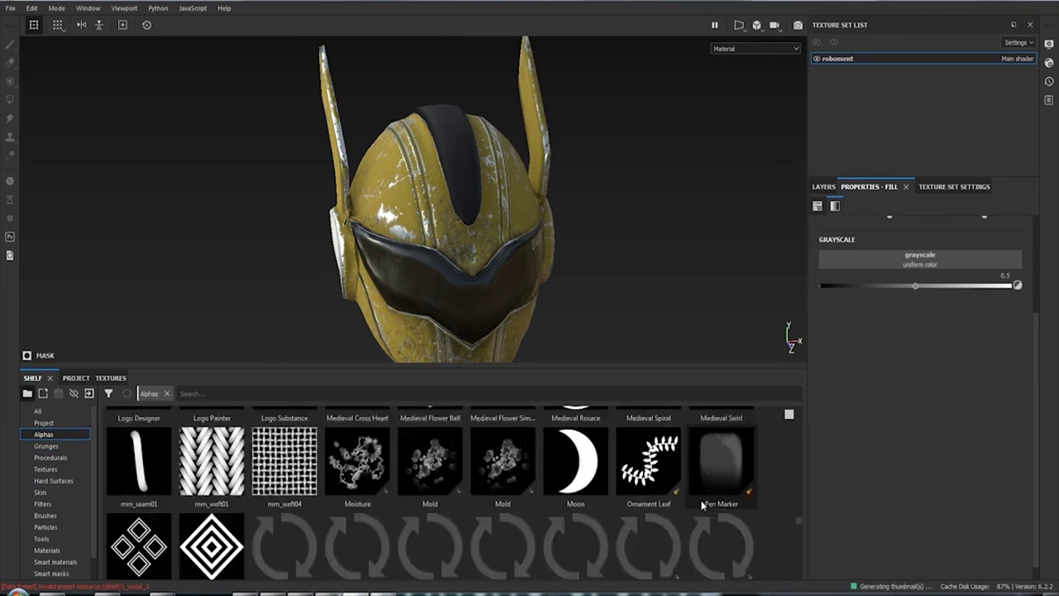
{"action": "scroll", "coordinate": [701, 501], "scroll_direction": "down", "scroll_amount": 2}
{"action": "scroll", "coordinate": [702, 501], "scroll_direction": "down", "scroll_amount": 2}
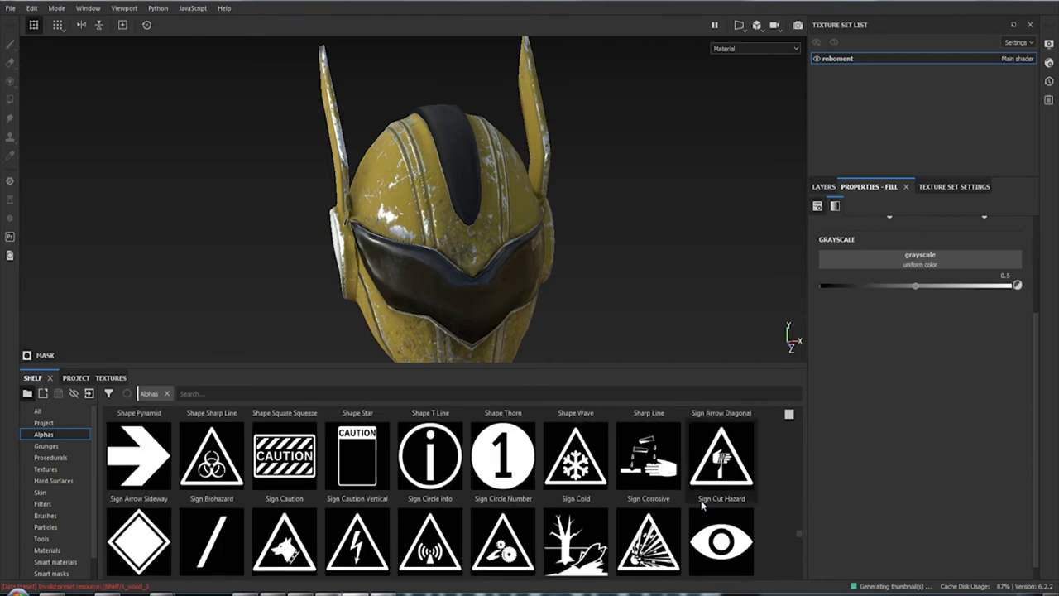
{"action": "scroll", "coordinate": [701, 501], "scroll_direction": "down", "scroll_amount": 2}
{"action": "scroll", "coordinate": [701, 501], "scroll_direction": "down", "scroll_amount": 2}
{"action": "scroll", "coordinate": [701, 501], "scroll_direction": "down", "scroll_amount": 2}
{"action": "scroll", "coordinate": [701, 501], "scroll_direction": "down", "scroll_amount": 2}
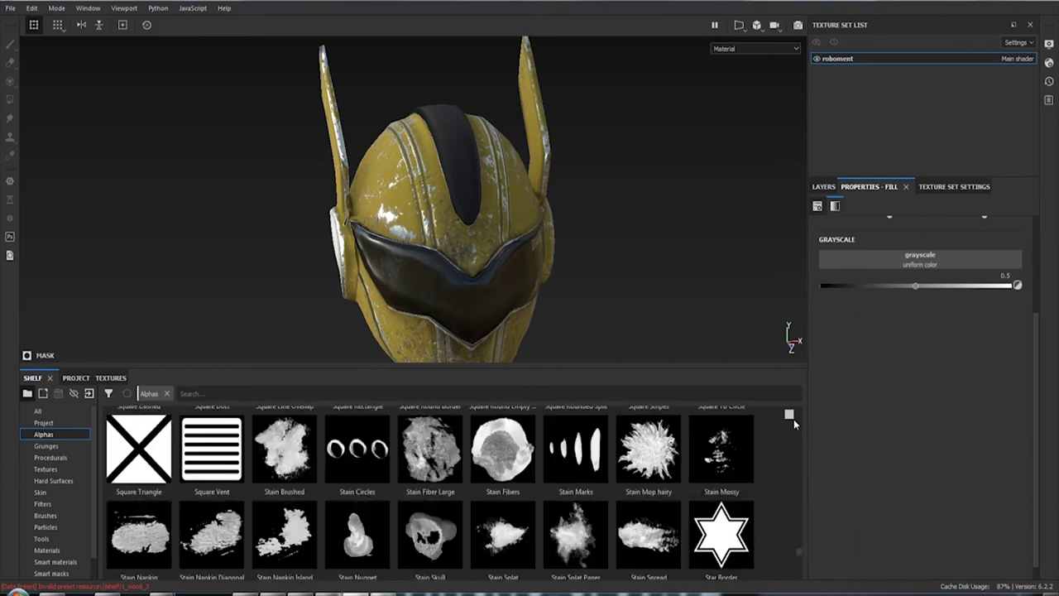
{"action": "scroll", "coordinate": [741, 471], "scroll_direction": "down", "scroll_amount": 2}
{"action": "scroll", "coordinate": [683, 479], "scroll_direction": "down", "scroll_amount": 2}
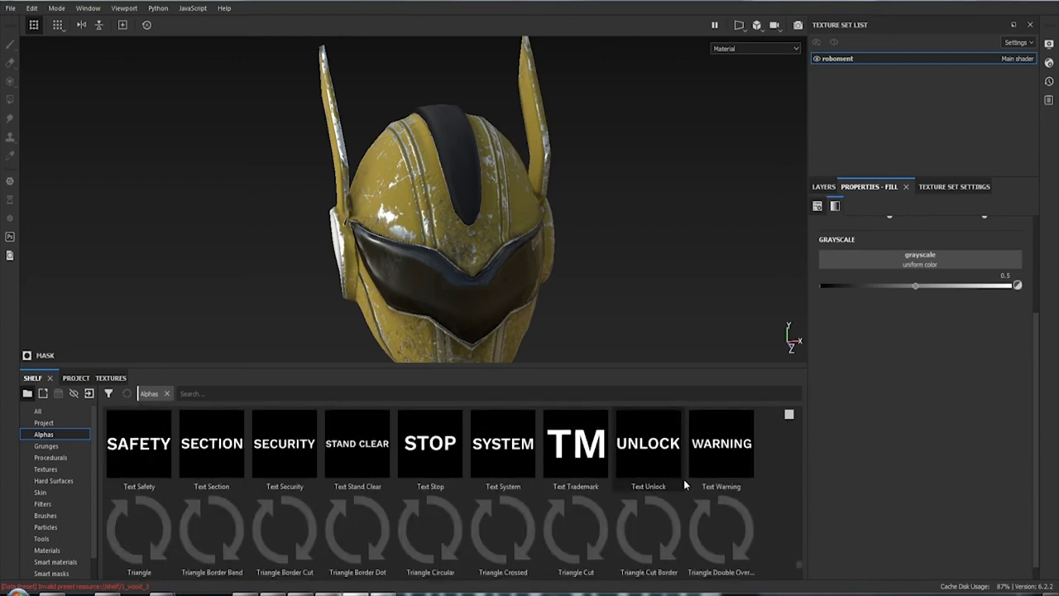
{"action": "scroll", "coordinate": [684, 479], "scroll_direction": "down", "scroll_amount": 2}
{"action": "scroll", "coordinate": [683, 479], "scroll_direction": "down", "scroll_amount": 5}
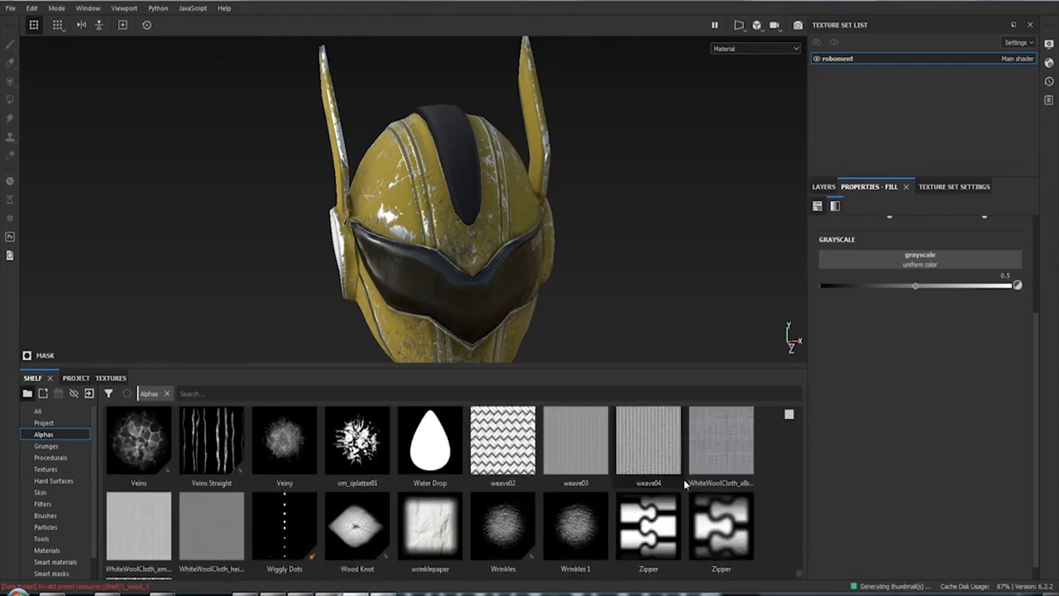
{"action": "scroll", "coordinate": [685, 484], "scroll_direction": "up", "scroll_amount": 5}
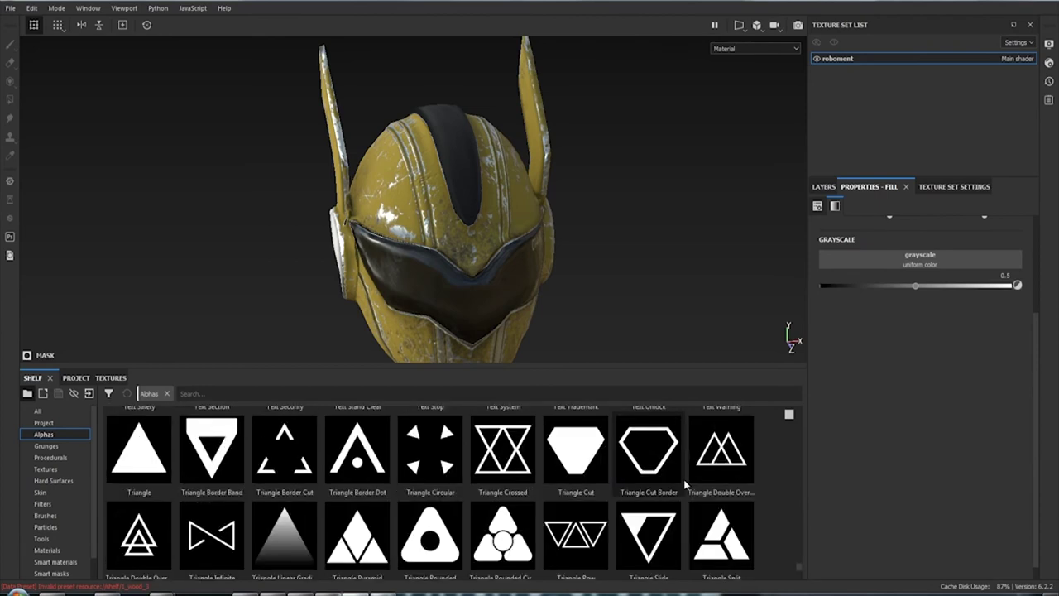
{"action": "scroll", "coordinate": [684, 484], "scroll_direction": "up", "scroll_amount": 2}
{"action": "scroll", "coordinate": [684, 483], "scroll_direction": "up", "scroll_amount": 2}
{"action": "scroll", "coordinate": [684, 483], "scroll_direction": "up", "scroll_amount": 5}
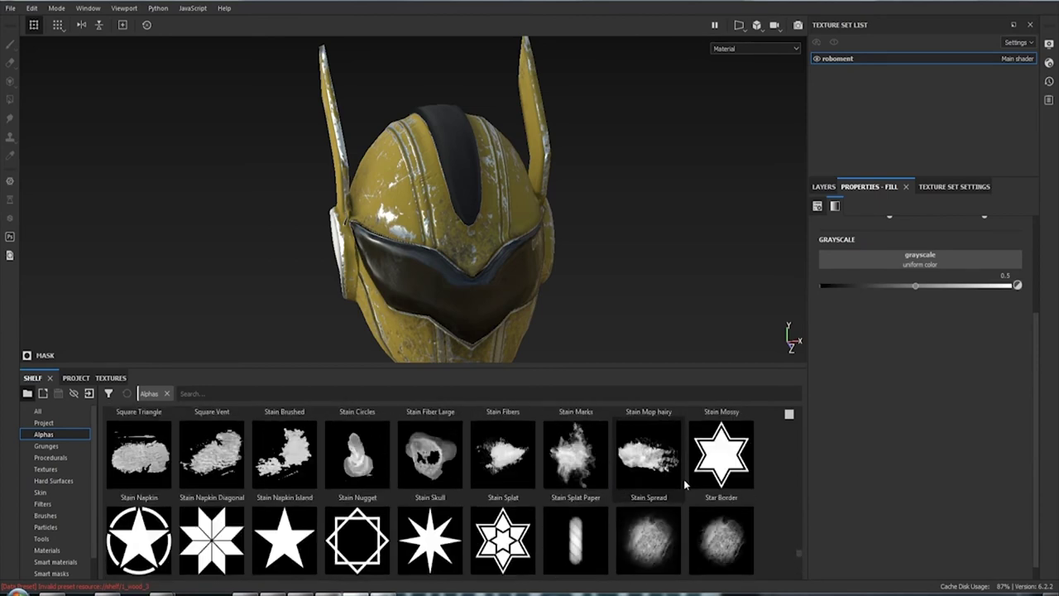
{"action": "scroll", "coordinate": [684, 484], "scroll_direction": "up", "scroll_amount": 4}
{"action": "scroll", "coordinate": [684, 484], "scroll_direction": "up", "scroll_amount": 3}
{"action": "scroll", "coordinate": [684, 484], "scroll_direction": "up", "scroll_amount": 3}
{"action": "scroll", "coordinate": [684, 484], "scroll_direction": "up", "scroll_amount": 3}
{"action": "scroll", "coordinate": [684, 484], "scroll_direction": "up", "scroll_amount": 3}
{"action": "scroll", "coordinate": [684, 484], "scroll_direction": "up", "scroll_amount": 3}
{"action": "scroll", "coordinate": [685, 484], "scroll_direction": "up", "scroll_amount": 3}
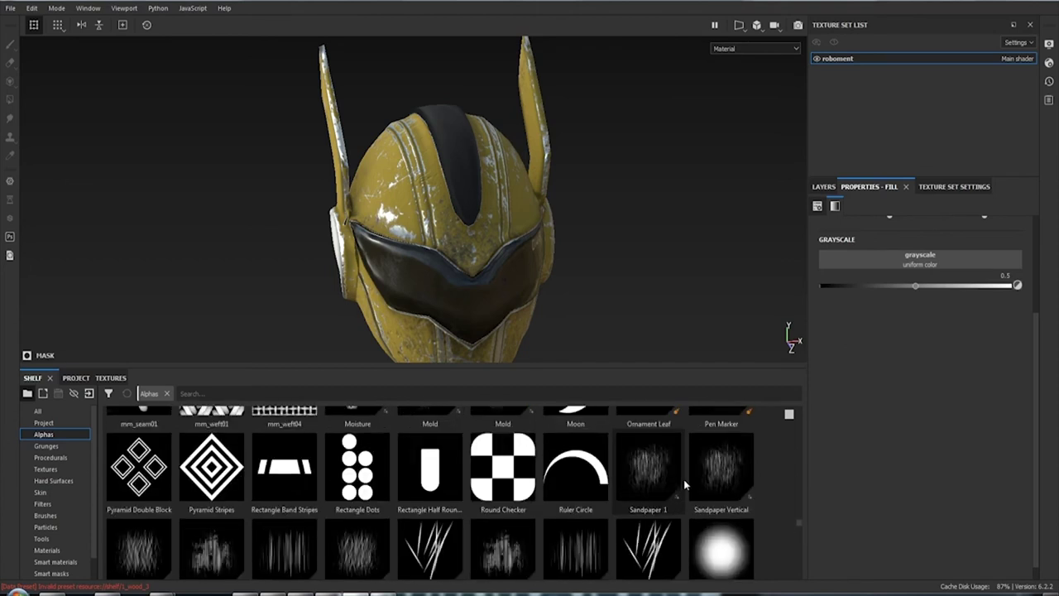
{"action": "scroll", "coordinate": [684, 483], "scroll_direction": "up", "scroll_amount": 5}
{"action": "scroll", "coordinate": [684, 484], "scroll_direction": "up", "scroll_amount": 3}
{"action": "scroll", "coordinate": [684, 484], "scroll_direction": "up", "scroll_amount": 3}
{"action": "scroll", "coordinate": [684, 484], "scroll_direction": "up", "scroll_amount": 3}
{"action": "scroll", "coordinate": [685, 484], "scroll_direction": "up", "scroll_amount": 3}
{"action": "scroll", "coordinate": [684, 484], "scroll_direction": "up", "scroll_amount": 3}
{"action": "scroll", "coordinate": [684, 483], "scroll_direction": "up", "scroll_amount": 3}
{"action": "scroll", "coordinate": [684, 484], "scroll_direction": "up", "scroll_amount": 3}
{"action": "scroll", "coordinate": [684, 484], "scroll_direction": "up", "scroll_amount": 3}
{"action": "scroll", "coordinate": [684, 484], "scroll_direction": "up", "scroll_amount": 3}
{"action": "scroll", "coordinate": [684, 484], "scroll_direction": "up", "scroll_amount": 3}
{"action": "scroll", "coordinate": [684, 484], "scroll_direction": "up", "scroll_amount": 3}
{"action": "scroll", "coordinate": [684, 484], "scroll_direction": "up", "scroll_amount": 3}
{"action": "scroll", "coordinate": [684, 484], "scroll_direction": "up", "scroll_amount": 3}
{"action": "scroll", "coordinate": [684, 483], "scroll_direction": "up", "scroll_amount": 3}
{"action": "scroll", "coordinate": [684, 484], "scroll_direction": "up", "scroll_amount": 3}
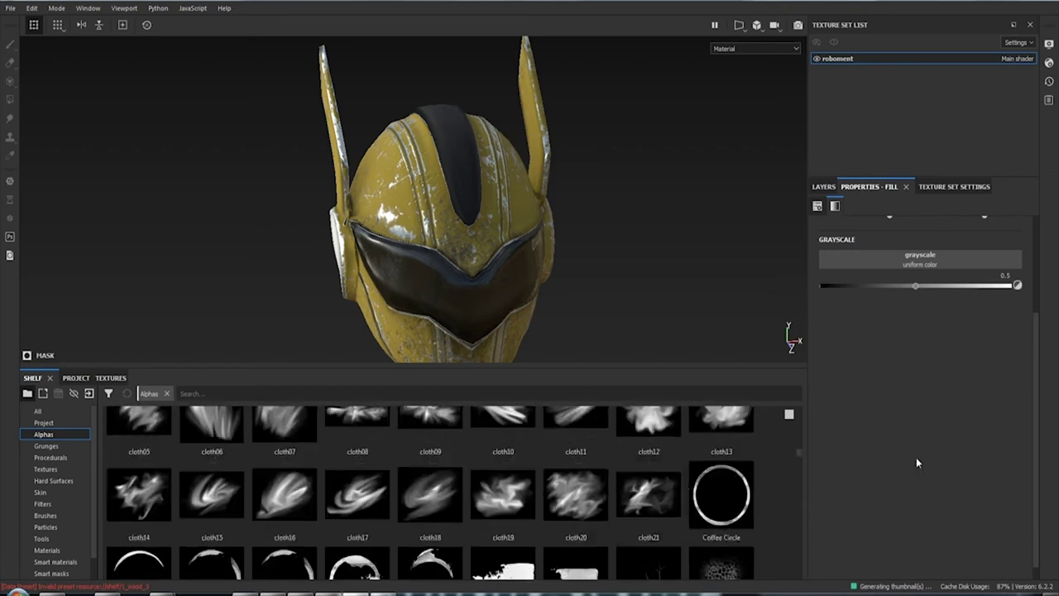
{"action": "left_click", "coordinate": [788, 414]}
{"action": "left_click", "coordinate": [811, 444]}
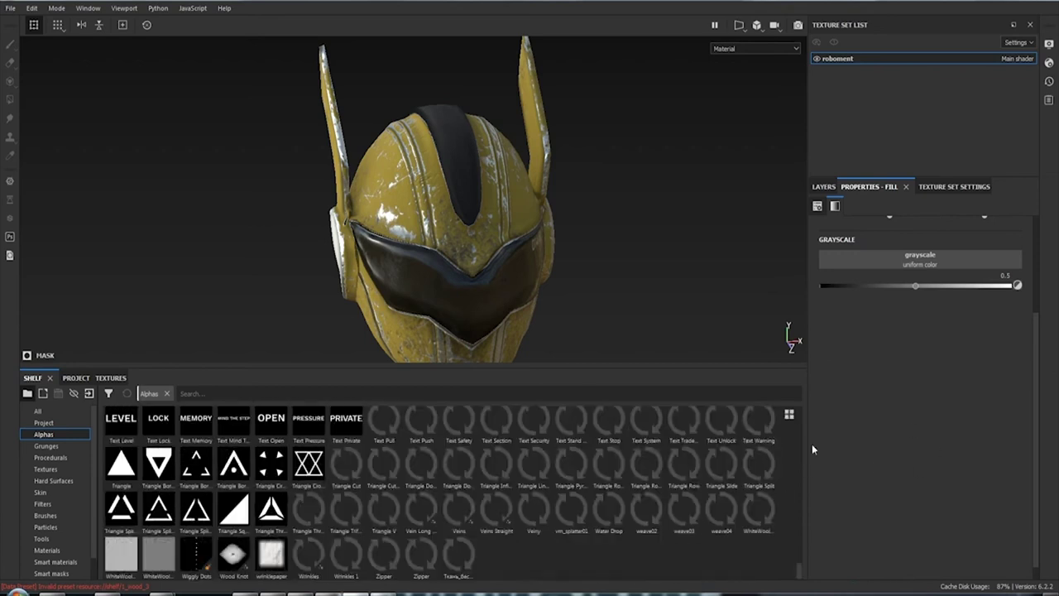
{"action": "scroll", "coordinate": [711, 534], "scroll_direction": "up", "scroll_amount": 2}
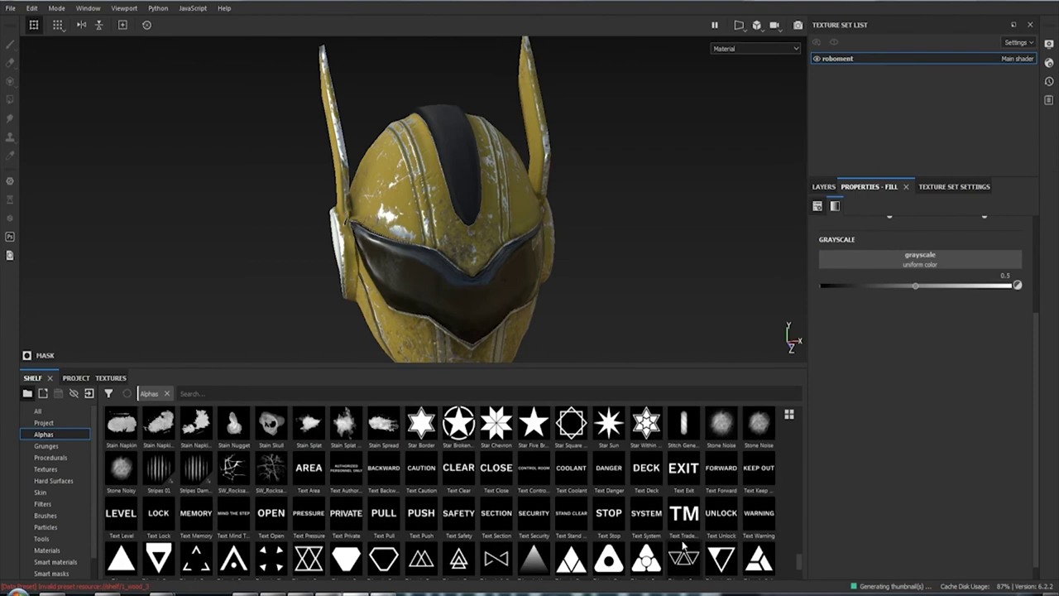
{"action": "scroll", "coordinate": [681, 540], "scroll_direction": "down", "scroll_amount": 2}
{"action": "scroll", "coordinate": [703, 540], "scroll_direction": "up", "scroll_amount": 3}
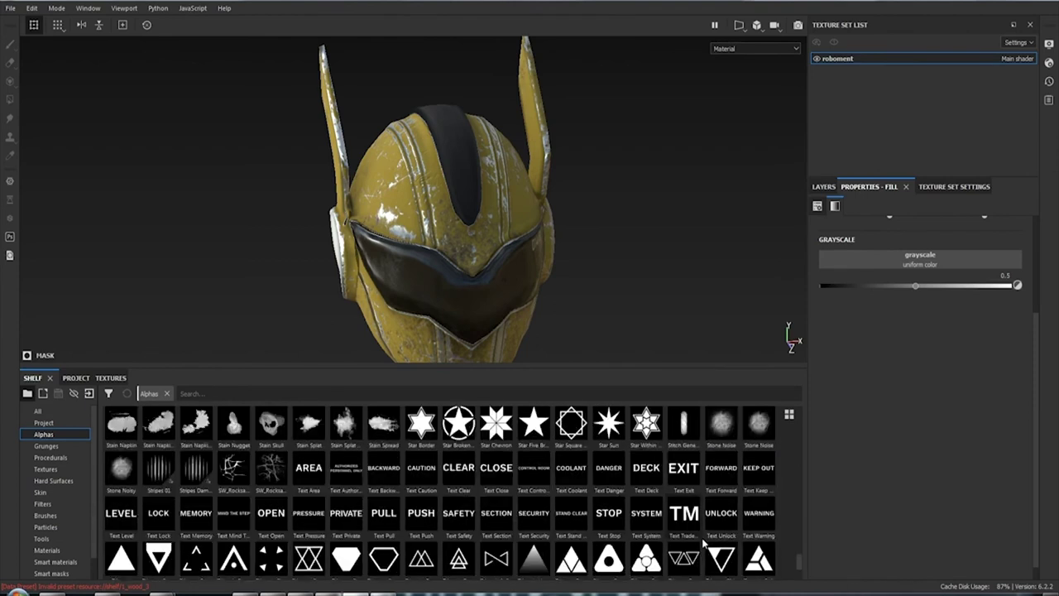
{"action": "scroll", "coordinate": [703, 541], "scroll_direction": "up", "scroll_amount": 1}
{"action": "scroll", "coordinate": [704, 542], "scroll_direction": "up", "scroll_amount": 2}
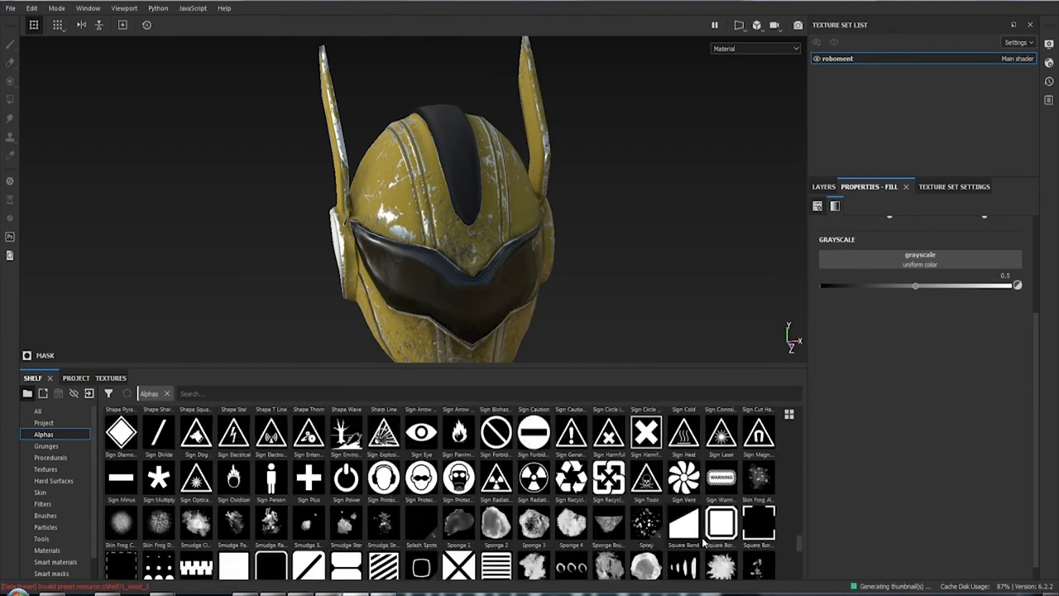
{"action": "scroll", "coordinate": [703, 542], "scroll_direction": "up", "scroll_amount": 2}
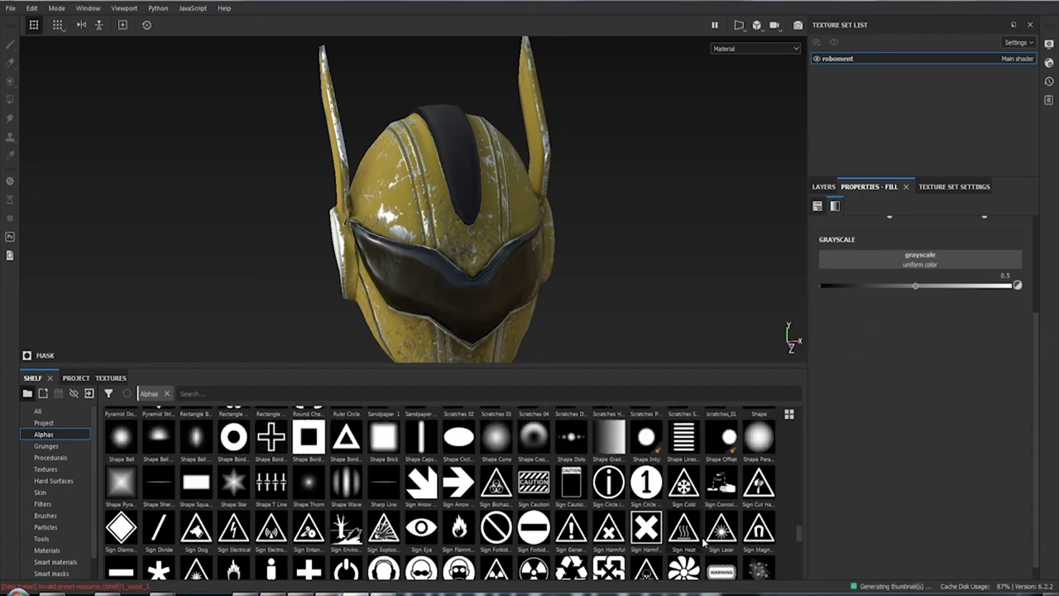
{"action": "scroll", "coordinate": [703, 542], "scroll_direction": "up", "scroll_amount": 2}
{"action": "scroll", "coordinate": [703, 542], "scroll_direction": "up", "scroll_amount": 2}
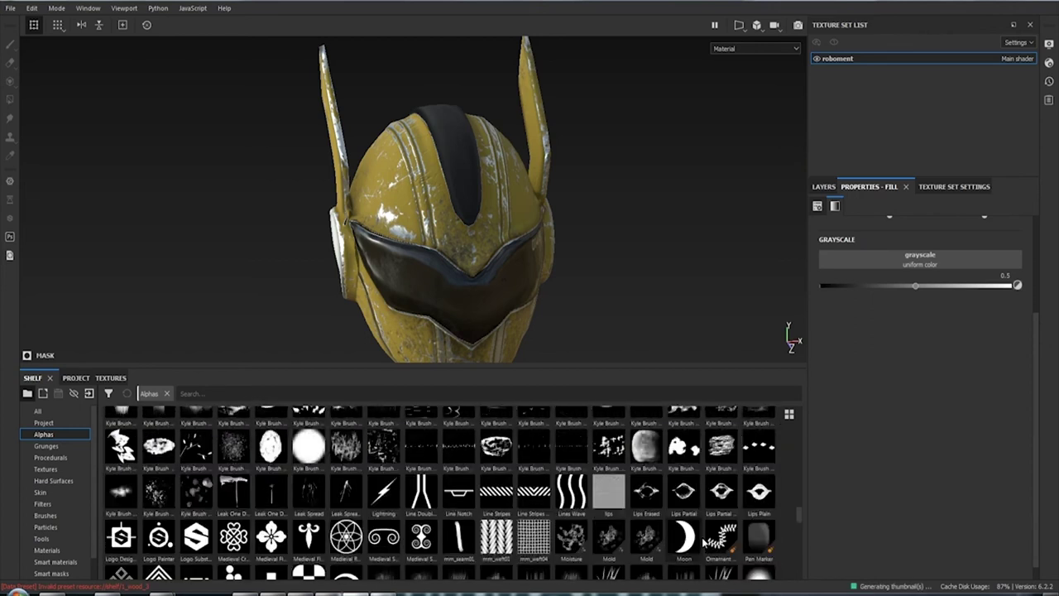
{"action": "scroll", "coordinate": [703, 542], "scroll_direction": "up", "scroll_amount": 2}
{"action": "scroll", "coordinate": [703, 542], "scroll_direction": "up", "scroll_amount": 2}
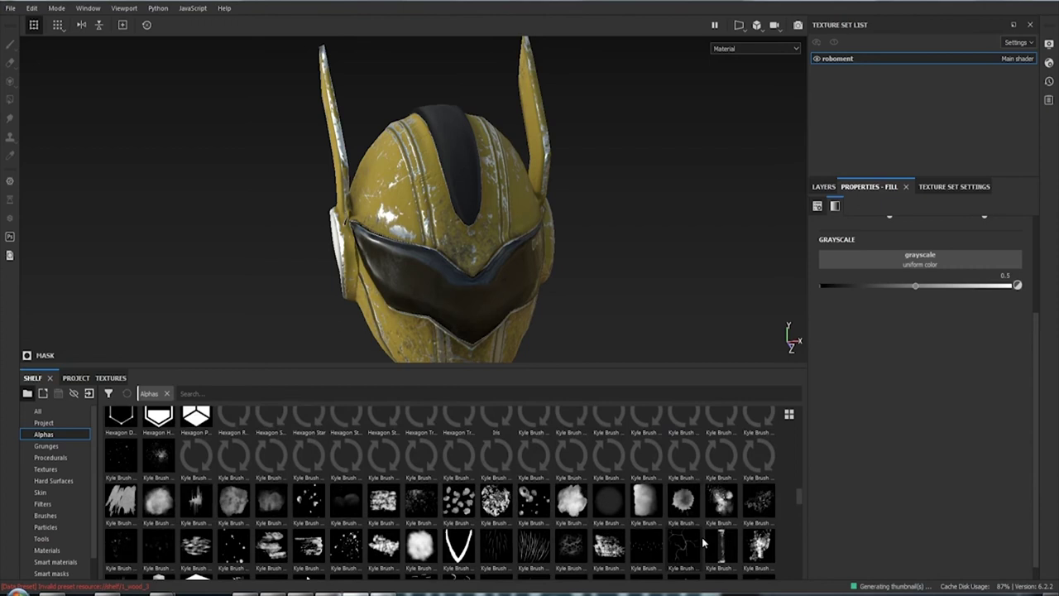
{"action": "scroll", "coordinate": [703, 542], "scroll_direction": "up", "scroll_amount": 2}
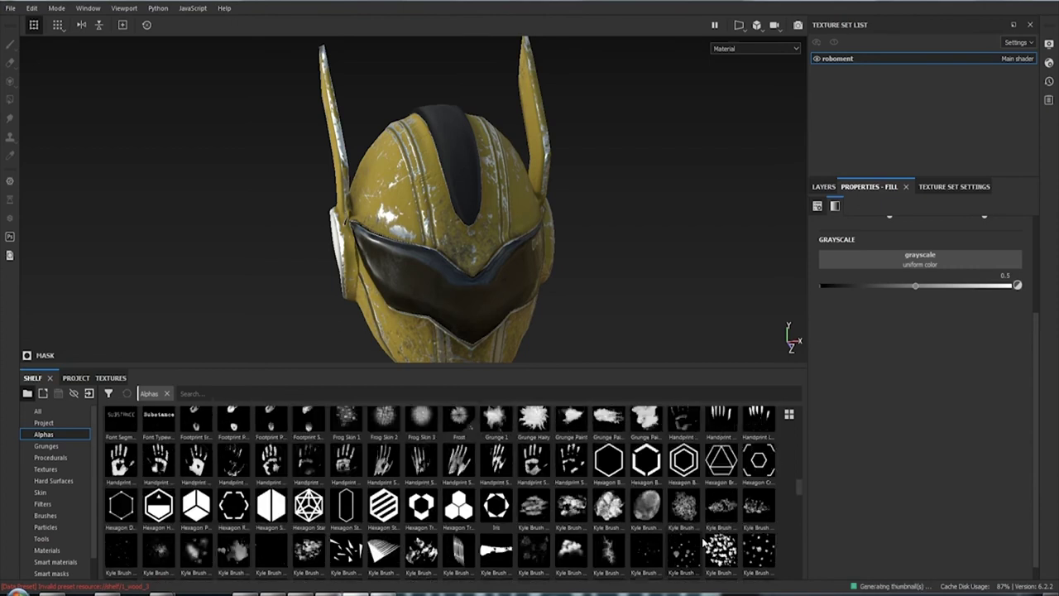
{"action": "scroll", "coordinate": [703, 542], "scroll_direction": "up", "scroll_amount": 2}
{"action": "scroll", "coordinate": [703, 541], "scroll_direction": "up", "scroll_amount": 2}
{"action": "scroll", "coordinate": [704, 542], "scroll_direction": "up", "scroll_amount": 2}
{"action": "scroll", "coordinate": [703, 542], "scroll_direction": "up", "scroll_amount": 2}
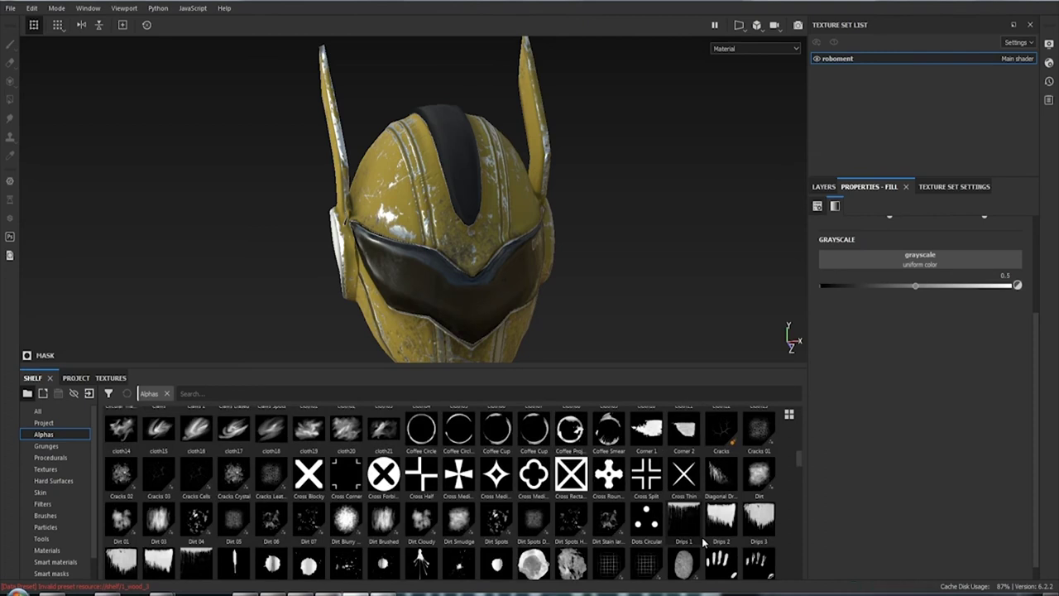
{"action": "scroll", "coordinate": [704, 542], "scroll_direction": "up", "scroll_amount": 2}
{"action": "scroll", "coordinate": [703, 542], "scroll_direction": "up", "scroll_amount": 2}
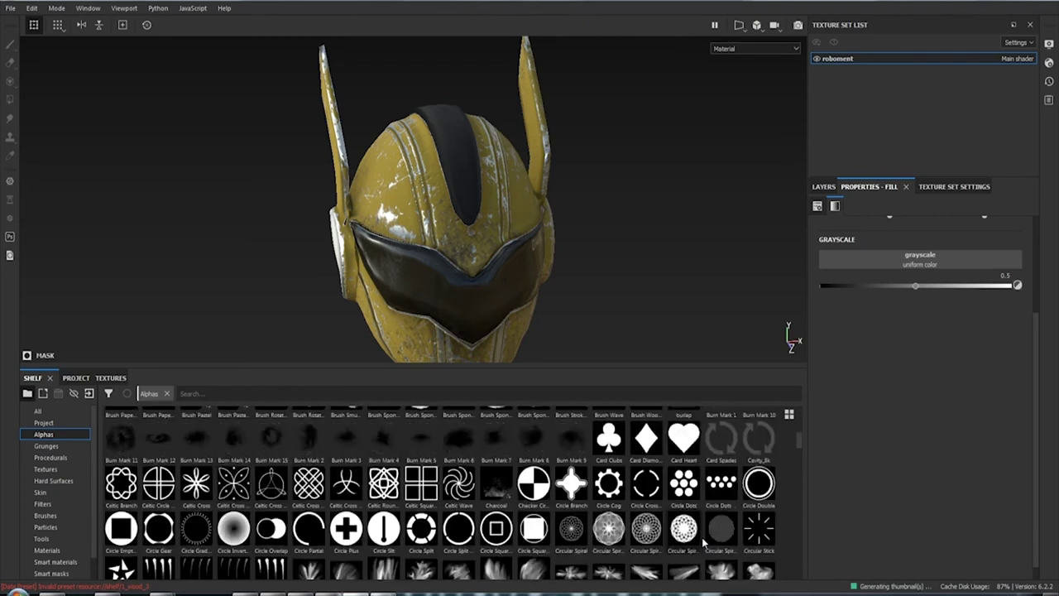
{"action": "scroll", "coordinate": [703, 542], "scroll_direction": "up", "scroll_amount": 2}
{"action": "scroll", "coordinate": [703, 541], "scroll_direction": "up", "scroll_amount": 2}
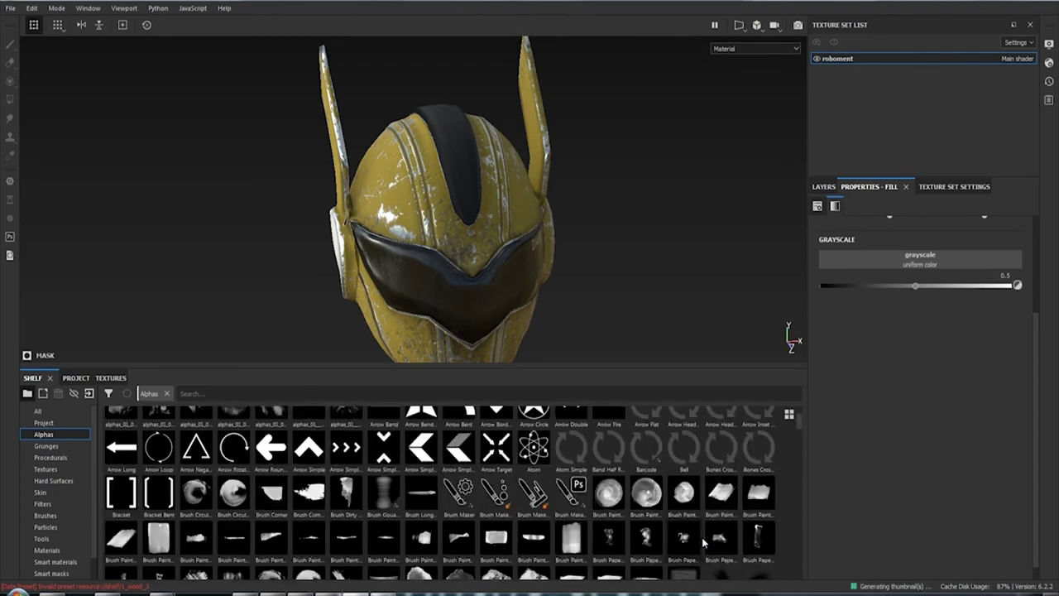
{"action": "scroll", "coordinate": [701, 542], "scroll_direction": "up", "scroll_amount": 2}
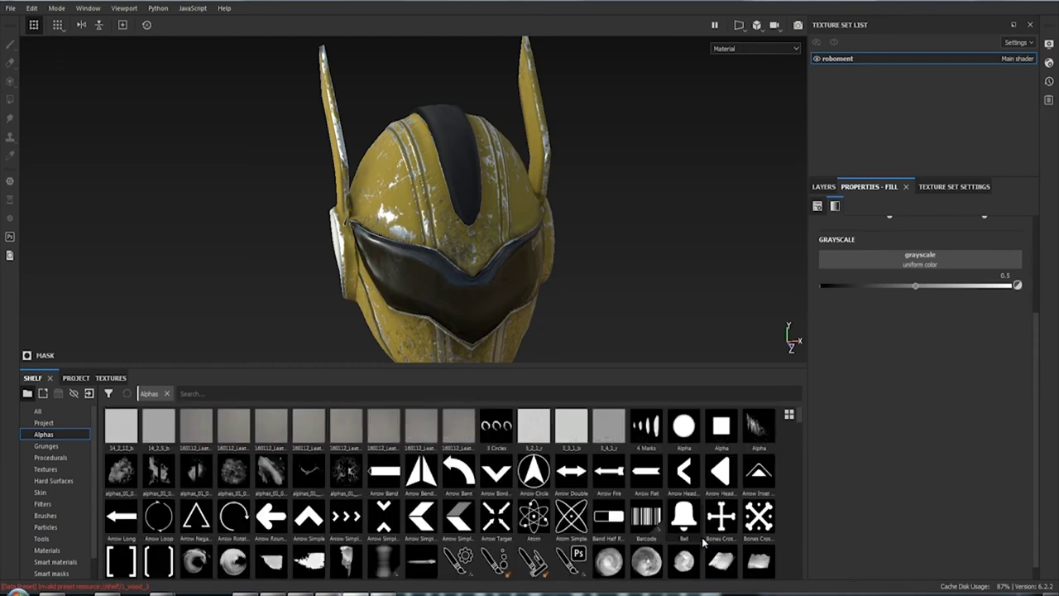
Show the Shelf's Procedurals library with enlarged thumbnails, scrolled to the Fabric patterns
{"action": "left_click", "coordinate": [57, 446]}
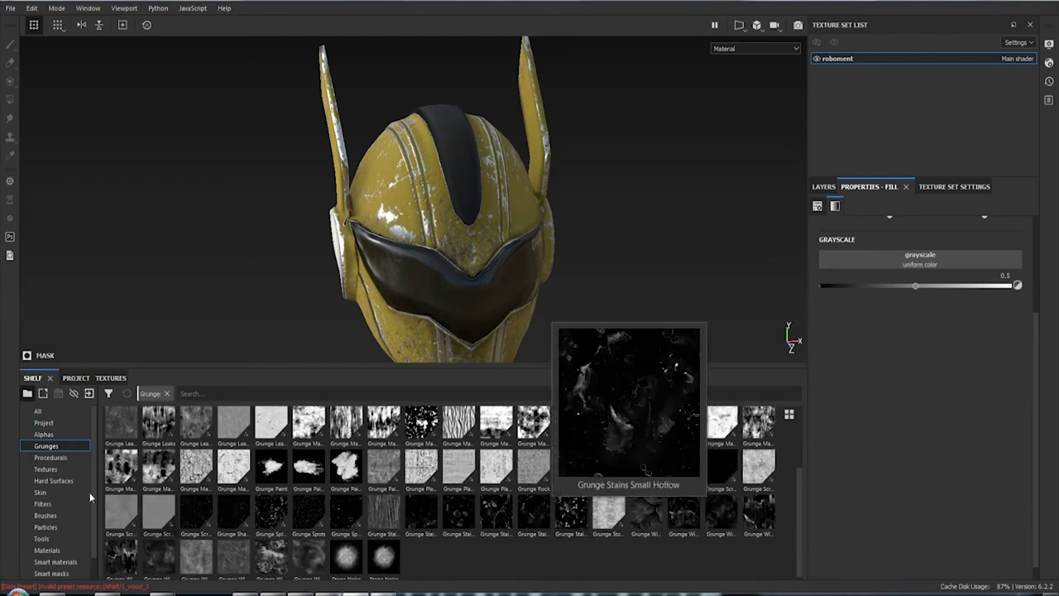
{"action": "left_click", "coordinate": [82, 458]}
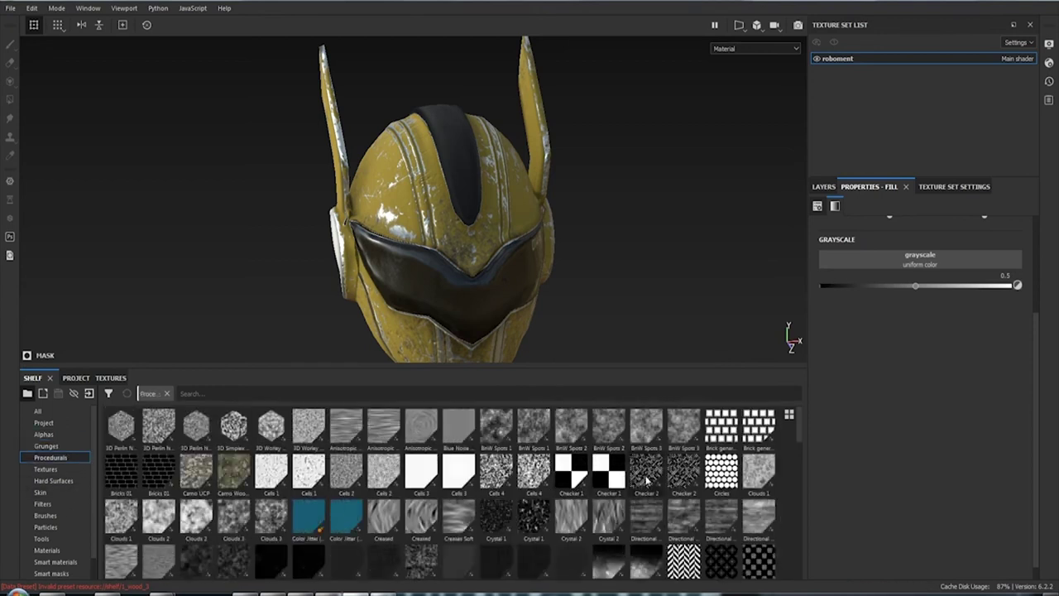
{"action": "scroll", "coordinate": [797, 483], "scroll_direction": "down", "scroll_amount": 2}
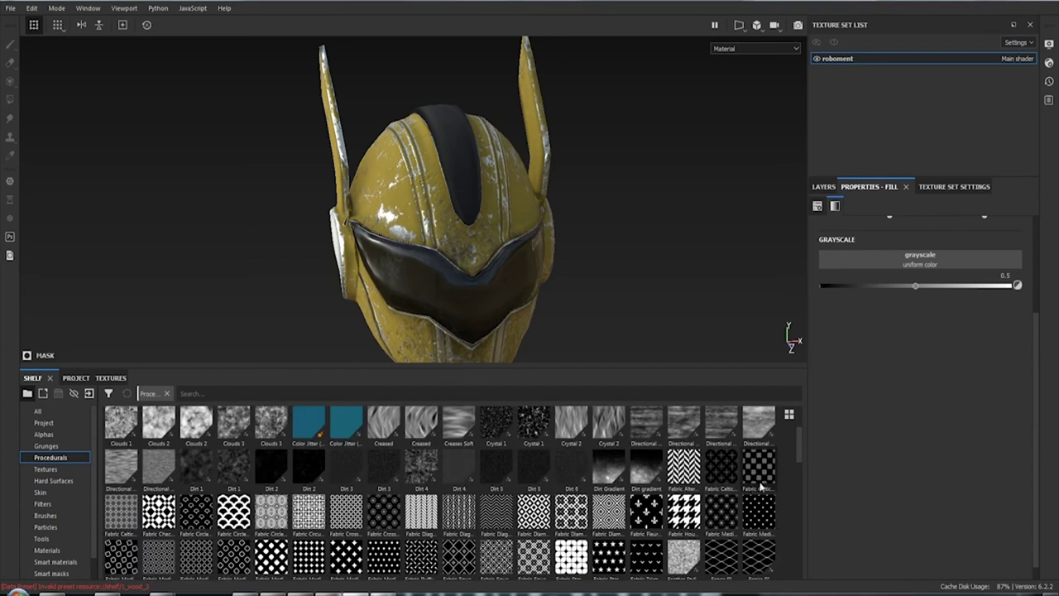
{"action": "left_click", "coordinate": [790, 415]}
{"action": "left_click", "coordinate": [816, 460]}
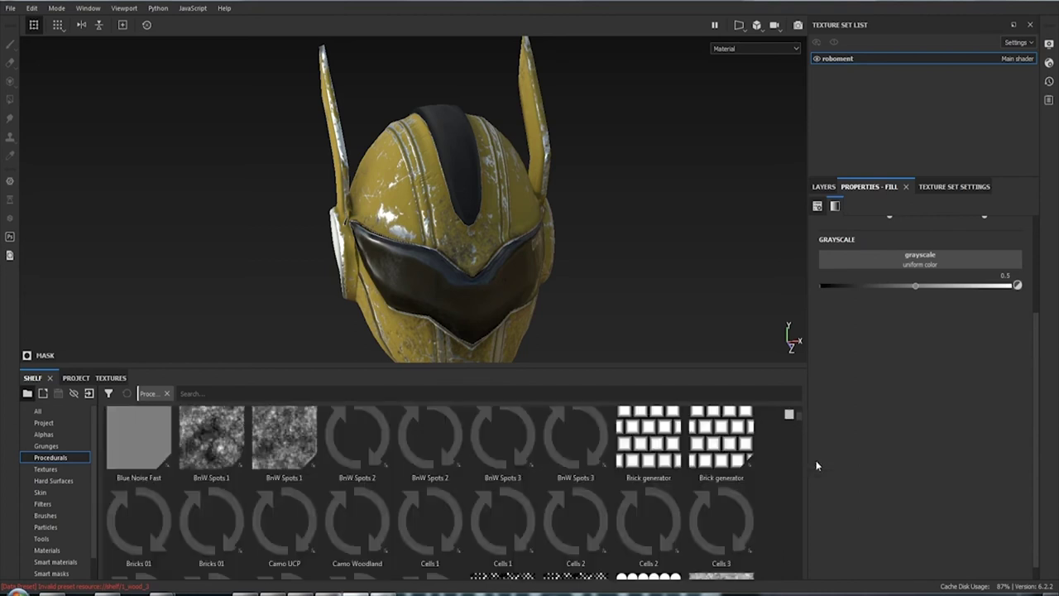
{"action": "scroll", "coordinate": [739, 468], "scroll_direction": "down", "scroll_amount": 2}
{"action": "scroll", "coordinate": [740, 468], "scroll_direction": "down", "scroll_amount": 3}
{"action": "scroll", "coordinate": [742, 469], "scroll_direction": "down", "scroll_amount": 3}
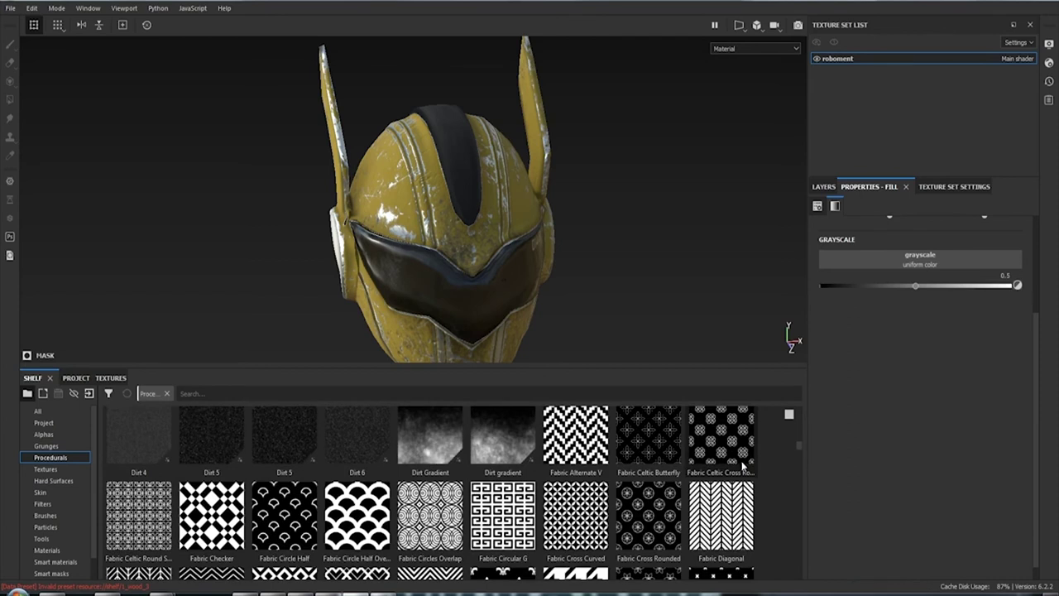
{"action": "scroll", "coordinate": [742, 468], "scroll_direction": "down", "scroll_amount": 2}
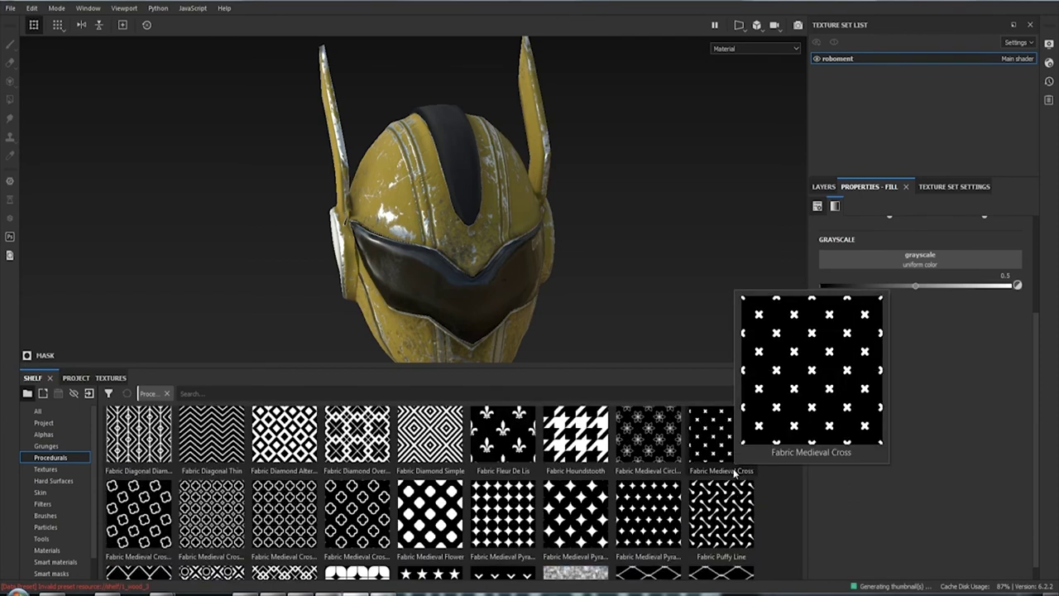
{"action": "scroll", "coordinate": [733, 472], "scroll_direction": "down", "scroll_amount": 2}
{"action": "scroll", "coordinate": [733, 472], "scroll_direction": "up", "scroll_amount": 2}
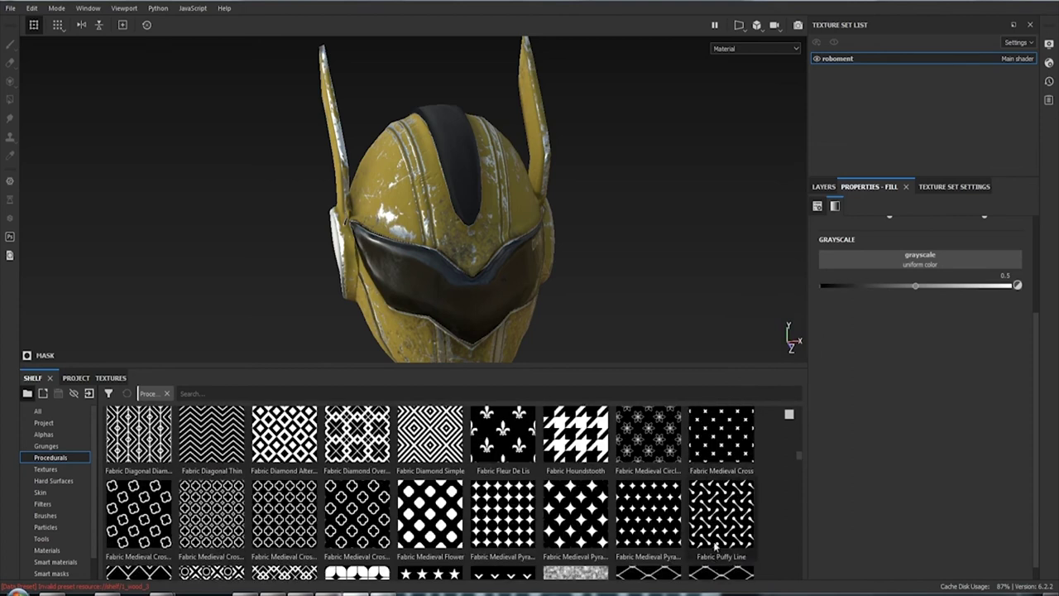
{"action": "mouse_move", "coordinate": [357, 514]}
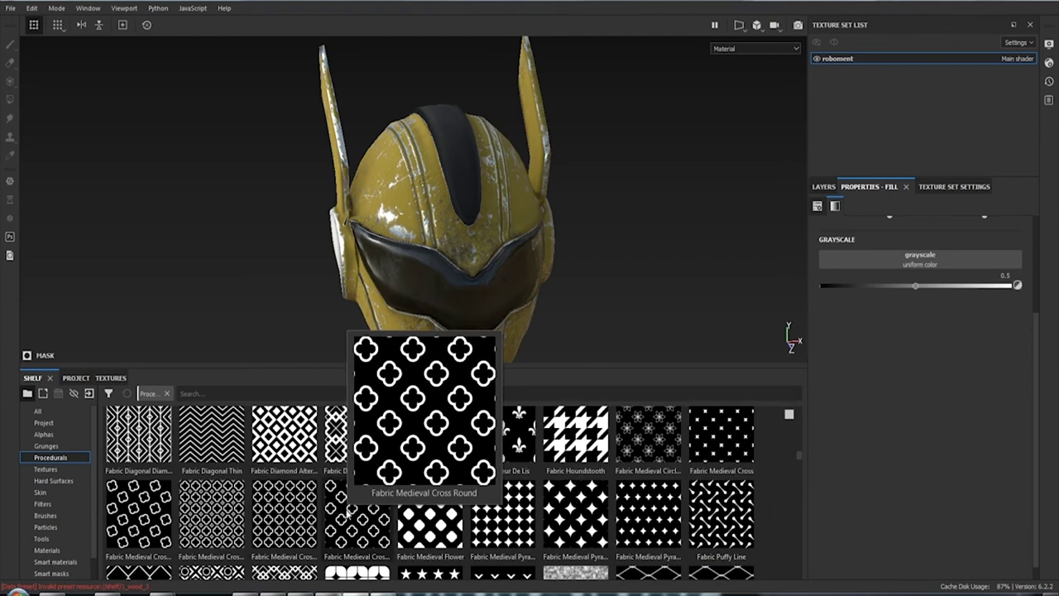
Drop Fabric Medieval Cross Round into the mask fill, then swap the fill effect for a paint effect
{"action": "left_click_drag", "start_coordinate": [346, 512], "coordinate": [883, 277]}
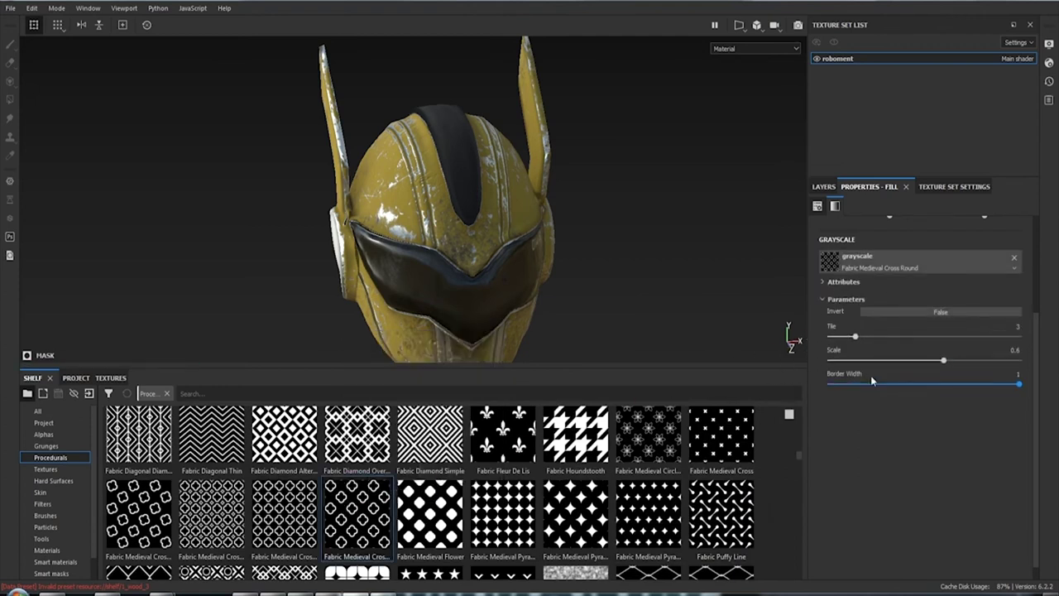
{"action": "left_click_drag", "start_coordinate": [617, 277], "coordinate": [607, 272], "text": "alt"}
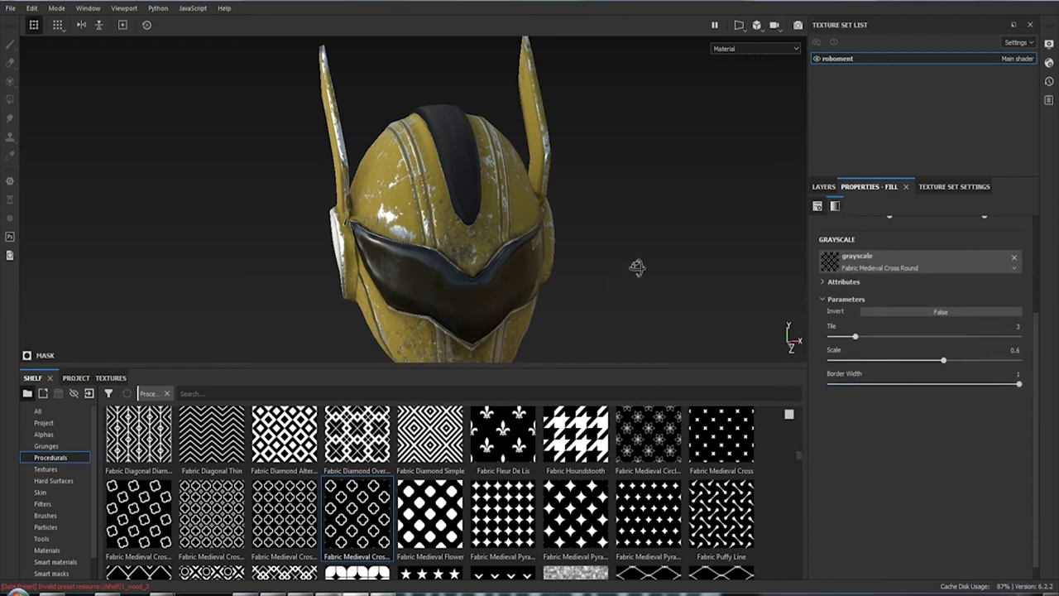
{"action": "left_click", "coordinate": [824, 186]}
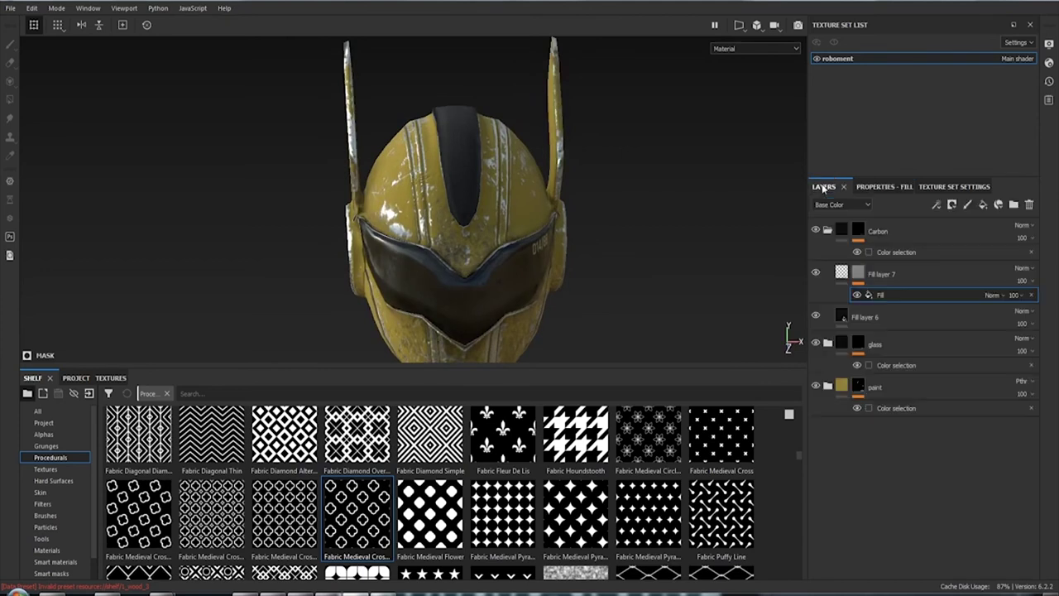
{"action": "left_click", "coordinate": [1030, 295]}
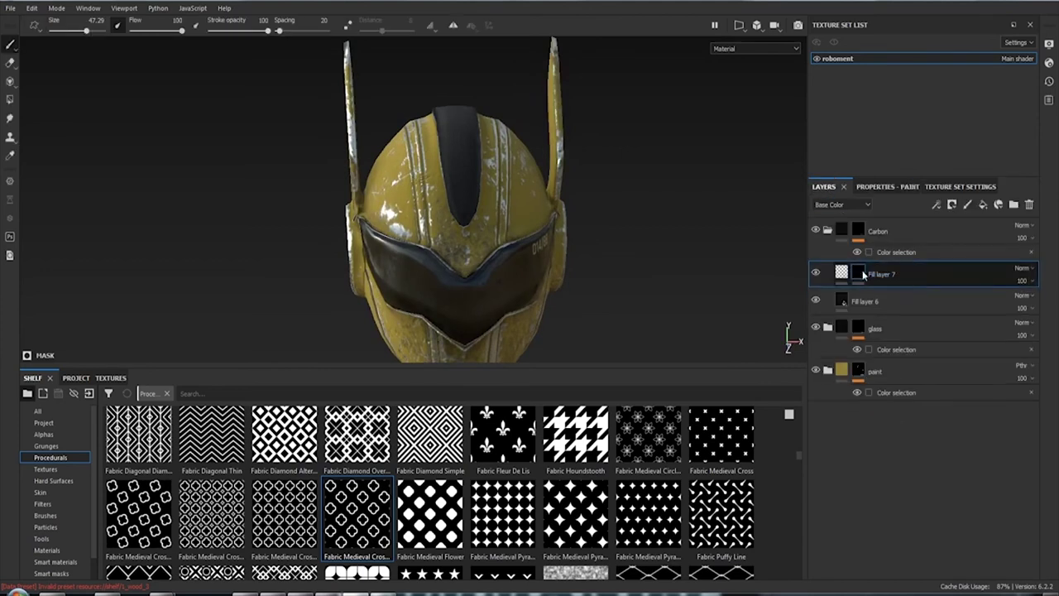
{"action": "right_click", "coordinate": [862, 275]}
{"action": "left_click", "coordinate": [924, 230]}
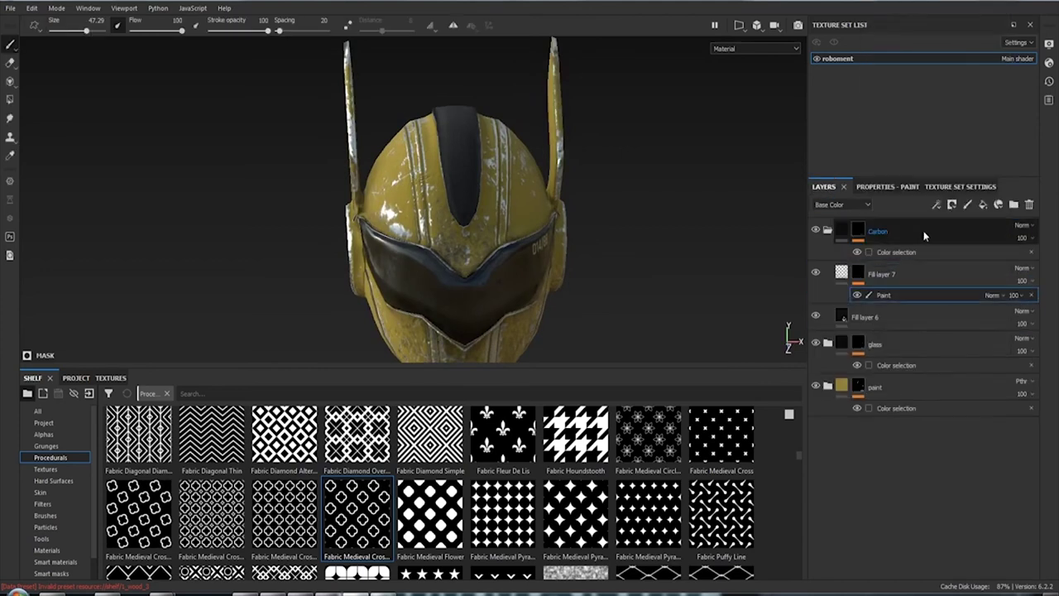
{"action": "left_click", "coordinate": [890, 188]}
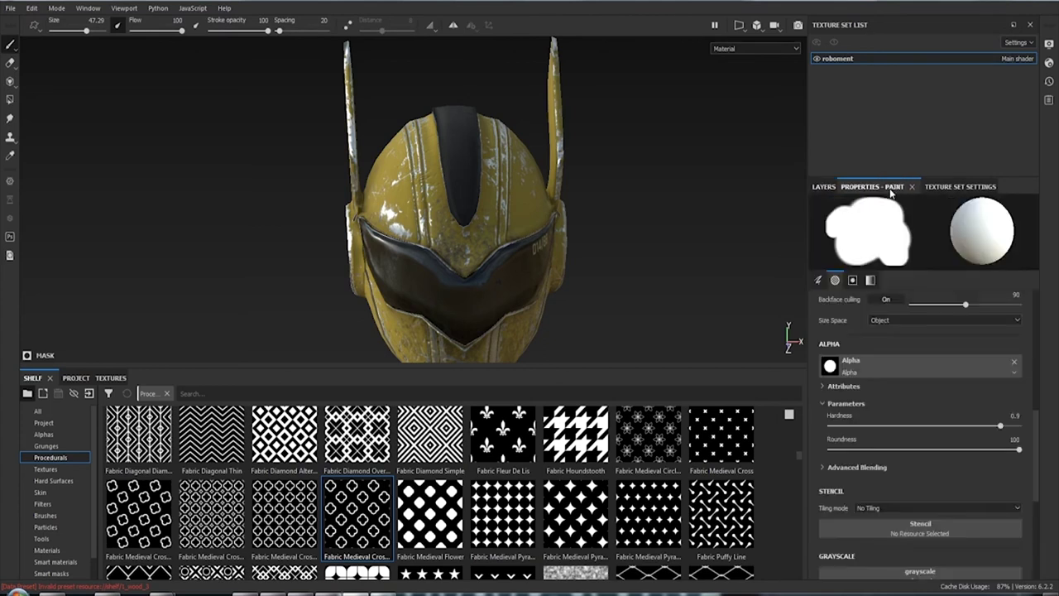
{"action": "scroll", "coordinate": [824, 469], "scroll_direction": "down", "scroll_amount": 1}
{"action": "left_click_drag", "start_coordinate": [342, 526], "coordinate": [915, 508]}
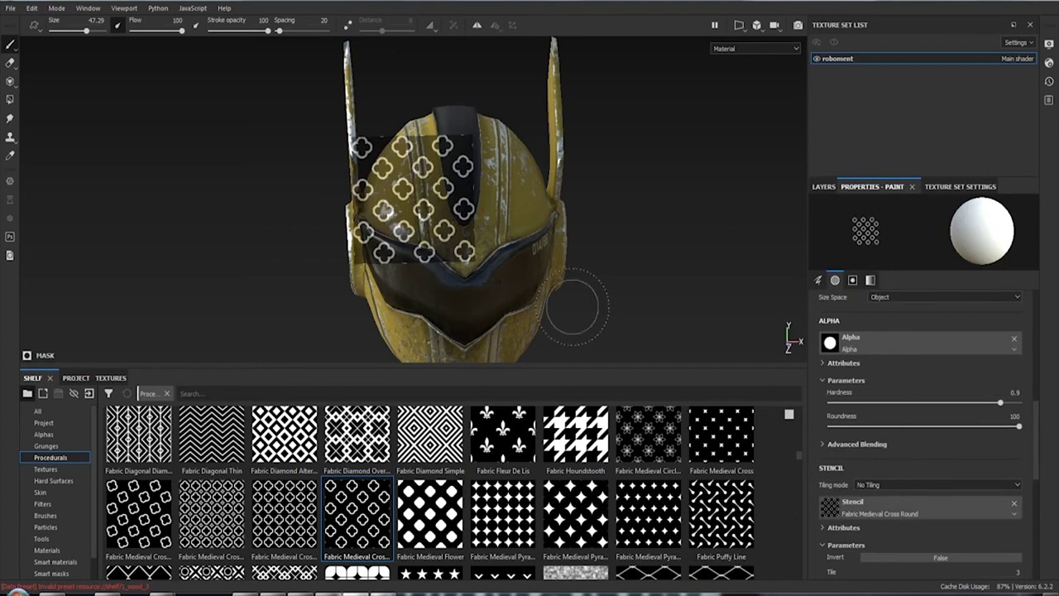
{"action": "scroll", "coordinate": [941, 491], "scroll_direction": "down", "scroll_amount": 3}
{"action": "scroll", "coordinate": [941, 490], "scroll_direction": "down", "scroll_amount": 1}
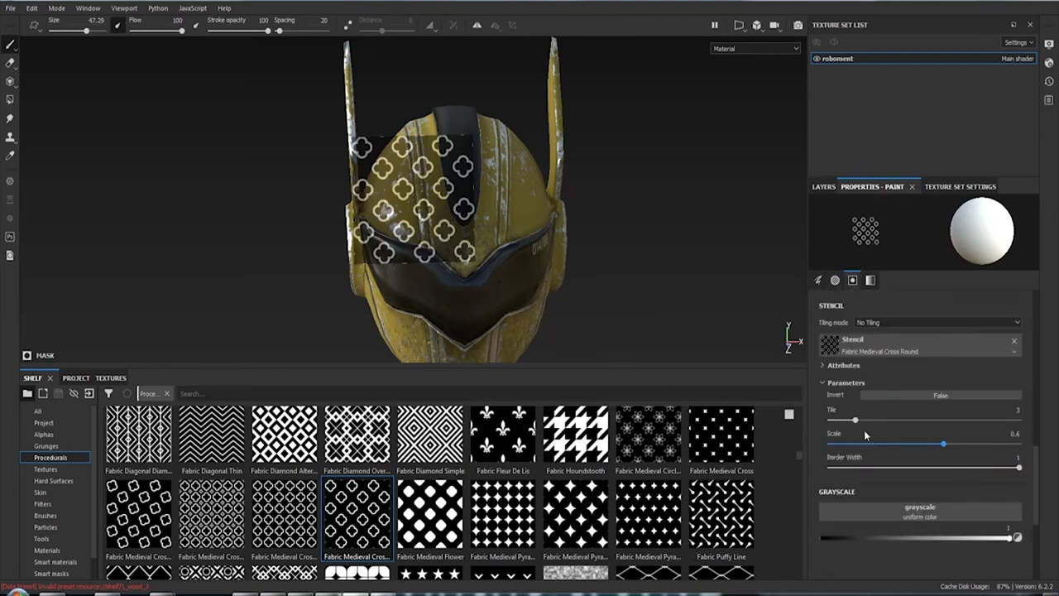
{"action": "mouse_move", "coordinate": [945, 444]}
{"action": "left_mouse_down"}
{"action": "mouse_move", "coordinate": [894, 439]}
{"action": "mouse_move", "coordinate": [918, 421]}
{"action": "left_mouse_up"}
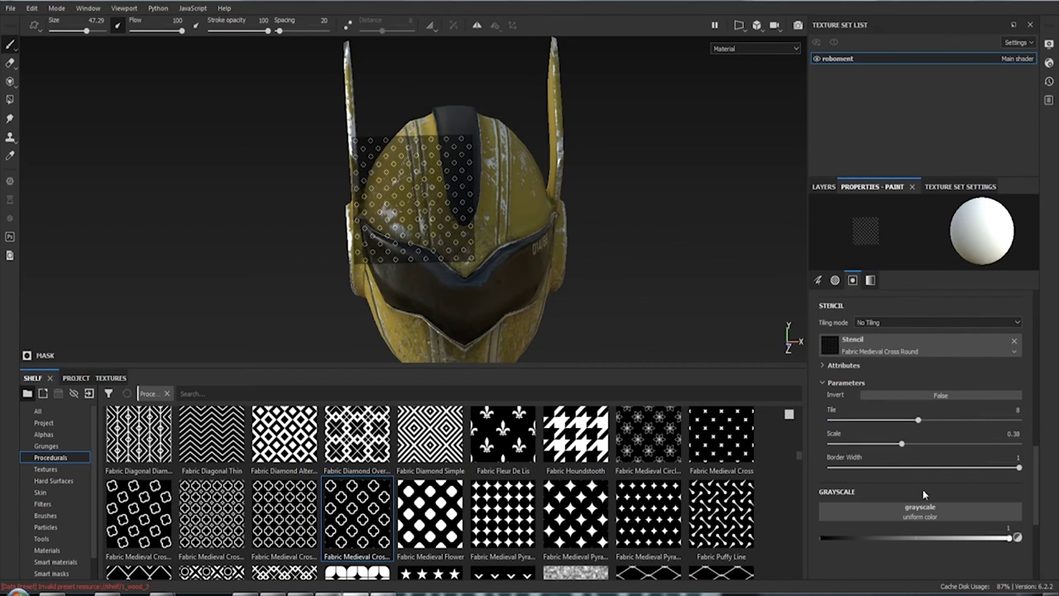
{"action": "left_click", "coordinate": [1018, 469]}
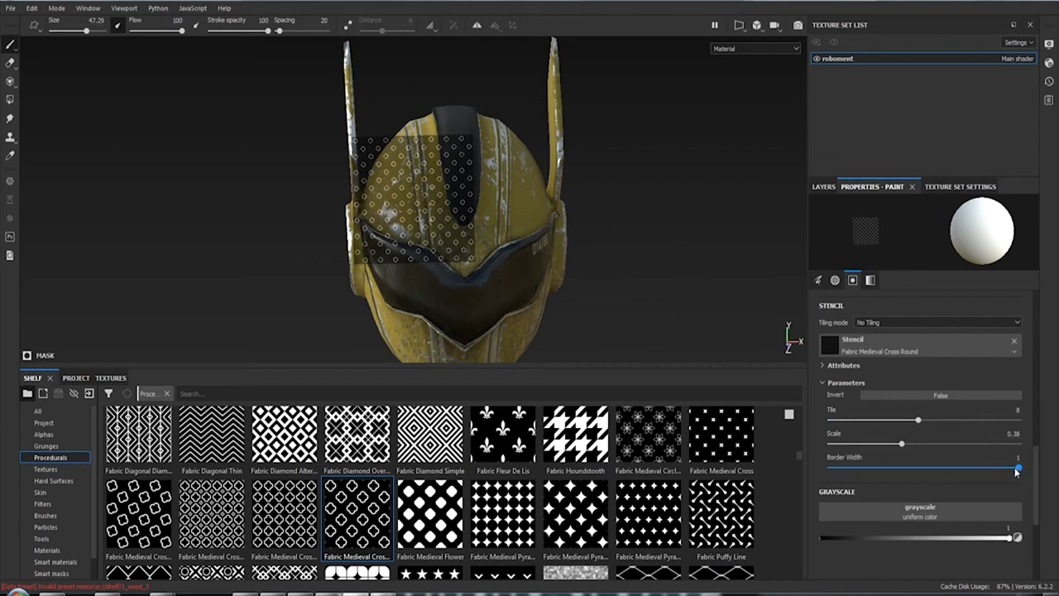
{"action": "mouse_move", "coordinate": [919, 423]}
{"action": "left_mouse_down"}
{"action": "mouse_move", "coordinate": [856, 426]}
{"action": "mouse_move", "coordinate": [945, 445]}
{"action": "left_mouse_up"}
{"action": "left_click", "coordinate": [966, 468]}
{"action": "left_click_drag", "start_coordinate": [917, 467], "coordinate": [1018, 467]}
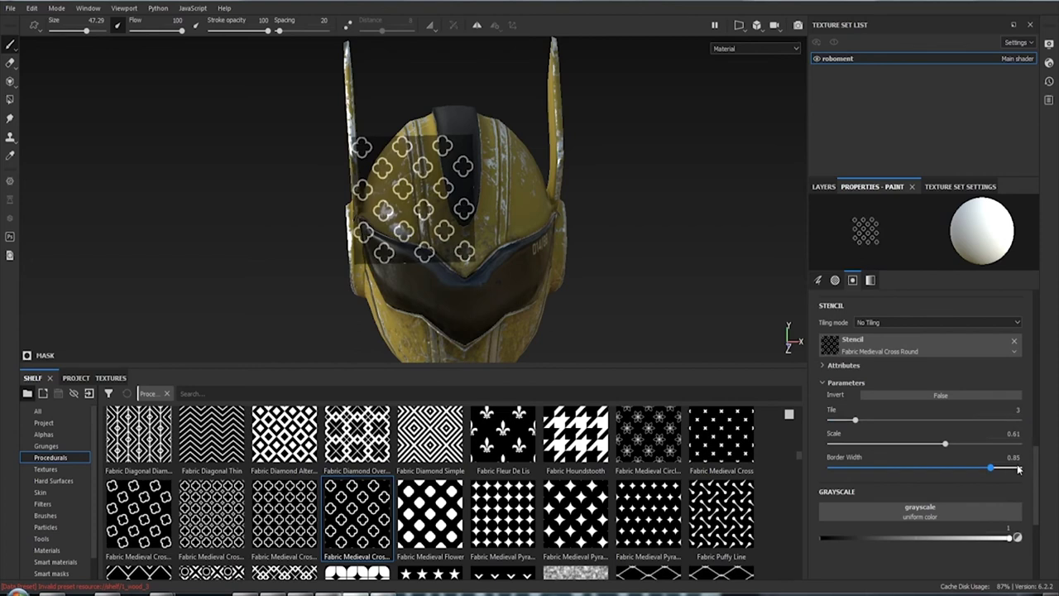
{"action": "left_click_drag", "start_coordinate": [930, 469], "coordinate": [951, 469]}
{"action": "left_click", "coordinate": [1015, 342]}
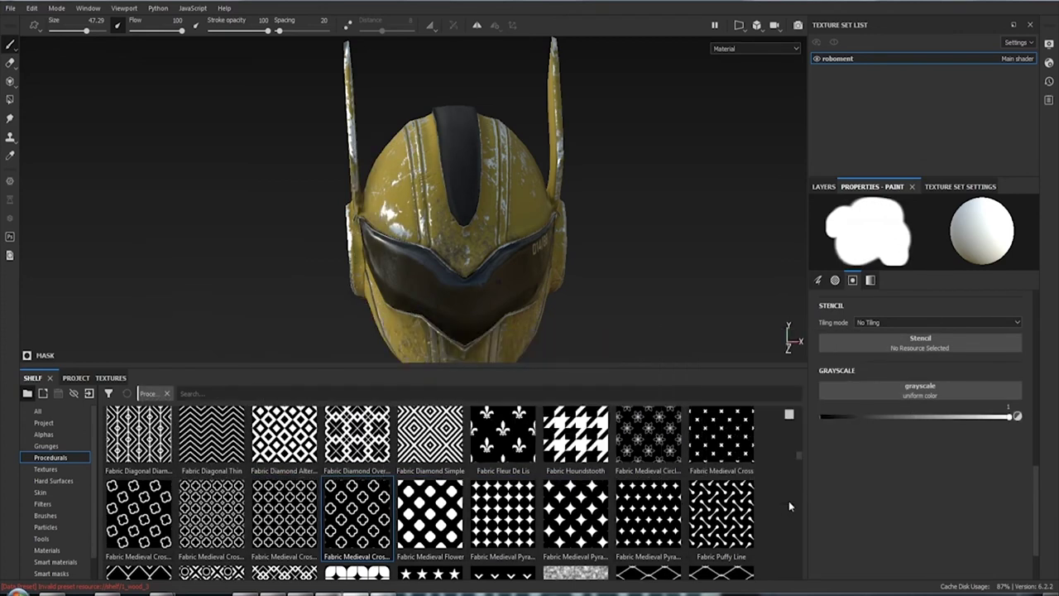
Find Hexagon Branch in the Procedurals shelf and drag it onto the paint brush's Grayscale slot
{"action": "scroll", "coordinate": [785, 534], "scroll_direction": "down", "scroll_amount": 2}
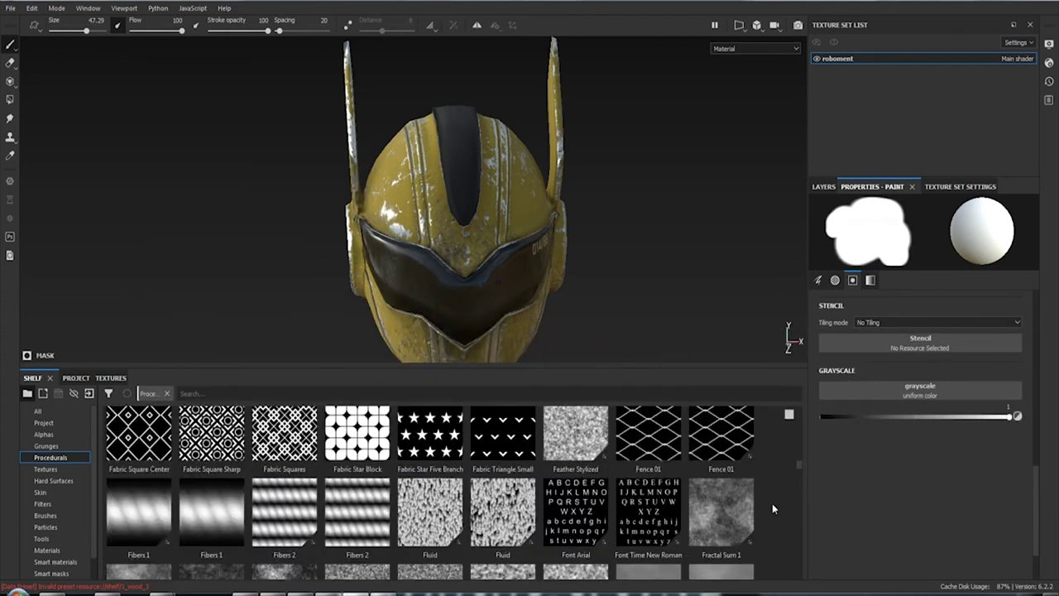
{"action": "scroll", "coordinate": [771, 507], "scroll_direction": "down", "scroll_amount": 2}
{"action": "scroll", "coordinate": [772, 507], "scroll_direction": "up", "scroll_amount": 2}
{"action": "scroll", "coordinate": [771, 507], "scroll_direction": "up", "scroll_amount": 2}
{"action": "scroll", "coordinate": [772, 507], "scroll_direction": "up", "scroll_amount": 2}
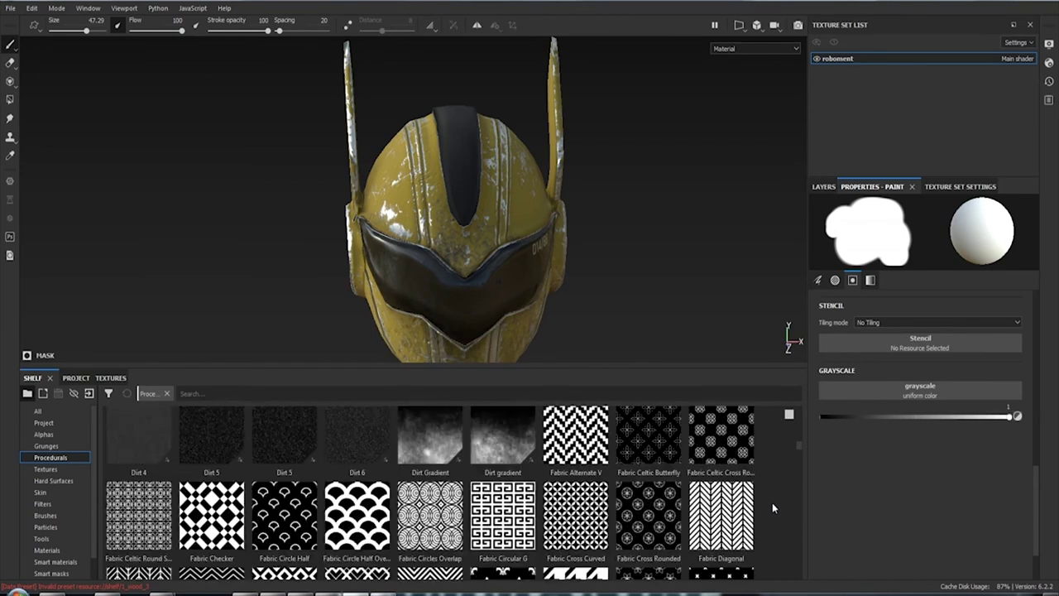
{"action": "scroll", "coordinate": [772, 503], "scroll_direction": "up", "scroll_amount": 2}
{"action": "scroll", "coordinate": [773, 503], "scroll_direction": "down", "scroll_amount": 2}
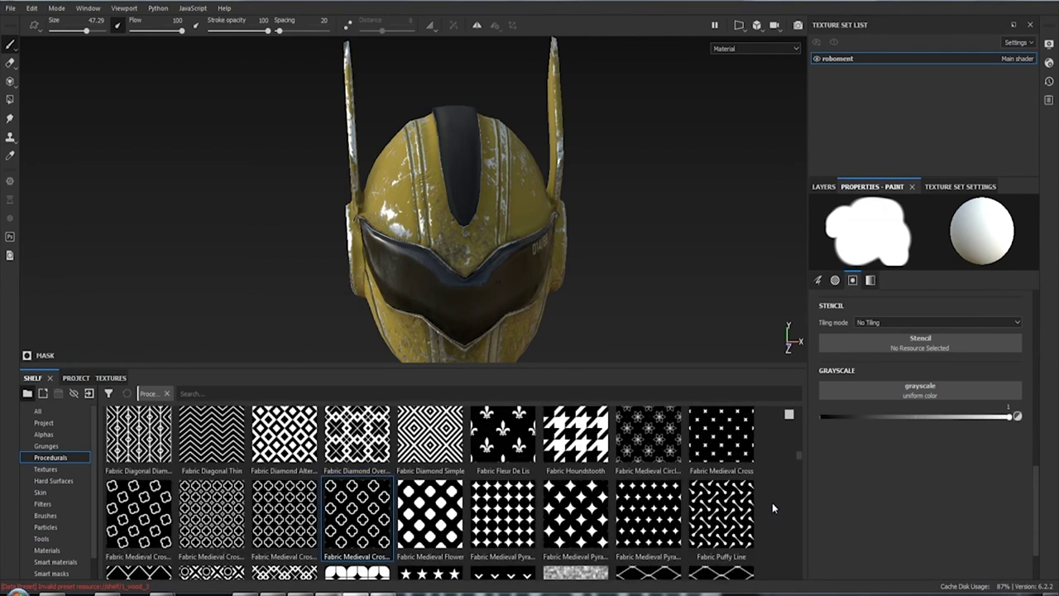
{"action": "scroll", "coordinate": [771, 508], "scroll_direction": "down", "scroll_amount": 3}
{"action": "scroll", "coordinate": [772, 508], "scroll_direction": "down", "scroll_amount": 3}
{"action": "scroll", "coordinate": [771, 508], "scroll_direction": "down", "scroll_amount": 3}
{"action": "scroll", "coordinate": [772, 508], "scroll_direction": "down", "scroll_amount": 3}
{"action": "scroll", "coordinate": [772, 508], "scroll_direction": "down", "scroll_amount": 3}
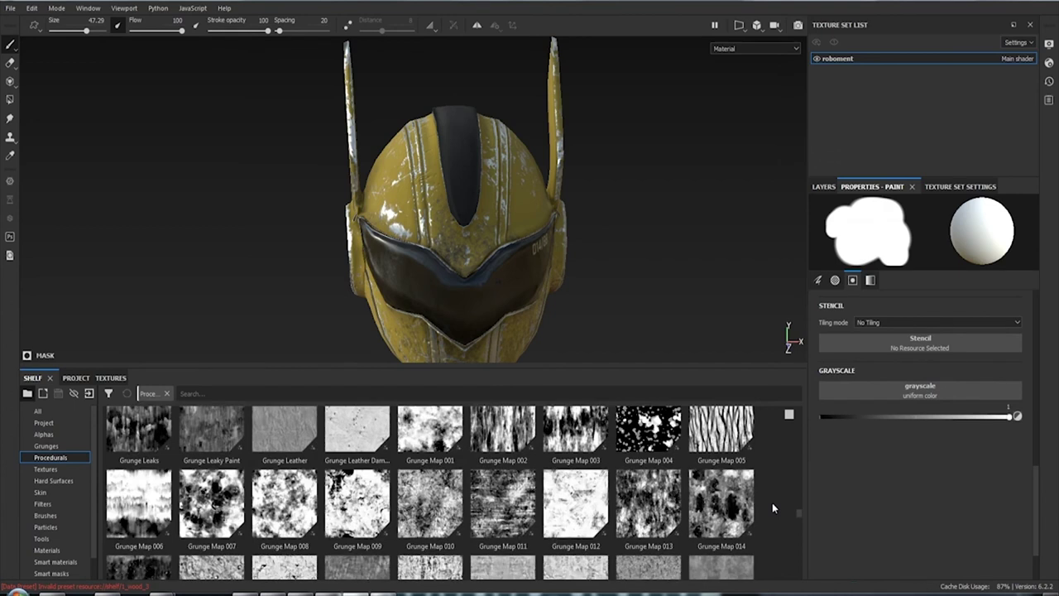
{"action": "scroll", "coordinate": [772, 508], "scroll_direction": "down", "scroll_amount": 3}
{"action": "scroll", "coordinate": [772, 508], "scroll_direction": "down", "scroll_amount": 3}
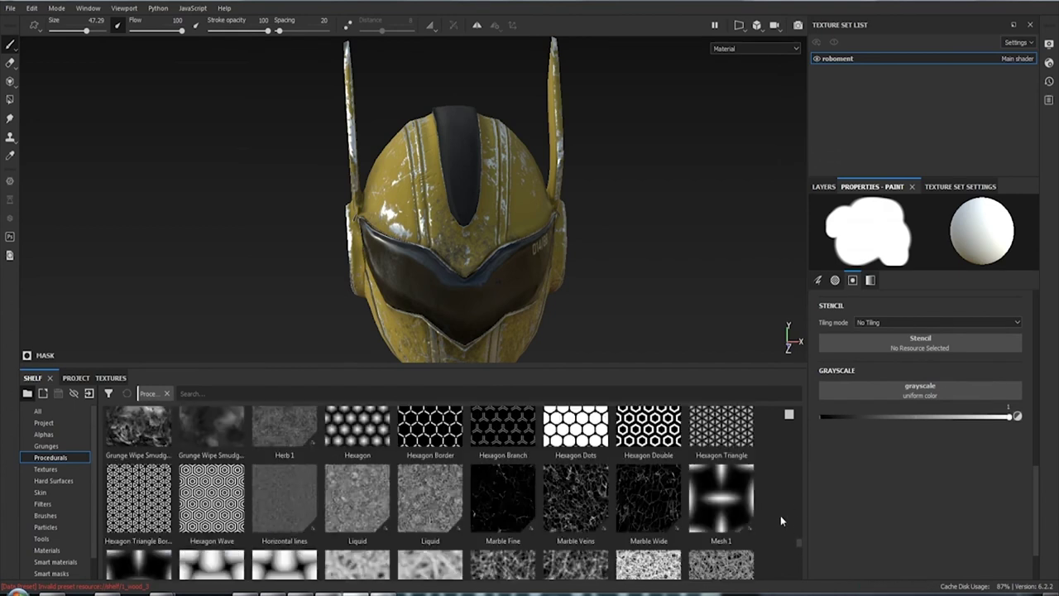
{"action": "scroll", "coordinate": [798, 543], "scroll_direction": "down", "scroll_amount": 1}
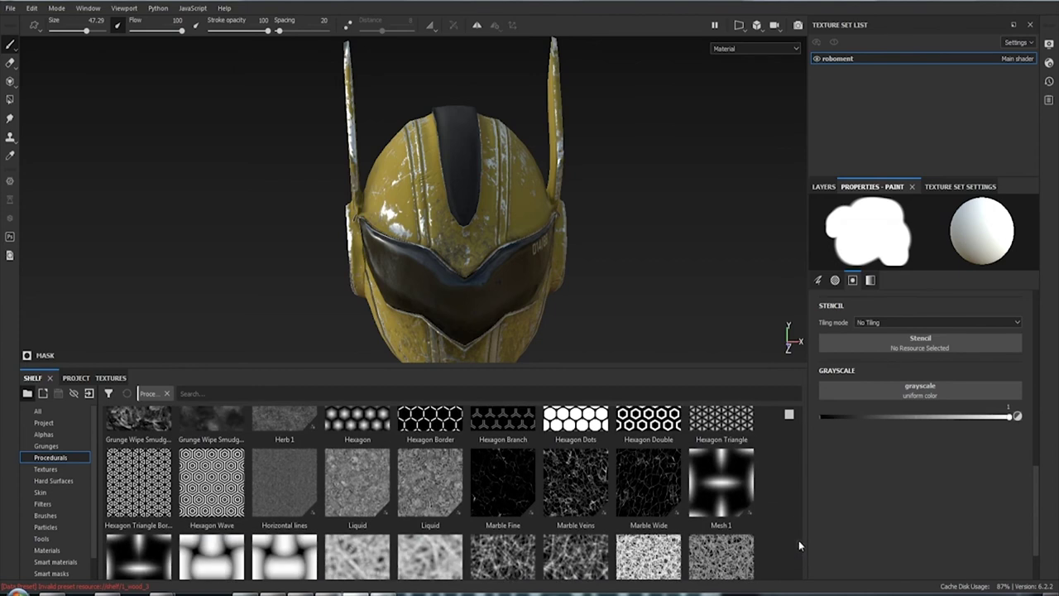
{"action": "scroll", "coordinate": [793, 534], "scroll_direction": "up", "scroll_amount": 2}
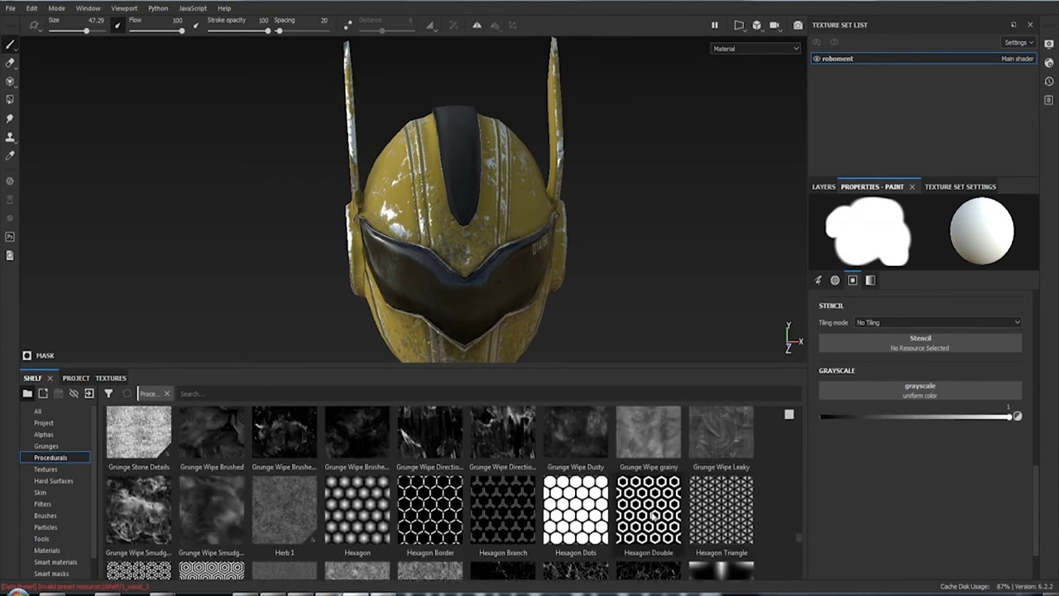
{"action": "mouse_move", "coordinate": [503, 508]}
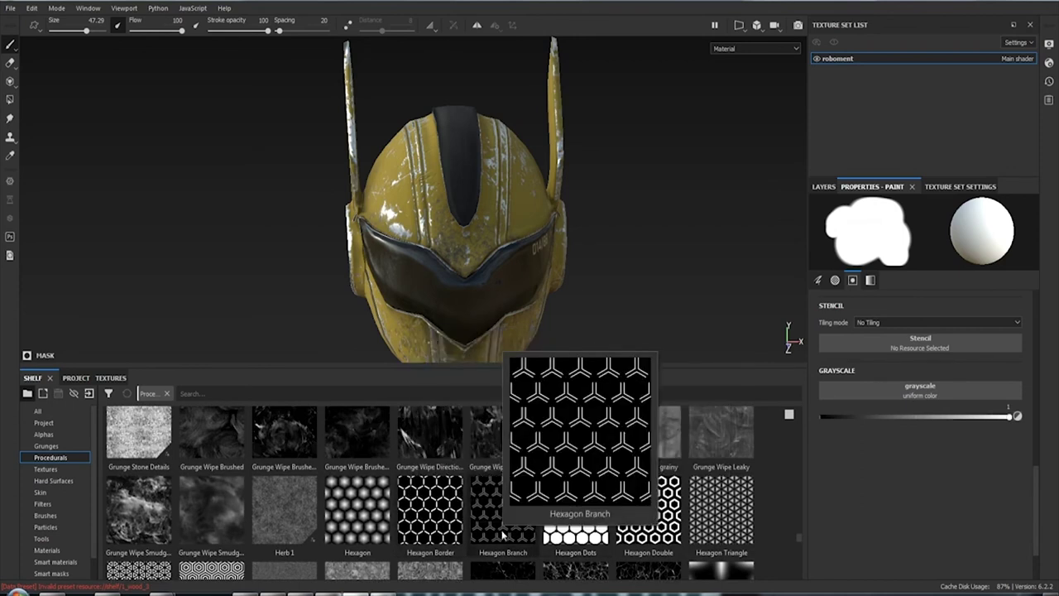
{"action": "left_click_drag", "start_coordinate": [503, 534], "coordinate": [877, 392]}
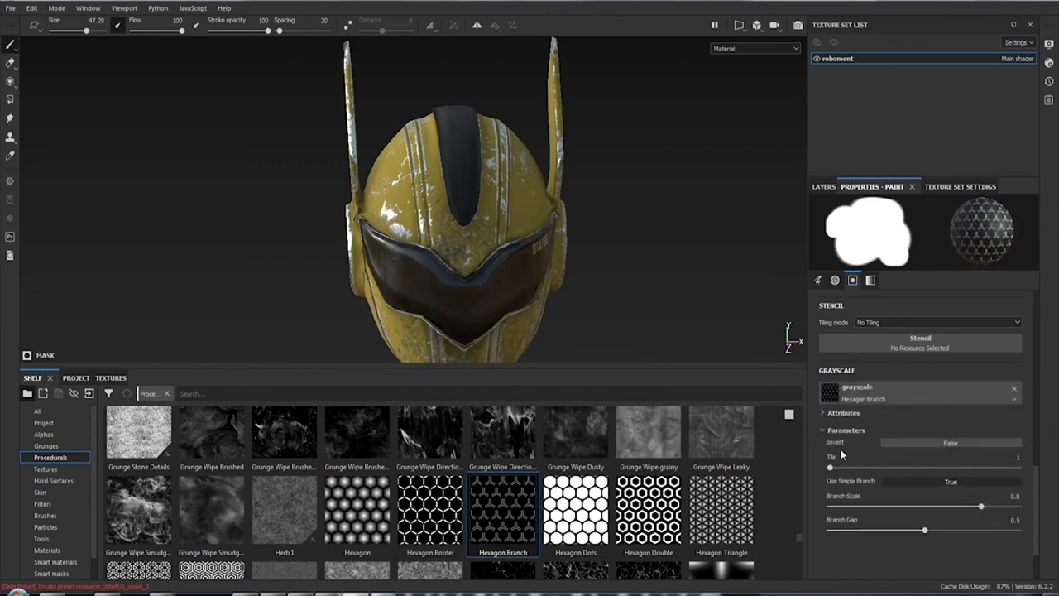
Move Hexagon Branch from the Grayscale to the Stencil slot with branch scale 0.79 and gap 1
{"action": "left_click", "coordinate": [1014, 388]}
{"action": "left_click_drag", "start_coordinate": [508, 509], "coordinate": [933, 346]}
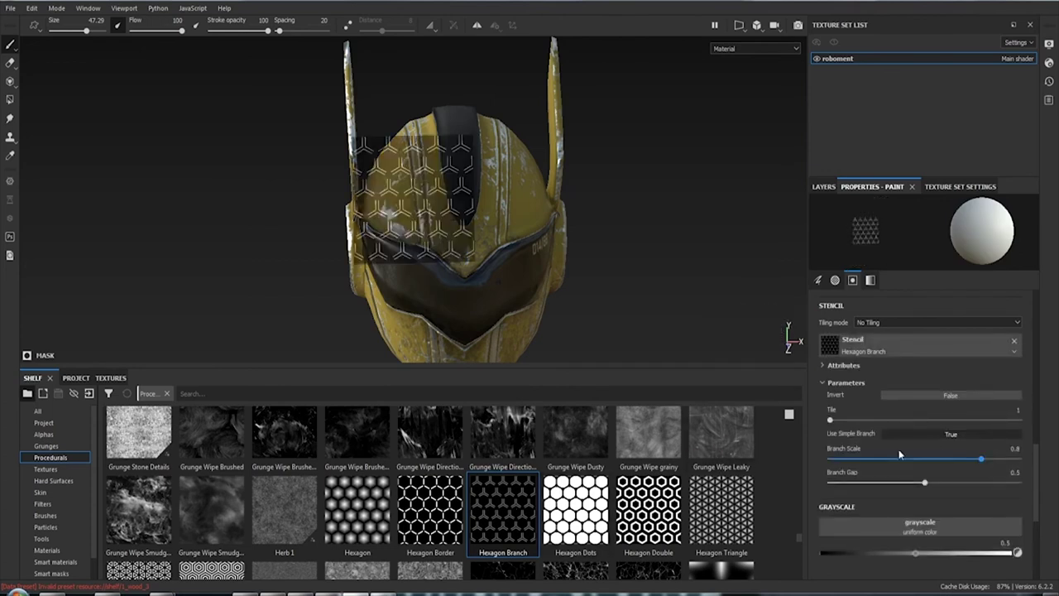
{"action": "mouse_move", "coordinate": [984, 465]}
{"action": "left_mouse_down"}
{"action": "mouse_move", "coordinate": [960, 462]}
{"action": "mouse_move", "coordinate": [1038, 466]}
{"action": "mouse_move", "coordinate": [926, 466]}
{"action": "mouse_move", "coordinate": [947, 465]}
{"action": "left_mouse_up"}
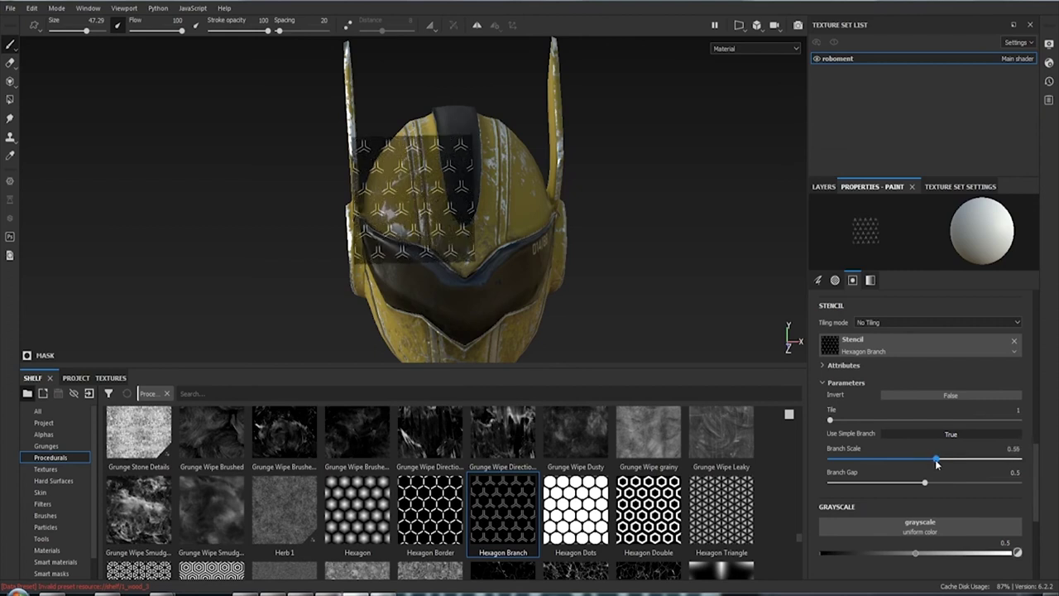
{"action": "left_click_drag", "start_coordinate": [941, 463], "coordinate": [952, 463]}
{"action": "left_click_drag", "start_coordinate": [921, 484], "coordinate": [951, 485]}
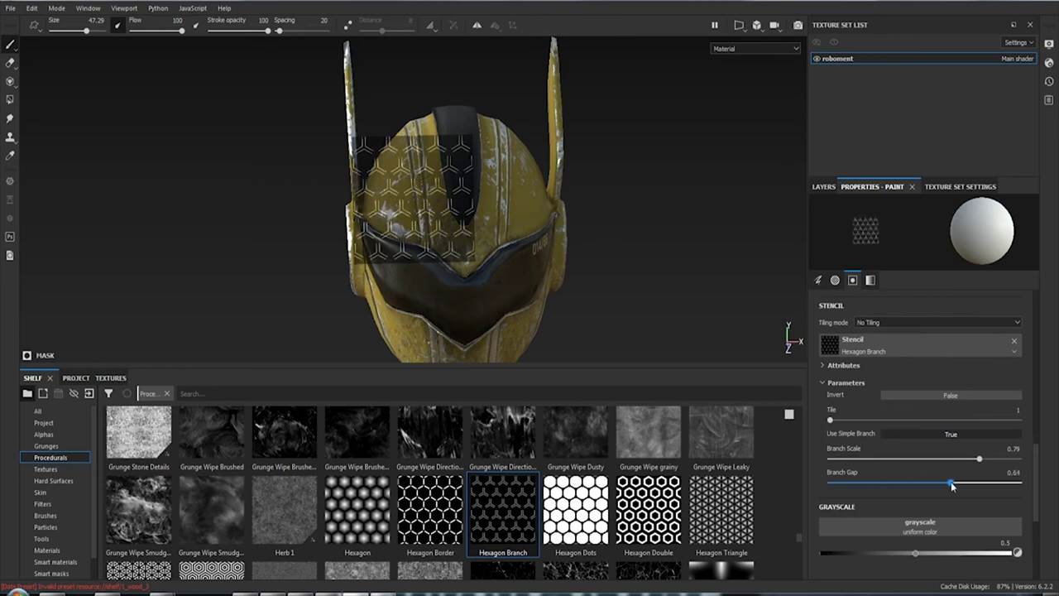
{"action": "left_click_drag", "start_coordinate": [962, 485], "coordinate": [1030, 488]}
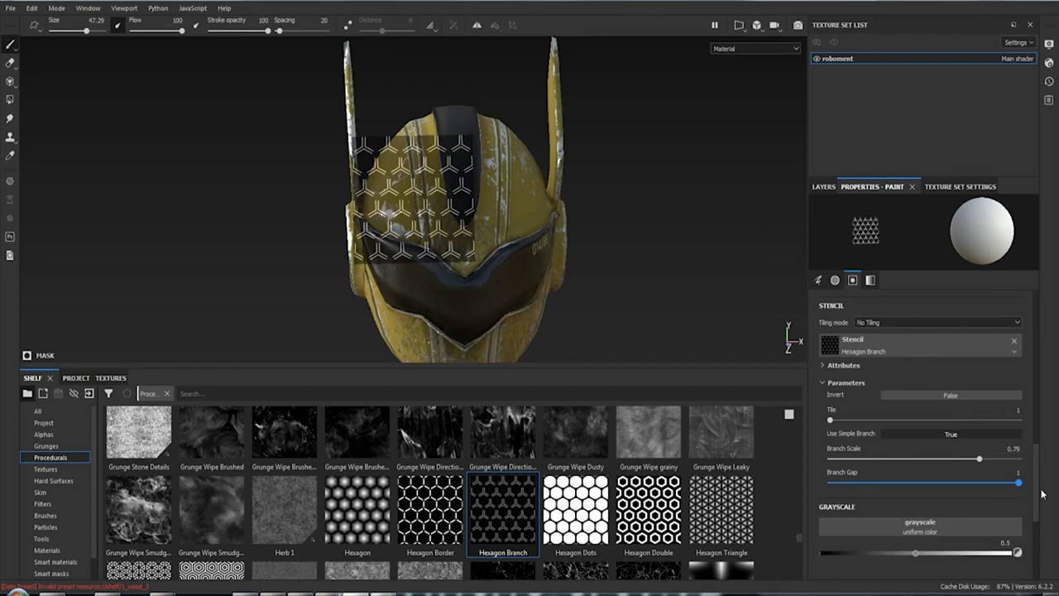
Enlarge the stencil overlay on the helmet and tile it at 2
{"action": "mouse_move", "coordinate": [627, 265]}
{"action": "left_mouse_down", "text": "alt"}
{"action": "mouse_move", "coordinate": [643, 333]}
{"action": "mouse_move", "coordinate": [634, 307]}
{"action": "left_mouse_up", "text": "alt"}
{"action": "right_click_drag", "start_coordinate": [472, 194], "coordinate": [537, 198]}
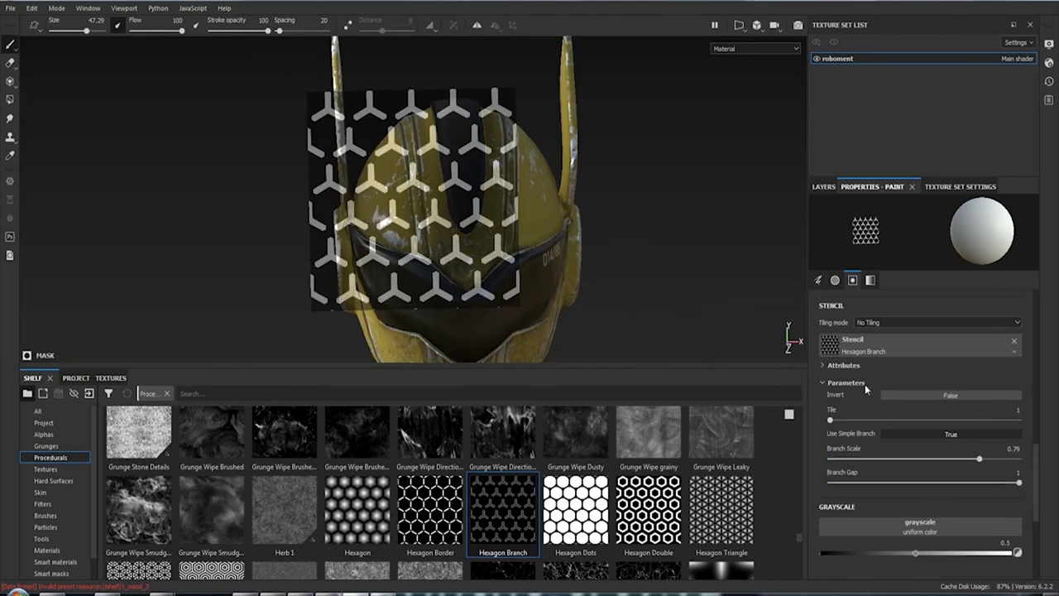
{"action": "left_click_drag", "start_coordinate": [691, 327], "coordinate": [654, 283], "text": "alt"}
{"action": "left_click_drag", "start_coordinate": [829, 422], "coordinate": [846, 423]}
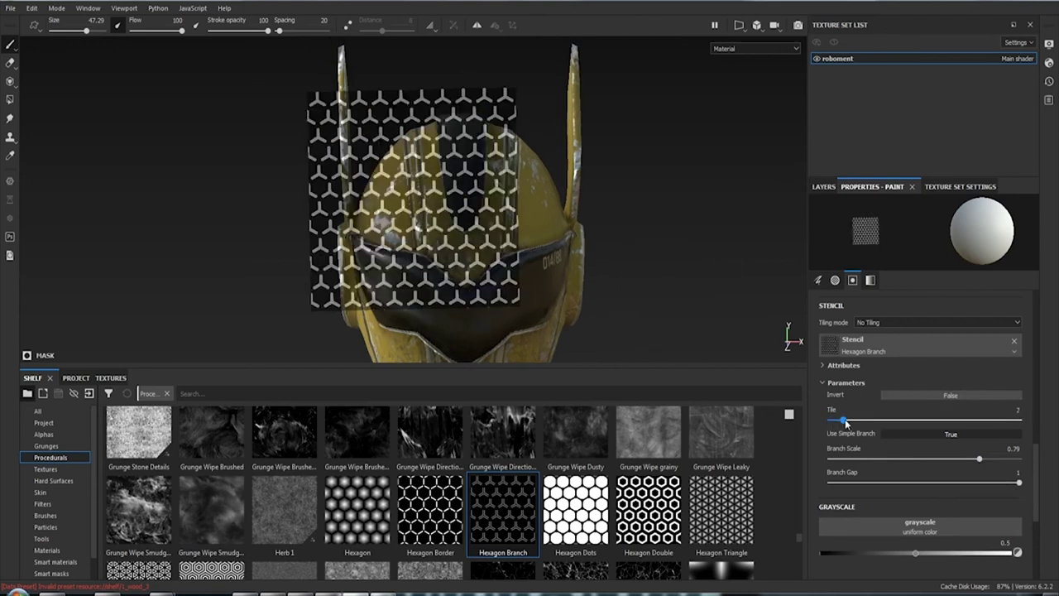
{"action": "mouse_move", "coordinate": [621, 289]}
{"action": "left_mouse_down", "text": "alt"}
{"action": "mouse_move", "coordinate": [575, 154]}
{"action": "mouse_move", "coordinate": [638, 253]}
{"action": "mouse_move", "coordinate": [761, 245]}
{"action": "mouse_move", "coordinate": [610, 267]}
{"action": "left_mouse_up", "text": "alt"}
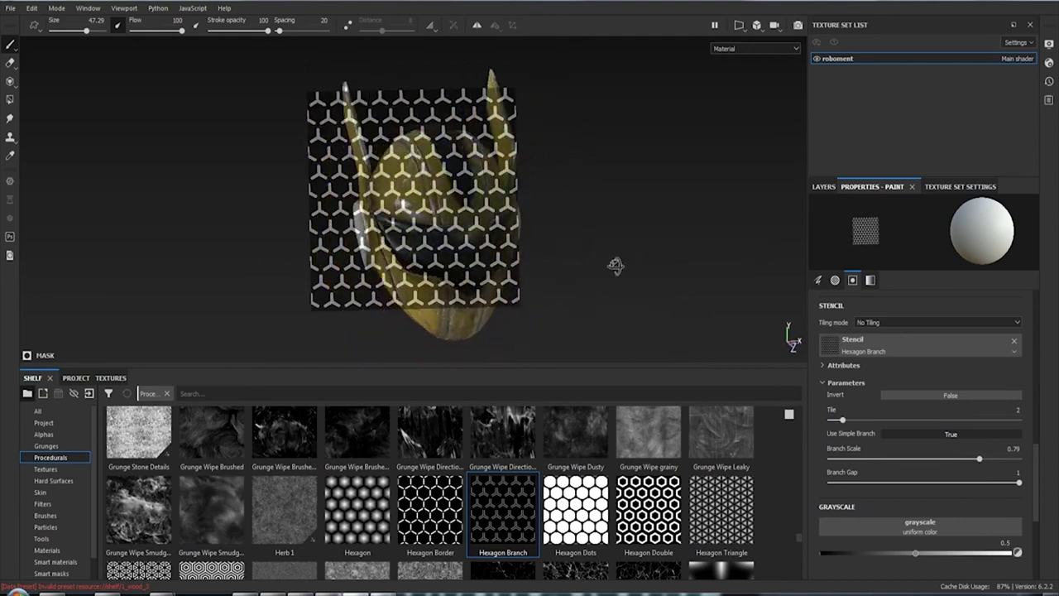
Select Fill layer 7 and bring up its paint properties
{"action": "left_click", "coordinate": [833, 189]}
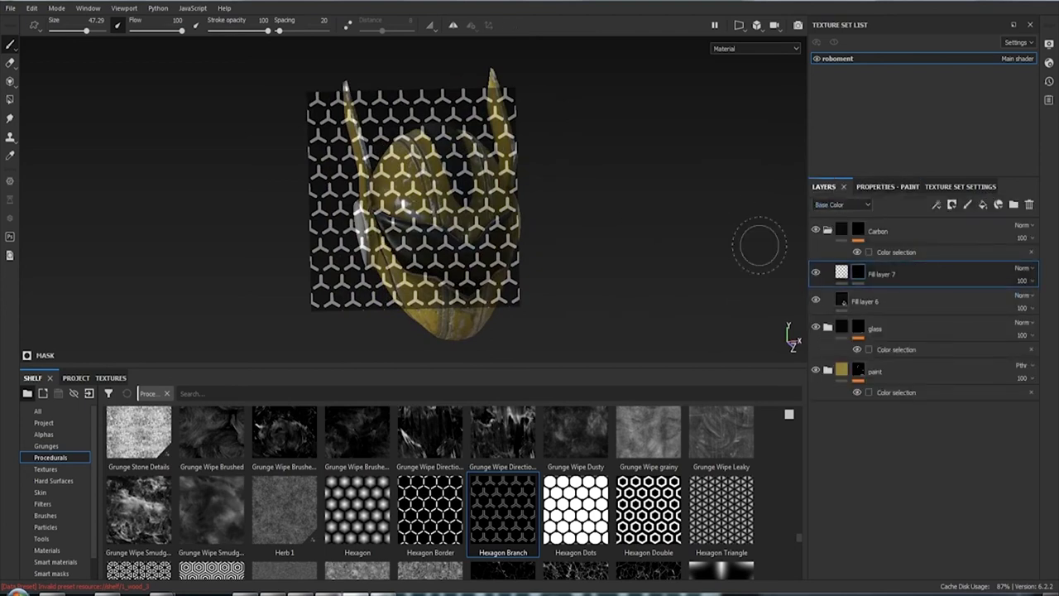
{"action": "left_click", "coordinate": [863, 276]}
{"action": "left_click", "coordinate": [878, 277]}
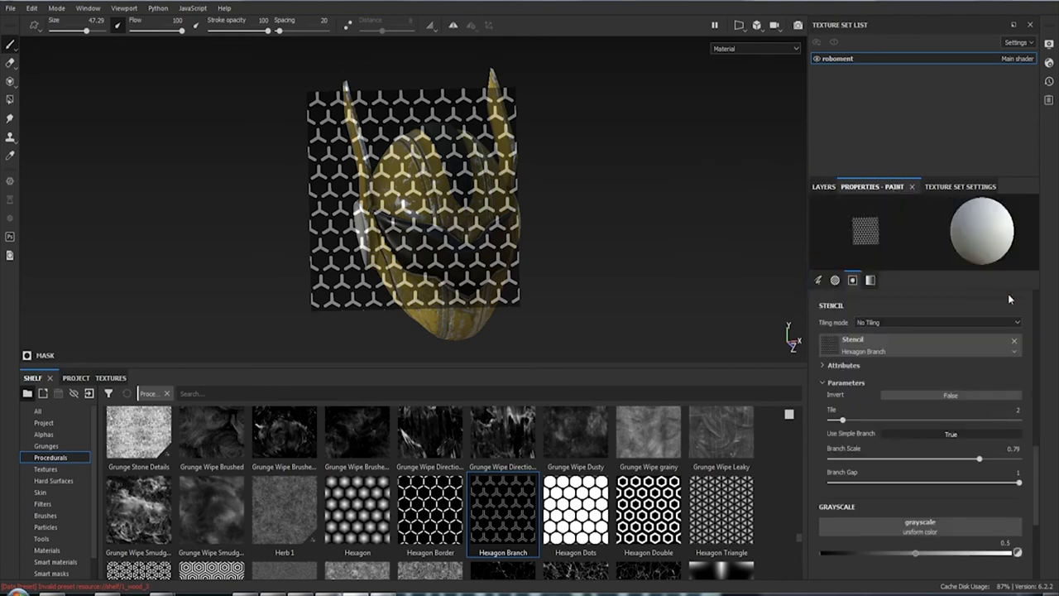
Remove the Hexagon Branch stencil from the brush
{"action": "scroll", "coordinate": [966, 436], "scroll_direction": "down", "scroll_amount": 3}
{"action": "scroll", "coordinate": [982, 412], "scroll_direction": "up", "scroll_amount": 5}
{"action": "scroll", "coordinate": [994, 406], "scroll_direction": "up", "scroll_amount": 4}
{"action": "scroll", "coordinate": [997, 404], "scroll_direction": "up", "scroll_amount": 4}
{"action": "scroll", "coordinate": [1006, 400], "scroll_direction": "up", "scroll_amount": 4}
{"action": "scroll", "coordinate": [1001, 395], "scroll_direction": "down", "scroll_amount": 3}
{"action": "scroll", "coordinate": [997, 392], "scroll_direction": "down", "scroll_amount": 4}
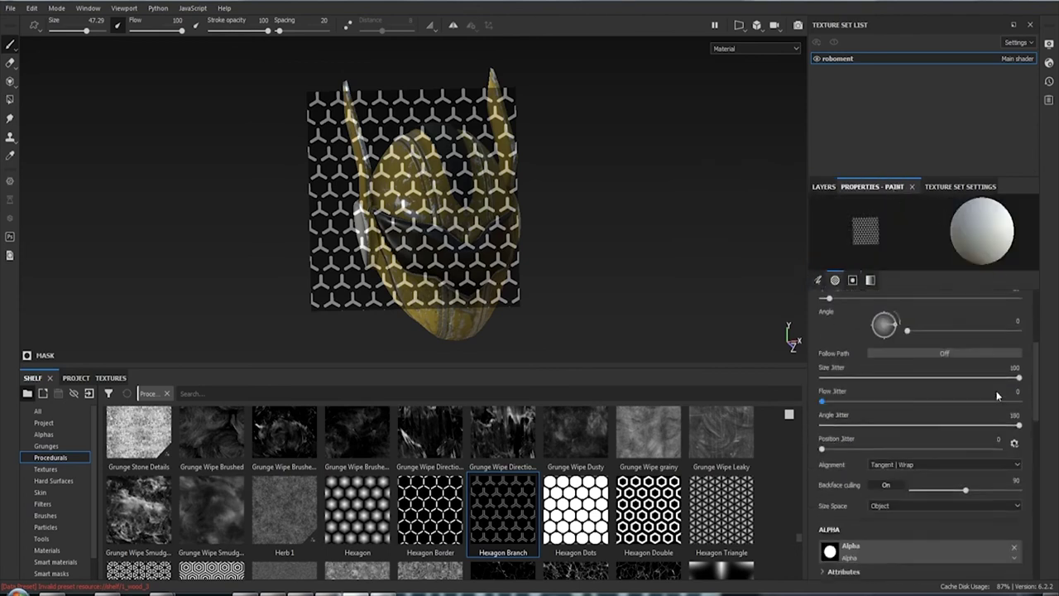
{"action": "scroll", "coordinate": [995, 392], "scroll_direction": "down", "scroll_amount": 5}
{"action": "scroll", "coordinate": [994, 395], "scroll_direction": "down", "scroll_amount": 5}
{"action": "scroll", "coordinate": [991, 393], "scroll_direction": "up", "scroll_amount": 2}
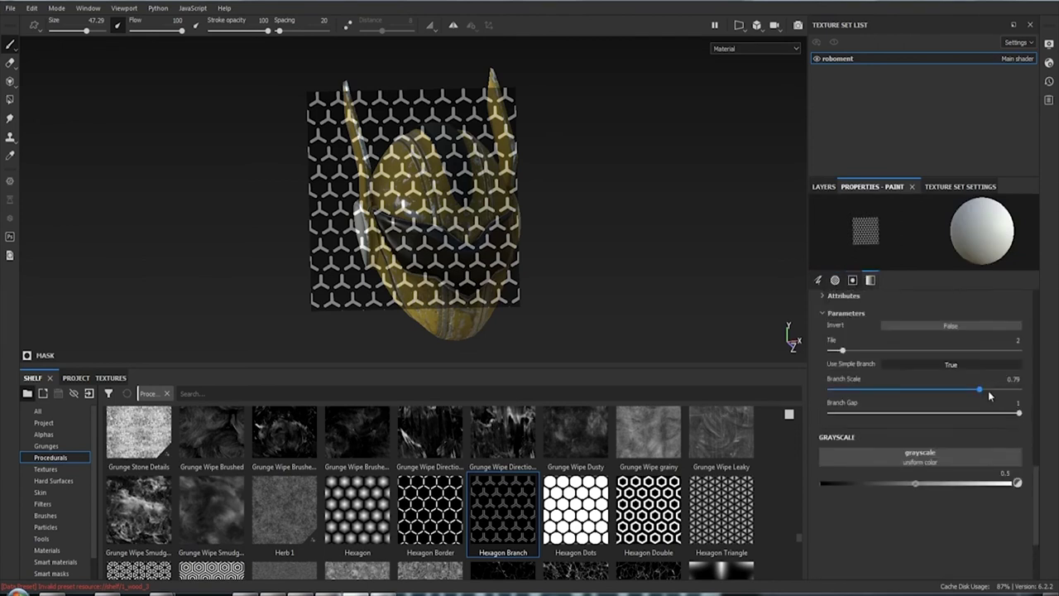
{"action": "scroll", "coordinate": [988, 390], "scroll_direction": "up", "scroll_amount": 1}
{"action": "left_click", "coordinate": [1013, 318]}
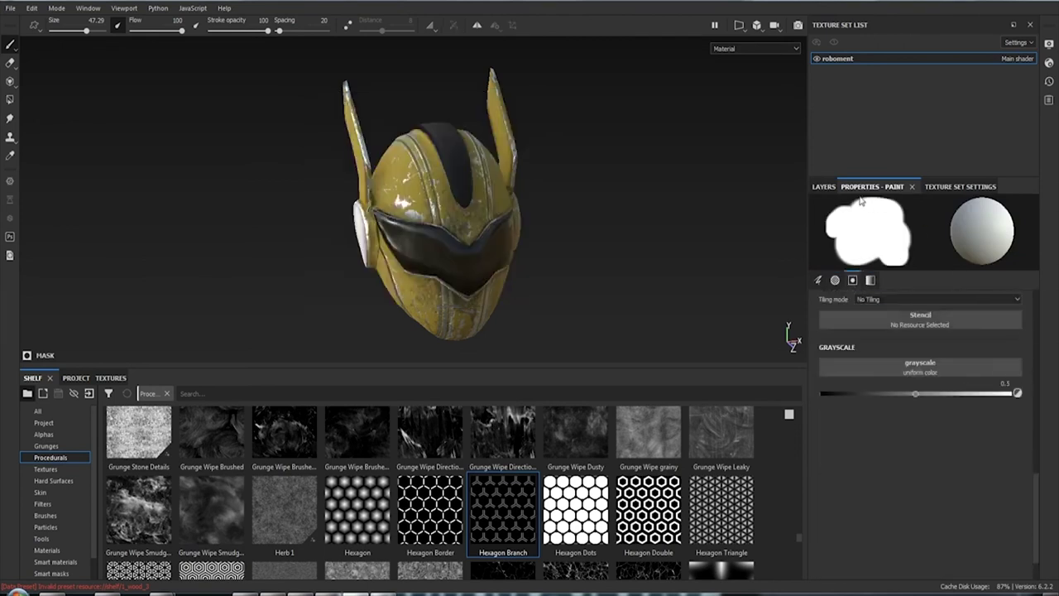
{"action": "left_click", "coordinate": [827, 187]}
Add a fill effect to Fill layer 7's mask and load Hexagon Branch into its grayscale slot
{"action": "right_click", "coordinate": [858, 273]}
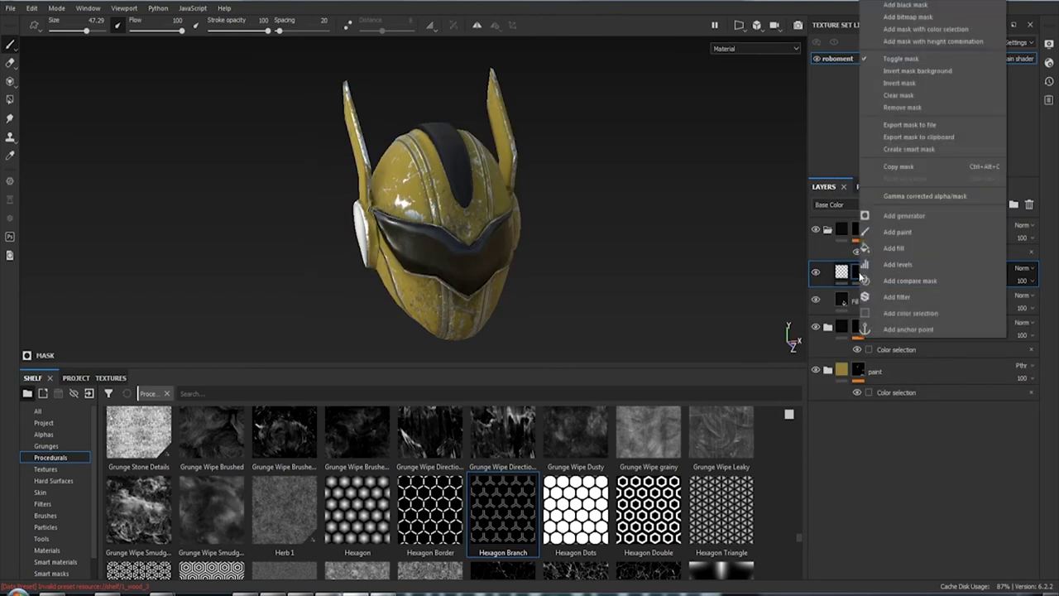
{"action": "left_click", "coordinate": [925, 248]}
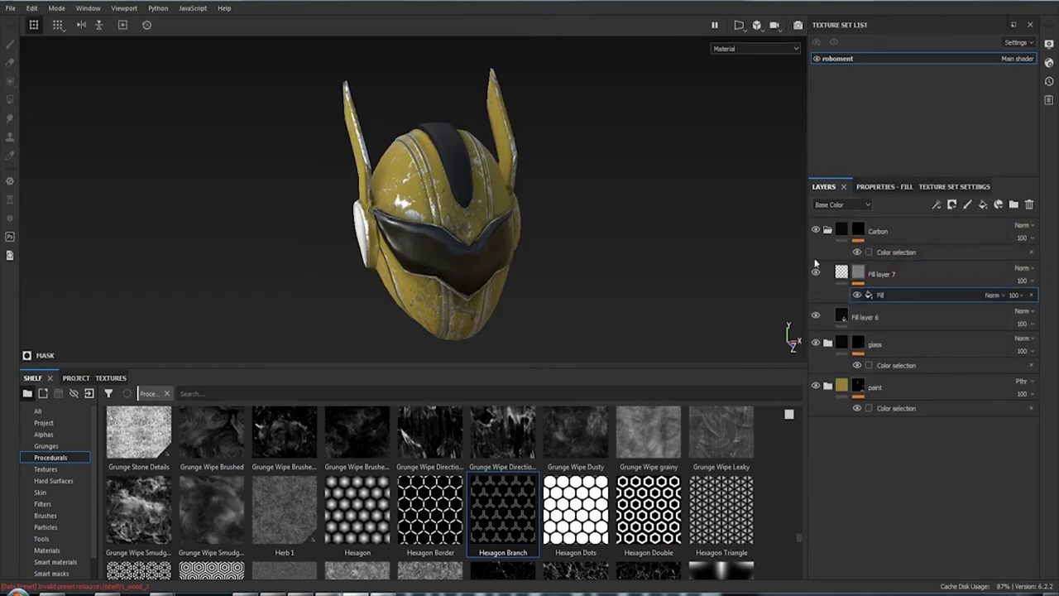
{"action": "left_click", "coordinate": [867, 187]}
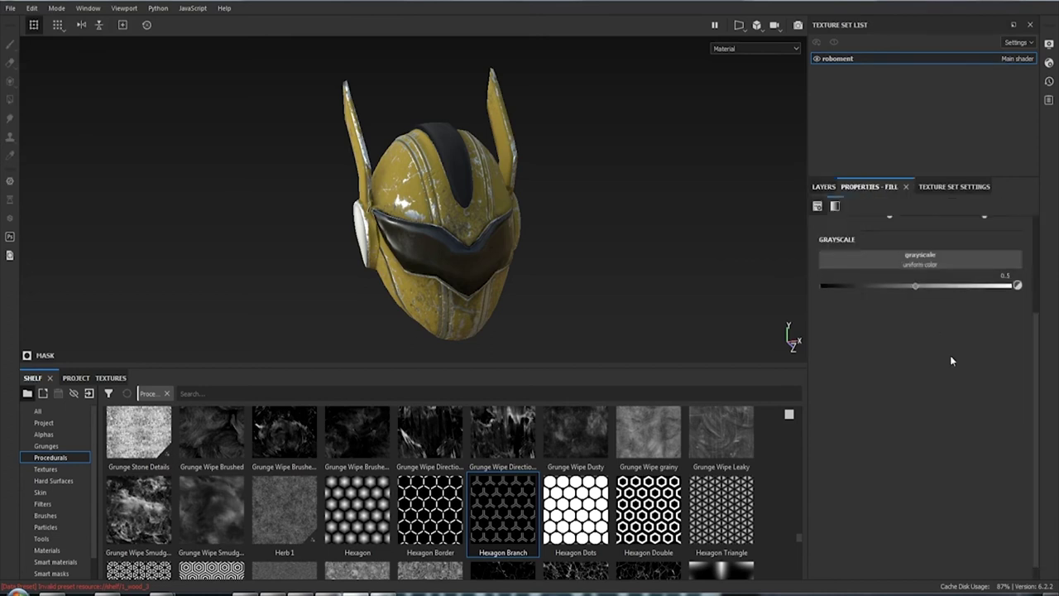
{"action": "left_click_drag", "start_coordinate": [502, 513], "coordinate": [857, 261]}
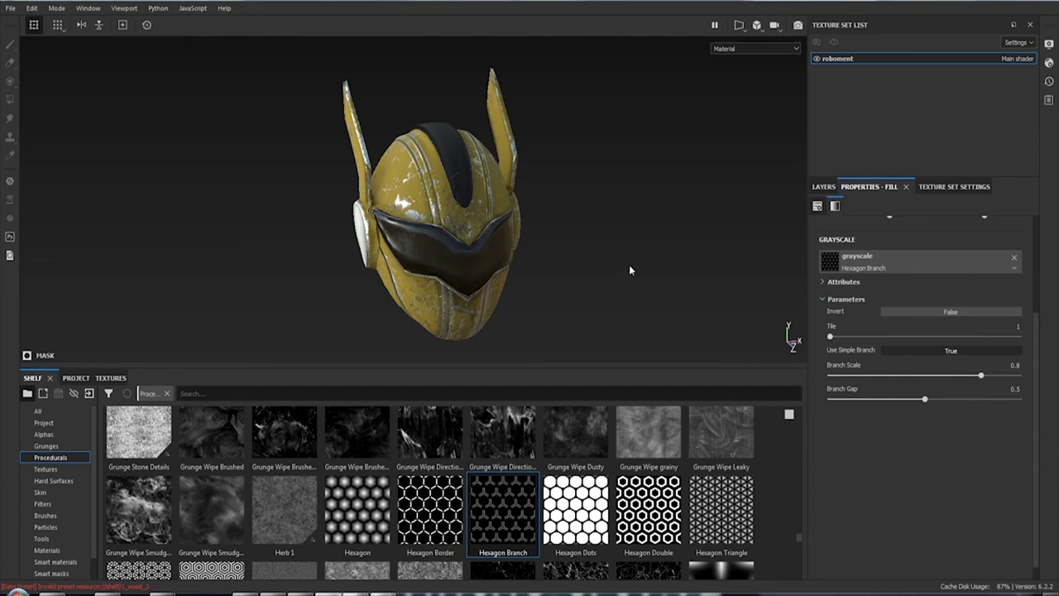
{"action": "mouse_move", "coordinate": [595, 266]}
{"action": "left_mouse_down", "text": "alt"}
{"action": "mouse_move", "coordinate": [559, 244]}
{"action": "mouse_move", "coordinate": [591, 229]}
{"action": "left_mouse_up", "text": "alt"}
{"action": "right_click_drag", "start_coordinate": [591, 229], "coordinate": [597, 273], "text": "alt"}
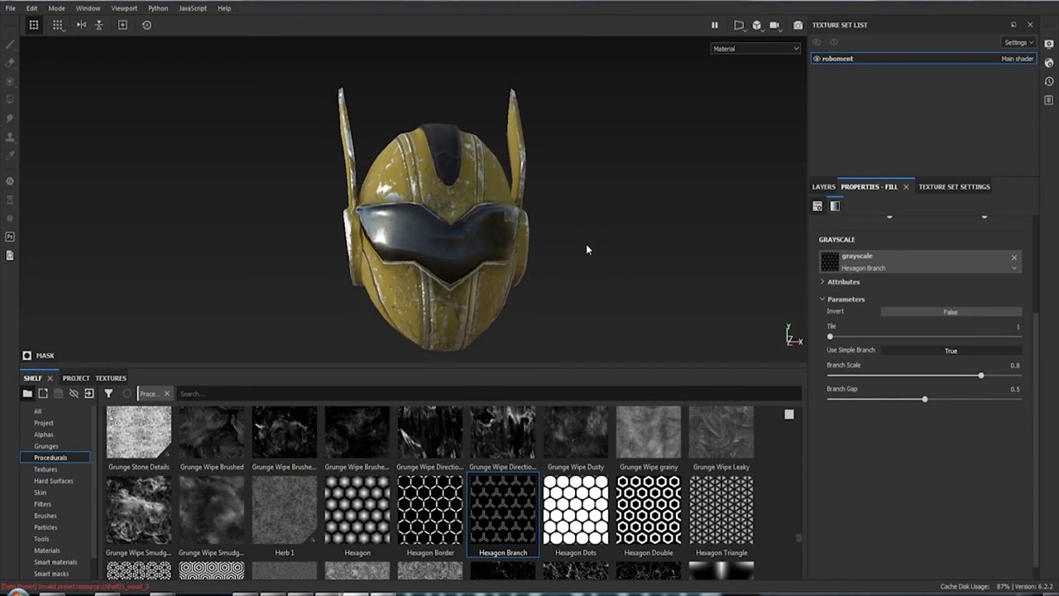
{"action": "left_click_drag", "start_coordinate": [586, 249], "coordinate": [690, 264], "text": "alt"}
{"action": "mouse_move", "coordinate": [562, 227]}
{"action": "right_mouse_down", "text": "alt"}
{"action": "mouse_move", "coordinate": [724, 447]}
{"action": "mouse_move", "coordinate": [610, 320]}
{"action": "right_mouse_up", "text": "alt"}
{"action": "mouse_move", "coordinate": [610, 320]}
{"action": "left_mouse_down", "text": "alt"}
{"action": "mouse_move", "coordinate": [467, 165]}
{"action": "mouse_move", "coordinate": [783, 256]}
{"action": "left_mouse_up", "text": "alt"}
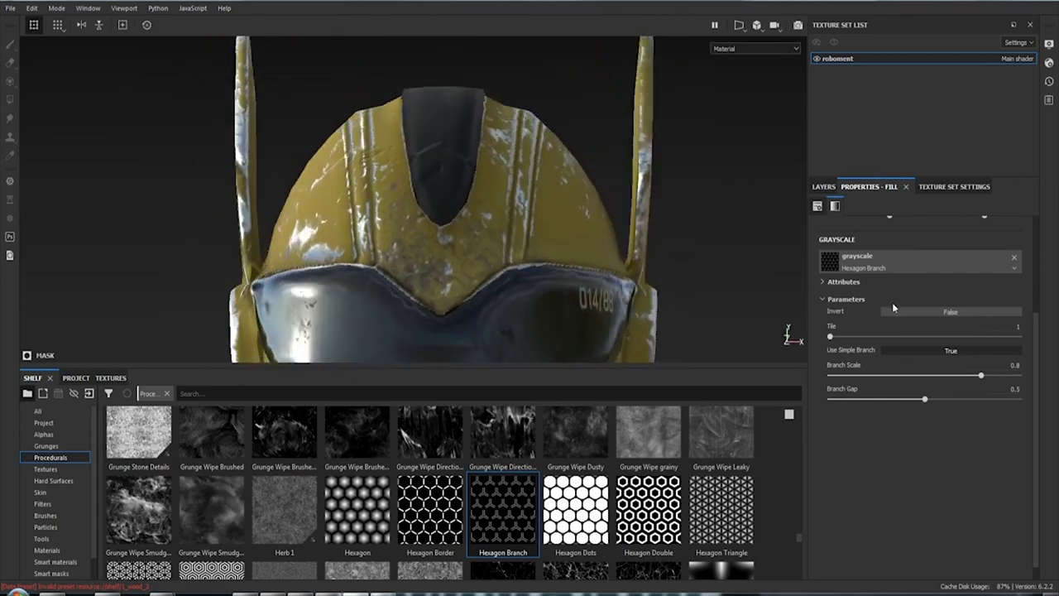
{"action": "scroll", "coordinate": [894, 306], "scroll_direction": "up", "scroll_amount": 3}
{"action": "scroll", "coordinate": [910, 286], "scroll_direction": "up", "scroll_amount": 2}
Set the Hexagon Branch fill's UV scale to 37.02 and its projection to Tri-planar
{"action": "left_click_drag", "start_coordinate": [898, 313], "coordinate": [912, 314]}
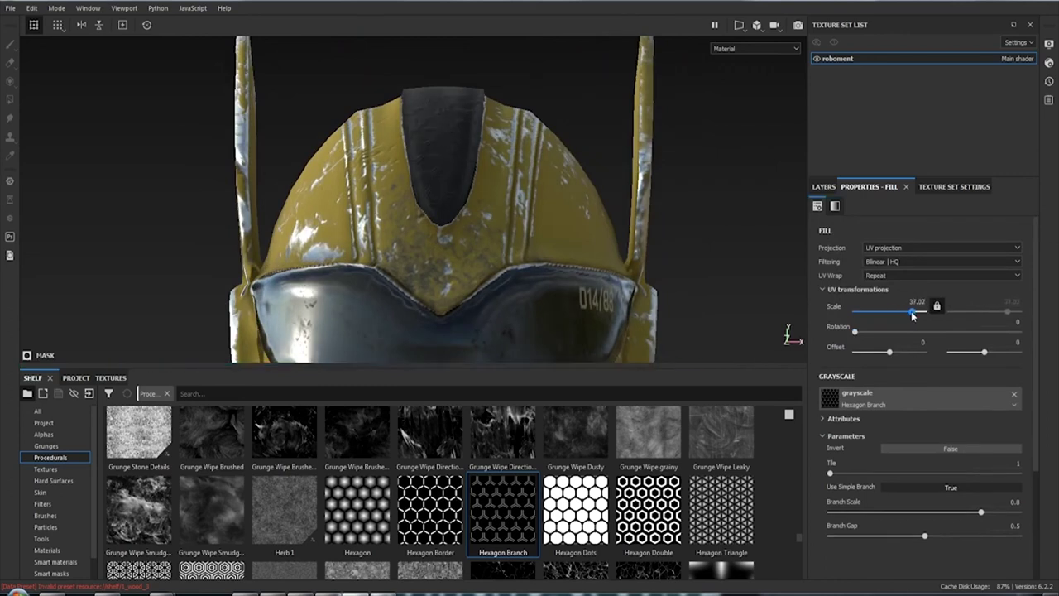
{"action": "mouse_move", "coordinate": [537, 223]}
{"action": "left_mouse_down", "text": "alt"}
{"action": "mouse_move", "coordinate": [668, 221]}
{"action": "mouse_move", "coordinate": [495, 173]}
{"action": "mouse_move", "coordinate": [499, 284]}
{"action": "mouse_move", "coordinate": [398, 272]}
{"action": "mouse_move", "coordinate": [412, 293]}
{"action": "mouse_move", "coordinate": [563, 276]}
{"action": "mouse_move", "coordinate": [397, 239]}
{"action": "mouse_move", "coordinate": [409, 166]}
{"action": "left_mouse_up", "text": "alt"}
{"action": "mouse_move", "coordinate": [409, 166]}
{"action": "right_mouse_down", "text": "alt"}
{"action": "mouse_move", "coordinate": [451, 358]}
{"action": "mouse_move", "coordinate": [423, 224]}
{"action": "right_mouse_up", "text": "alt"}
{"action": "mouse_move", "coordinate": [422, 224]}
{"action": "left_mouse_down", "text": "alt"}
{"action": "mouse_move", "coordinate": [428, 198]}
{"action": "mouse_move", "coordinate": [432, 217]}
{"action": "mouse_move", "coordinate": [451, 218]}
{"action": "left_mouse_up", "text": "alt"}
{"action": "mouse_move", "coordinate": [451, 218]}
{"action": "right_mouse_down", "text": "alt"}
{"action": "mouse_move", "coordinate": [440, 199]}
{"action": "mouse_move", "coordinate": [450, 293]}
{"action": "right_mouse_up", "text": "alt"}
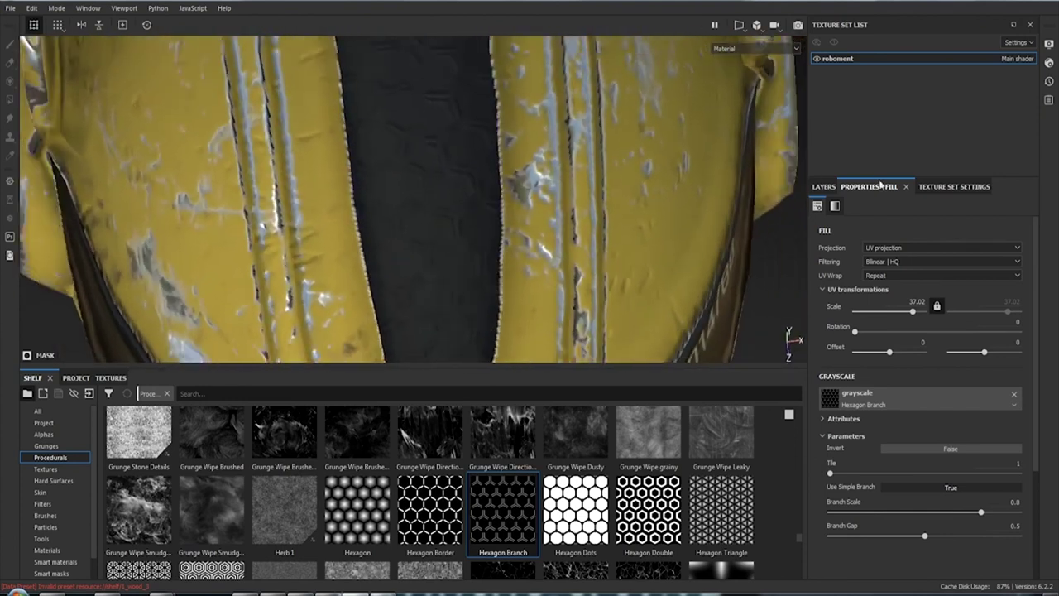
{"action": "left_click", "coordinate": [879, 248]}
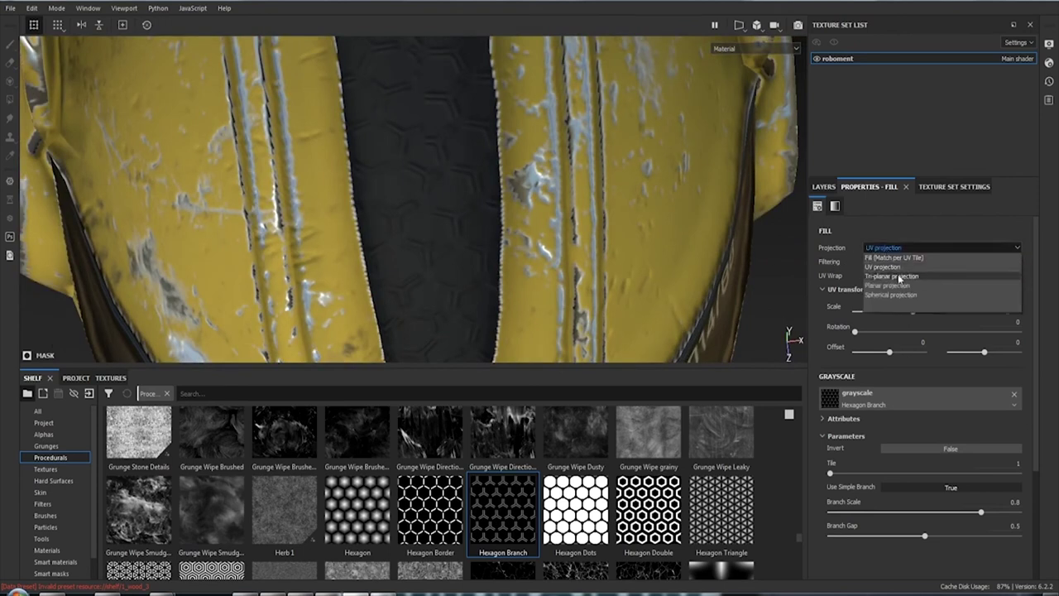
{"action": "left_click", "coordinate": [897, 275]}
Set the tri-planar Hexagon Branch fill's scale to 4.97
{"action": "left_click_drag", "start_coordinate": [590, 265], "coordinate": [645, 240], "text": "alt"}
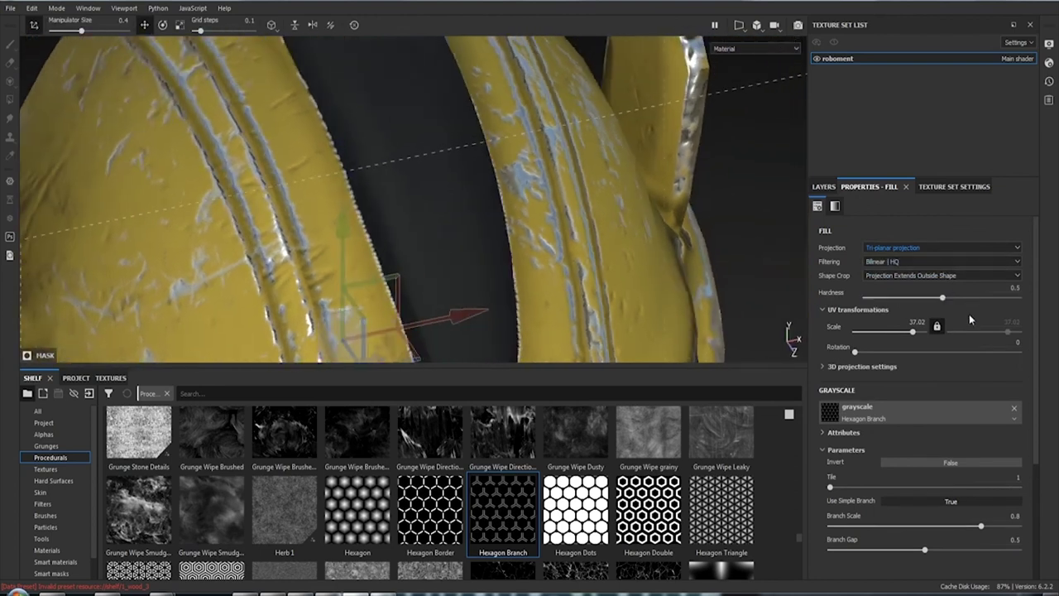
{"action": "left_click_drag", "start_coordinate": [910, 330], "coordinate": [889, 339]}
{"action": "left_click_drag", "start_coordinate": [896, 336], "coordinate": [901, 334]}
Shift the projection sideways along X and preview it in Normal+Height+Mesh view
{"action": "mouse_move", "coordinate": [510, 270]}
{"action": "left_mouse_down", "text": "alt"}
{"action": "mouse_move", "coordinate": [316, 273]}
{"action": "mouse_move", "coordinate": [408, 279]}
{"action": "mouse_move", "coordinate": [395, 279]}
{"action": "left_mouse_up", "text": "alt"}
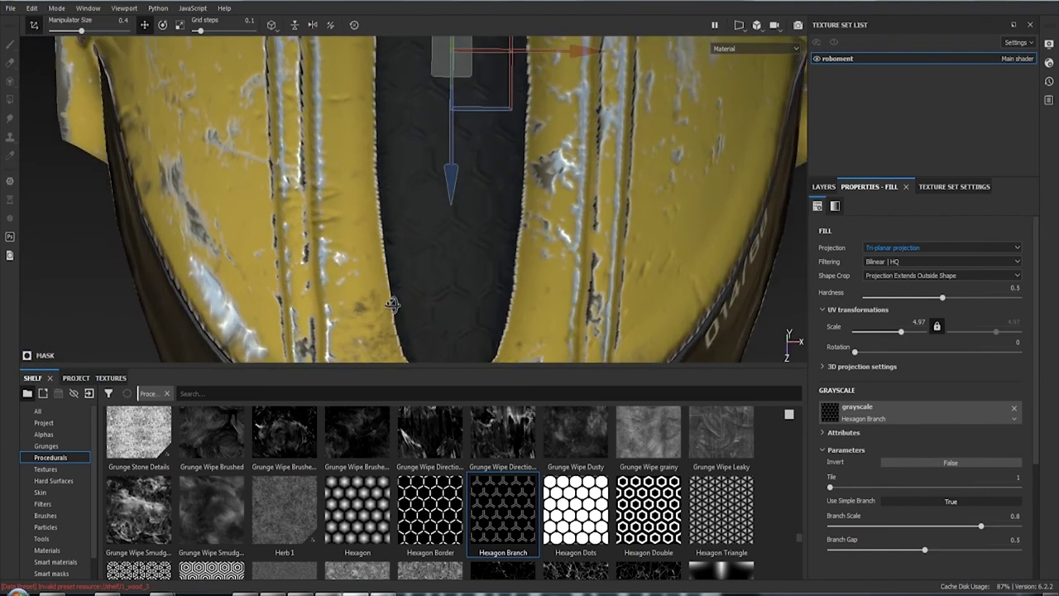
{"action": "mouse_move", "coordinate": [571, 203]}
{"action": "left_mouse_down"}
{"action": "mouse_move", "coordinate": [382, 203]}
{"action": "mouse_move", "coordinate": [410, 198]}
{"action": "mouse_move", "coordinate": [560, 297]}
{"action": "left_mouse_up"}
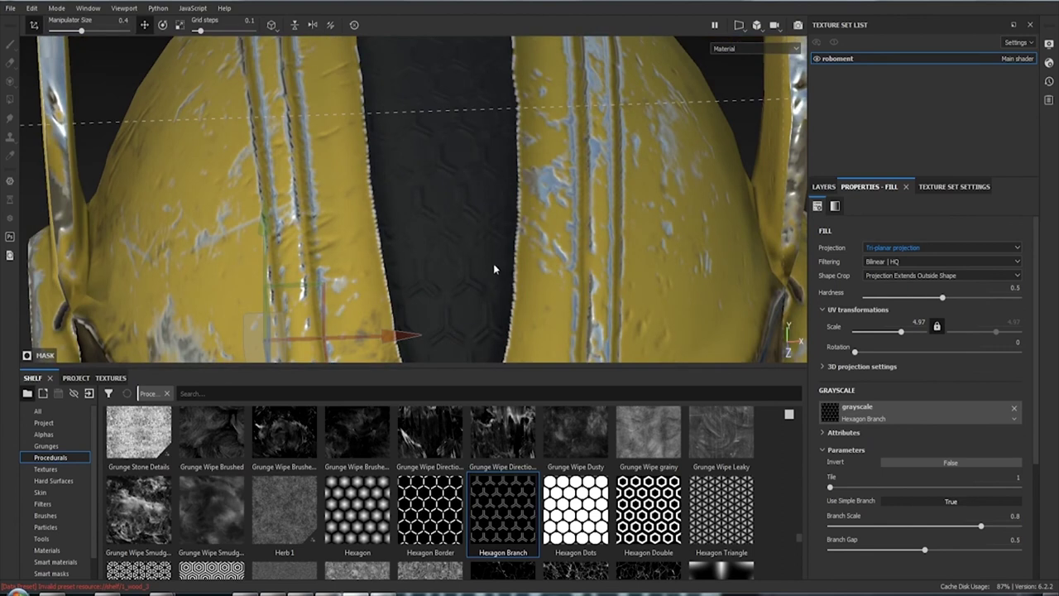
{"action": "key", "text": "c"}
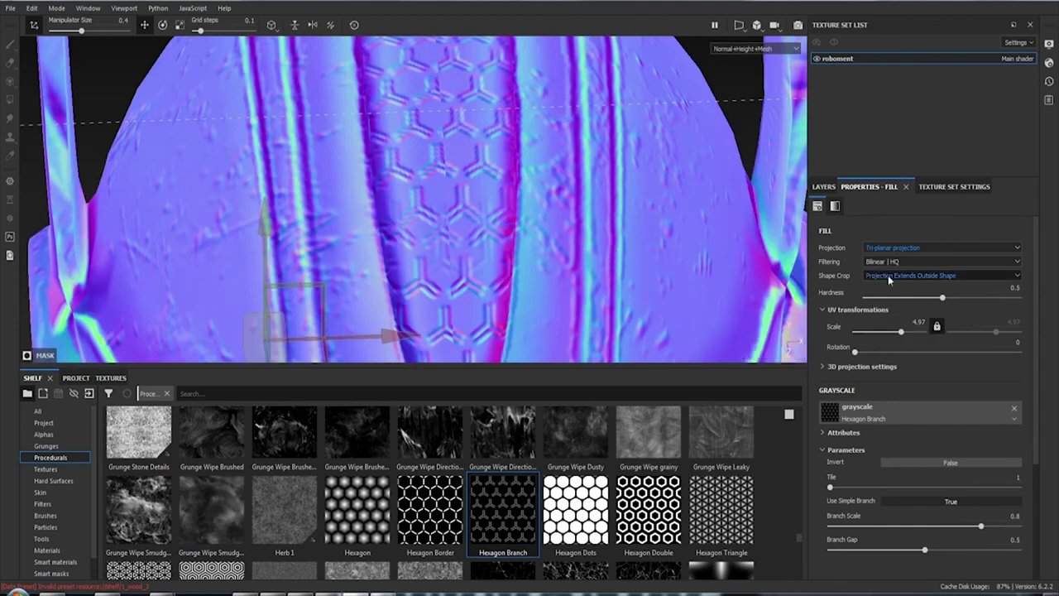
Switch the Hexagon Branch fill from Fill (Match per UV Tile) to Planar projection and inspect the helmet
{"action": "left_click", "coordinate": [899, 248]}
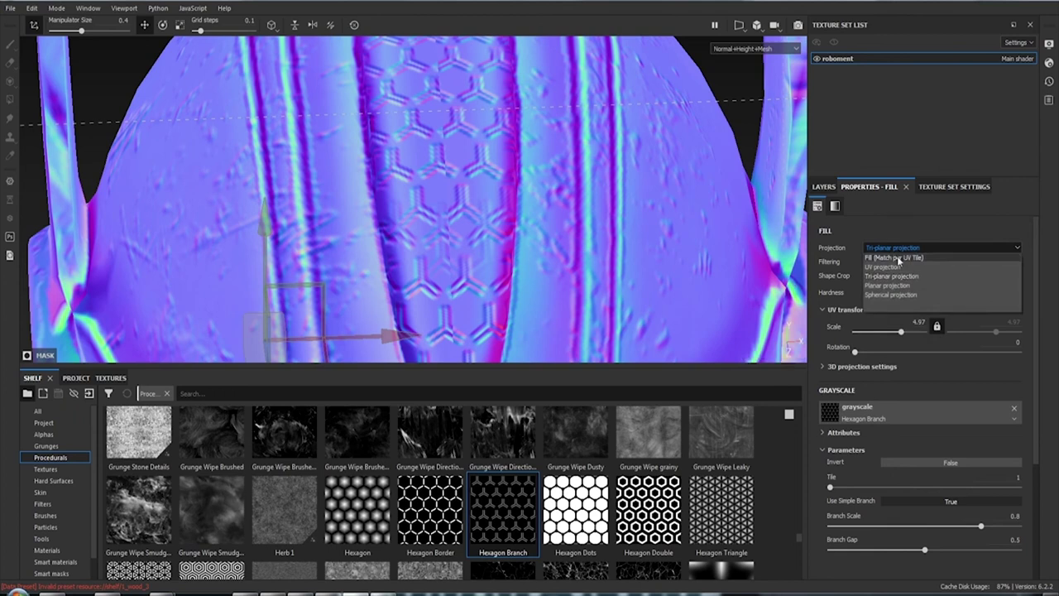
{"action": "left_click", "coordinate": [897, 258]}
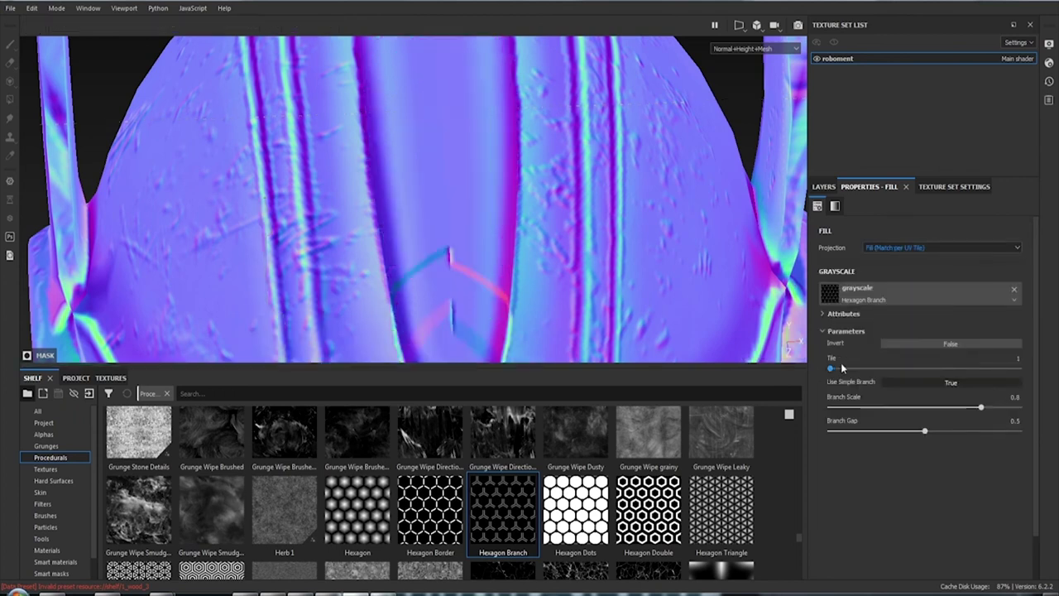
{"action": "left_click", "coordinate": [888, 249]}
{"action": "left_click", "coordinate": [897, 285]}
{"action": "mouse_move", "coordinate": [594, 244]}
{"action": "left_mouse_down", "text": "alt"}
{"action": "mouse_move", "coordinate": [532, 147]}
{"action": "mouse_move", "coordinate": [882, 119]}
{"action": "left_mouse_up", "text": "alt"}
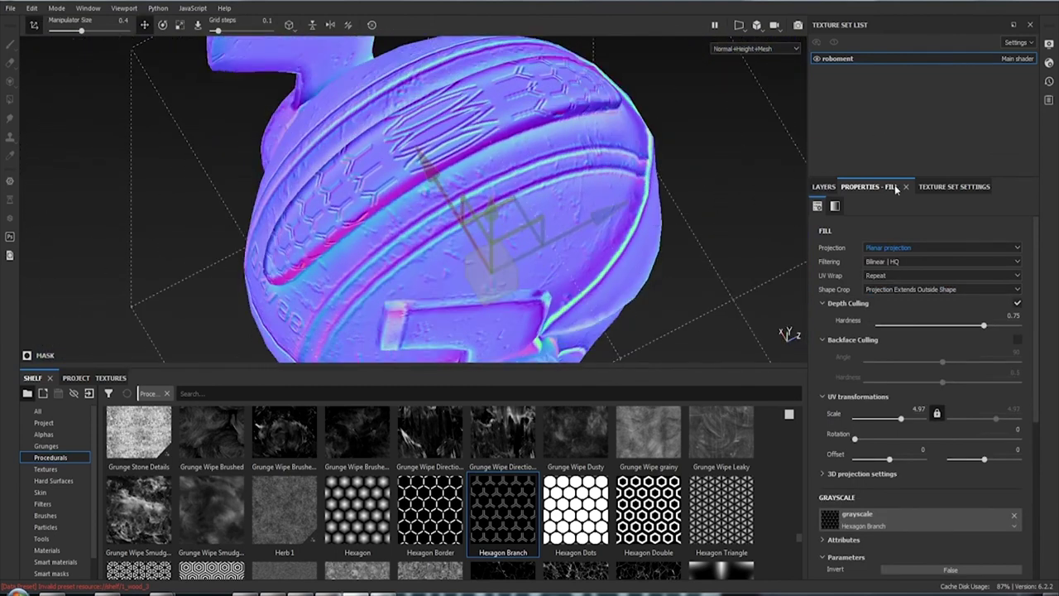
Try Spherical projection on the hexagon mask and orbit to inspect it
{"action": "left_click", "coordinate": [903, 247]}
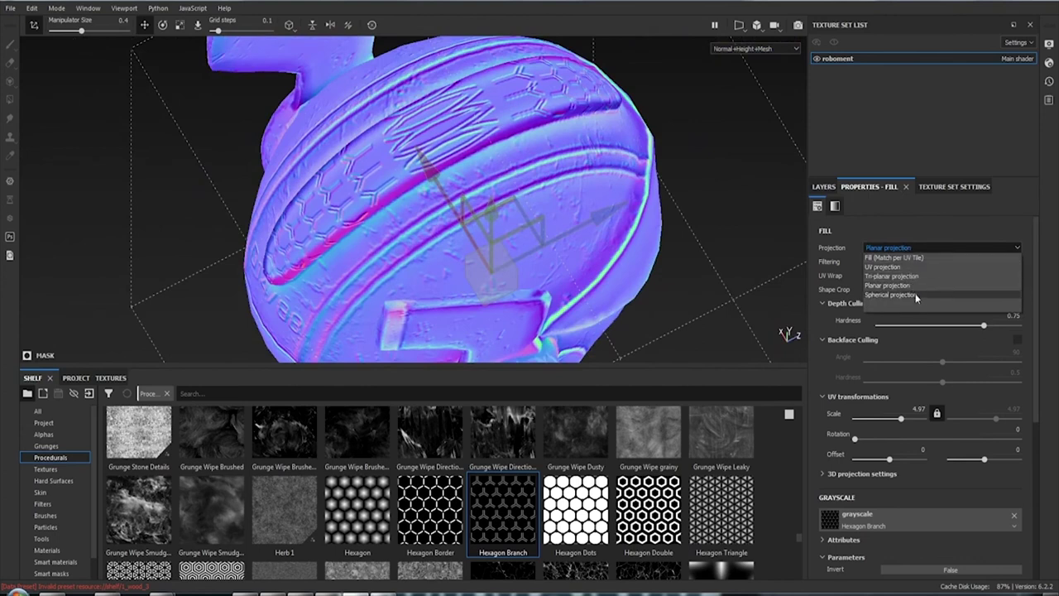
{"action": "left_click", "coordinate": [916, 294]}
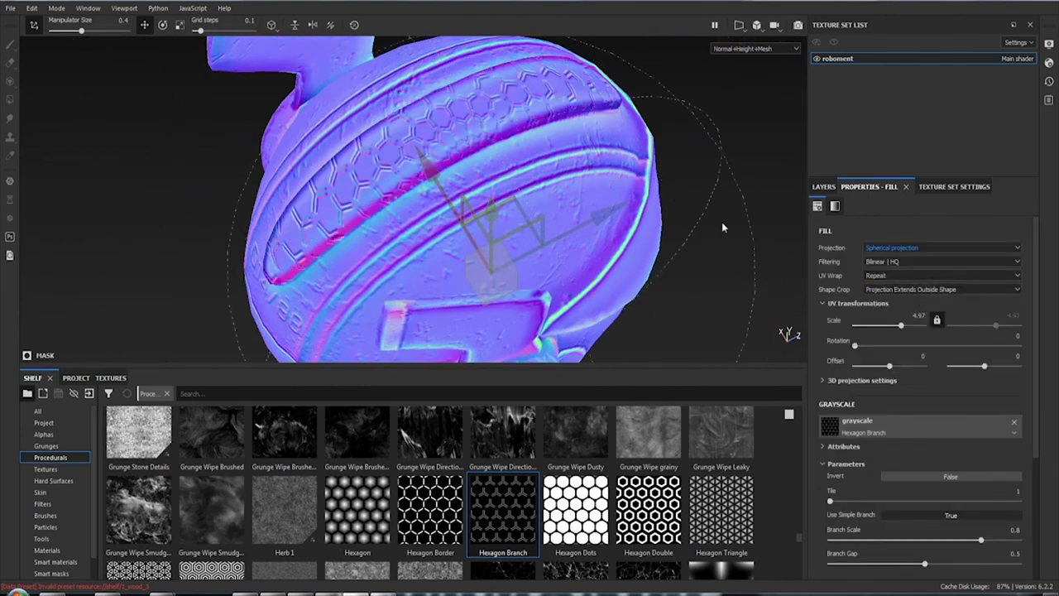
{"action": "left_click_drag", "start_coordinate": [722, 228], "coordinate": [518, 196], "text": "alt"}
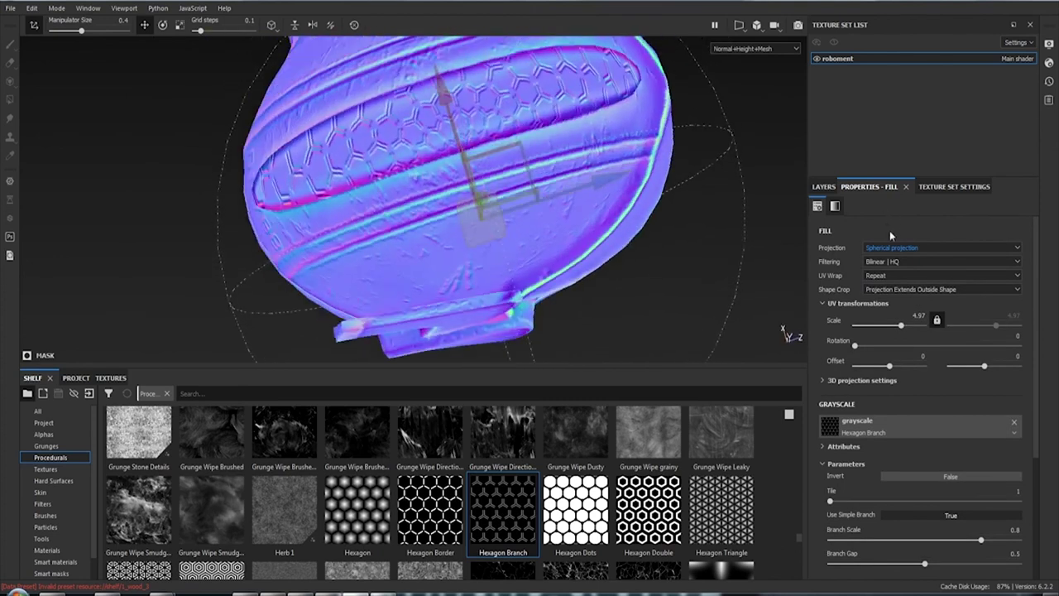
Revert to Fill (Match per UV Tile) projection and raise the tiling to 13
{"action": "left_click", "coordinate": [893, 247]}
{"action": "left_click", "coordinate": [898, 263]}
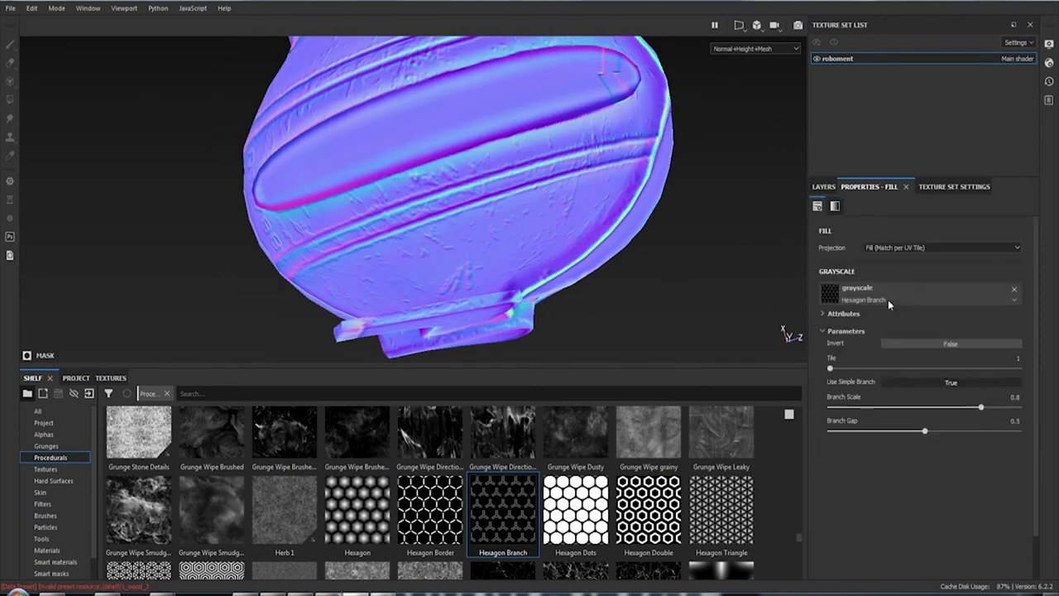
{"action": "left_click_drag", "start_coordinate": [832, 369], "coordinate": [983, 359]}
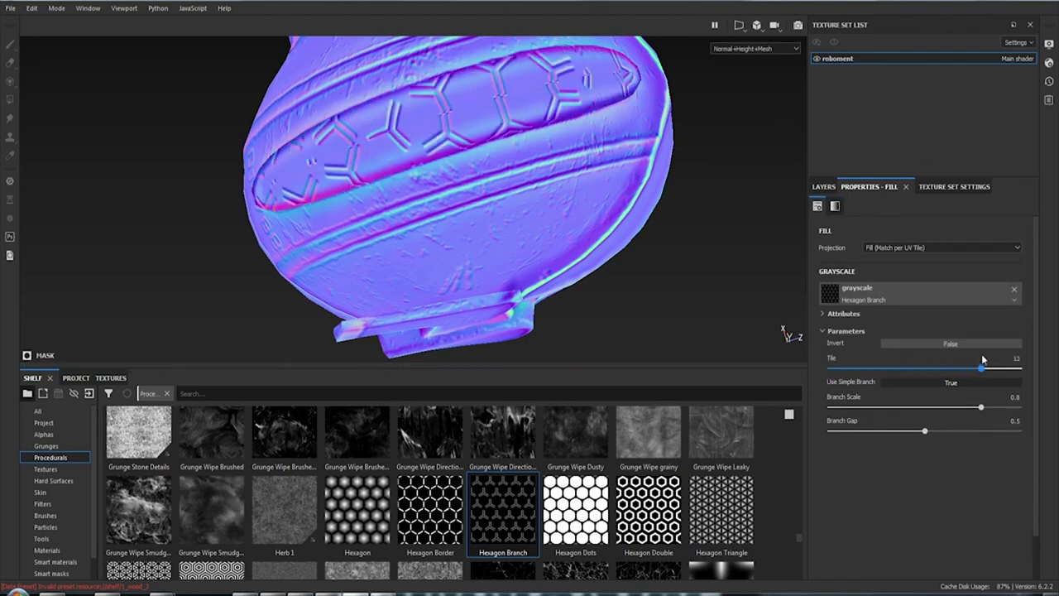
Try UV projection, then use Tri-planar projection at tile 1 and shift the pattern downward
{"action": "left_click", "coordinate": [897, 246]}
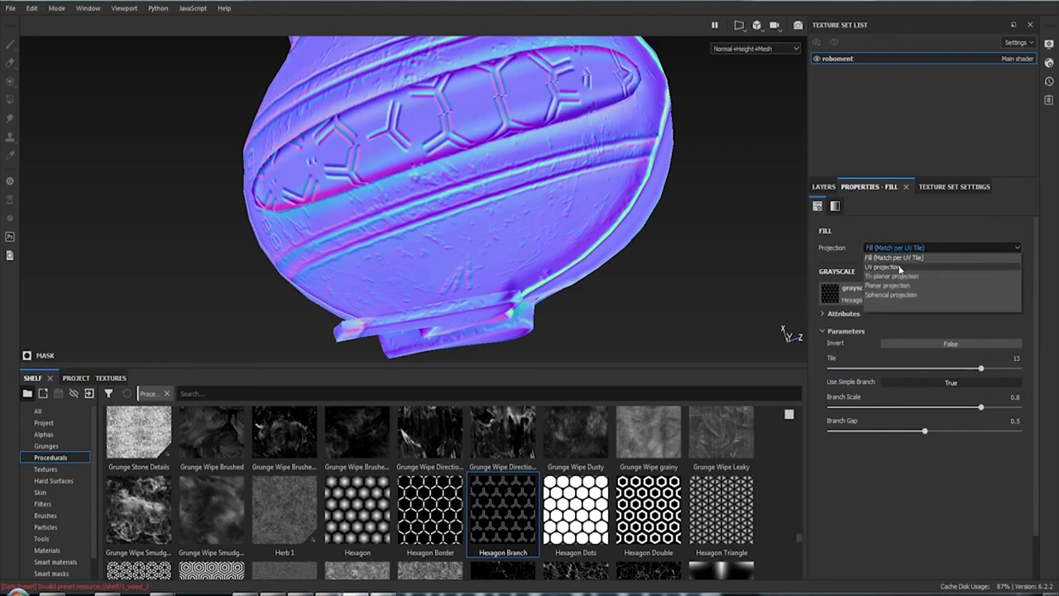
{"action": "left_click", "coordinate": [899, 268]}
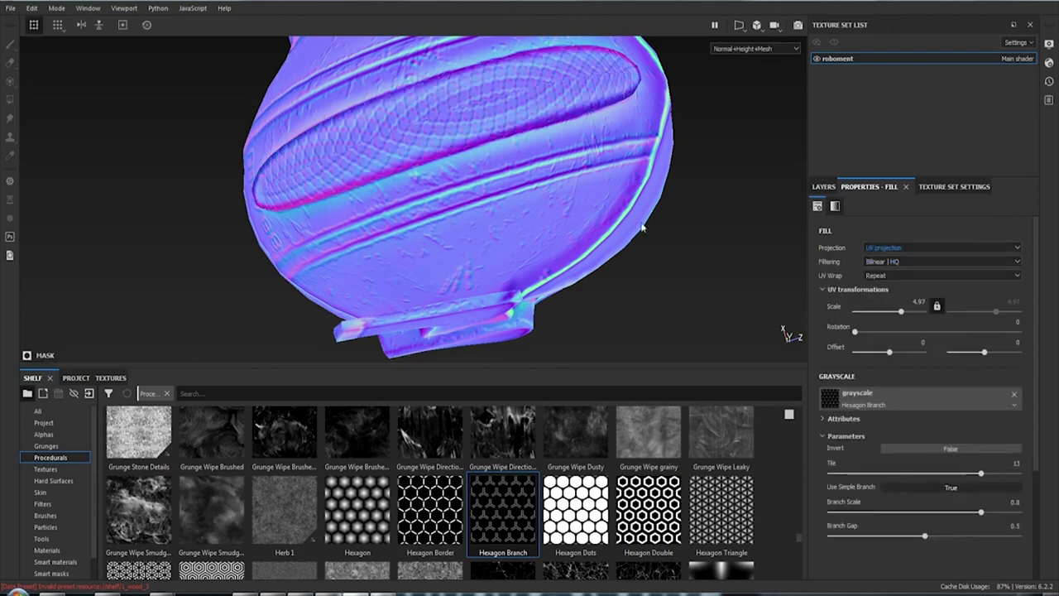
{"action": "mouse_move", "coordinate": [582, 148]}
{"action": "left_mouse_down", "text": "alt"}
{"action": "mouse_move", "coordinate": [571, 126]}
{"action": "mouse_move", "coordinate": [628, 303]}
{"action": "mouse_move", "coordinate": [579, 161]}
{"action": "mouse_move", "coordinate": [588, 156]}
{"action": "mouse_move", "coordinate": [593, 170]}
{"action": "left_mouse_up", "text": "alt"}
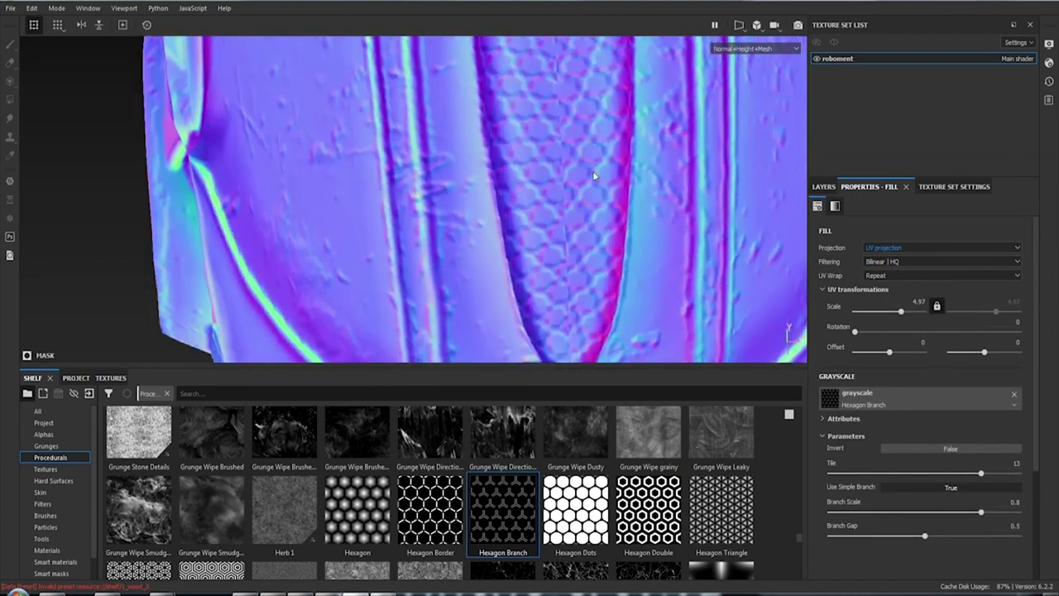
{"action": "left_click", "coordinate": [913, 247]}
{"action": "left_click", "coordinate": [917, 277]}
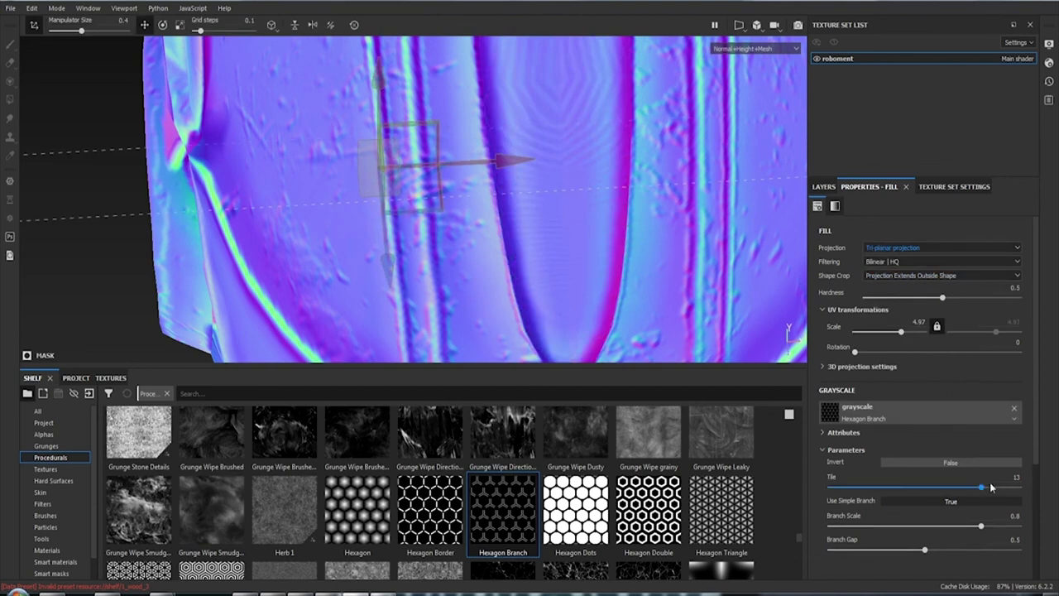
{"action": "left_click_drag", "start_coordinate": [980, 489], "coordinate": [821, 495]}
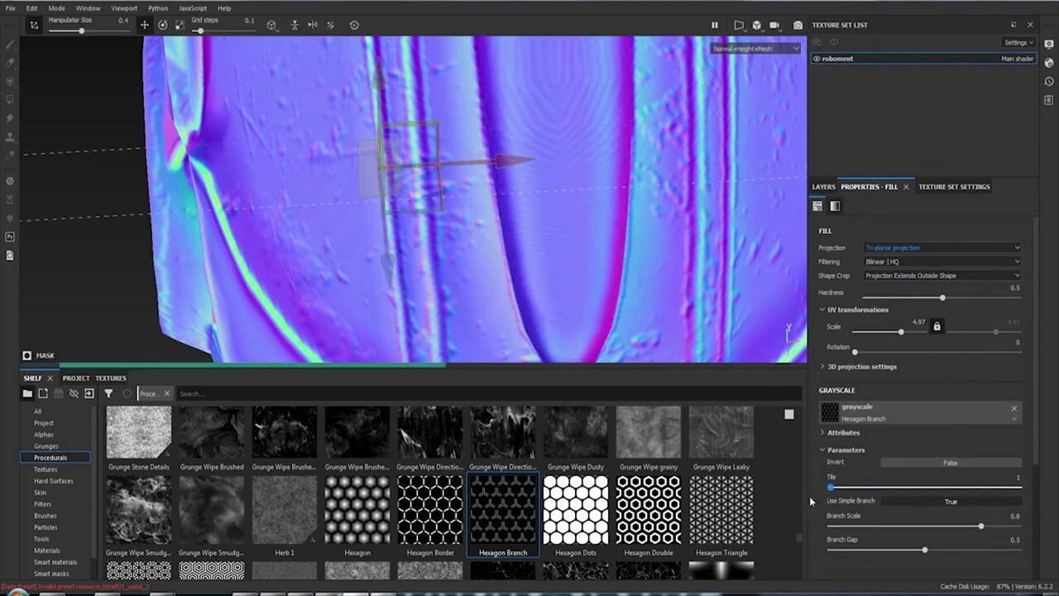
{"action": "mouse_move", "coordinate": [609, 291]}
{"action": "left_mouse_down", "text": "alt"}
{"action": "mouse_move", "coordinate": [594, 255]}
{"action": "mouse_move", "coordinate": [603, 266]}
{"action": "mouse_move", "coordinate": [609, 165]}
{"action": "mouse_move", "coordinate": [629, 255]}
{"action": "mouse_move", "coordinate": [632, 225]}
{"action": "left_mouse_up", "text": "alt"}
{"action": "left_click_drag", "start_coordinate": [619, 269], "coordinate": [584, 262], "text": "alt"}
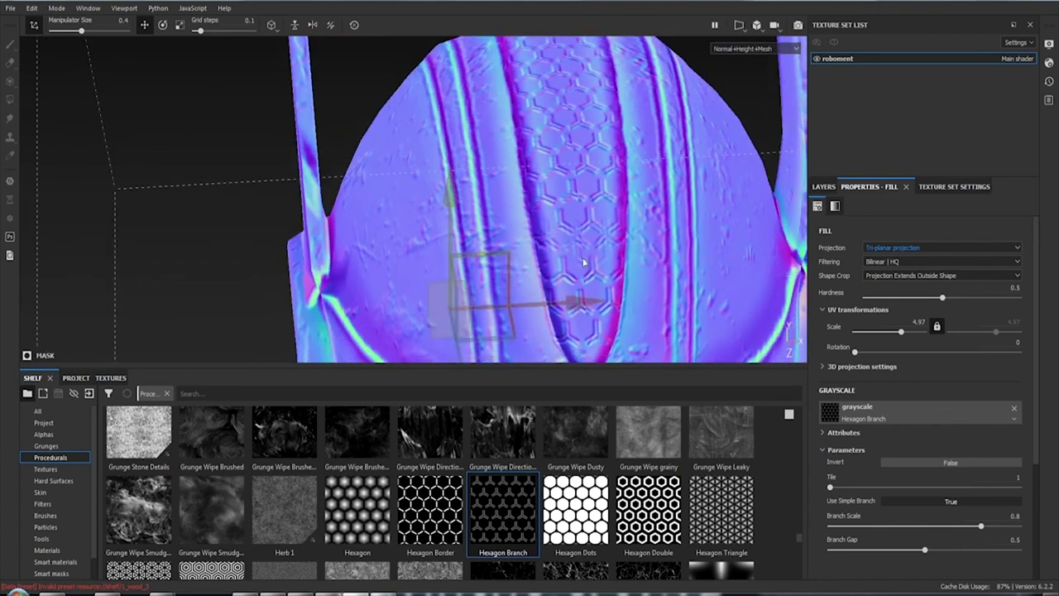
{"action": "mouse_move", "coordinate": [446, 195]}
{"action": "left_mouse_down"}
{"action": "mouse_move", "coordinate": [457, 368]}
{"action": "mouse_move", "coordinate": [455, 340]}
{"action": "left_mouse_up"}
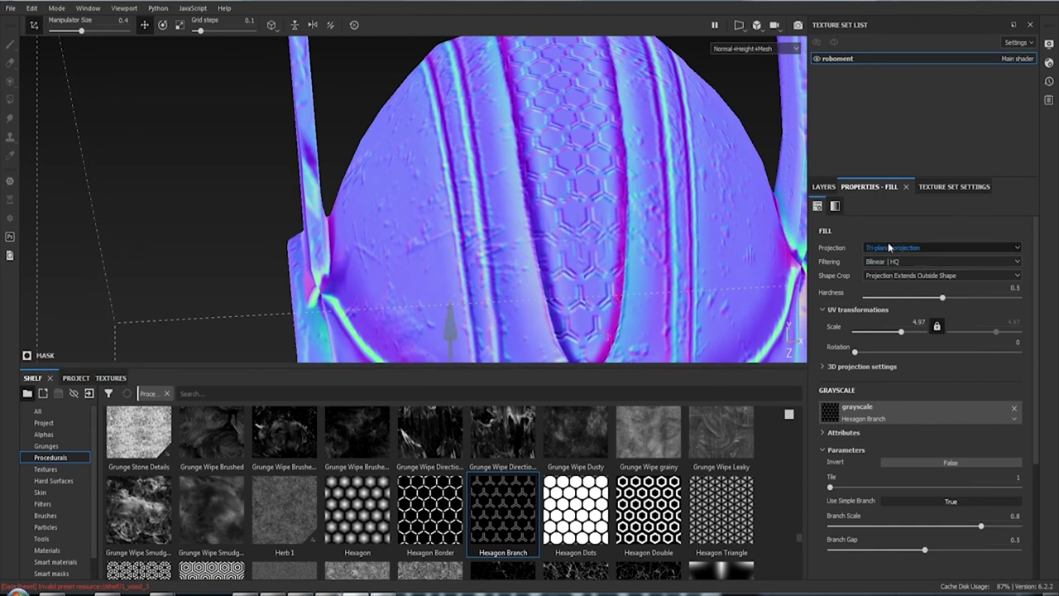
Toggle the Hexagon Branch mask's visibility off and on in the layer stack to compare
{"action": "left_click", "coordinate": [829, 188]}
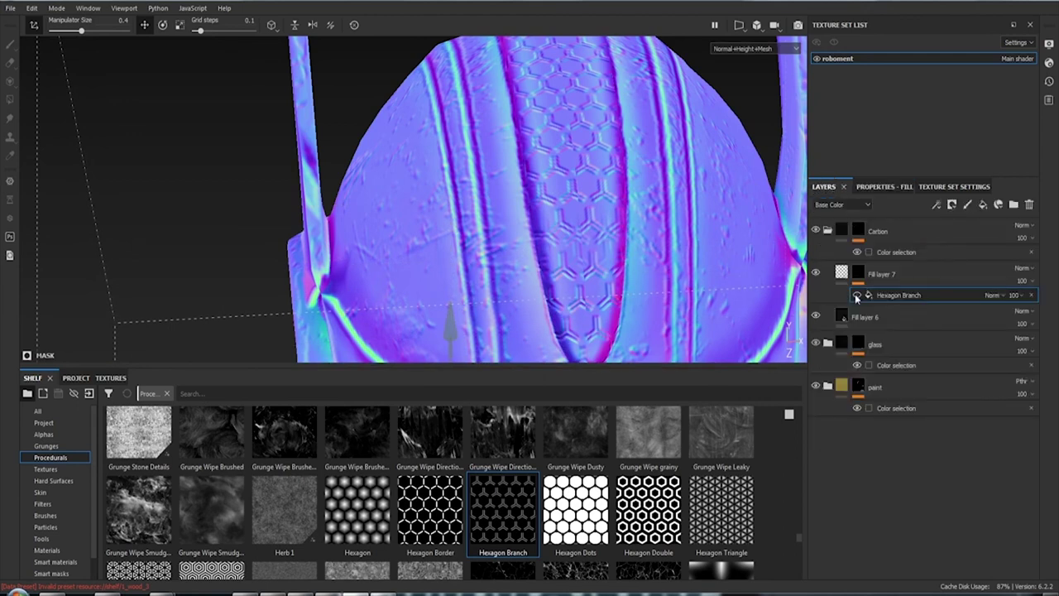
{"action": "left_click", "coordinate": [856, 296]}
{"action": "left_click", "coordinate": [857, 296]}
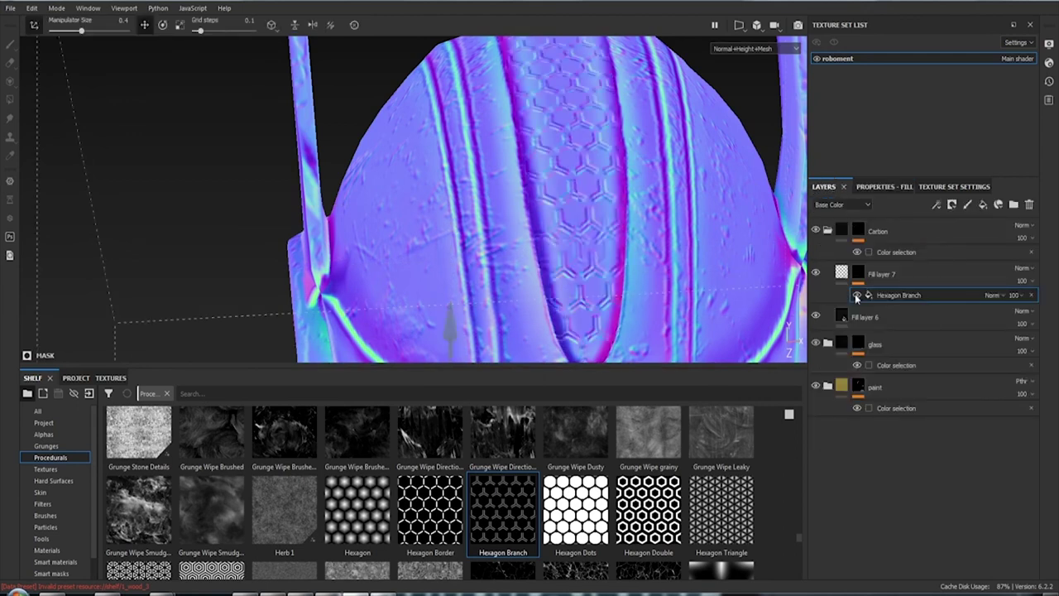
{"action": "left_click", "coordinate": [883, 188]}
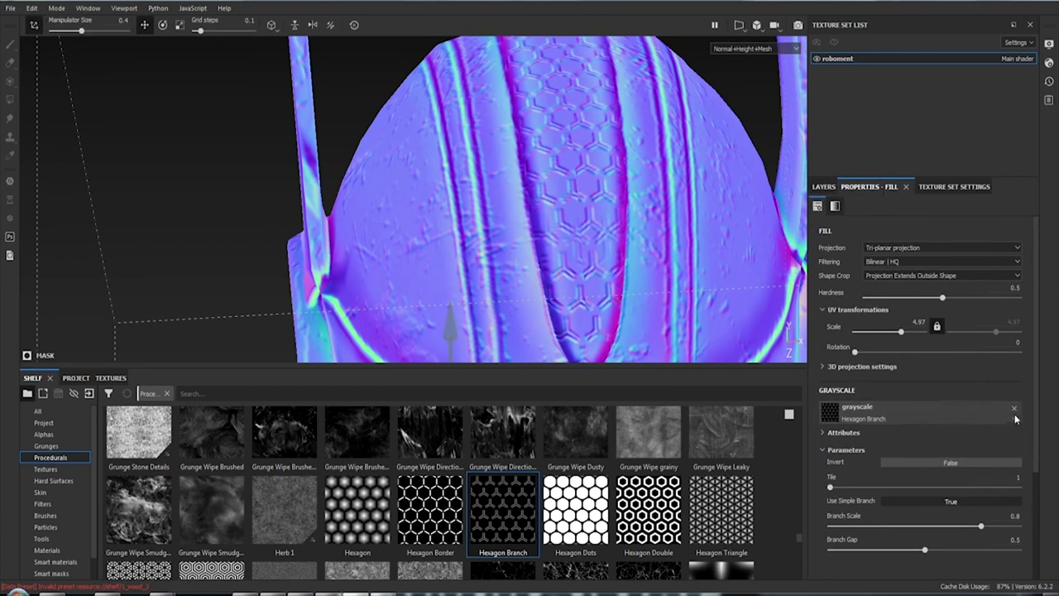
Clear and reload Hexagon Branch into the fill's grayscale slot, then view the helmet from above
{"action": "scroll", "coordinate": [964, 412], "scroll_direction": "down", "scroll_amount": 3}
{"action": "scroll", "coordinate": [964, 412], "scroll_direction": "up", "scroll_amount": 3}
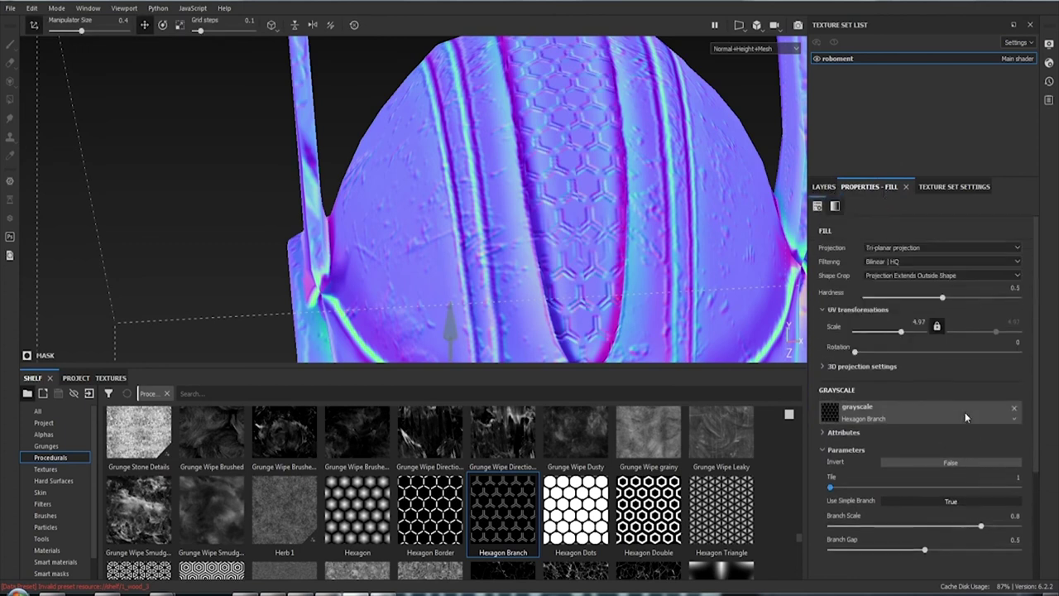
{"action": "left_click", "coordinate": [1014, 410]}
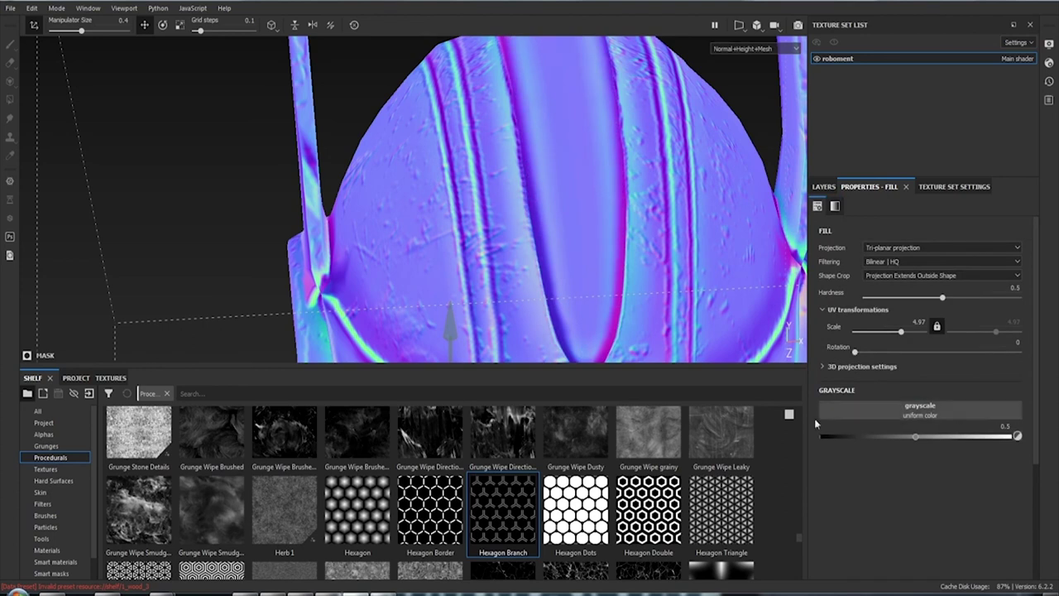
{"action": "left_click_drag", "start_coordinate": [500, 509], "coordinate": [863, 411]}
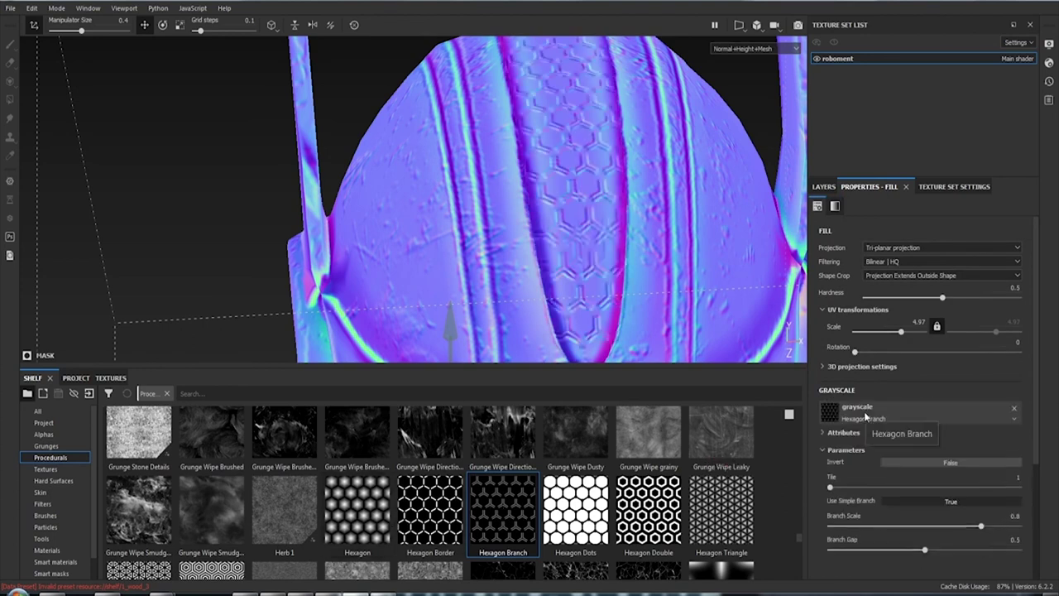
{"action": "scroll", "coordinate": [587, 219], "scroll_direction": "down", "scroll_amount": 3}
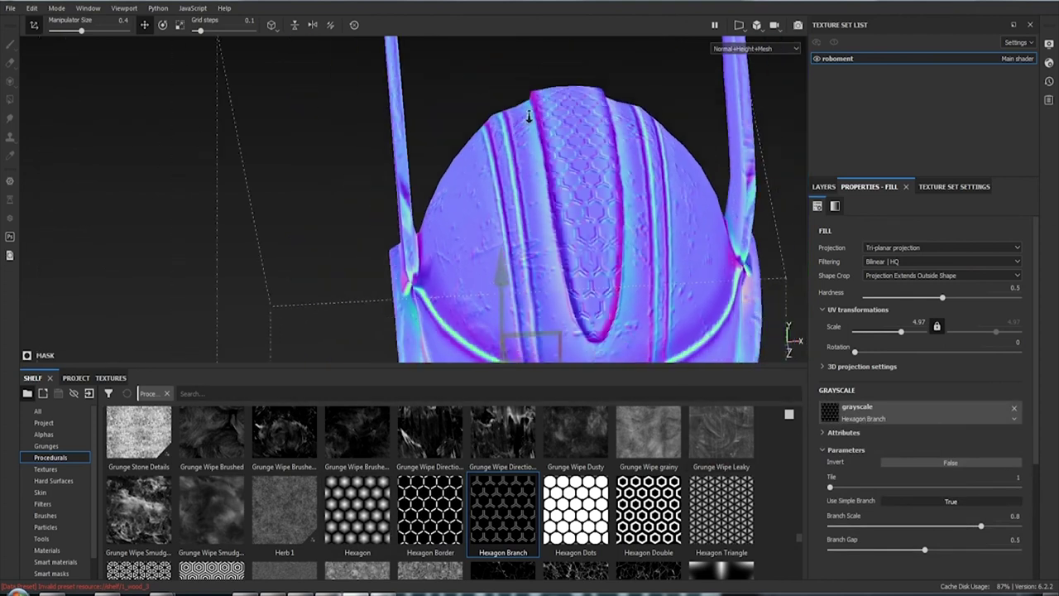
{"action": "scroll", "coordinate": [588, 218], "scroll_direction": "down", "scroll_amount": 2}
{"action": "left_click_drag", "start_coordinate": [588, 218], "coordinate": [512, 314], "text": "alt"}
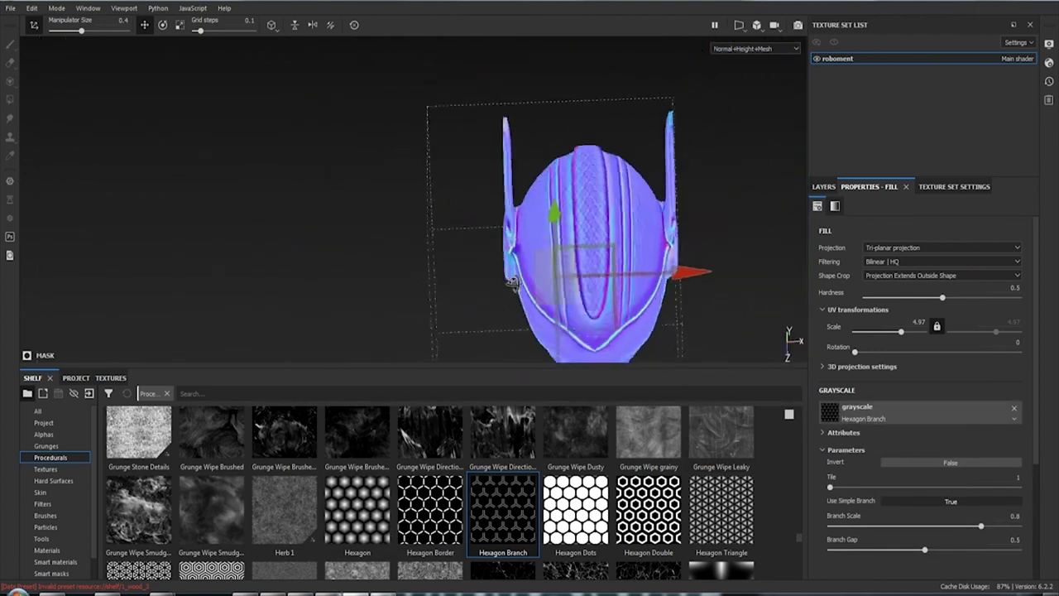
{"action": "scroll", "coordinate": [513, 313], "scroll_direction": "up", "scroll_amount": 3}
{"action": "scroll", "coordinate": [535, 280], "scroll_direction": "up", "scroll_amount": 2}
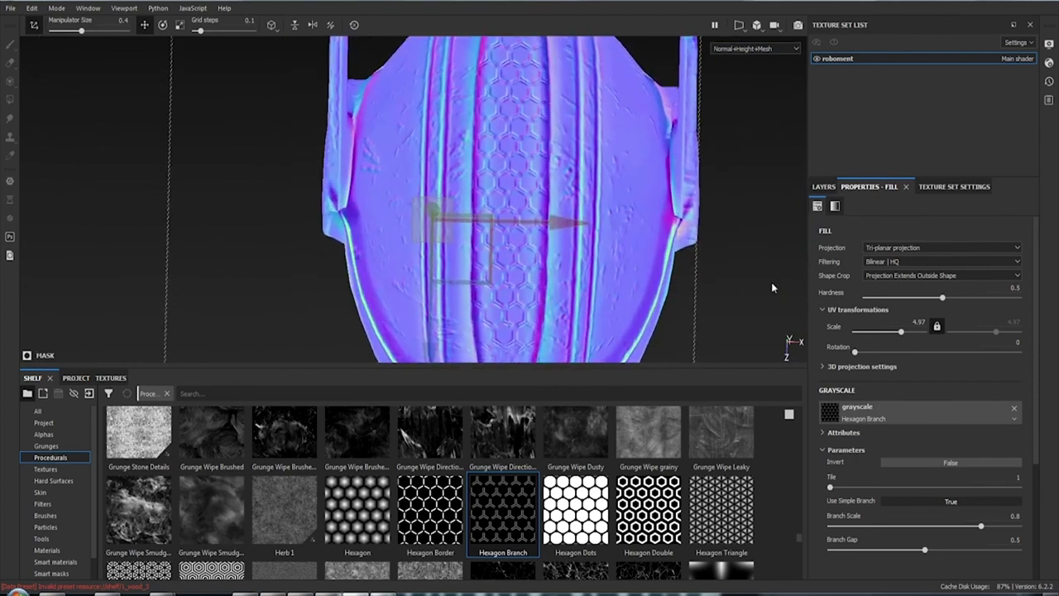
Try cropping the hexagon projection to the shape, then let it extend outside the shape
{"action": "left_click", "coordinate": [884, 276]}
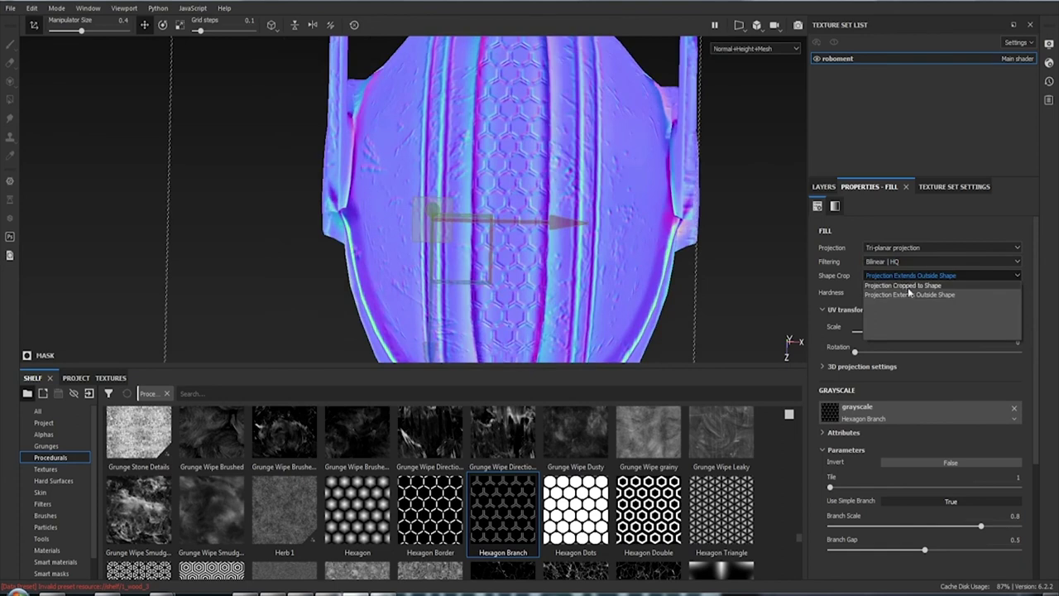
{"action": "left_click", "coordinate": [907, 287]}
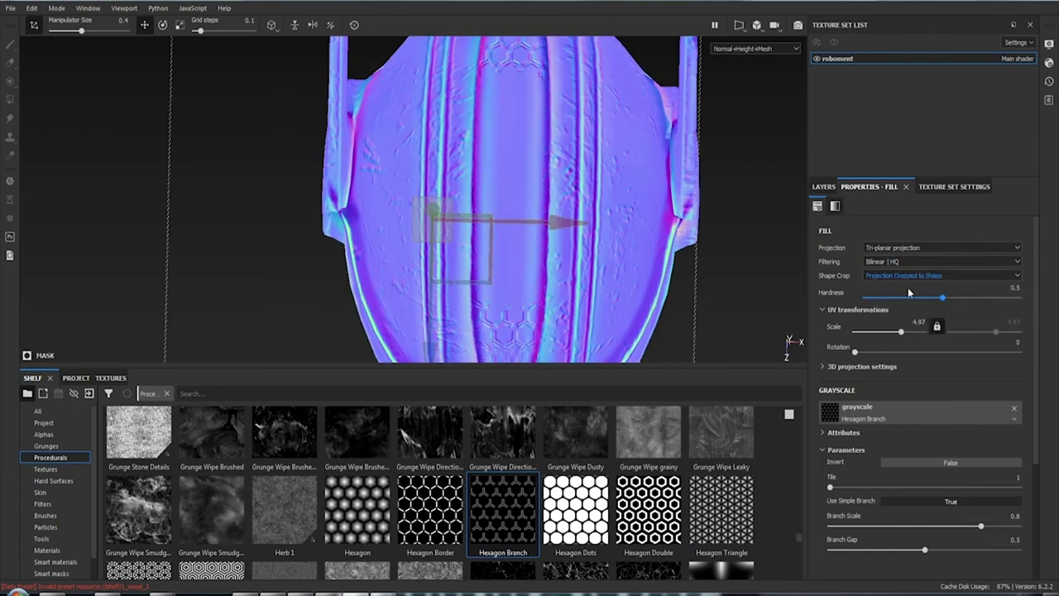
{"action": "left_click", "coordinate": [903, 281]}
{"action": "left_click", "coordinate": [905, 294]}
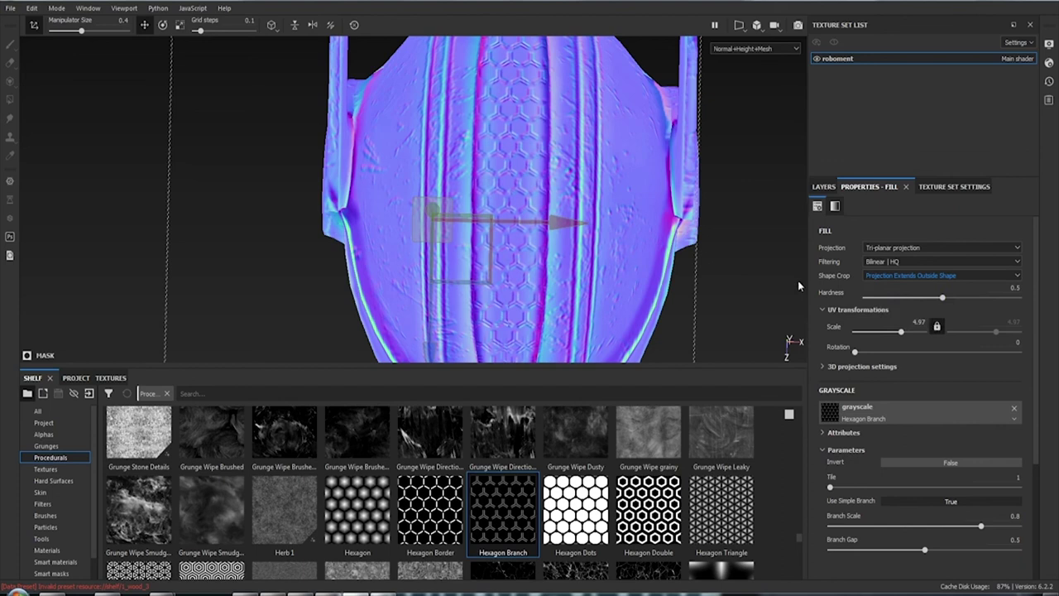
Move the tri-planar hexagon projection sideways and upward along the stripe
{"action": "mouse_move", "coordinate": [799, 253]}
{"action": "left_mouse_down", "text": "alt"}
{"action": "mouse_move", "coordinate": [977, 207]}
{"action": "mouse_move", "coordinate": [666, 268]}
{"action": "mouse_move", "coordinate": [499, 158]}
{"action": "mouse_move", "coordinate": [685, 130]}
{"action": "mouse_move", "coordinate": [500, 196]}
{"action": "left_mouse_up", "text": "alt"}
{"action": "mouse_move", "coordinate": [500, 196]}
{"action": "right_mouse_down", "text": "alt"}
{"action": "mouse_move", "coordinate": [543, 210]}
{"action": "mouse_move", "coordinate": [541, 266]}
{"action": "right_mouse_up", "text": "alt"}
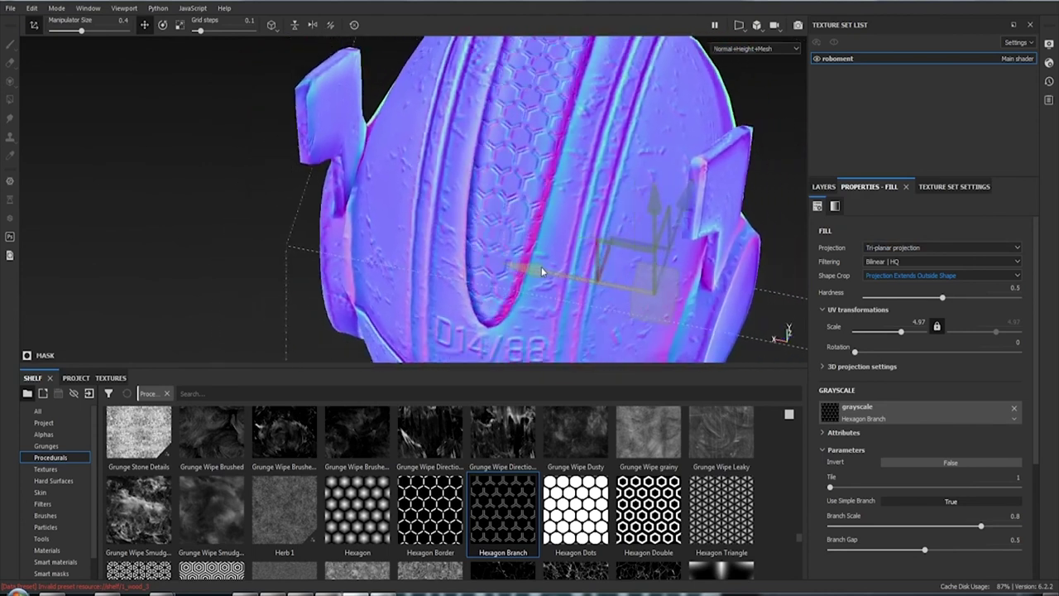
{"action": "mouse_move", "coordinate": [541, 266]}
{"action": "left_mouse_down"}
{"action": "mouse_move", "coordinate": [565, 274]}
{"action": "mouse_move", "coordinate": [584, 262]}
{"action": "left_mouse_up"}
{"action": "mouse_move", "coordinate": [682, 220]}
{"action": "left_mouse_down"}
{"action": "mouse_move", "coordinate": [673, 141]}
{"action": "mouse_move", "coordinate": [674, 162]}
{"action": "mouse_move", "coordinate": [683, 154]}
{"action": "left_mouse_up"}
{"action": "scroll", "coordinate": [683, 154], "scroll_direction": "up", "scroll_amount": 2}
Zoom in on the helmet front and nudge the hexagon pattern slightly down and right
{"action": "mouse_move", "coordinate": [652, 301]}
{"action": "left_mouse_down", "text": "alt"}
{"action": "mouse_move", "coordinate": [461, 267]}
{"action": "mouse_move", "coordinate": [813, 211]}
{"action": "left_mouse_up", "text": "alt"}
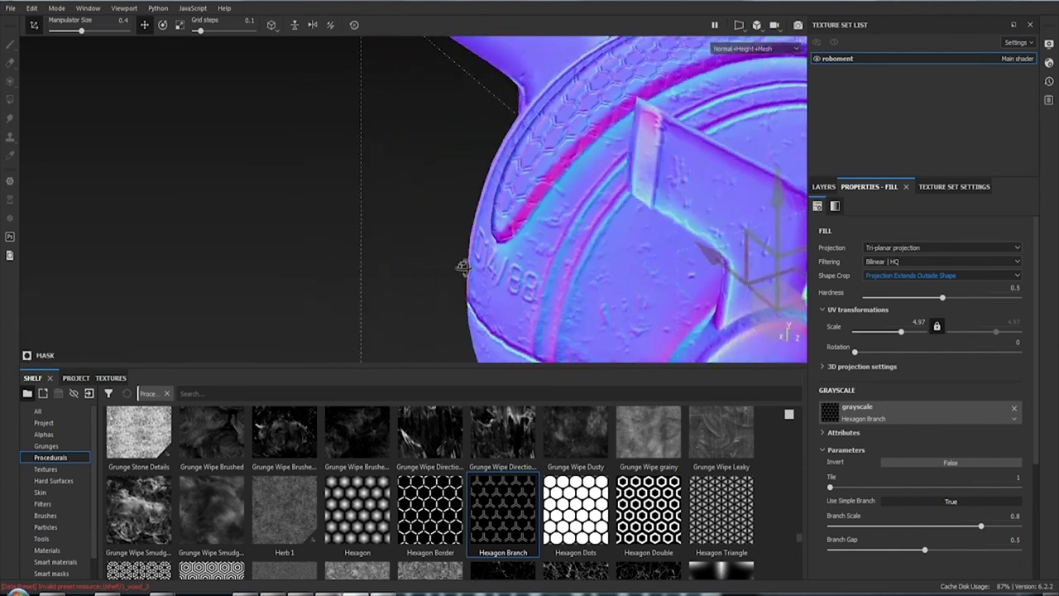
{"action": "mouse_move", "coordinate": [585, 174]}
{"action": "left_mouse_down", "text": "alt"}
{"action": "mouse_move", "coordinate": [428, 182]}
{"action": "mouse_move", "coordinate": [307, 207]}
{"action": "mouse_move", "coordinate": [578, 323]}
{"action": "left_mouse_up", "text": "alt"}
{"action": "right_click_drag", "start_coordinate": [577, 322], "coordinate": [546, 229], "text": "alt"}
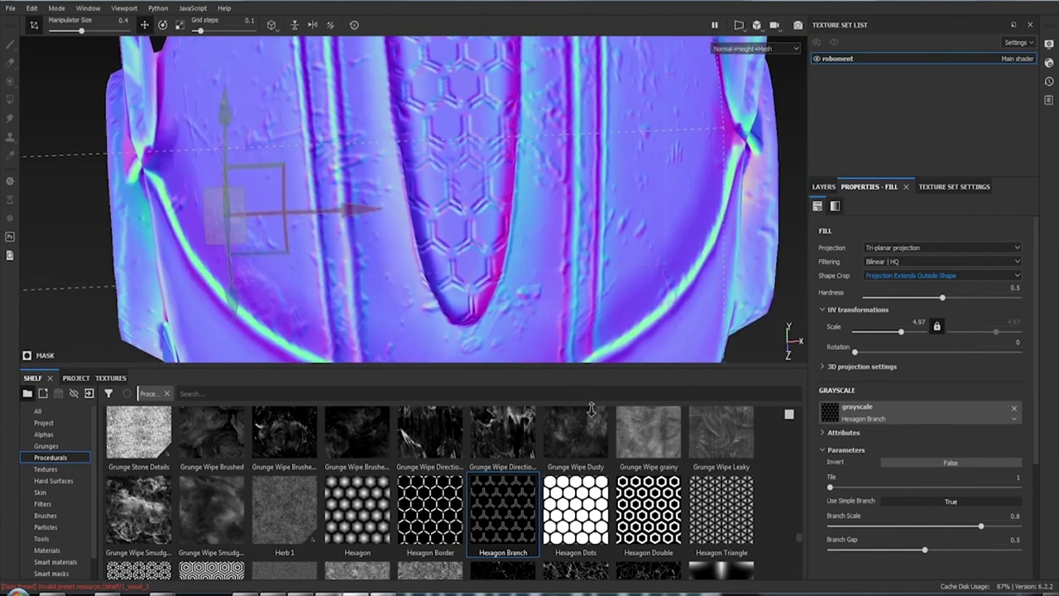
{"action": "left_click_drag", "start_coordinate": [546, 229], "coordinate": [314, 232], "text": "alt"}
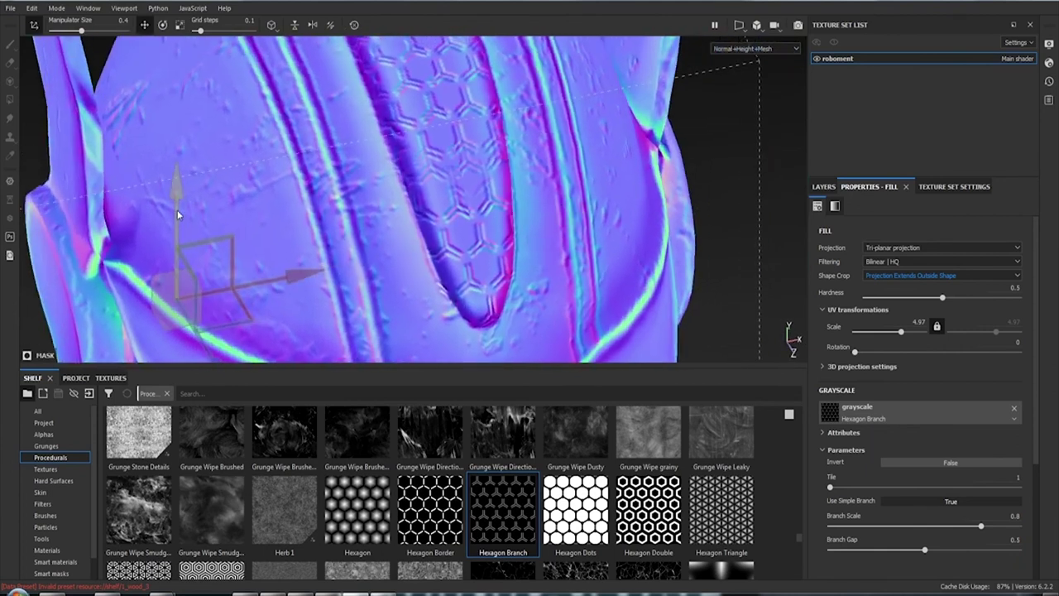
{"action": "mouse_move", "coordinate": [208, 354]}
{"action": "left_mouse_down"}
{"action": "mouse_move", "coordinate": [216, 368]}
{"action": "mouse_move", "coordinate": [210, 361]}
{"action": "left_mouse_up"}
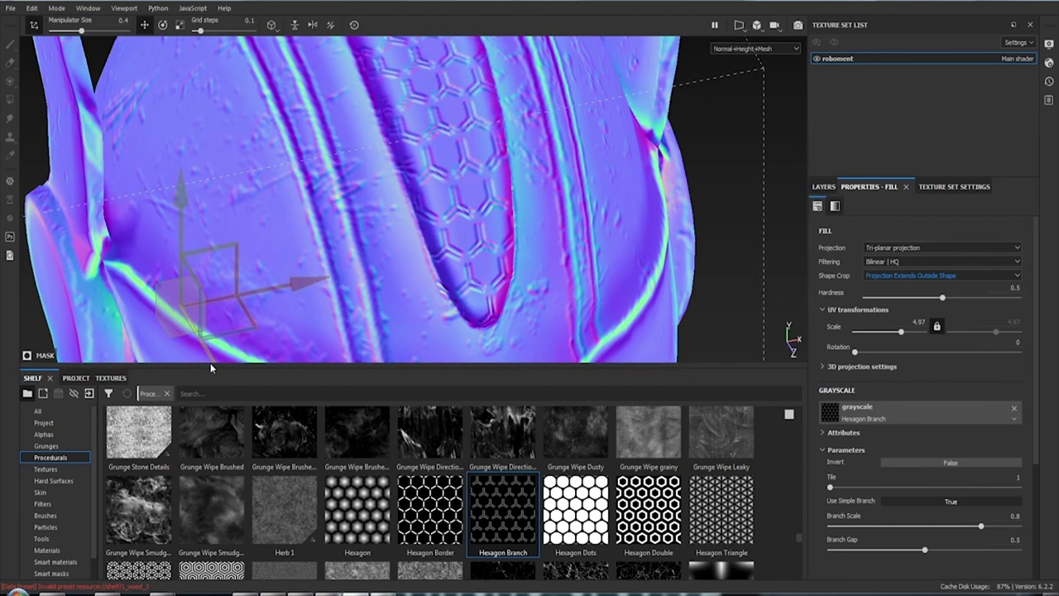
{"action": "mouse_move", "coordinate": [209, 363]}
{"action": "left_mouse_down", "text": "alt"}
{"action": "mouse_move", "coordinate": [397, 283]}
{"action": "mouse_move", "coordinate": [298, 277]}
{"action": "left_mouse_up", "text": "alt"}
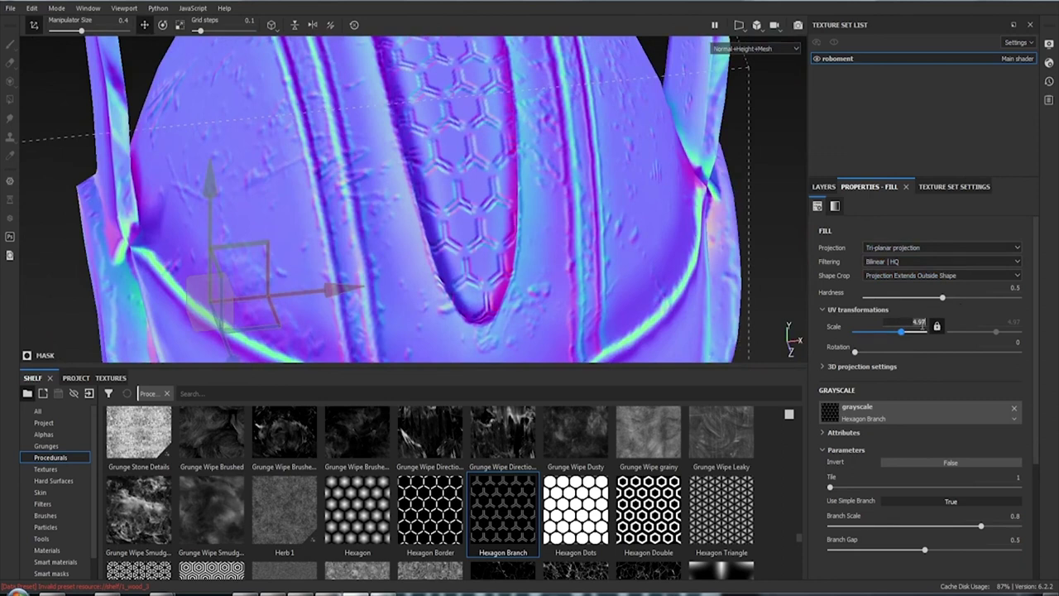
Reduce the pattern scale to 4 and zero the tri-planar X, Y and Z offsets
{"action": "left_click_drag", "start_coordinate": [922, 325], "coordinate": [920, 325]}
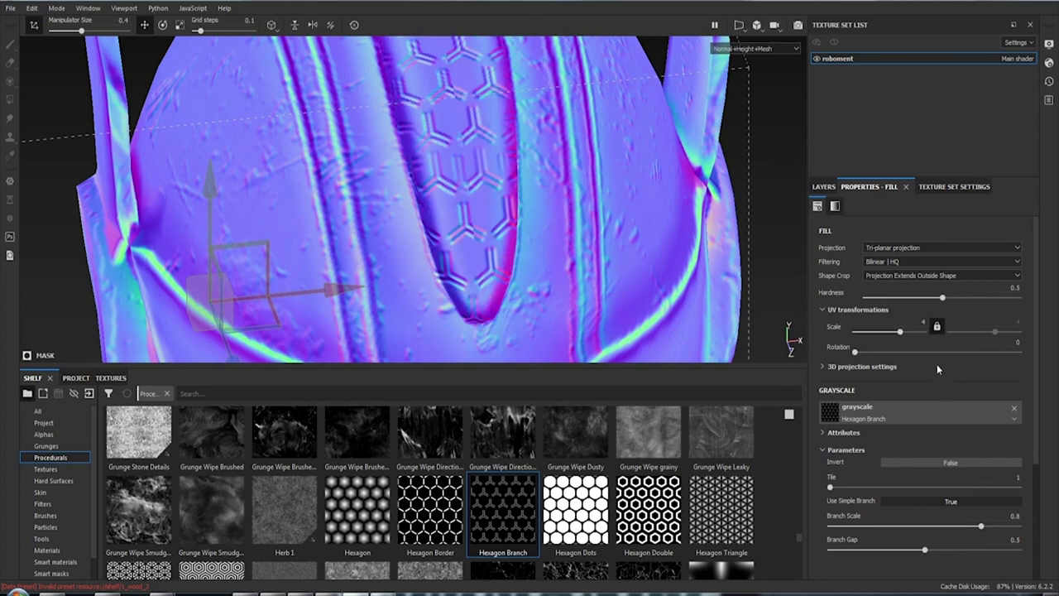
{"action": "left_click", "coordinate": [821, 366]}
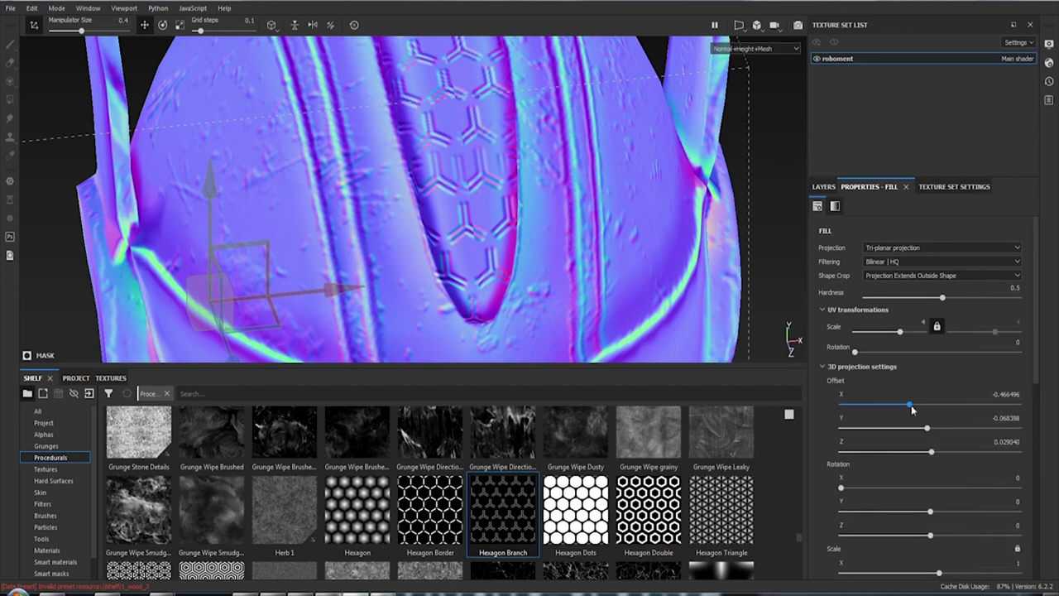
{"action": "left_click_drag", "start_coordinate": [911, 409], "coordinate": [917, 406]}
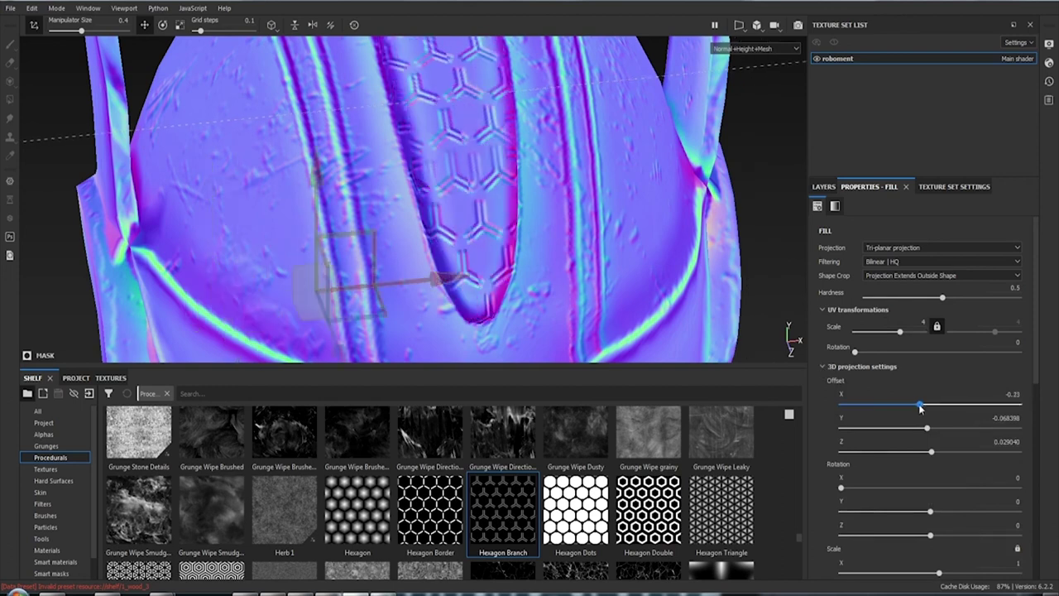
{"action": "left_click", "coordinate": [1016, 394]}
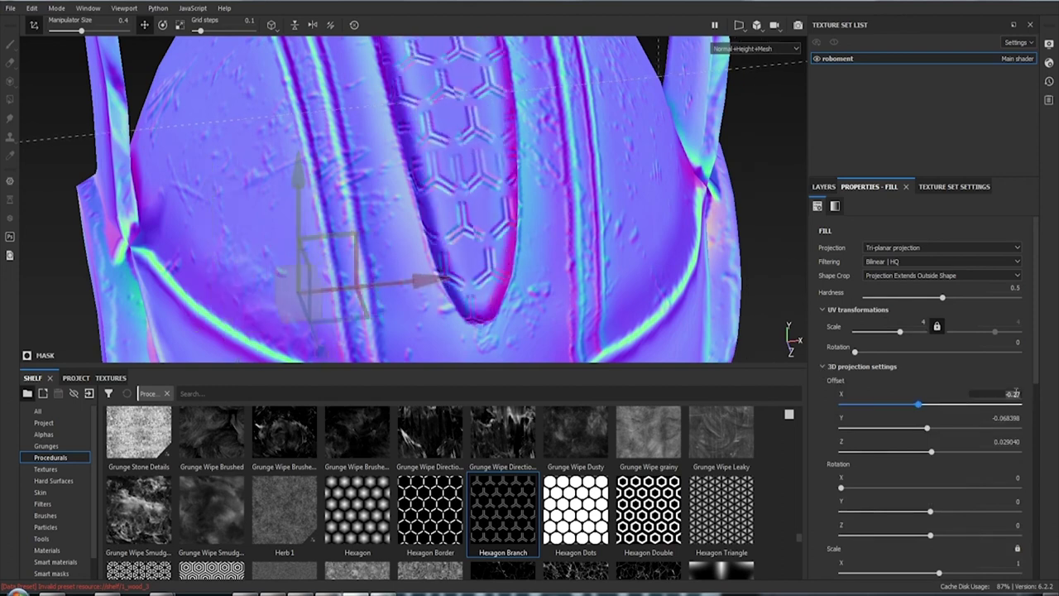
{"action": "left_click", "coordinate": [1006, 418]}
{"action": "type", "text": "0"}
{"action": "left_click", "coordinate": [1010, 441]}
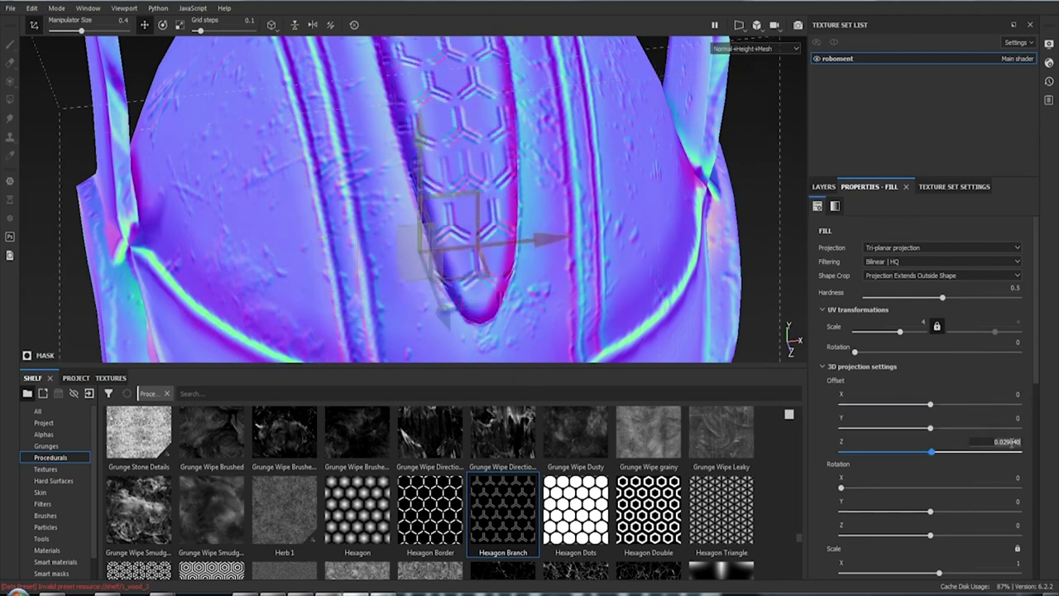
{"action": "type", "text": "0"}
Edit the tri-planar Scale X value, leaving it at 0, and collapse the 3D projection section
{"action": "scroll", "coordinate": [988, 464], "scroll_direction": "down", "scroll_amount": 3}
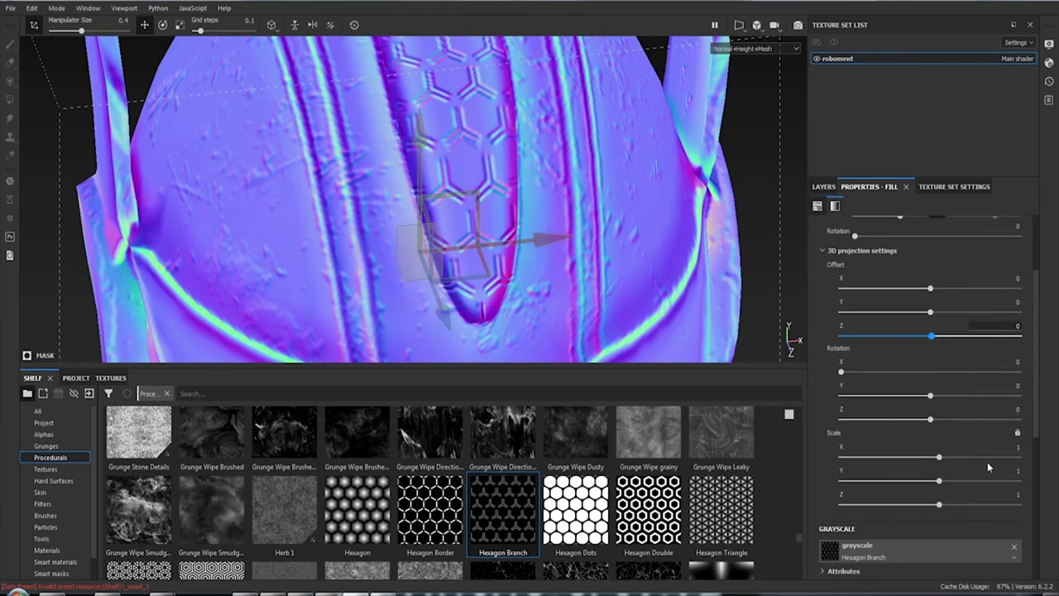
{"action": "left_click_drag", "start_coordinate": [938, 456], "coordinate": [954, 459]}
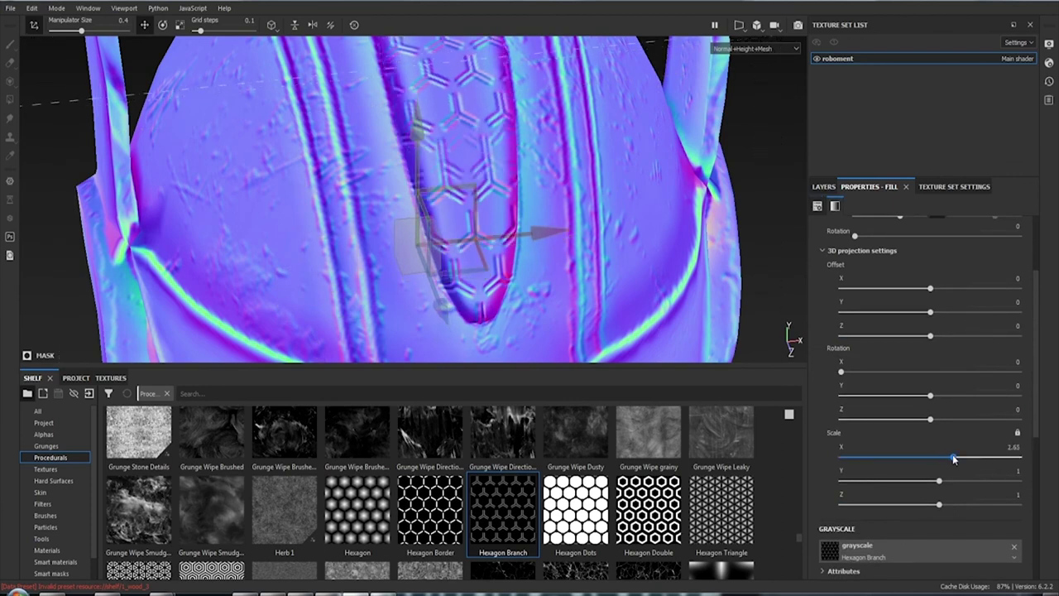
{"action": "left_click", "coordinate": [1011, 447]}
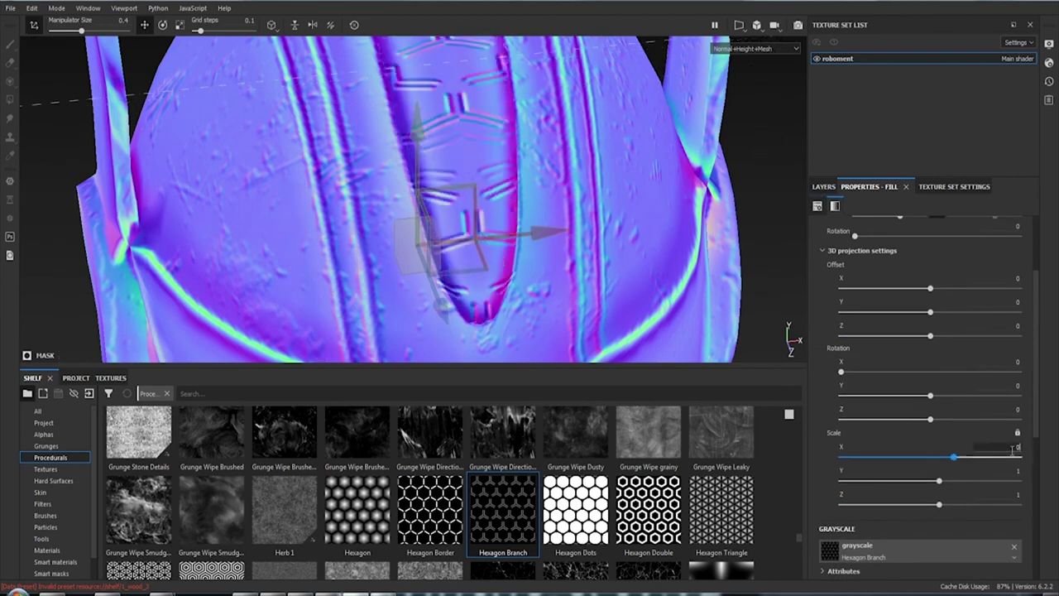
{"action": "scroll", "coordinate": [879, 409], "scroll_direction": "up", "scroll_amount": 2}
{"action": "left_click", "coordinate": [822, 343]}
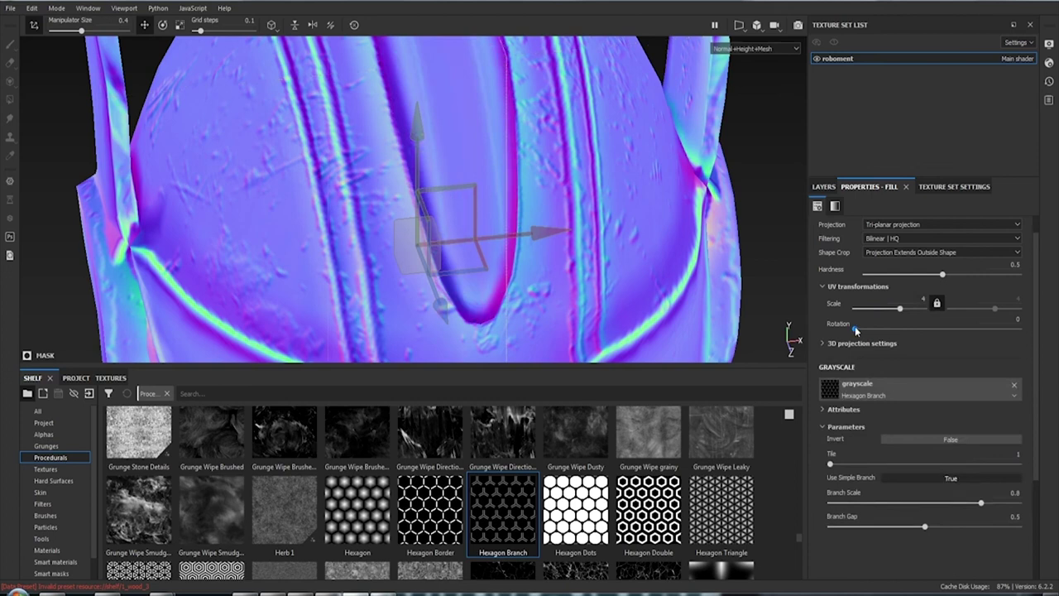
Switch the mask to UV projection and back to Tri-planar projection
{"action": "scroll", "coordinate": [957, 427], "scroll_direction": "down", "scroll_amount": 3}
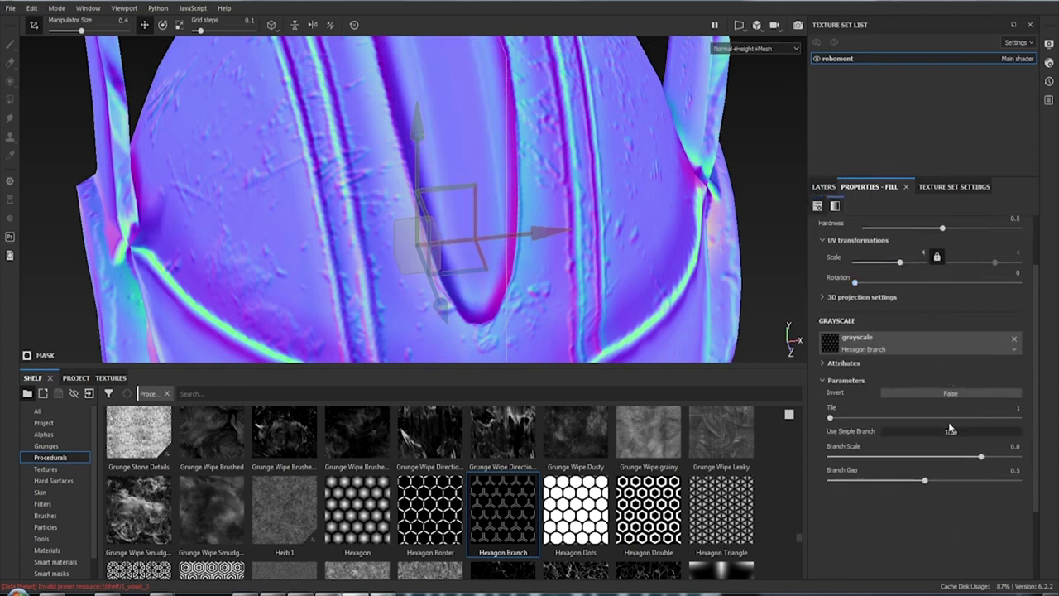
{"action": "scroll", "coordinate": [940, 415], "scroll_direction": "up", "scroll_amount": 4}
{"action": "left_click", "coordinate": [910, 250]}
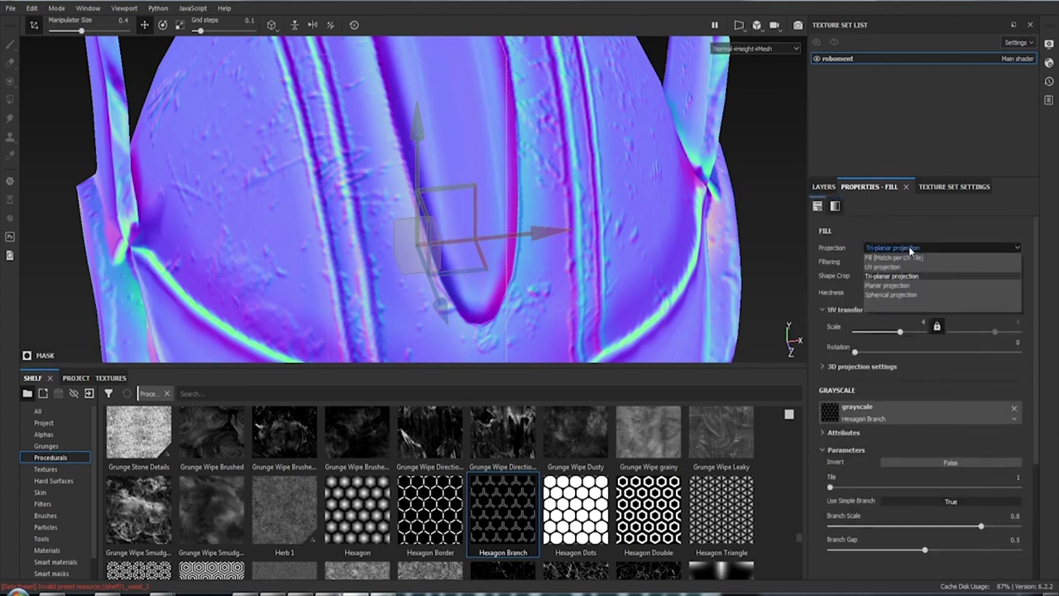
{"action": "left_click", "coordinate": [910, 266]}
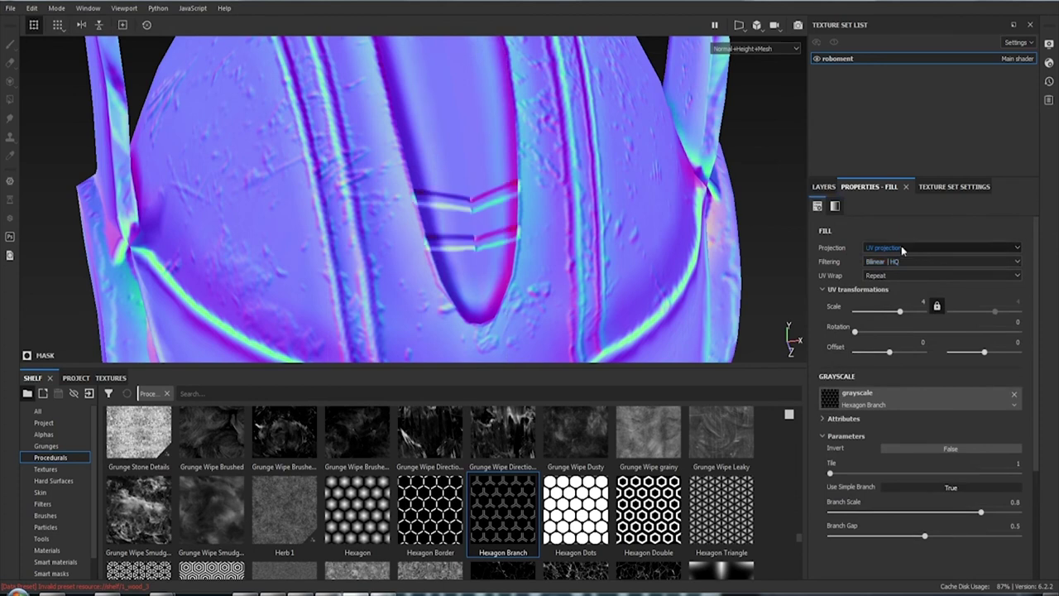
{"action": "left_click", "coordinate": [904, 248]}
{"action": "left_click", "coordinate": [903, 271]}
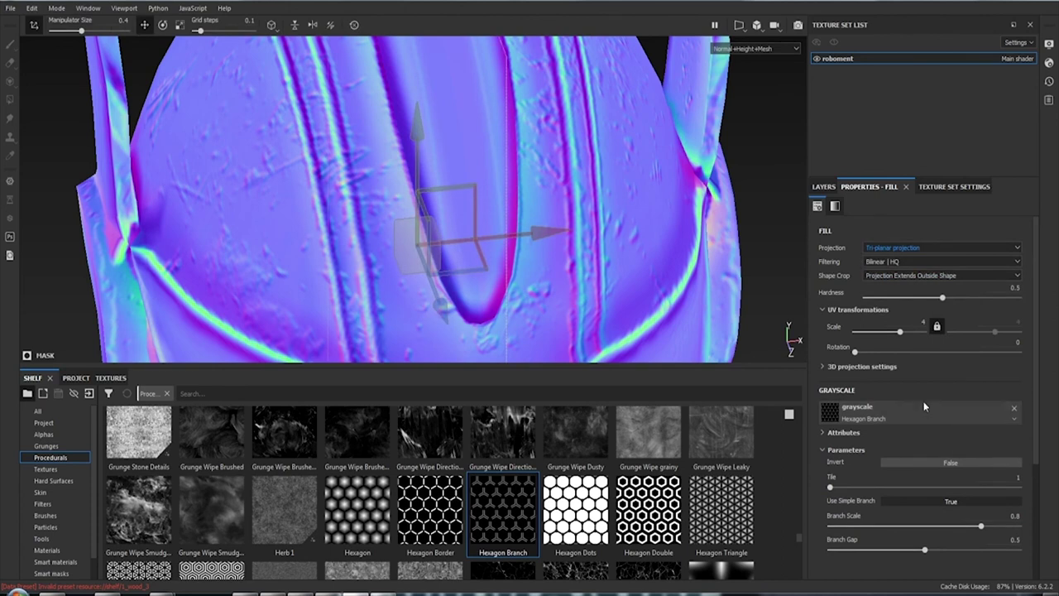
Set the tri-planar Scale X to 1 and collapse the 3D projection settings
{"action": "left_click", "coordinate": [823, 366]}
{"action": "scroll", "coordinate": [961, 484], "scroll_direction": "down", "scroll_amount": 1}
{"action": "scroll", "coordinate": [961, 487], "scroll_direction": "down", "scroll_amount": 2}
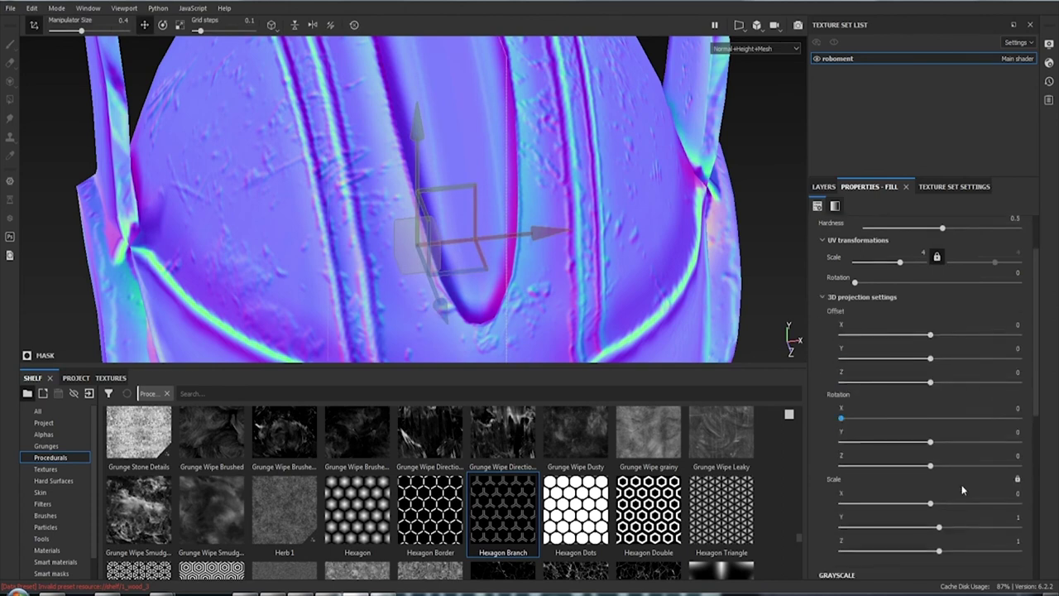
{"action": "mouse_move", "coordinate": [997, 493]}
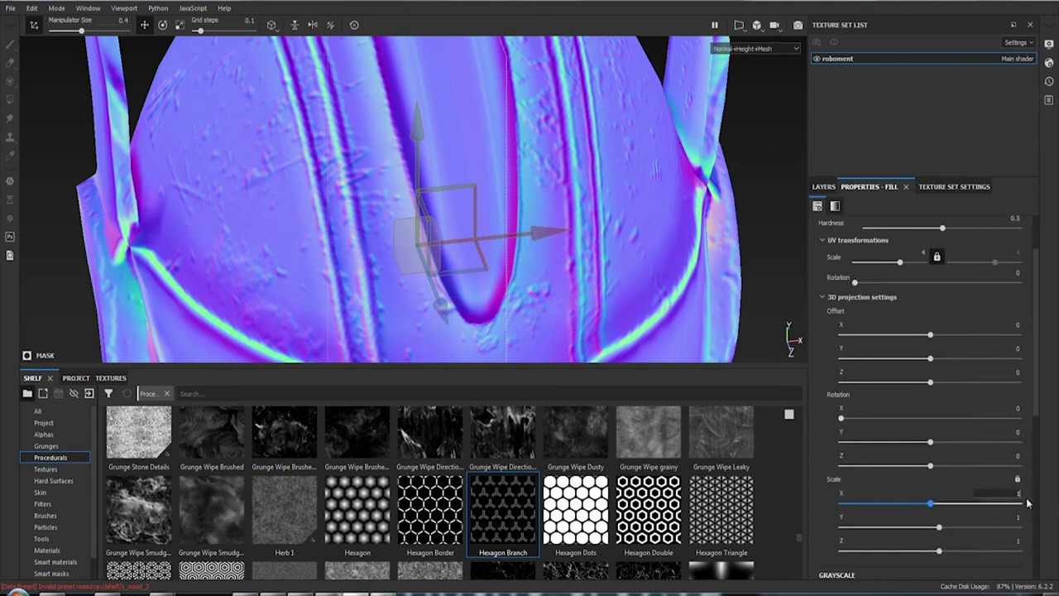
{"action": "key", "text": "Return"}
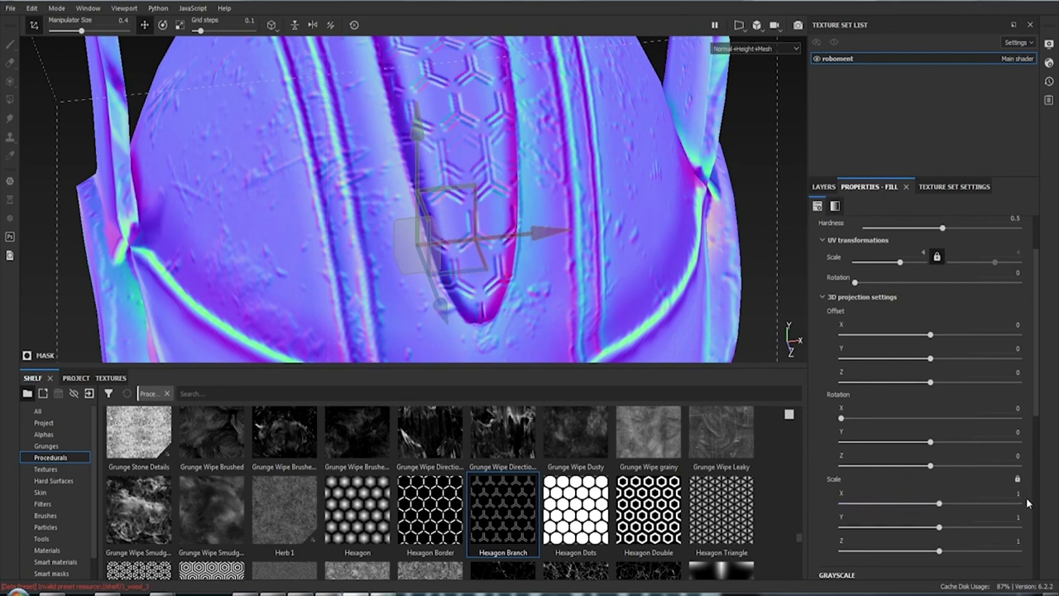
{"action": "scroll", "coordinate": [945, 476], "scroll_direction": "up", "scroll_amount": 3}
{"action": "left_click", "coordinate": [822, 308]}
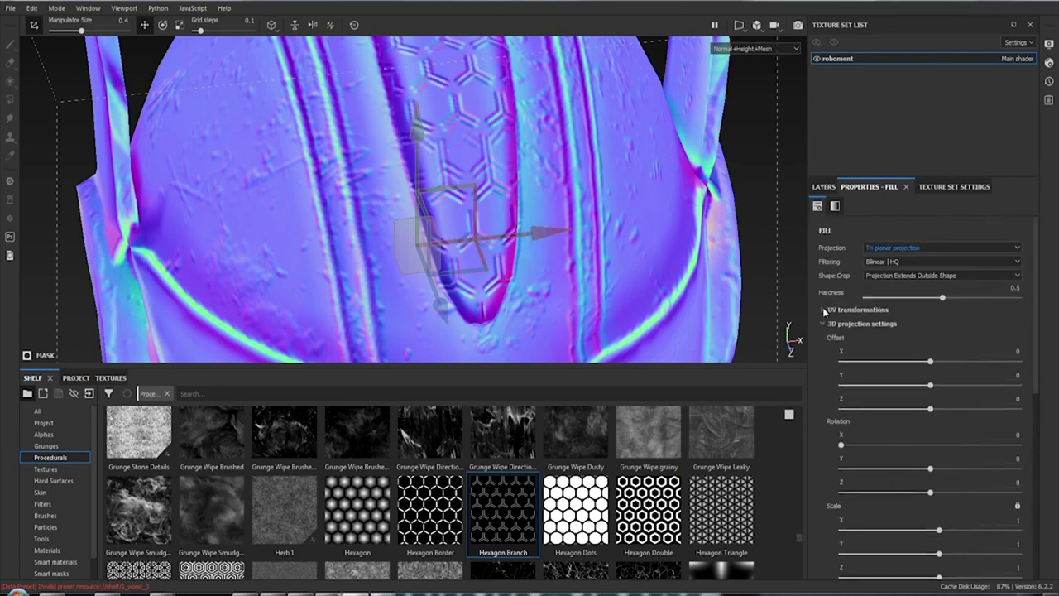
{"action": "left_click", "coordinate": [822, 323]}
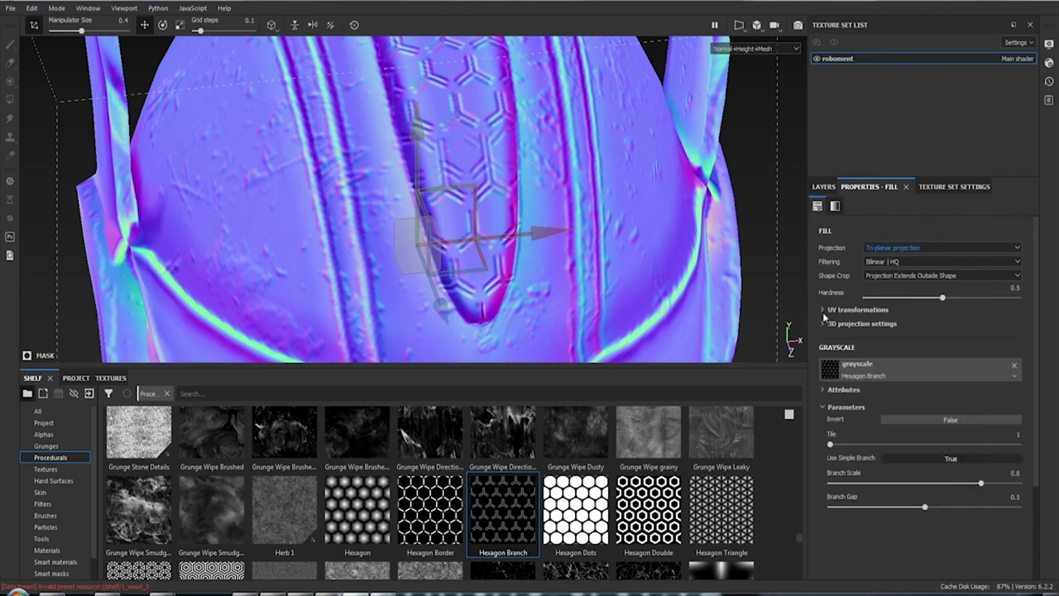
{"action": "left_click", "coordinate": [823, 310]}
Raise the Hexagon Branch Tile from 1 to 2 and inspect the denser stripe hexagons
{"action": "left_click_drag", "start_coordinate": [639, 267], "coordinate": [597, 206], "text": "alt"}
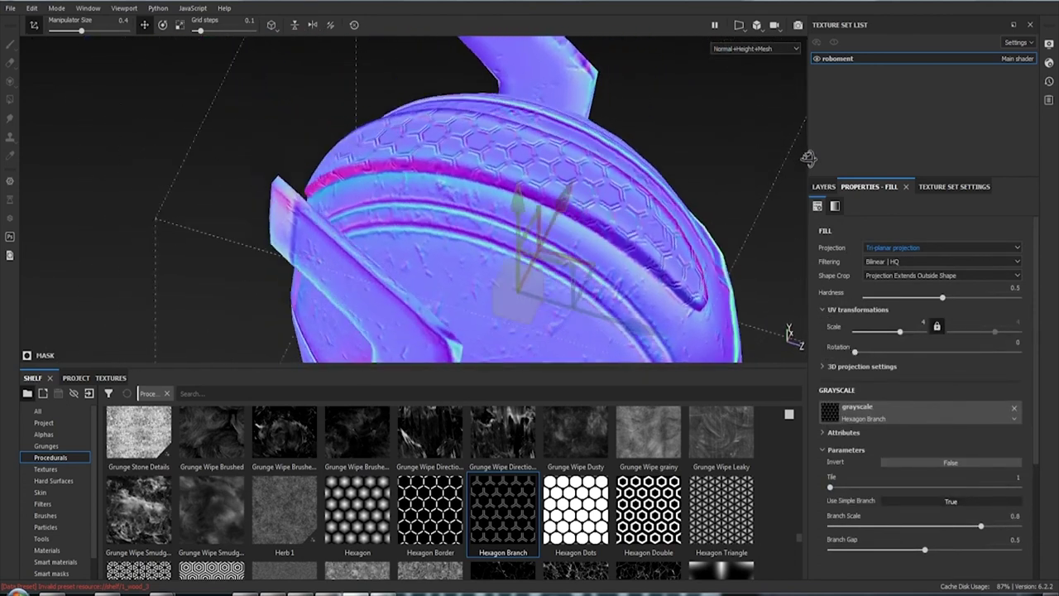
{"action": "mouse_move", "coordinate": [598, 206]}
{"action": "left_mouse_down", "text": "alt"}
{"action": "mouse_move", "coordinate": [553, 152]}
{"action": "mouse_move", "coordinate": [560, 138]}
{"action": "left_mouse_up", "text": "alt"}
{"action": "right_click_drag", "start_coordinate": [595, 194], "coordinate": [579, 267], "text": "alt"}
{"action": "mouse_move", "coordinate": [579, 267]}
{"action": "left_mouse_down", "text": "alt"}
{"action": "mouse_move", "coordinate": [681, 264]}
{"action": "mouse_move", "coordinate": [674, 277]}
{"action": "mouse_move", "coordinate": [665, 227]}
{"action": "mouse_move", "coordinate": [633, 241]}
{"action": "left_mouse_up", "text": "alt"}
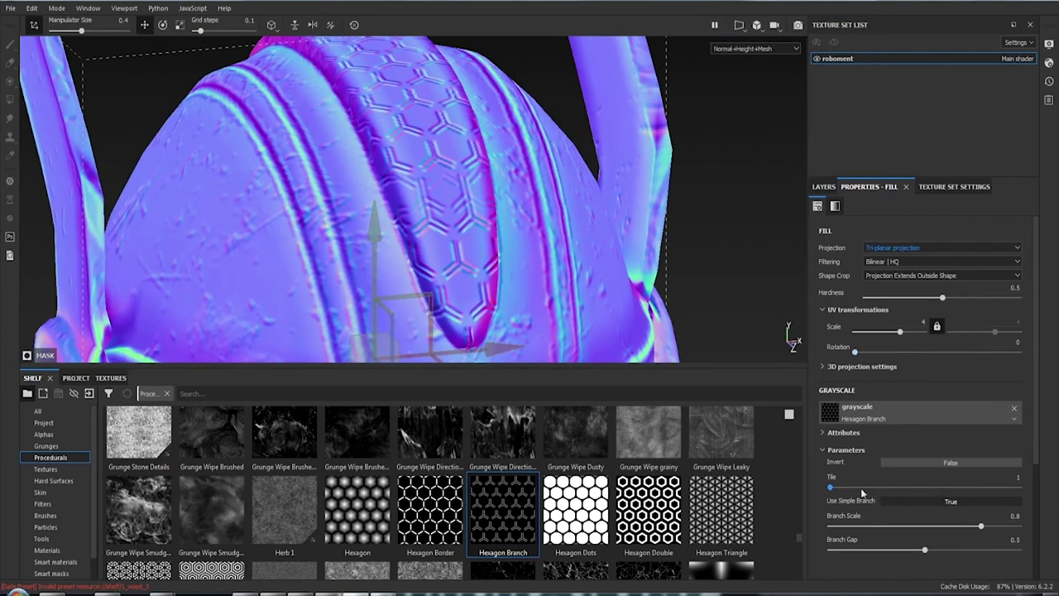
{"action": "left_click_drag", "start_coordinate": [829, 488], "coordinate": [848, 489]}
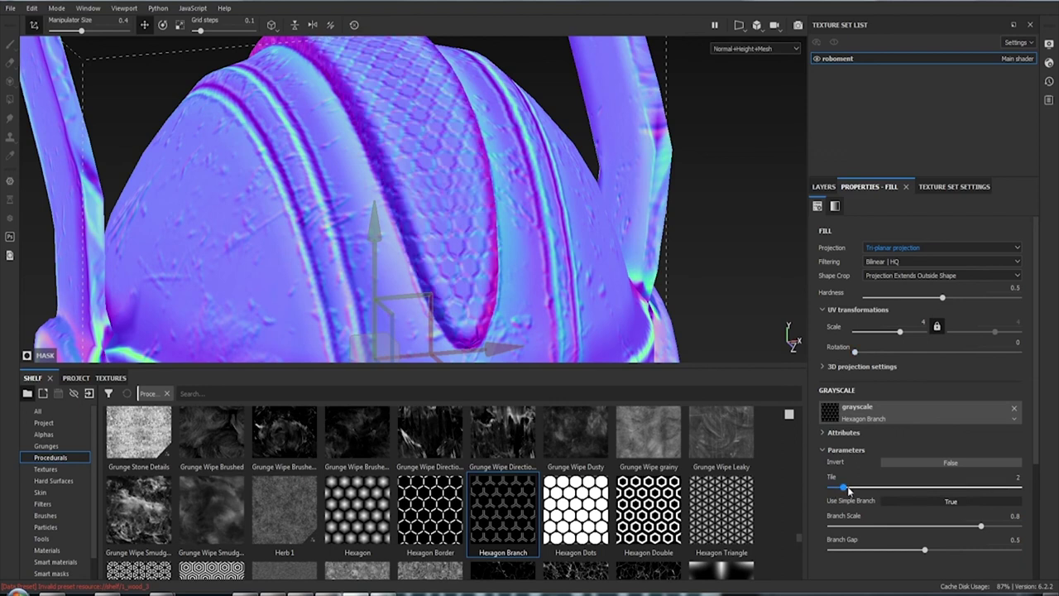
{"action": "left_click_drag", "start_coordinate": [585, 243], "coordinate": [550, 275], "text": "alt"}
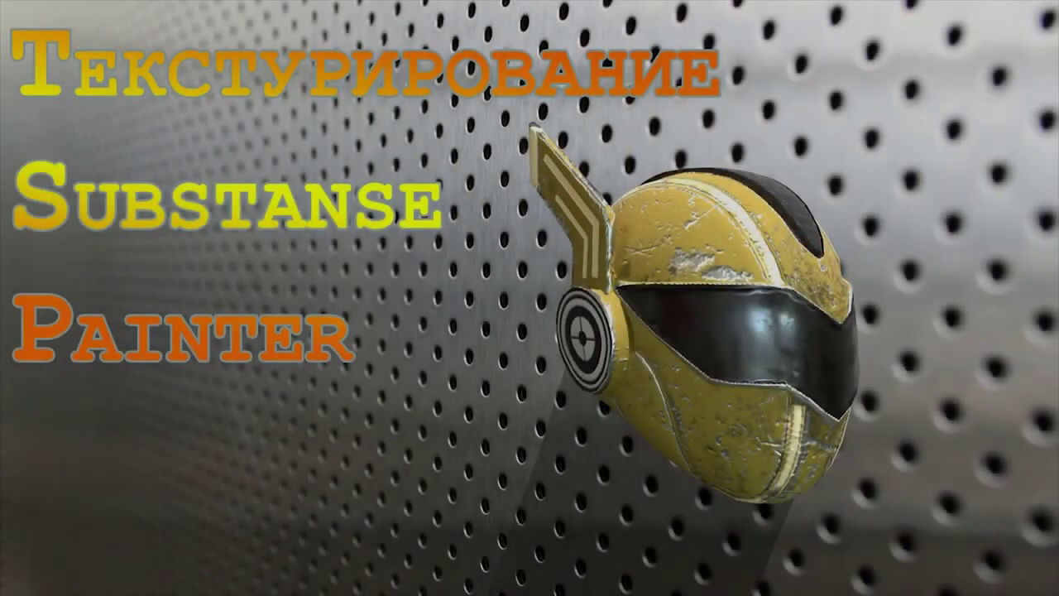